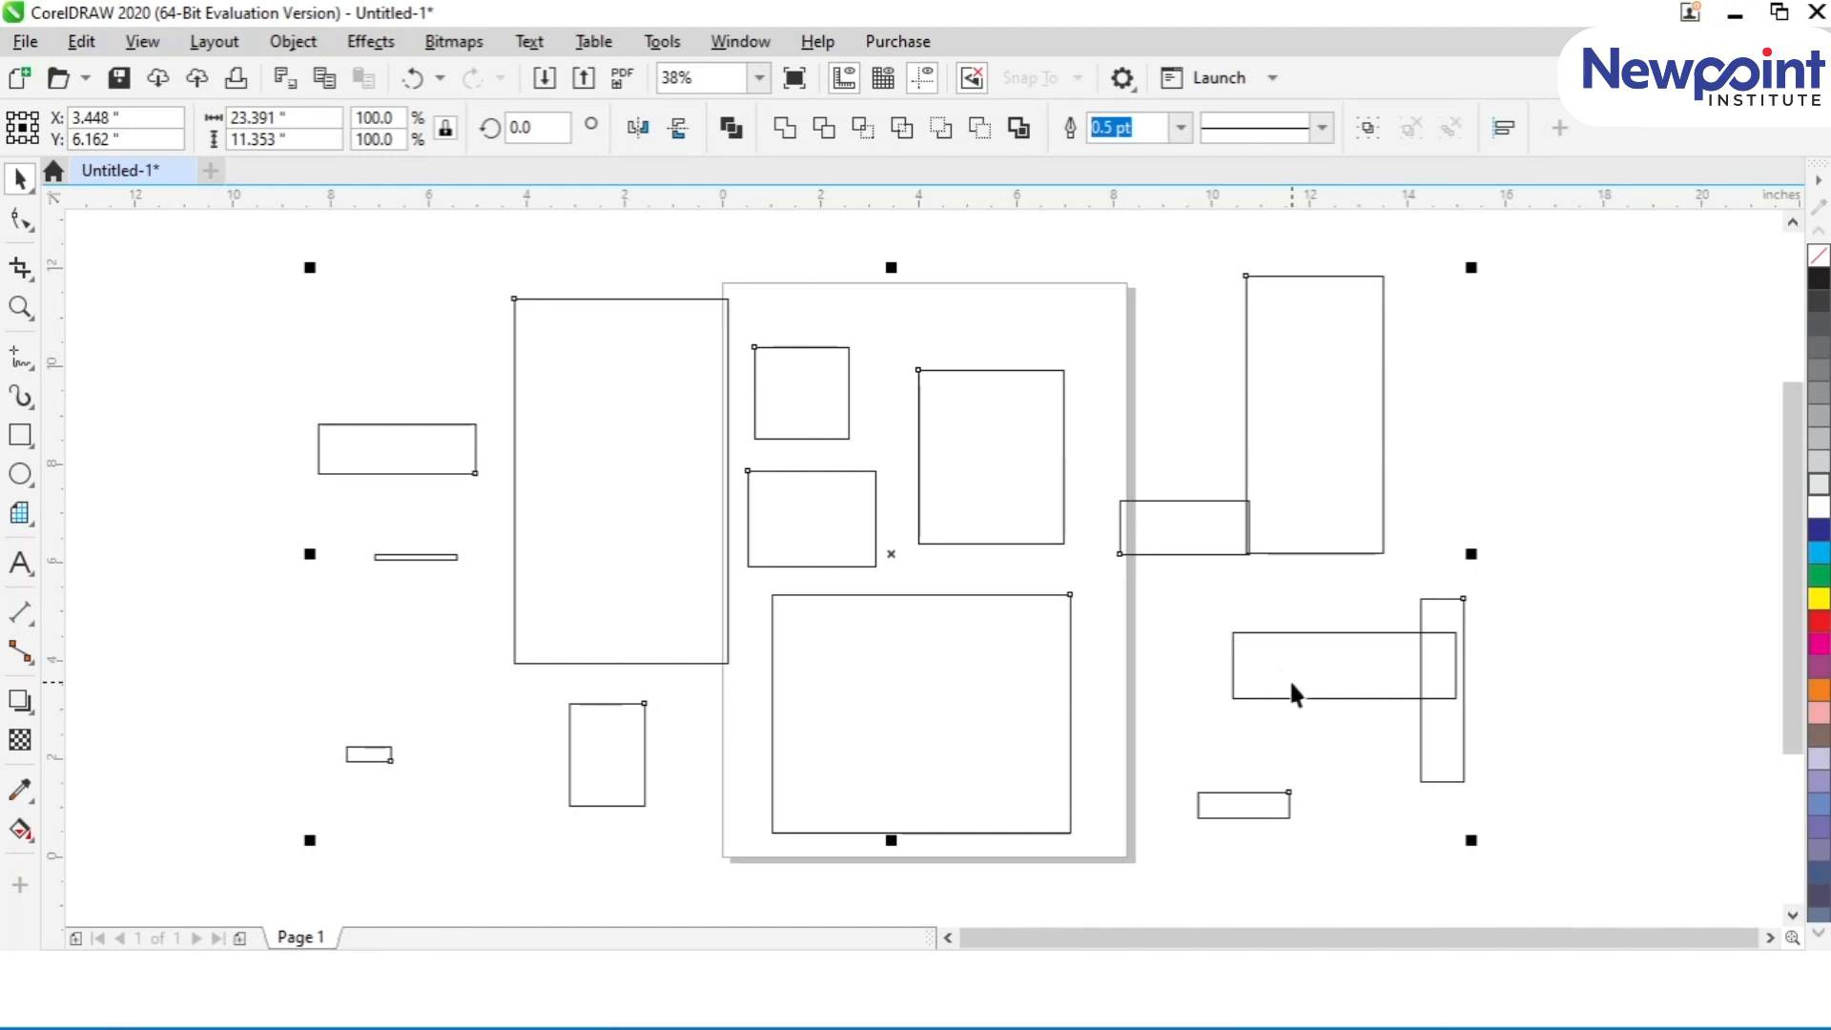
Step: Group the selected rectangles, leaving out those at the right of the page, and delete all rectangles from the drawing
shift+click(1312, 392)
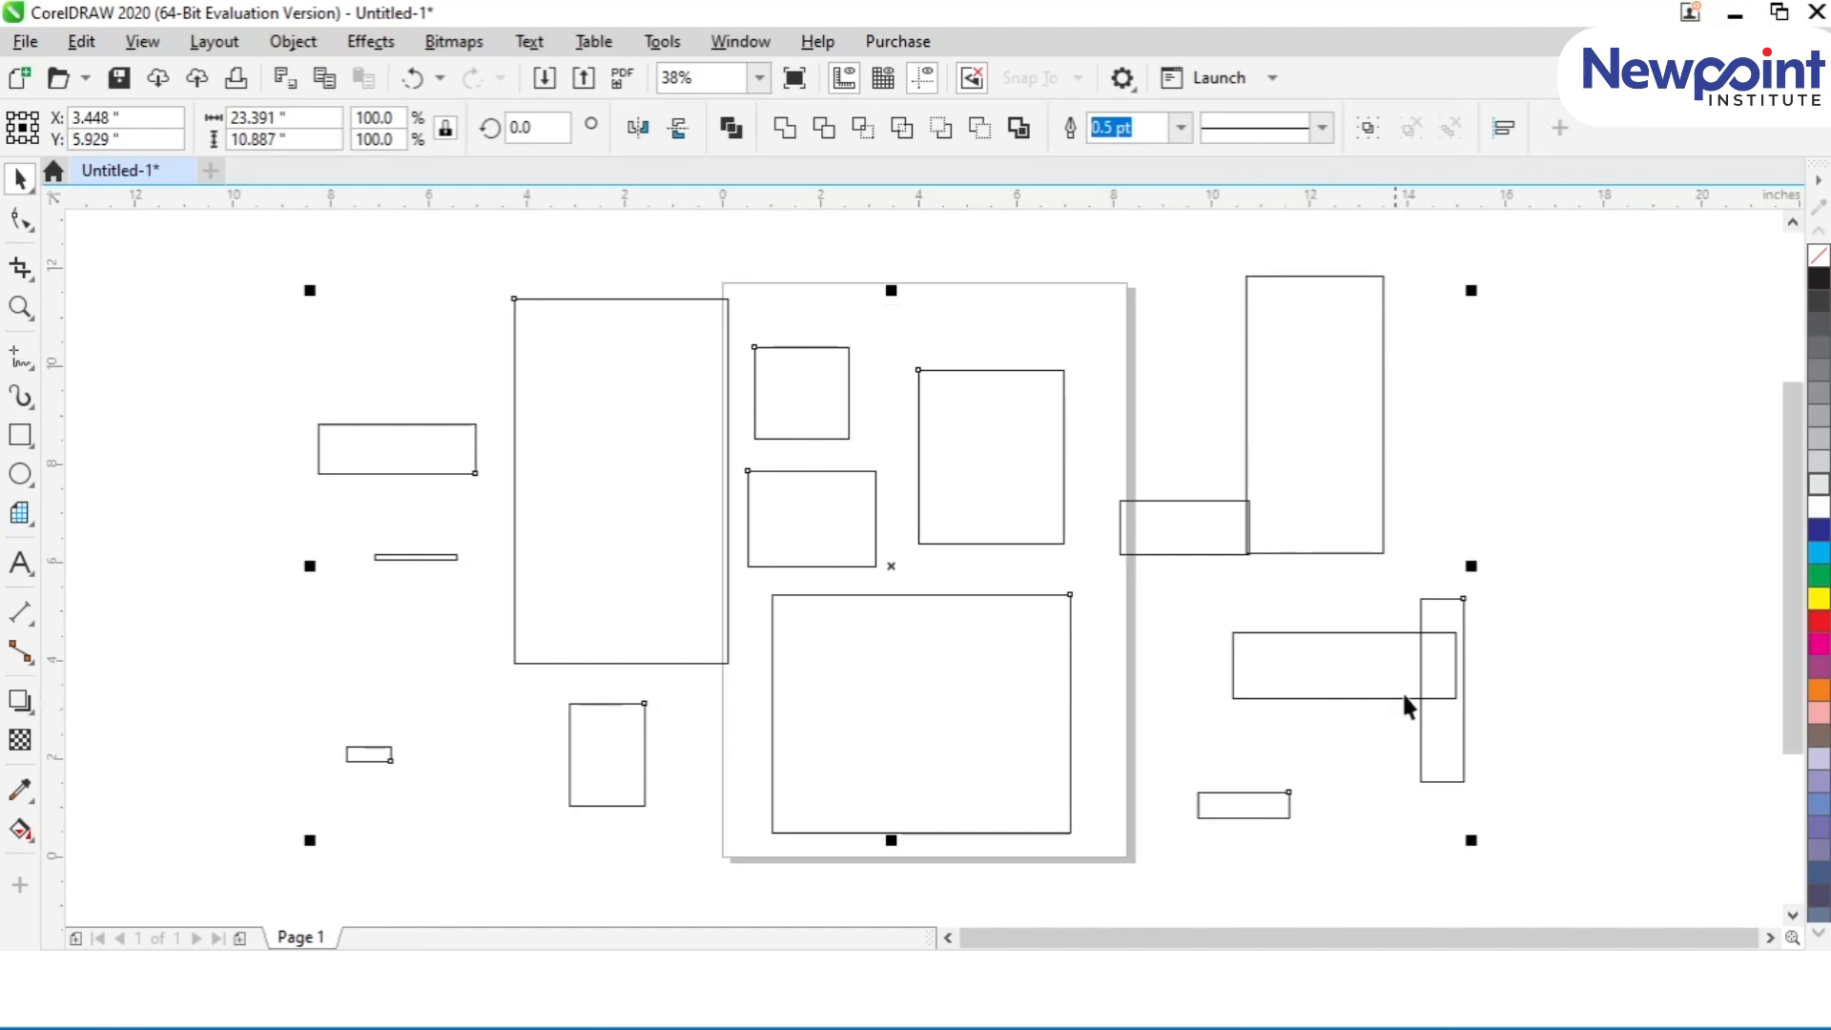
shift+click(1449, 725)
shift+click(1235, 804)
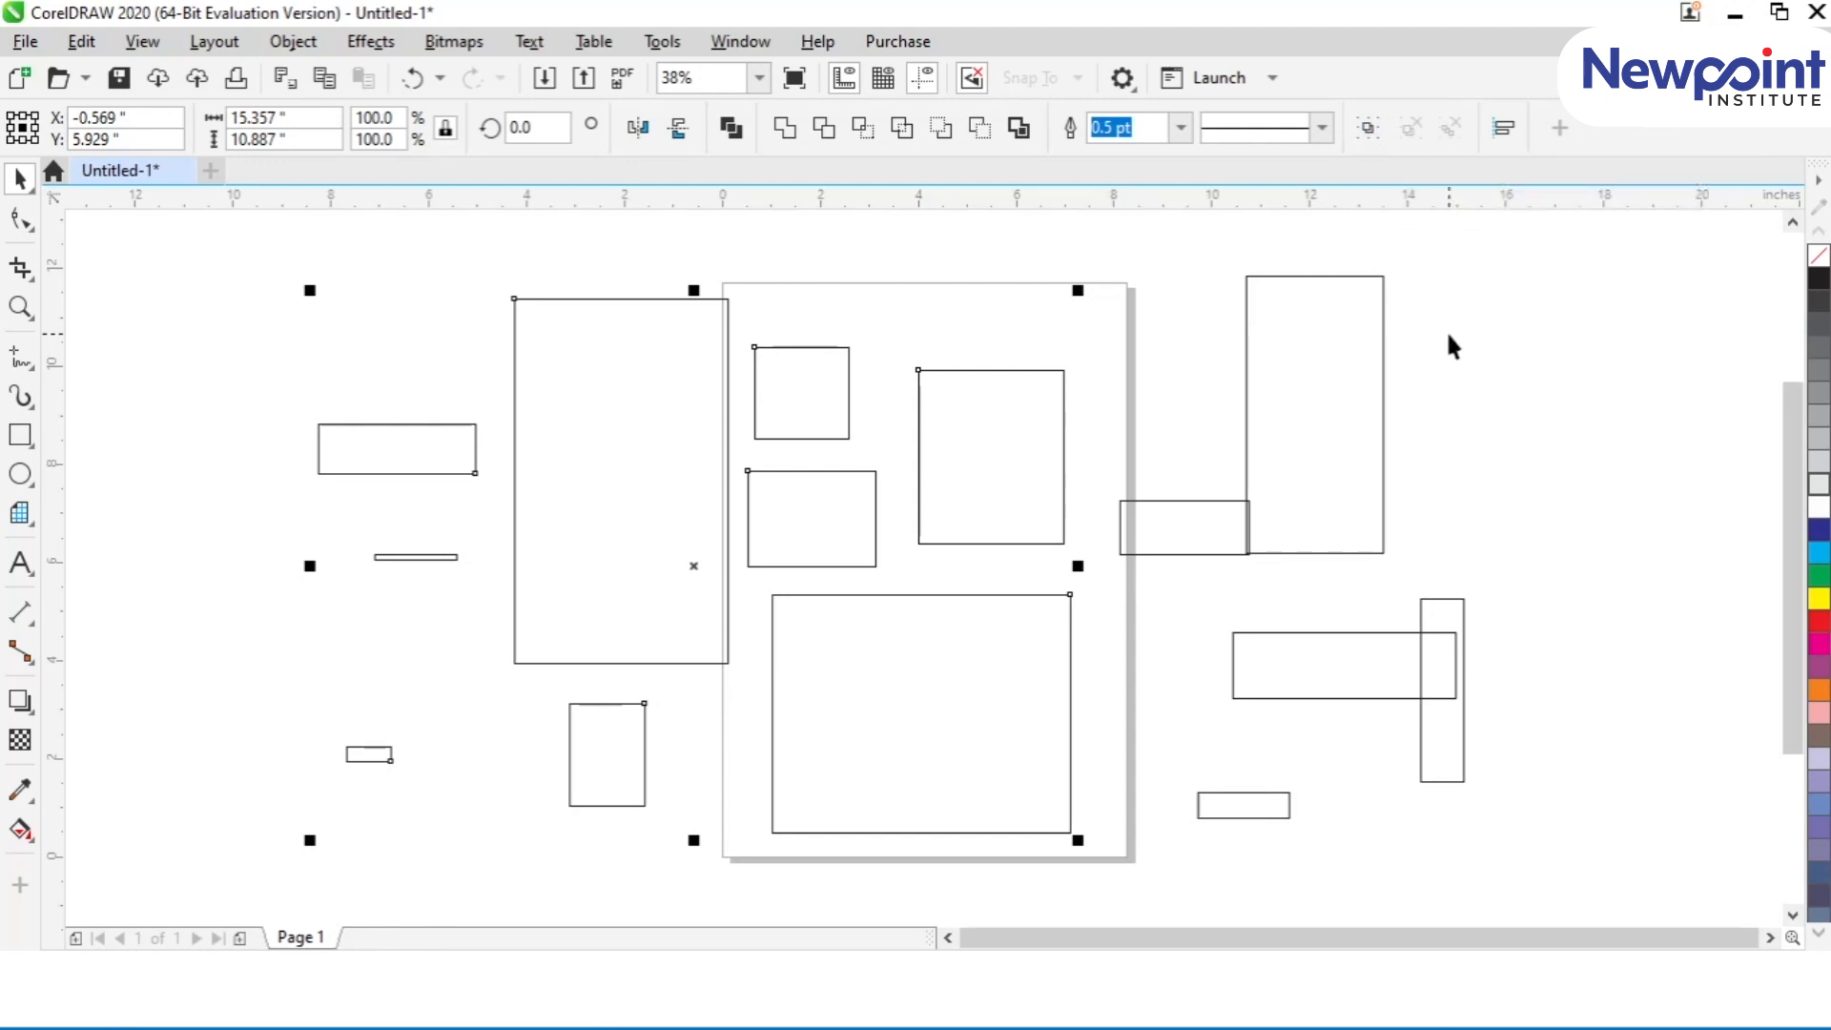
click(1376, 136)
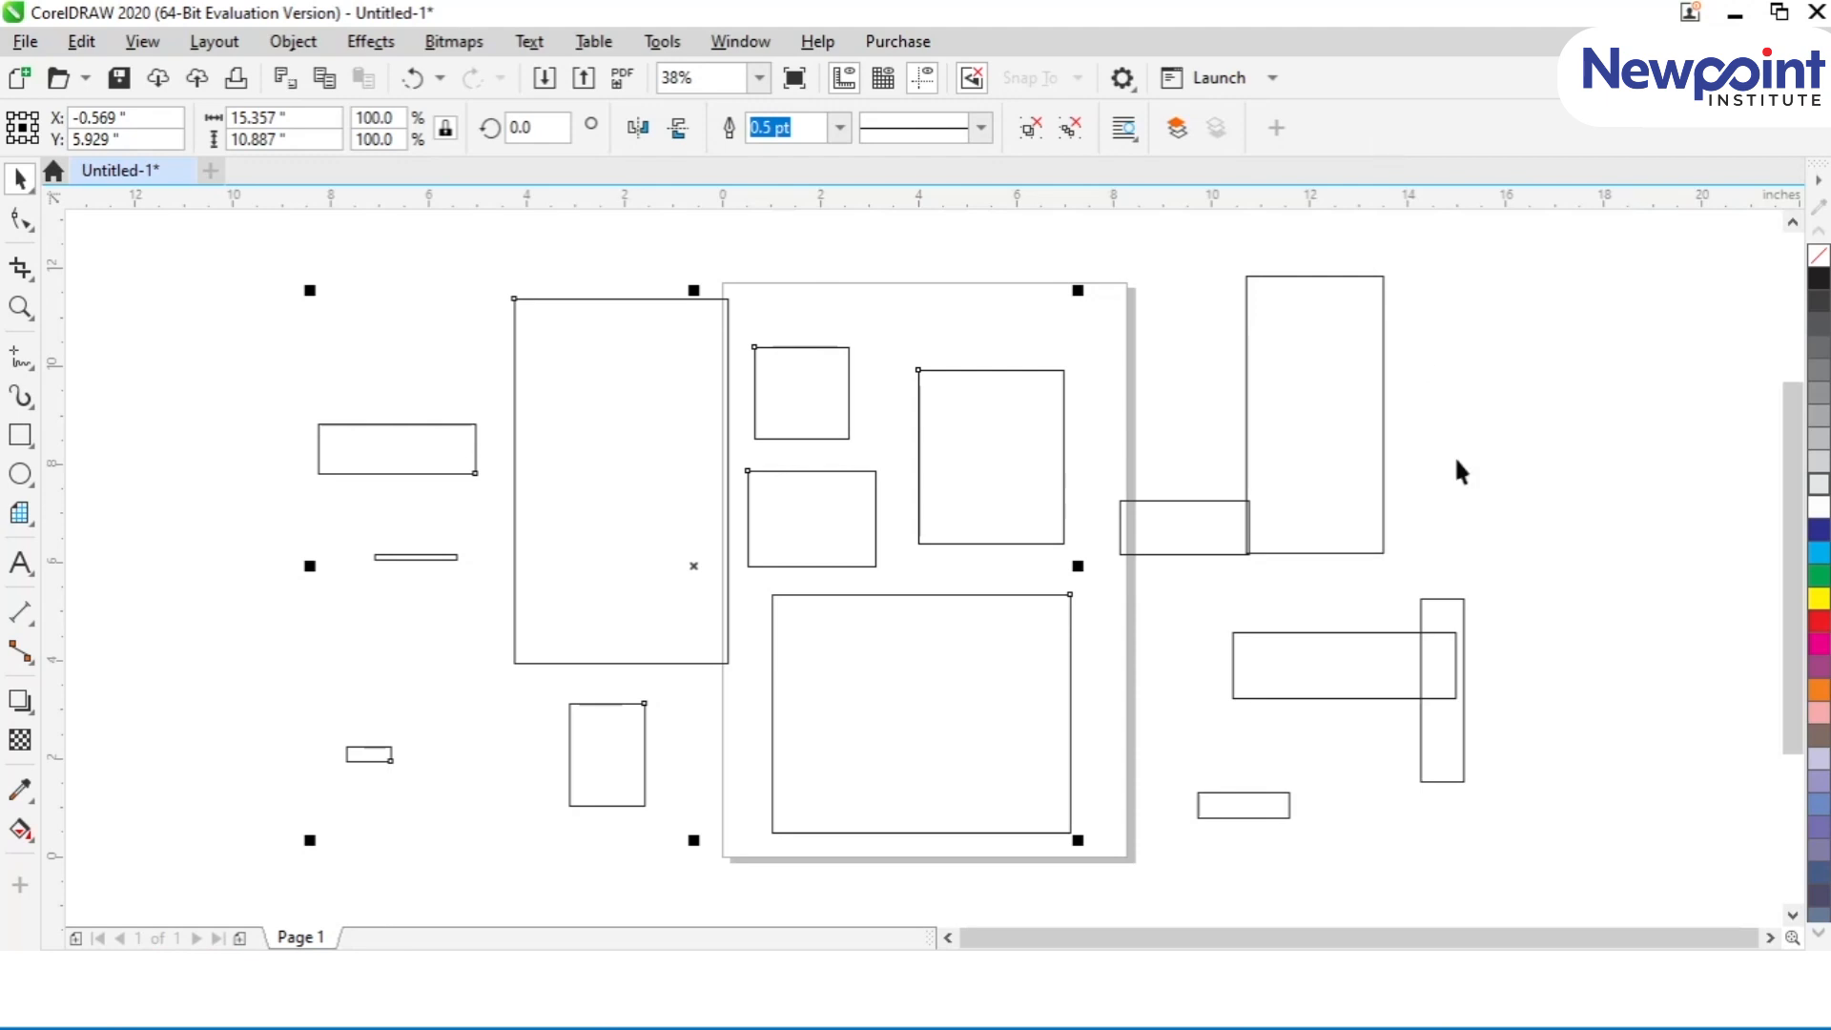
key(Delete)
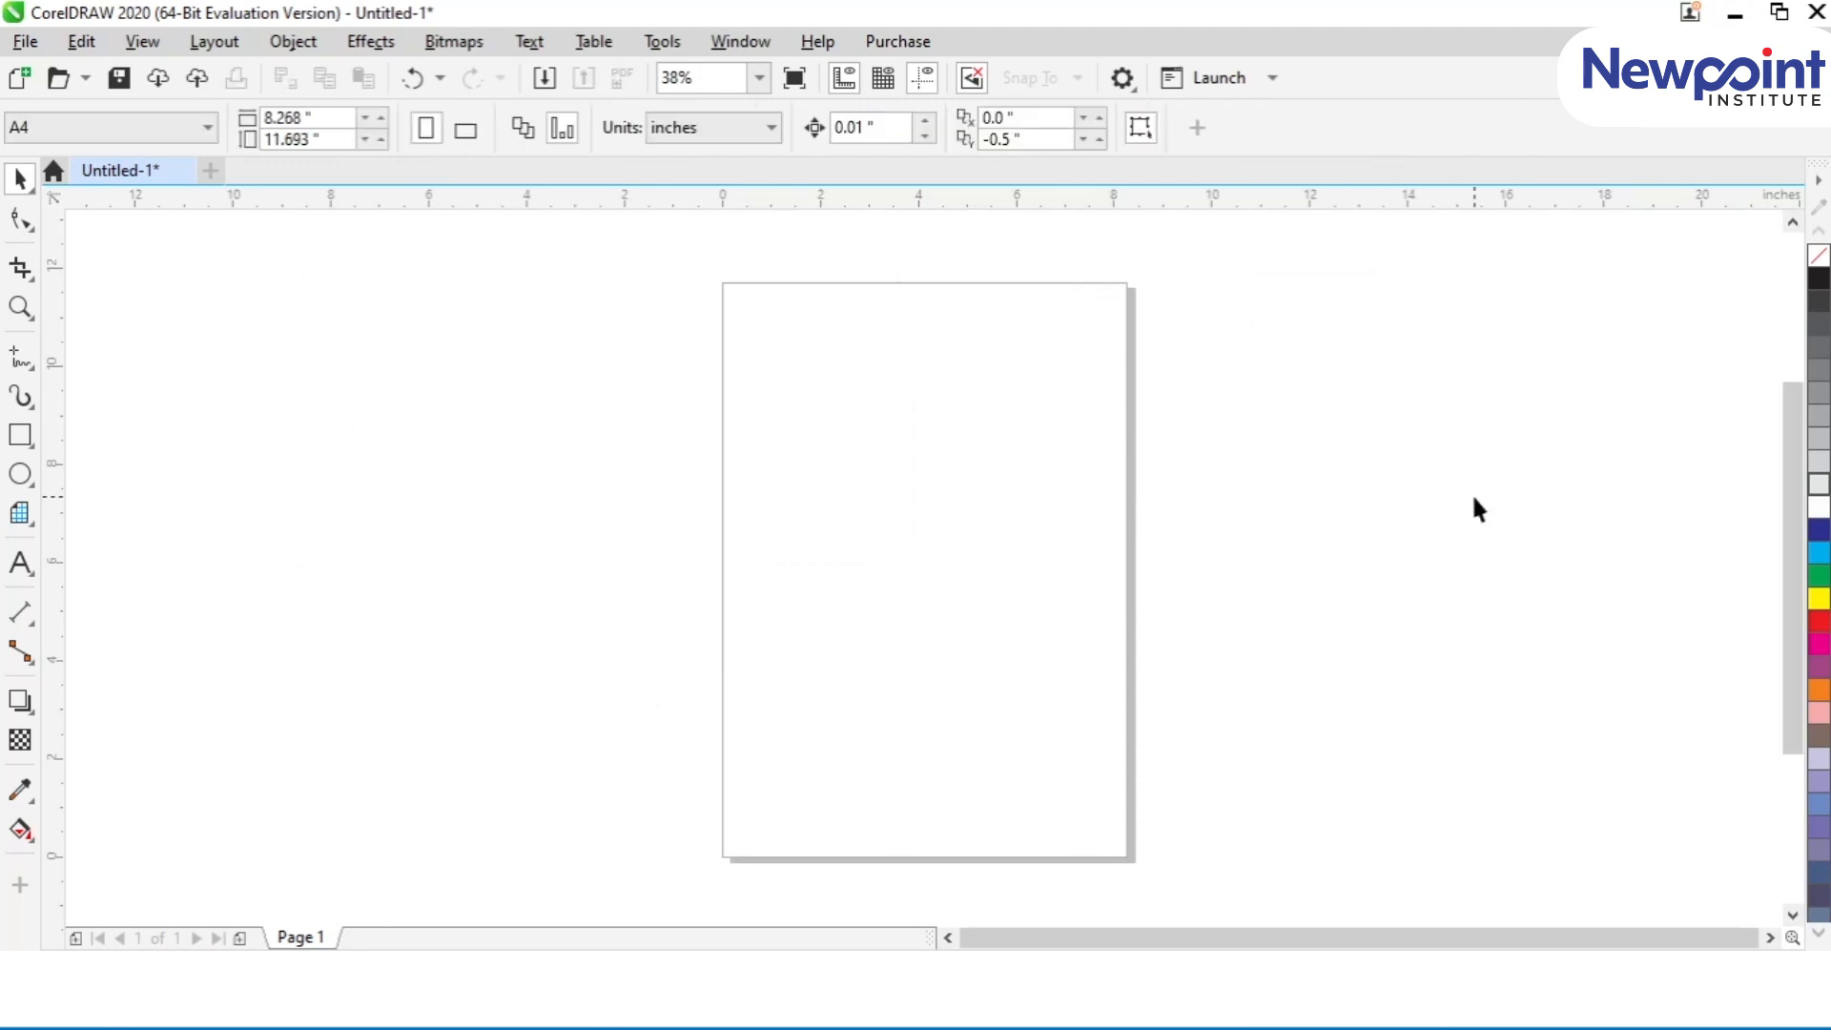
Step: Draw a square about 3.62 inches wide in the page's upper left and nest four smaller concentric copies, the innermost about 0.71 inches
click(23, 439)
drag(754, 316, 931, 494)
click(12, 181)
drag(938, 308, 874, 371)
click(723, 284)
key(z)
drag(706, 266, 1079, 531)
key(ctrl+a)
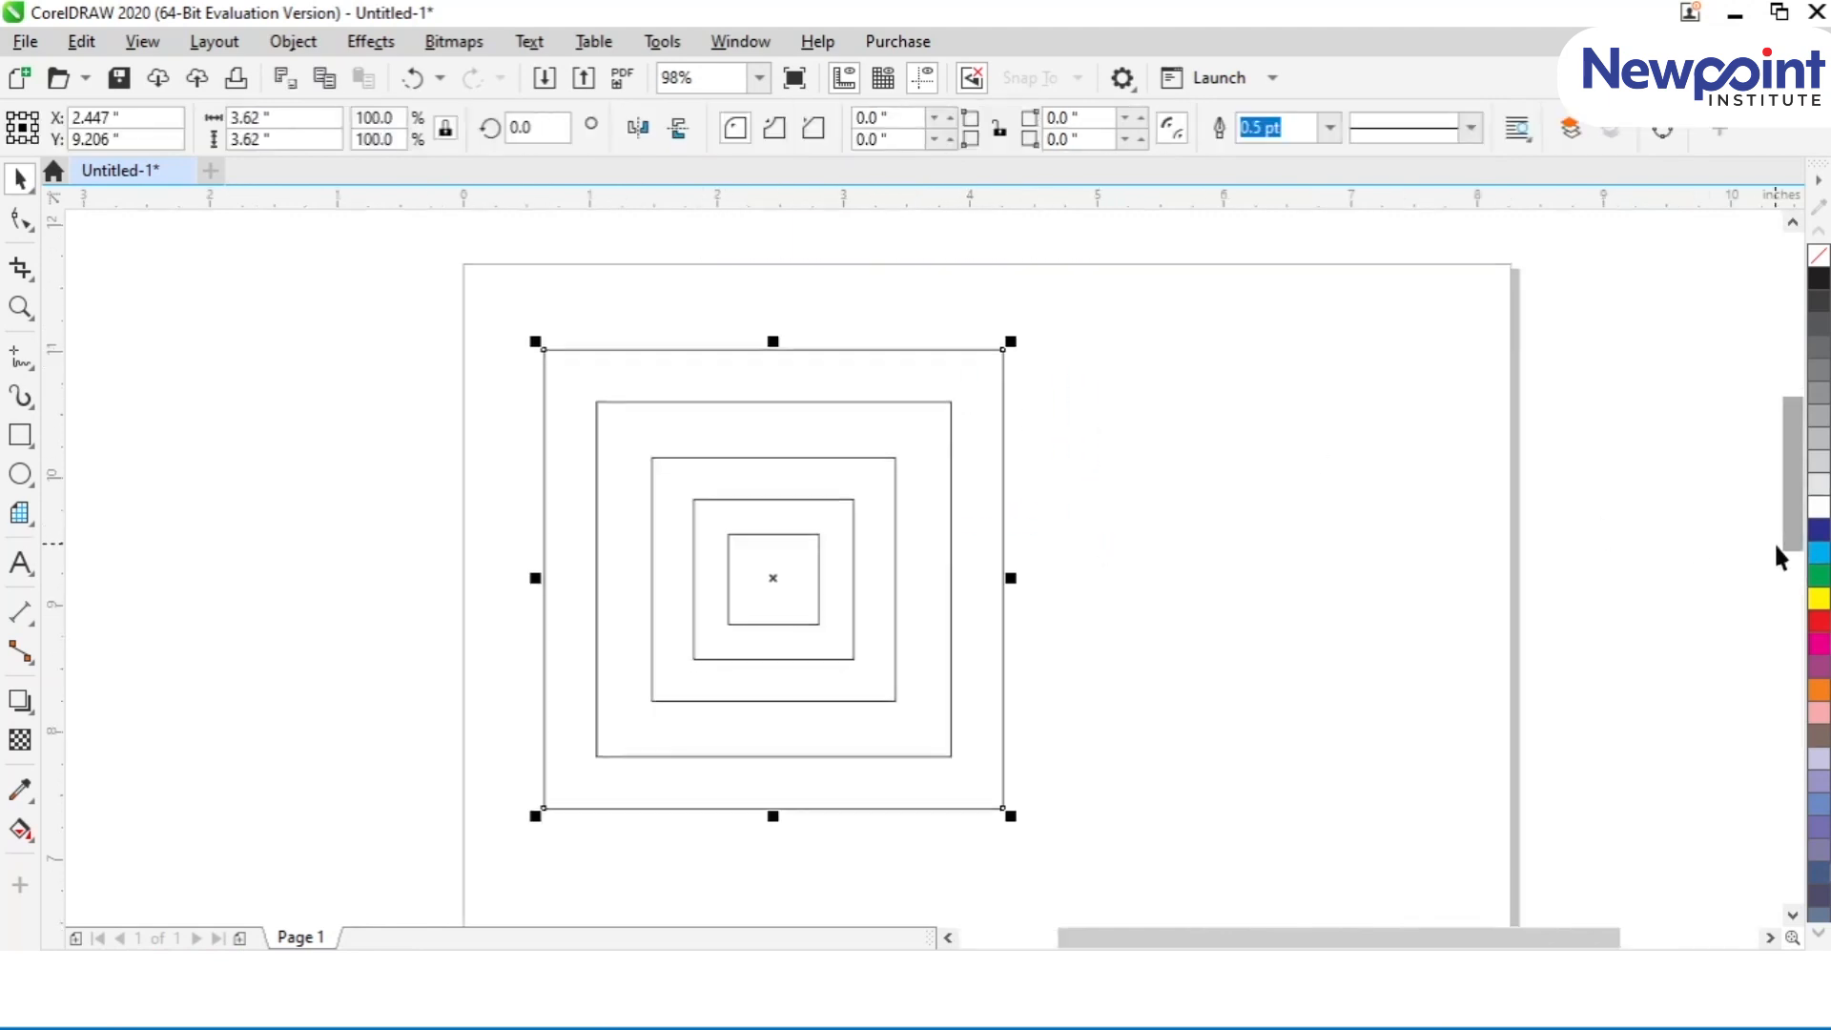
Step: Fill the five nested squares from outermost to innermost with cyan, green, yellow, red and white
click(1818, 553)
click(925, 438)
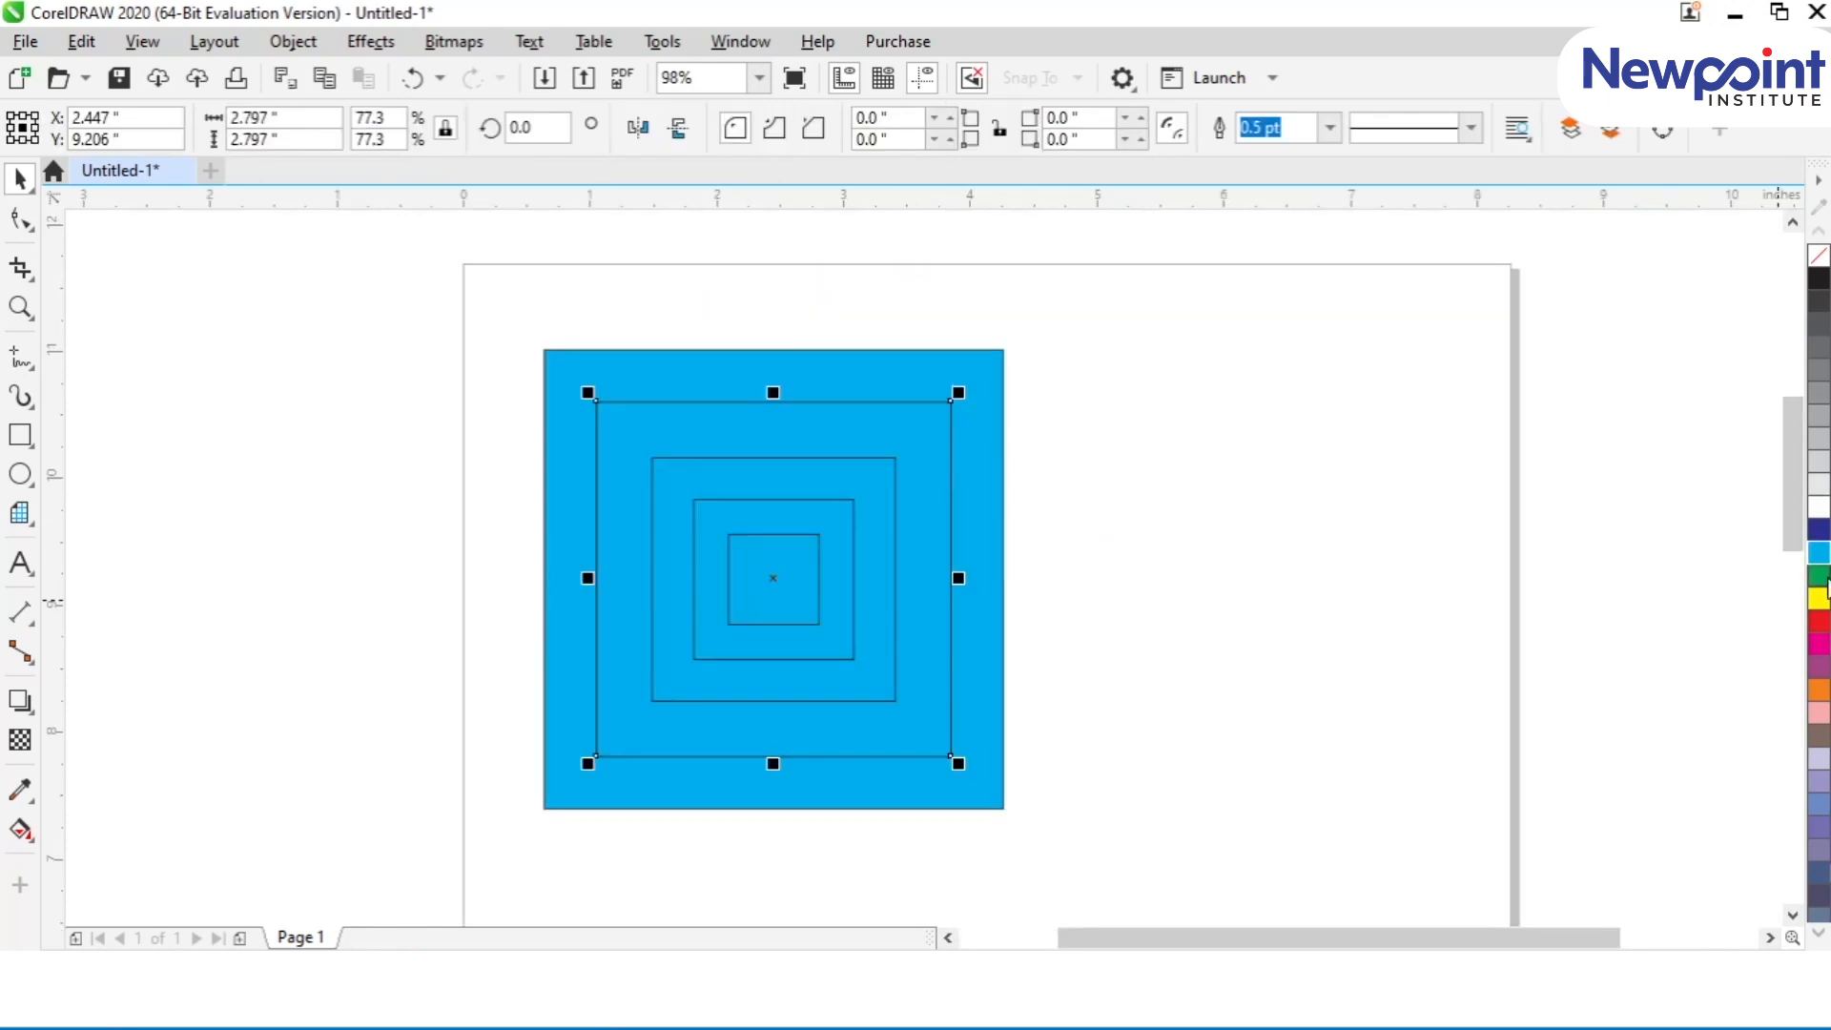
click(1819, 575)
click(862, 499)
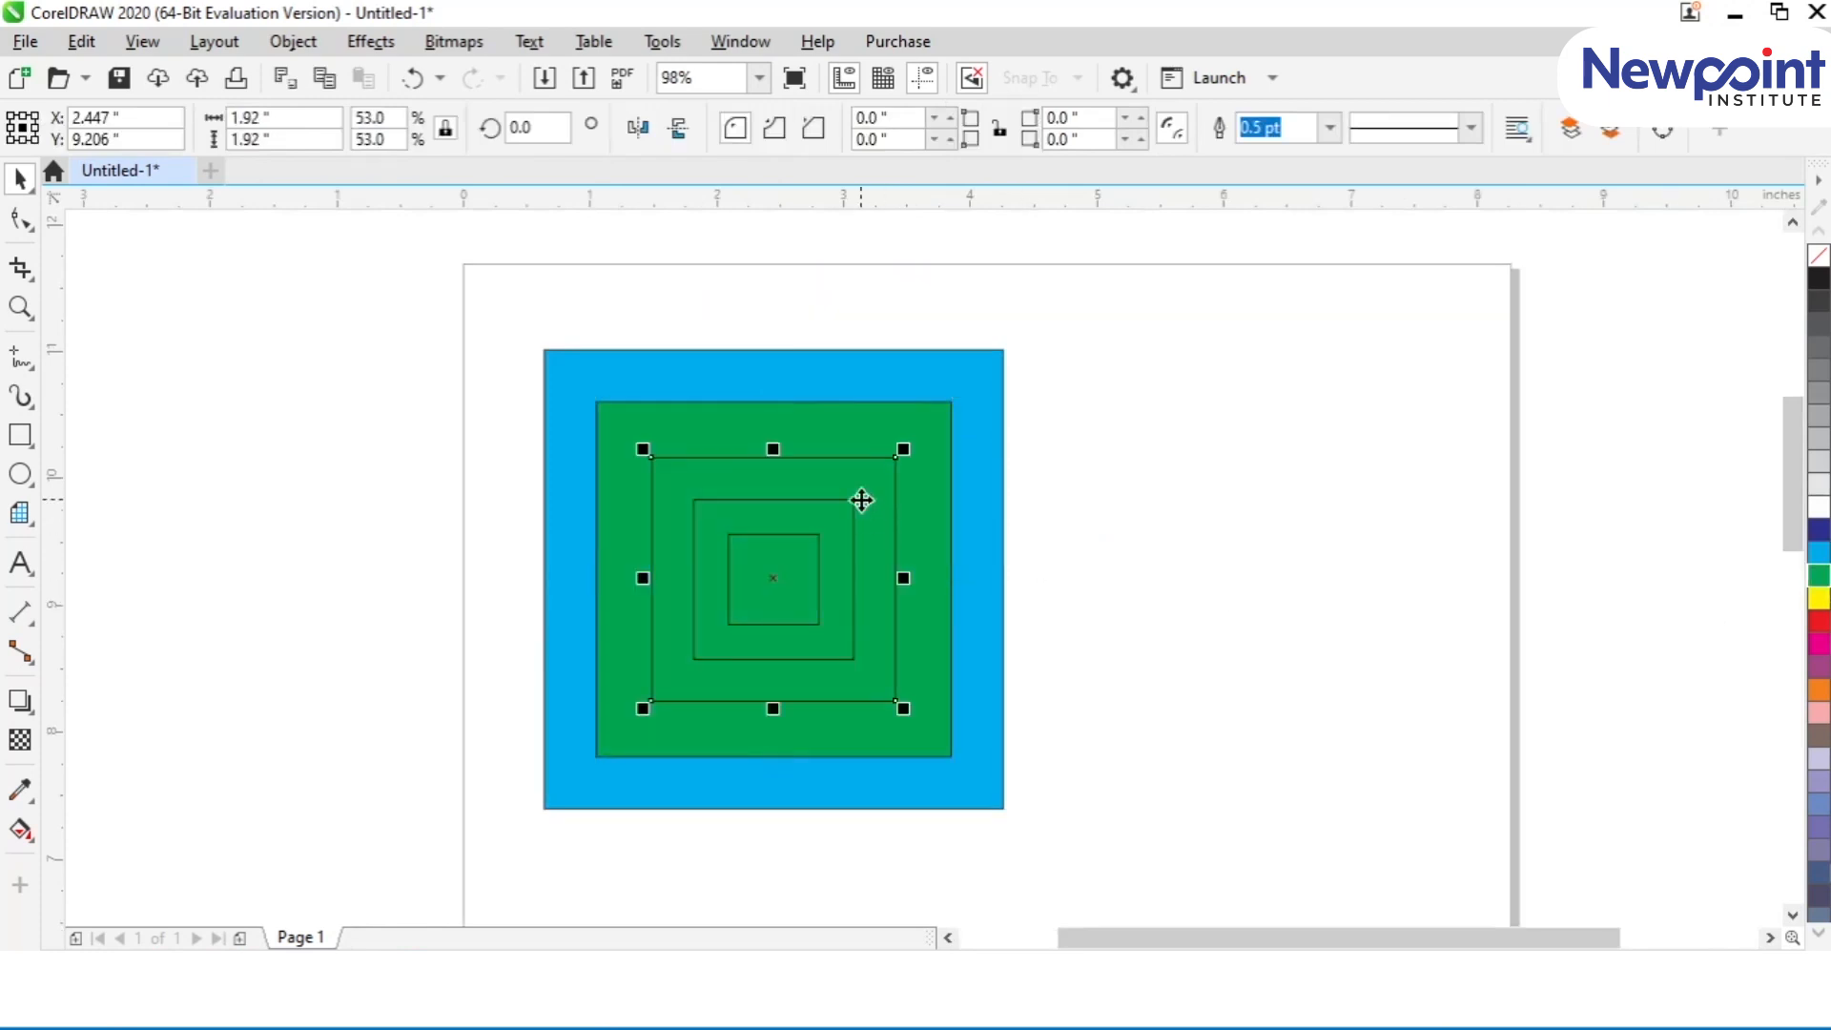
click(1818, 598)
click(826, 593)
click(1818, 631)
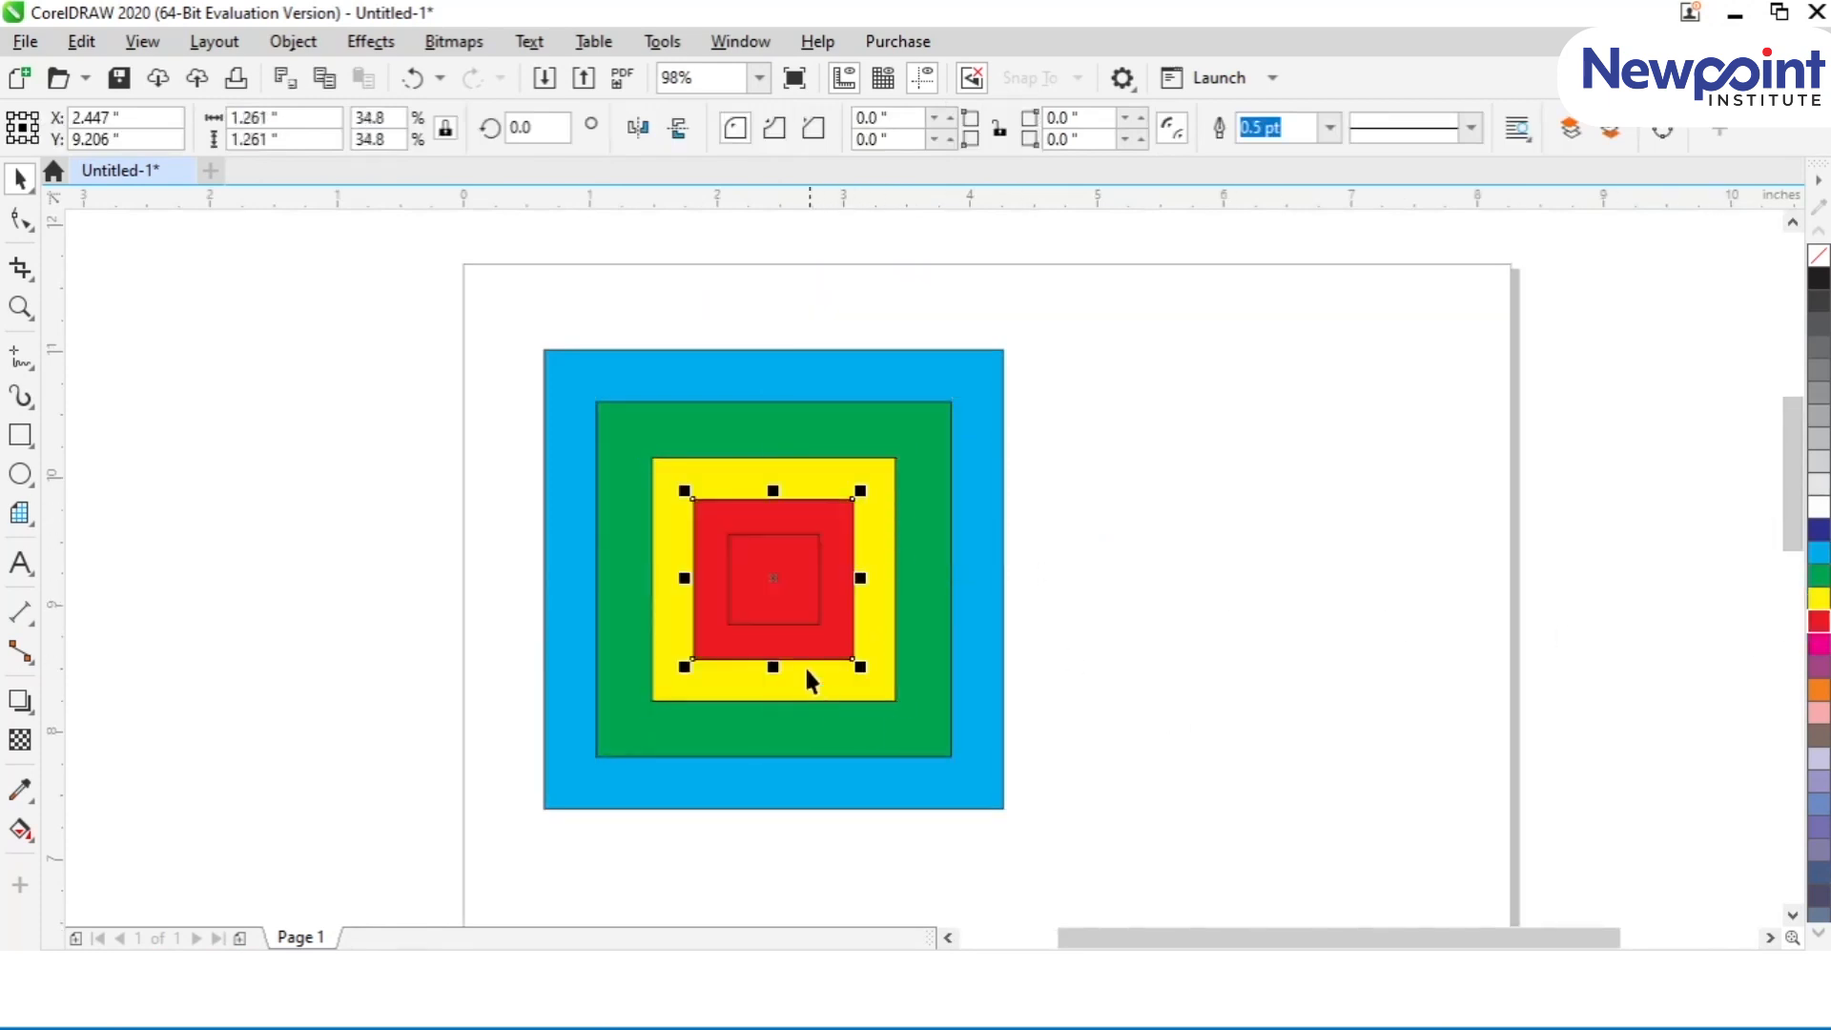
click(792, 596)
click(1819, 508)
click(1361, 497)
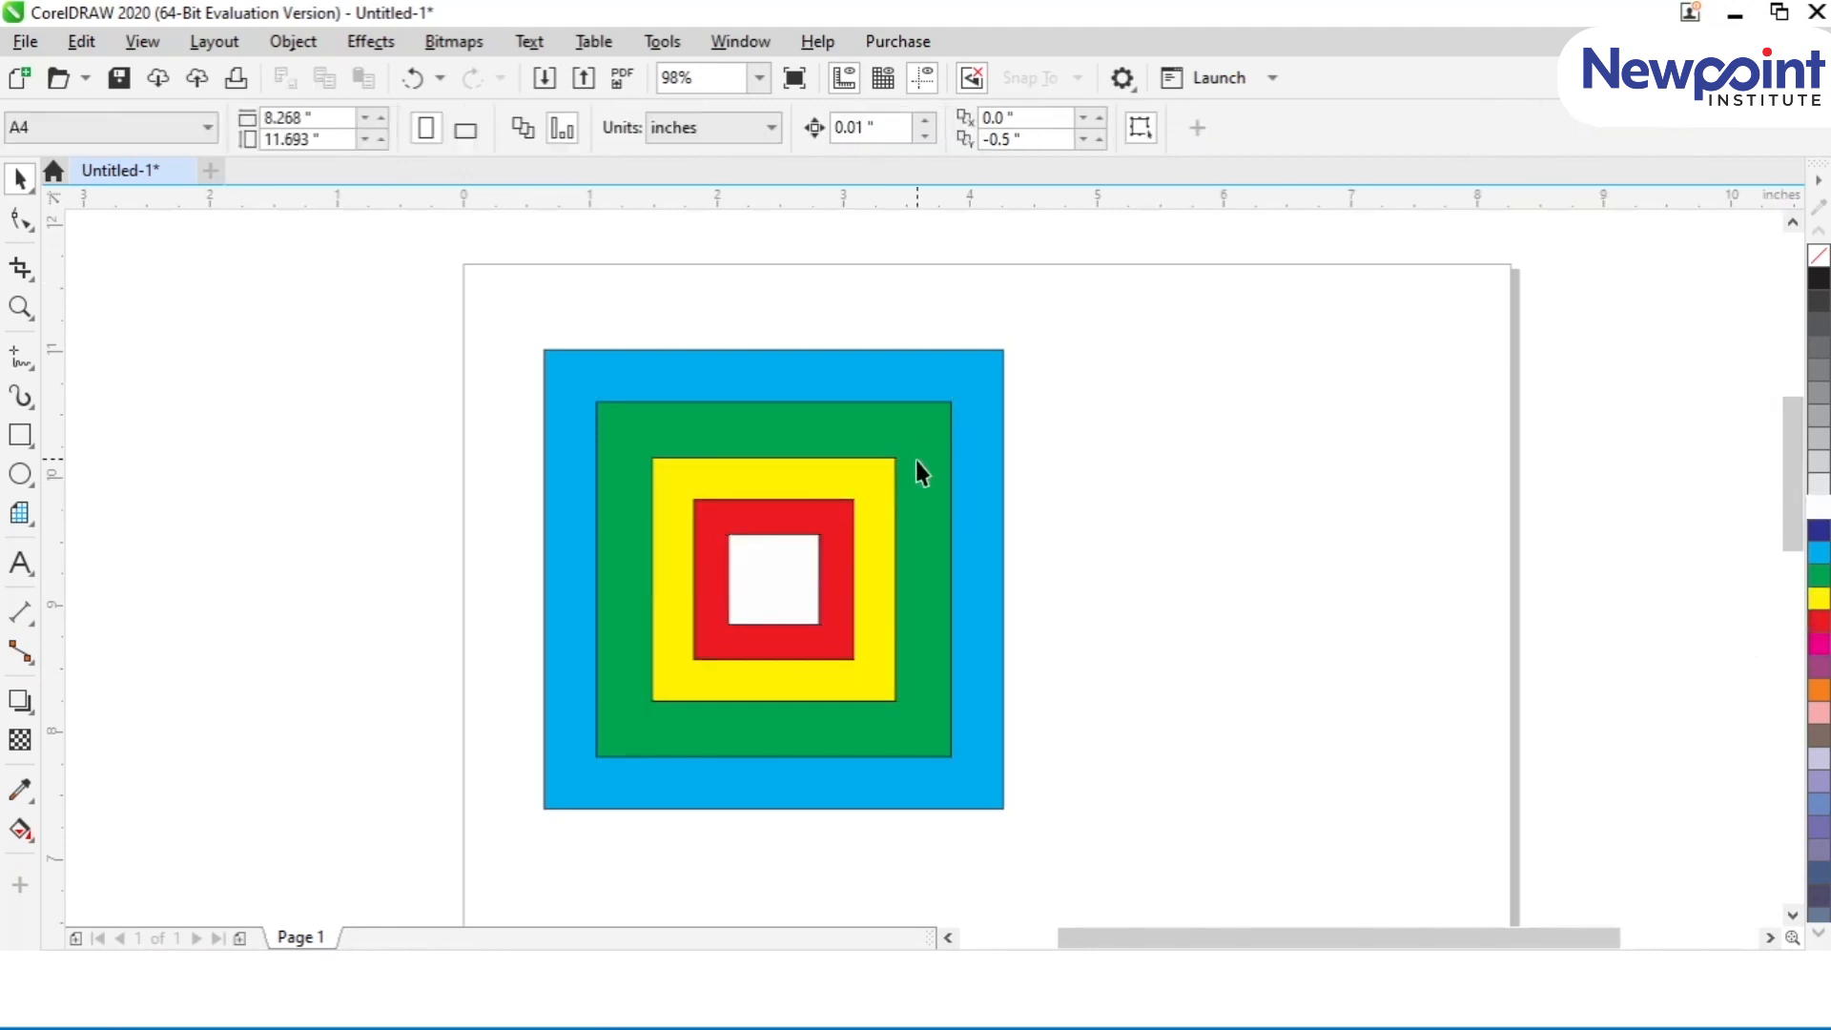
click(632, 423)
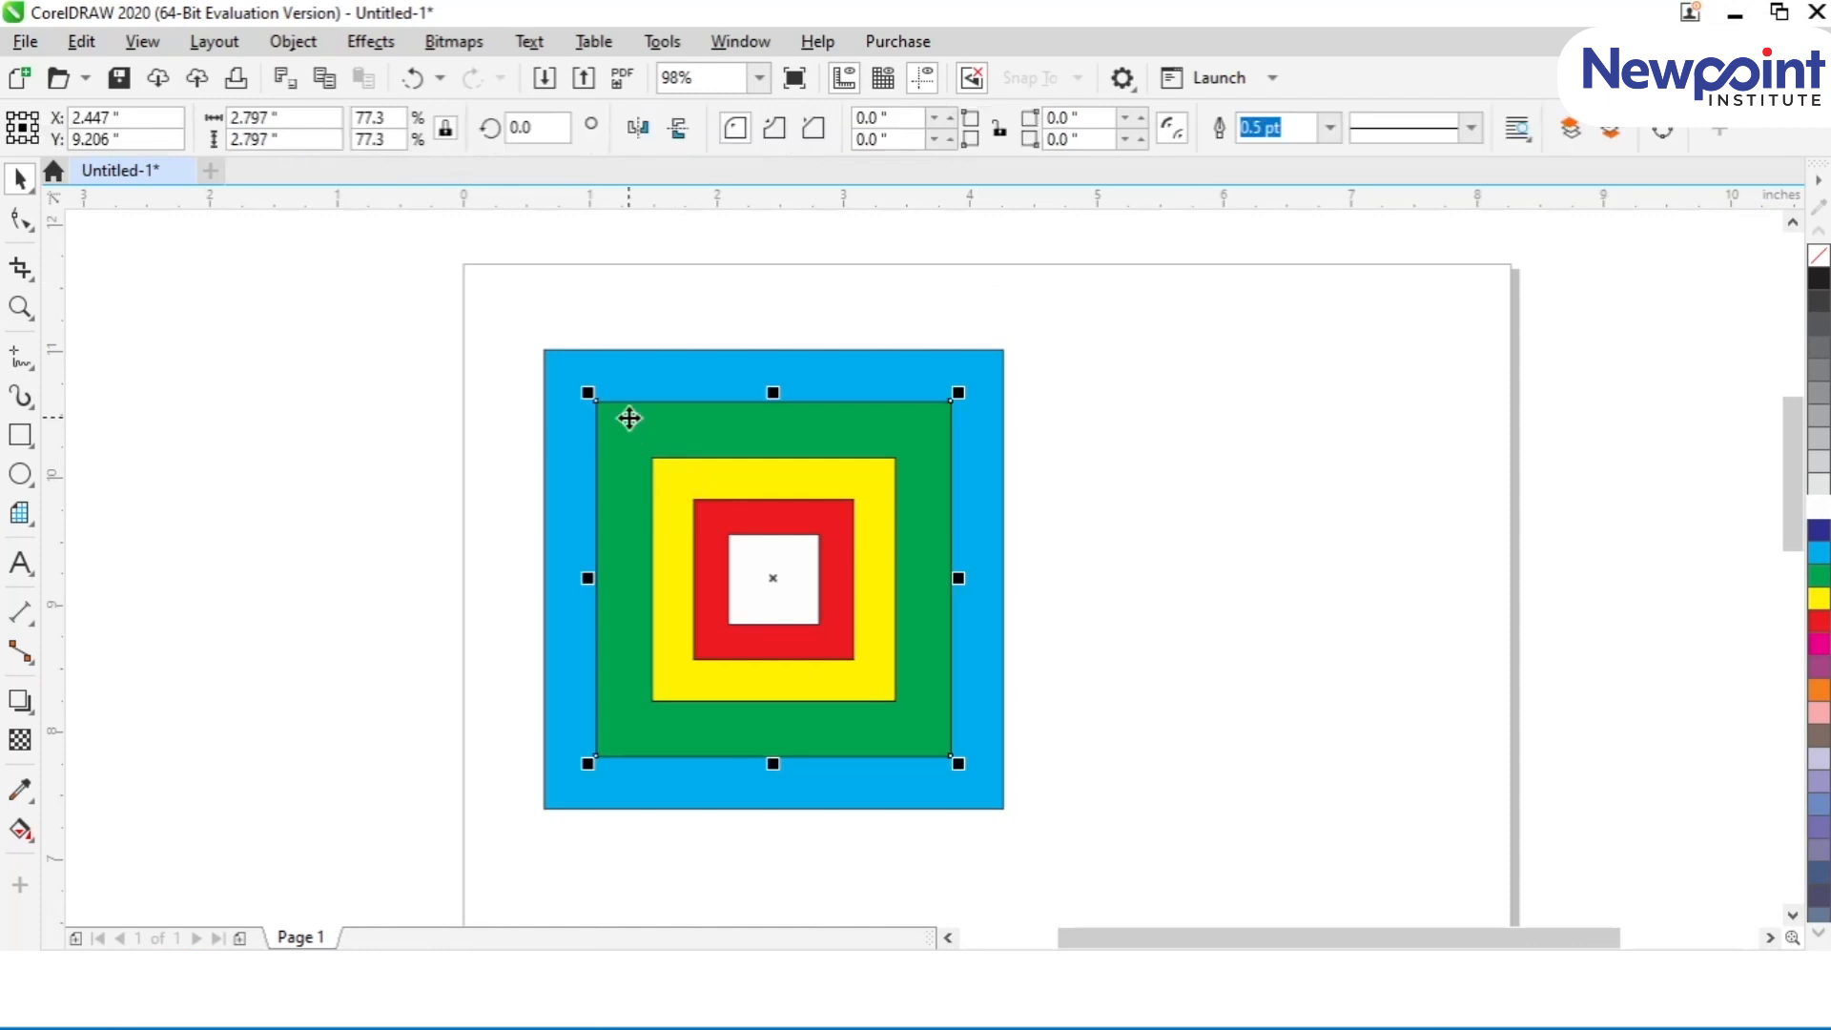
click(521, 354)
click(601, 410)
click(392, 404)
Step: Turn snapping back on by disabling Snap Off, and check which Snap To options are active
click(142, 41)
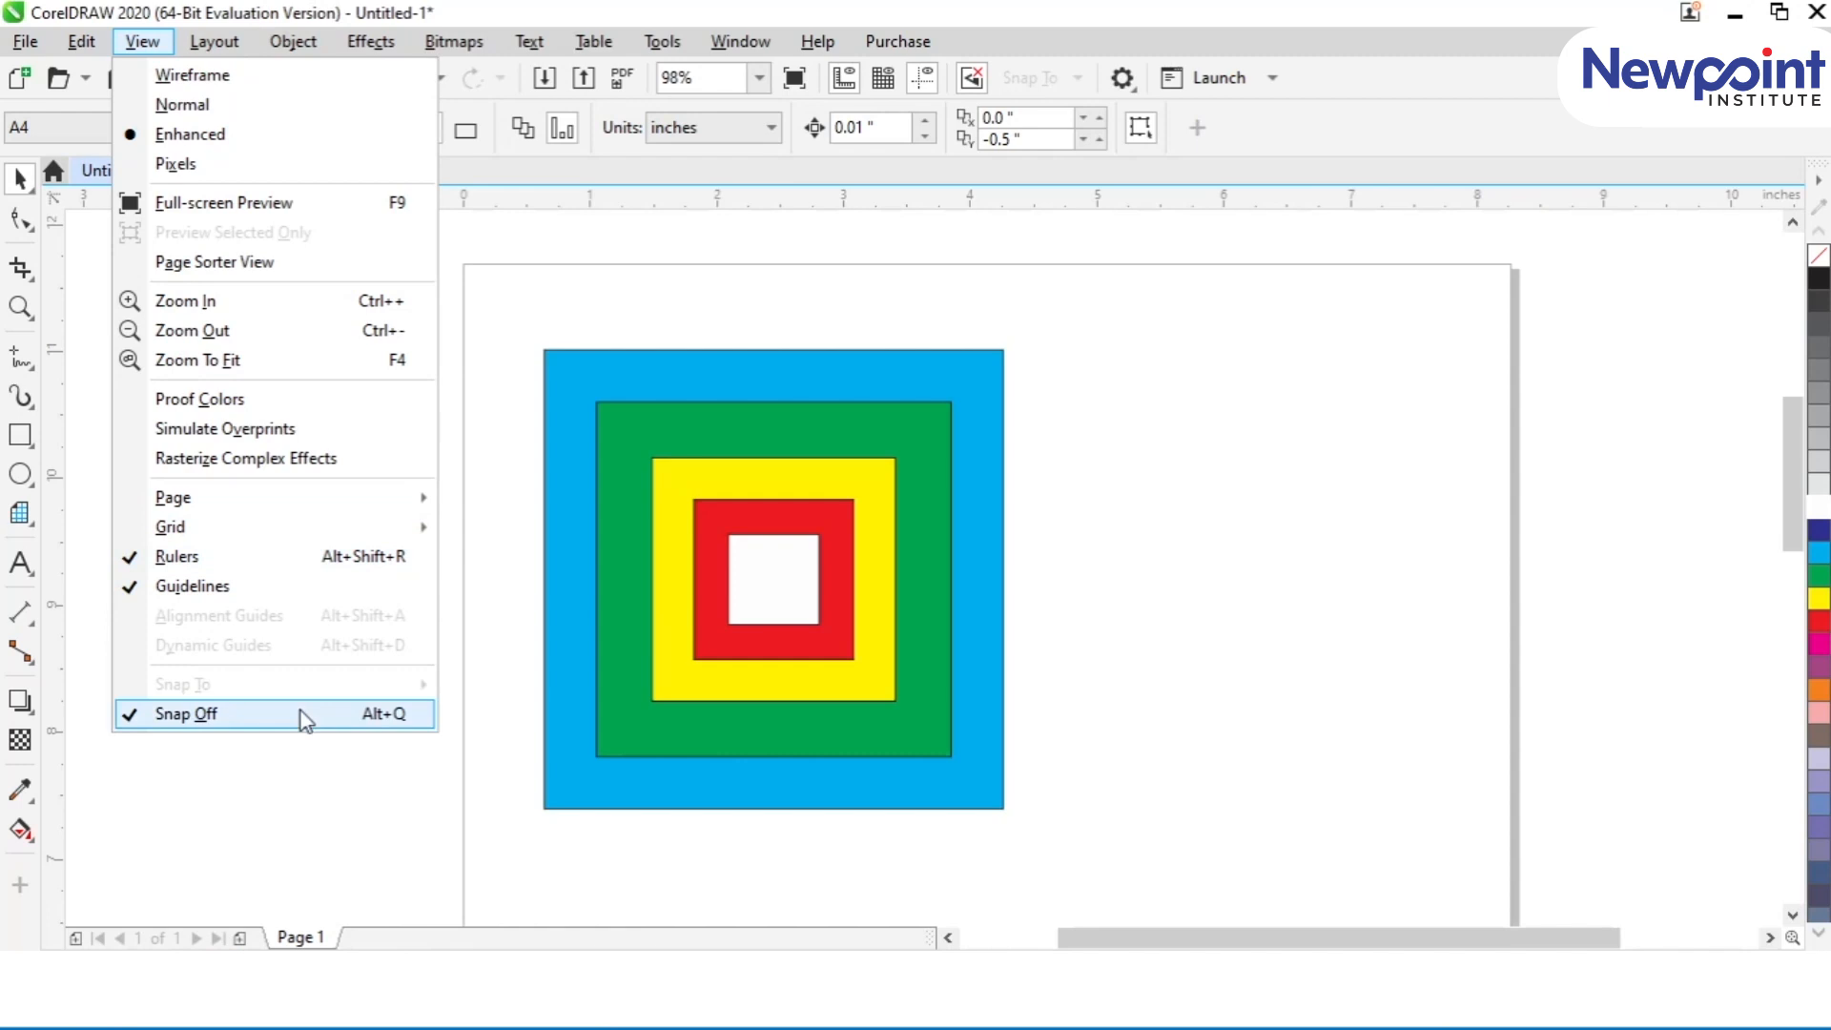
click(301, 713)
click(134, 41)
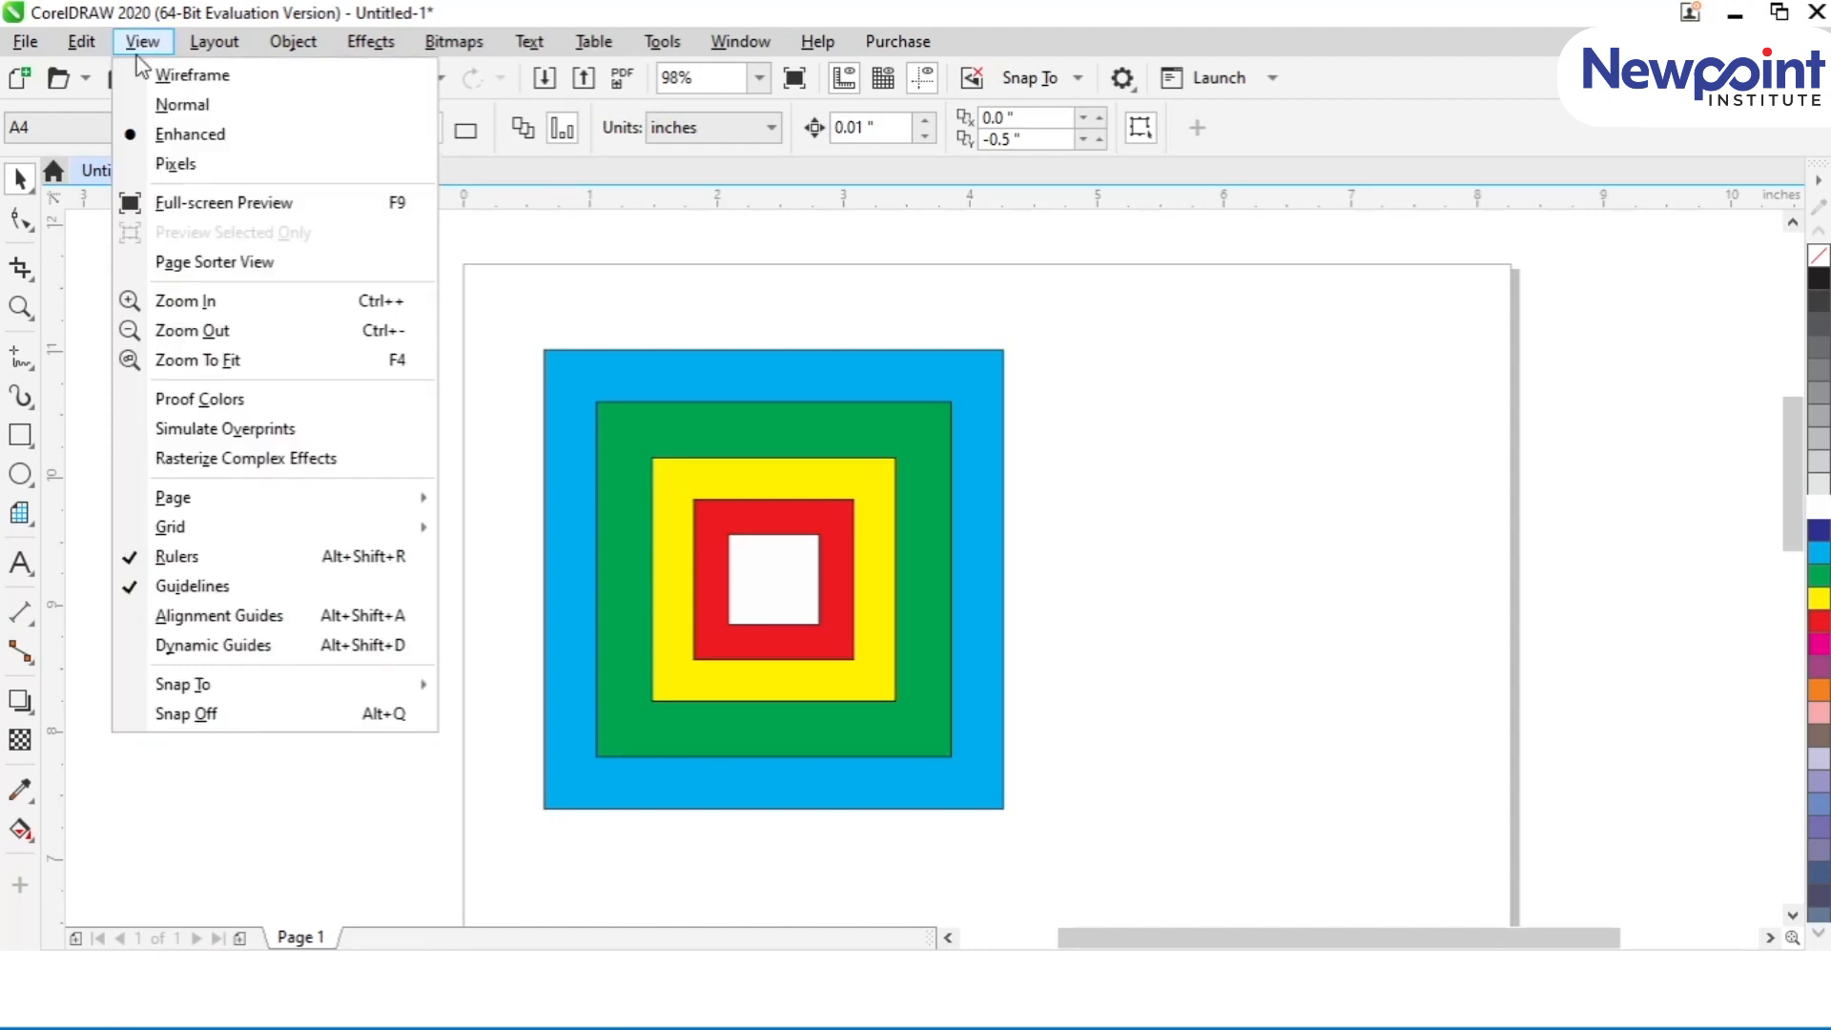
mouse_move(218, 685)
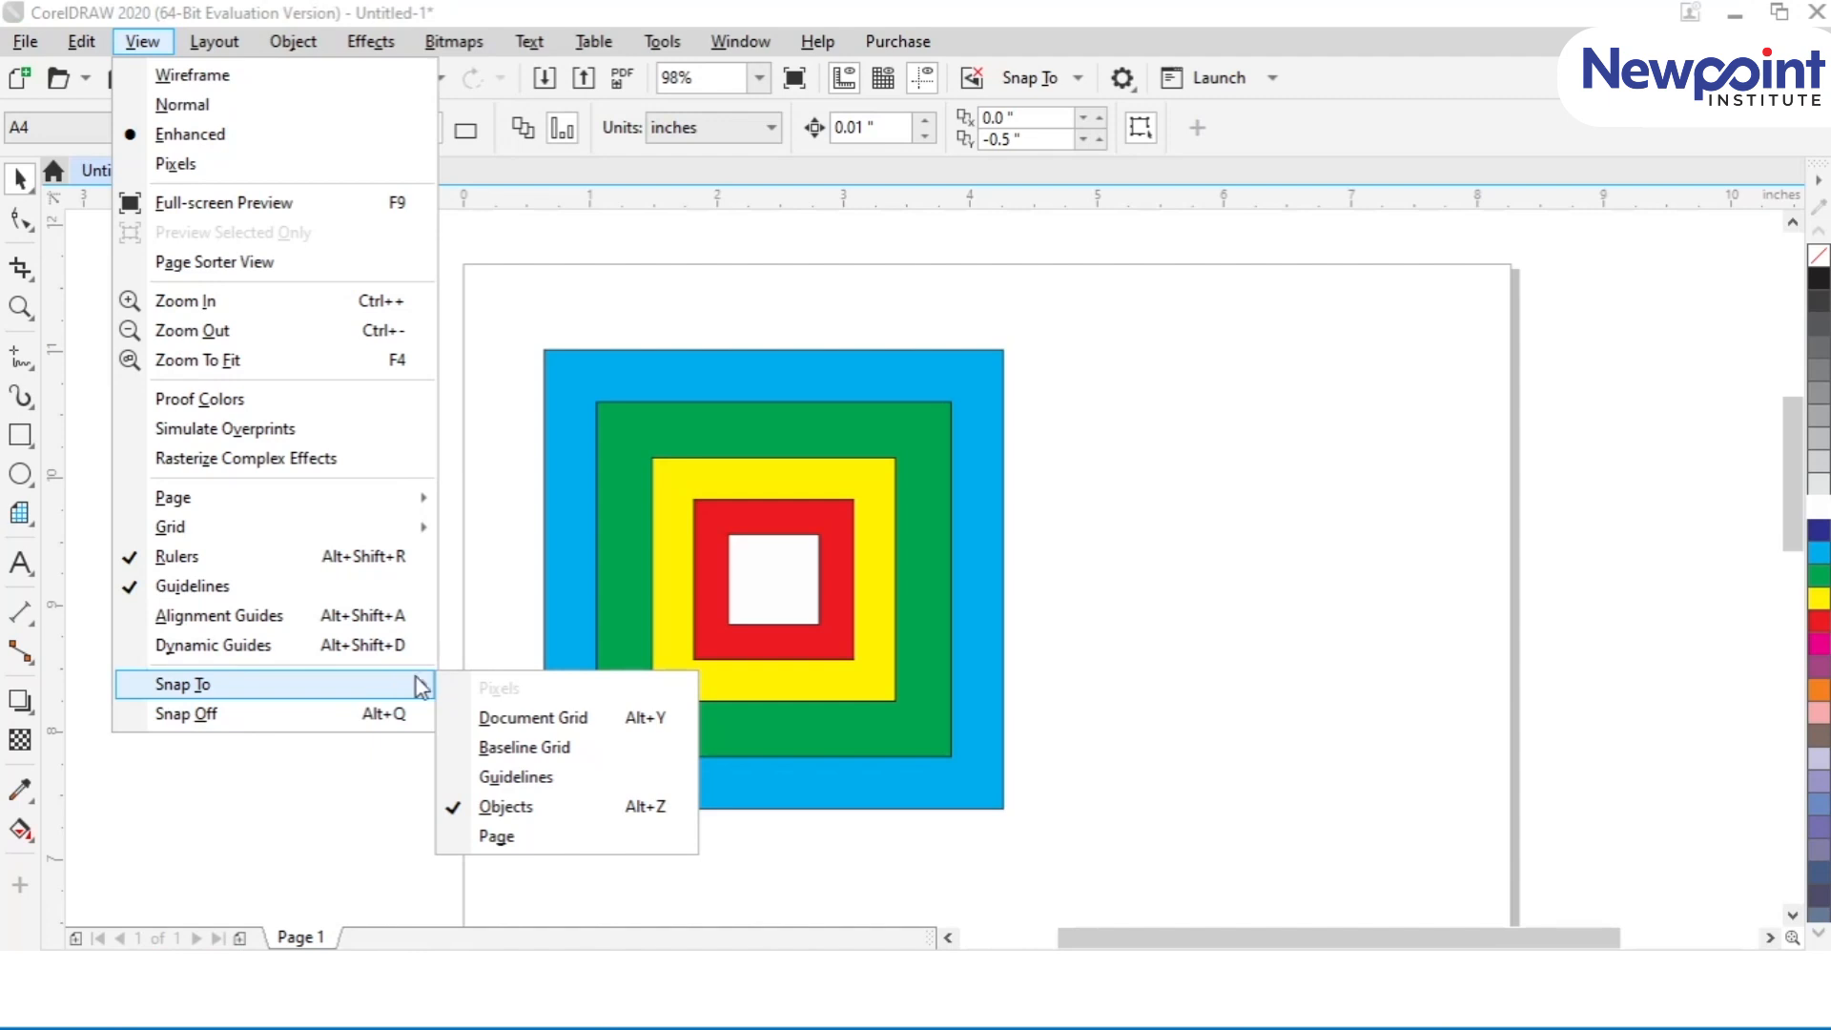
Step: Move the green square so its upper-left corner snaps to the cyan square's upper-left corner node
click(646, 425)
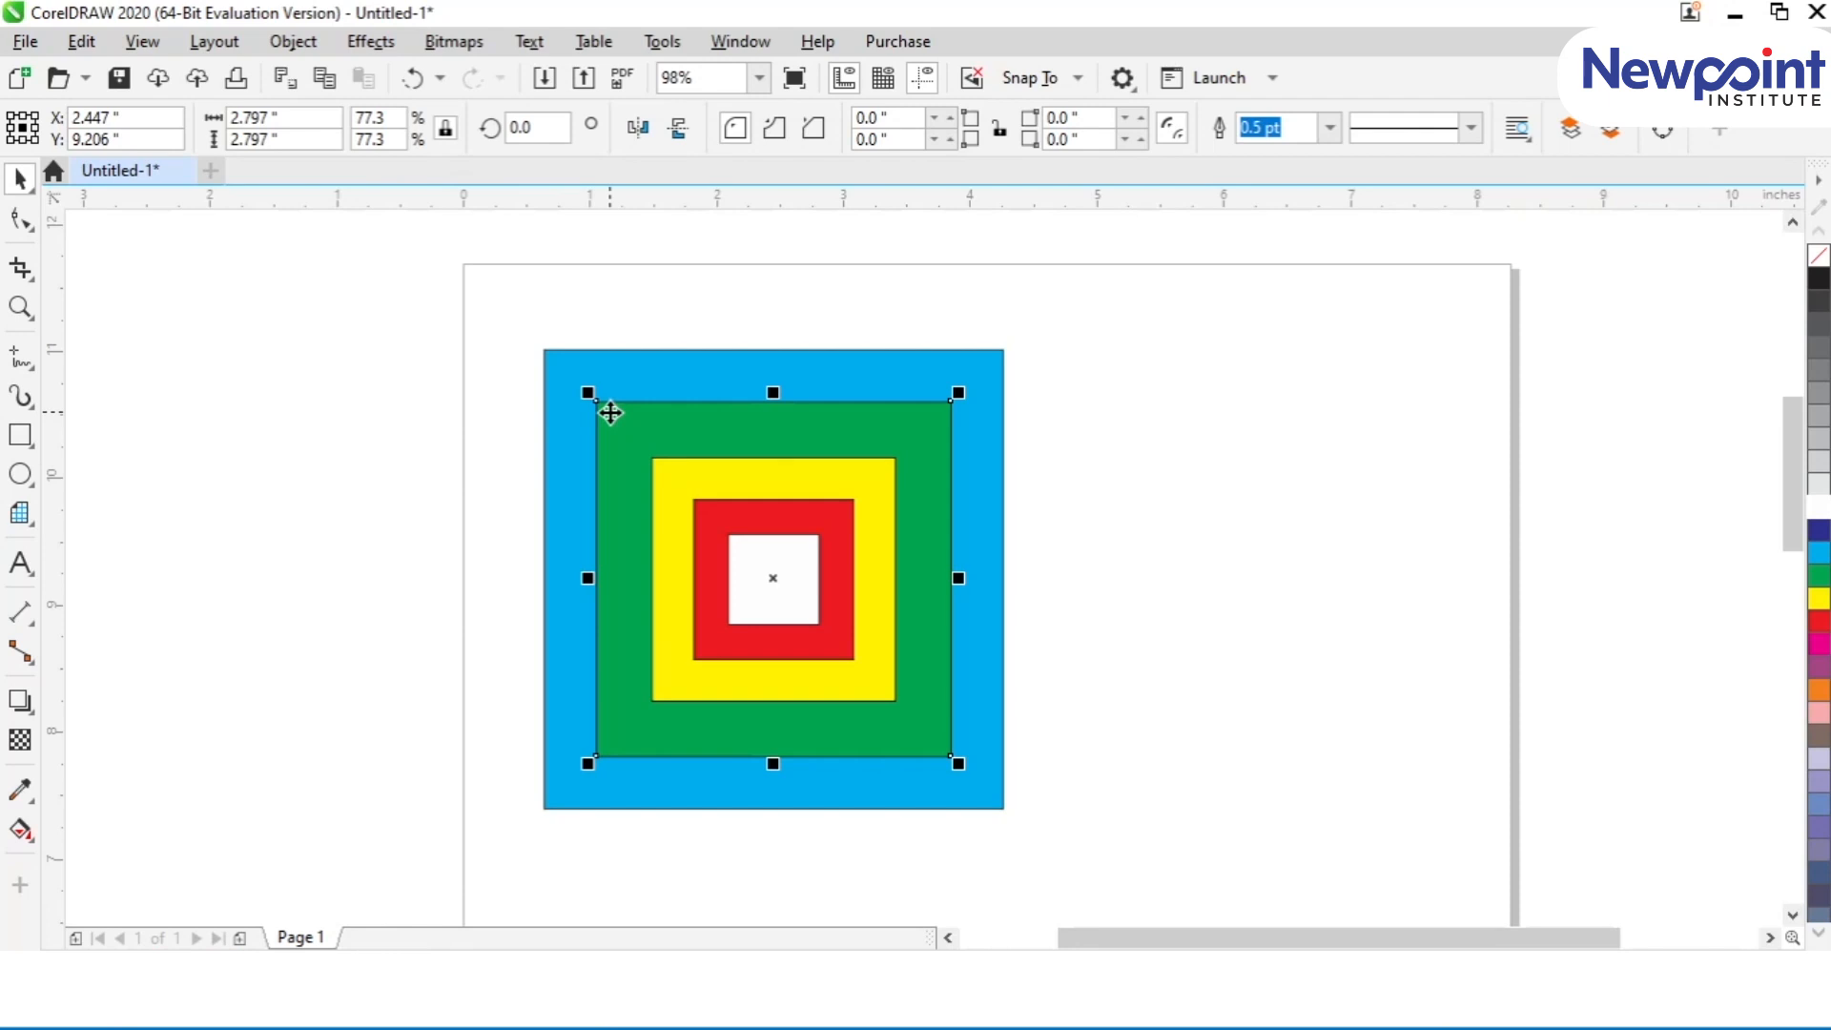
key(z)
drag(510, 317, 1062, 842)
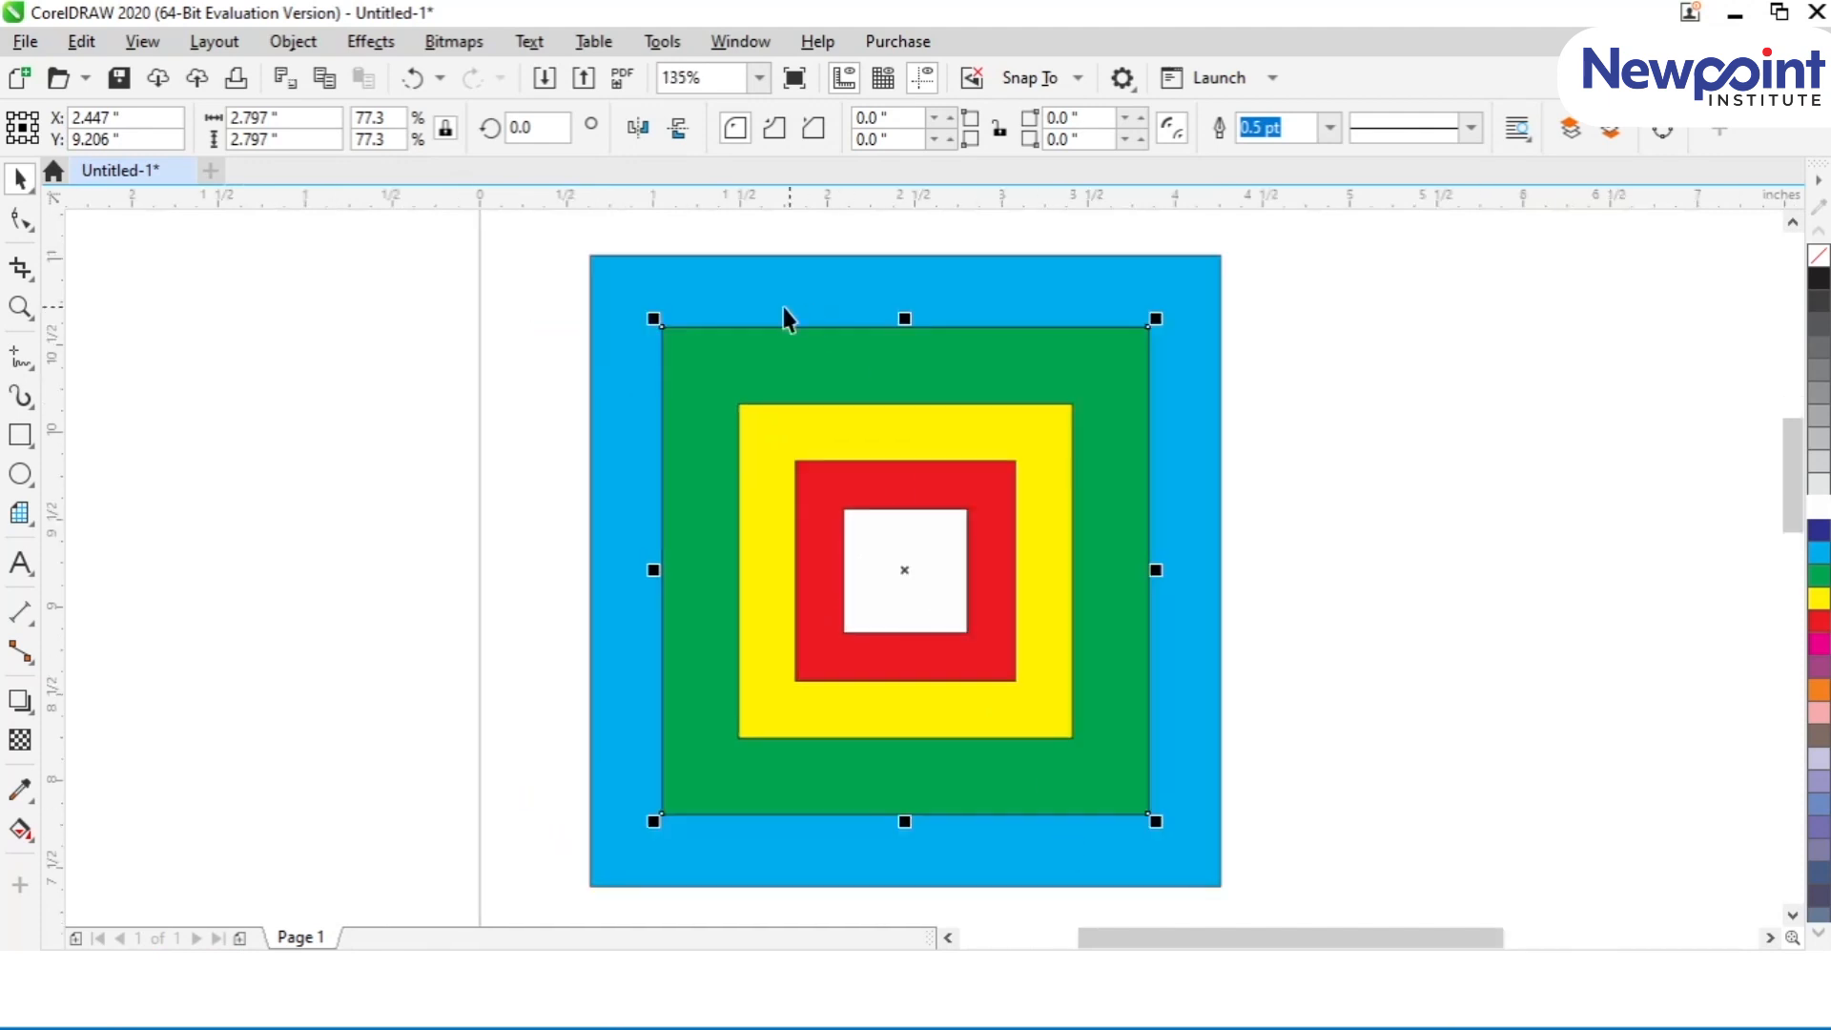
drag(664, 326, 593, 256)
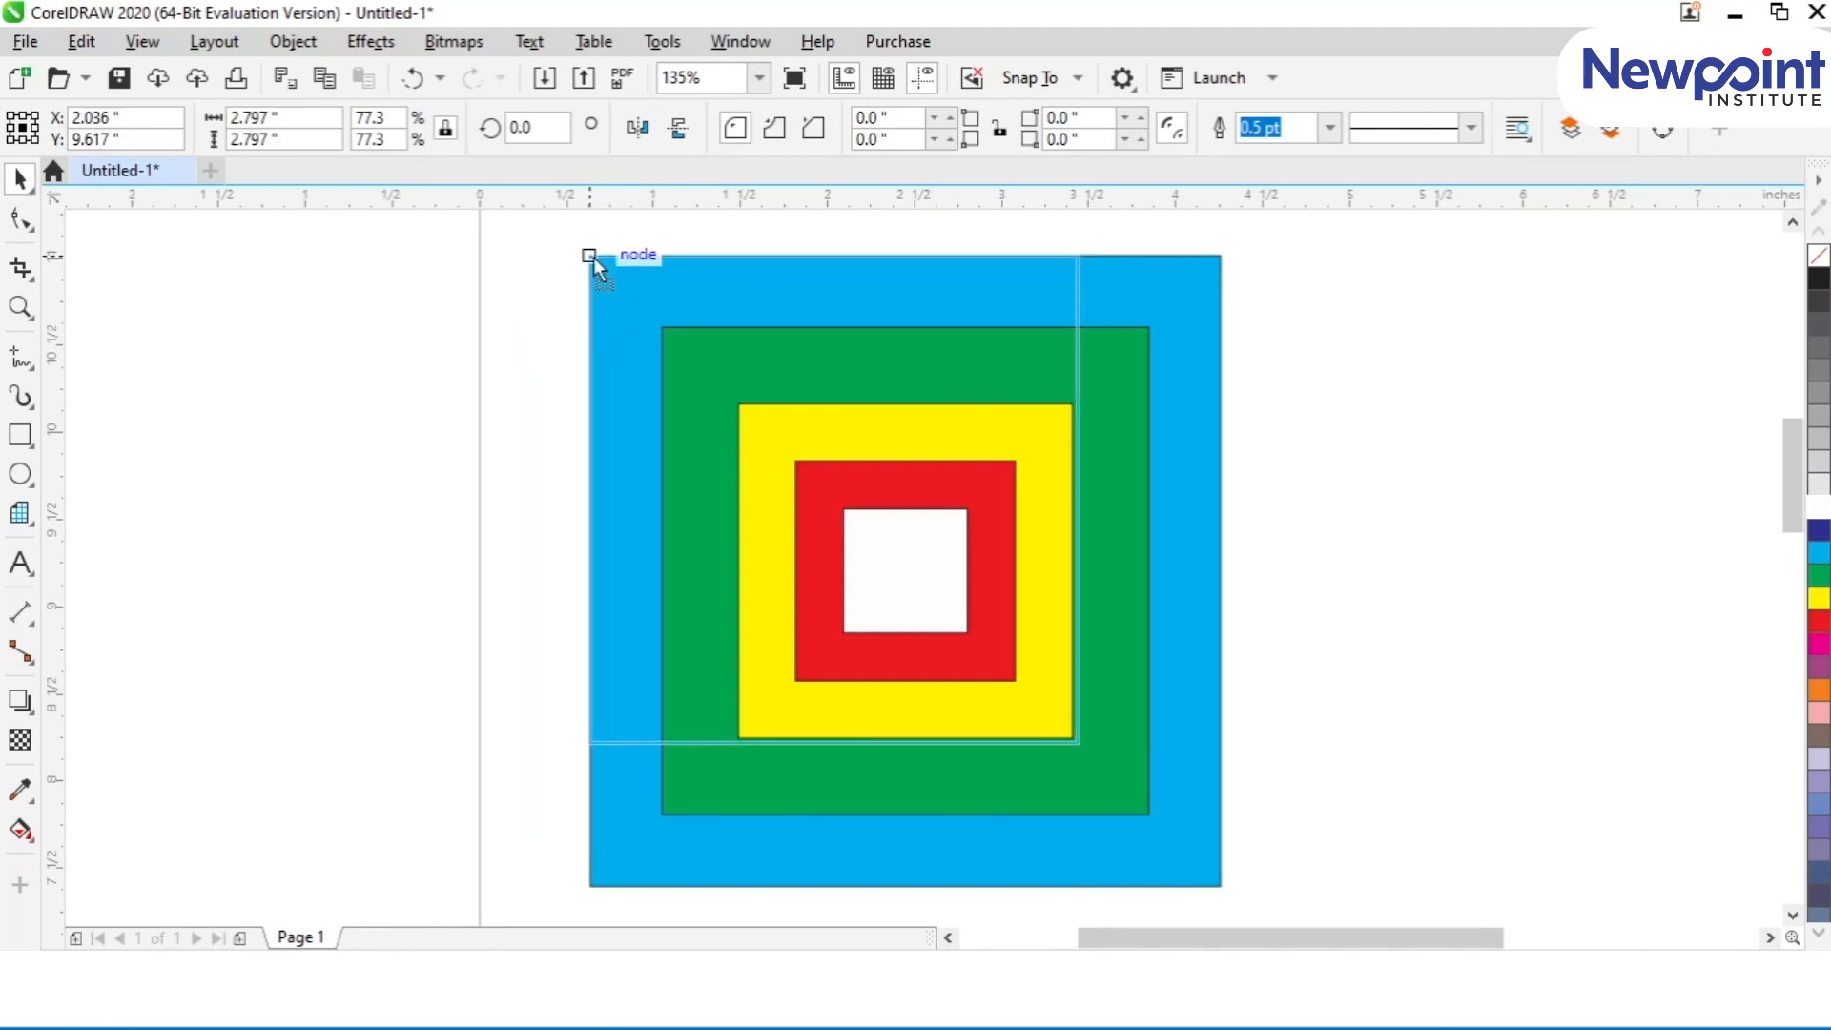
drag(593, 256, 593, 256)
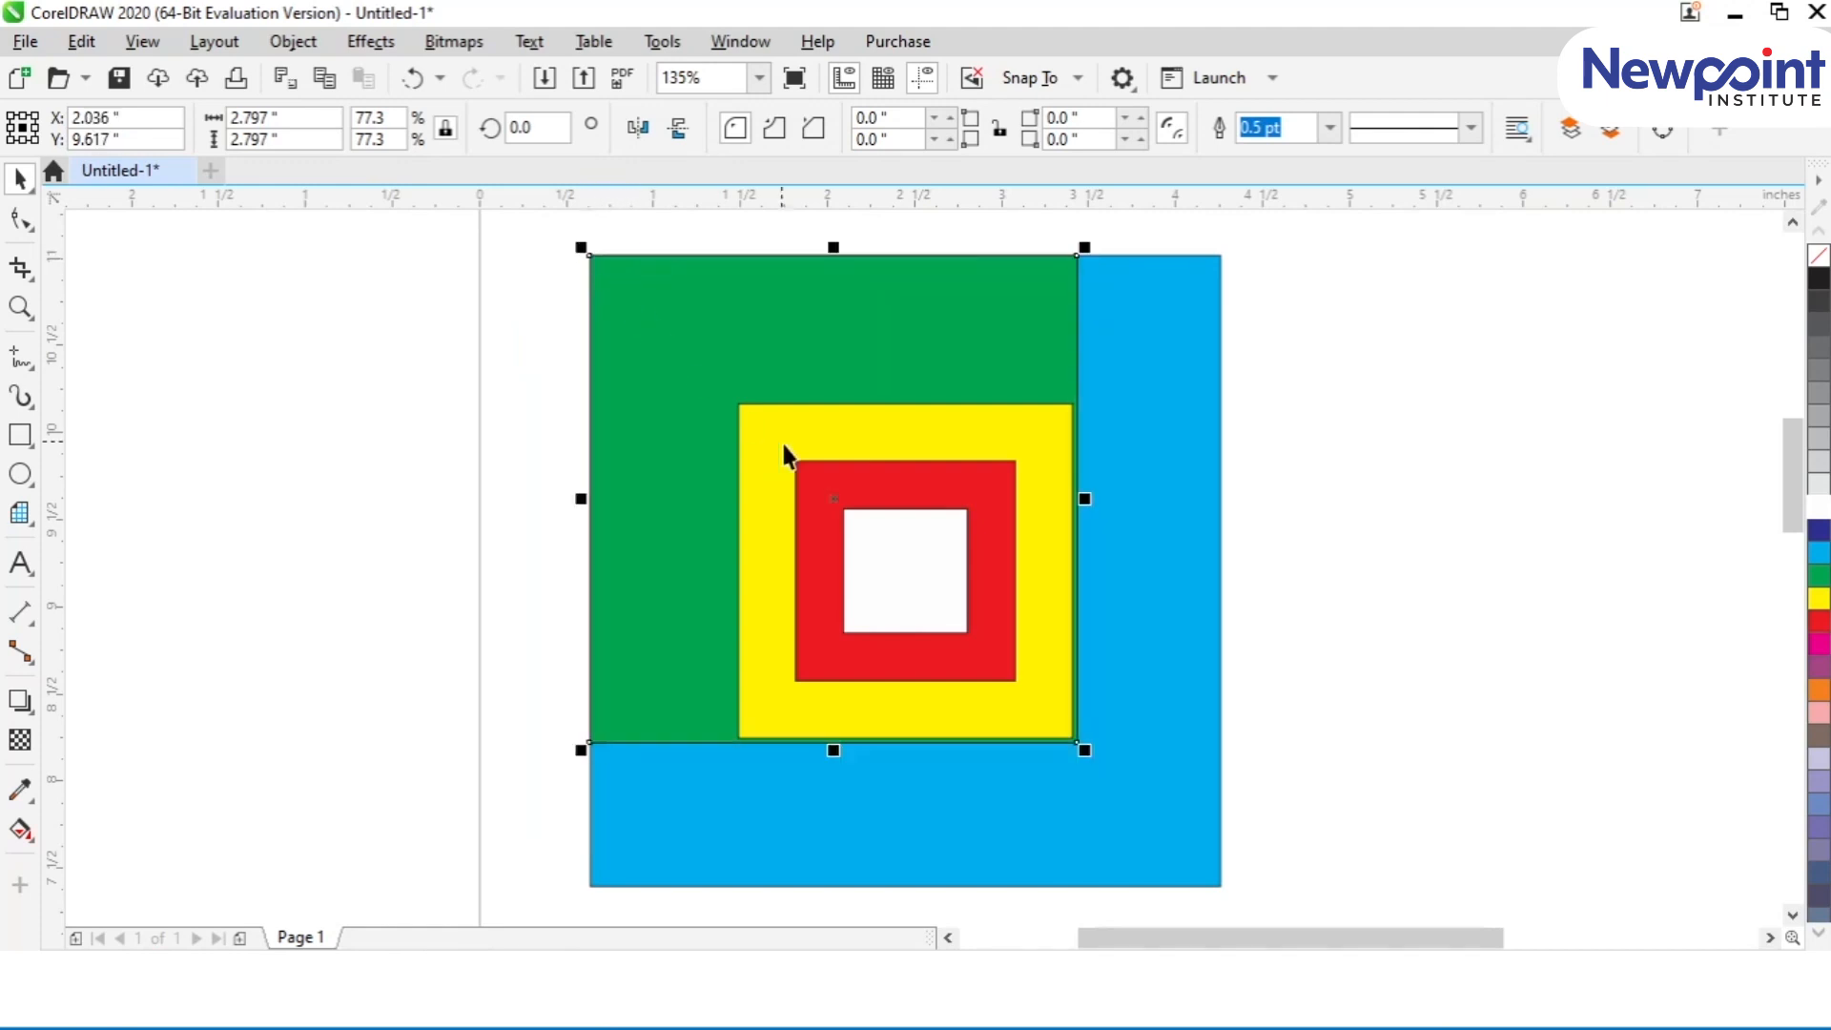
Step: Snap the yellow, red and white squares by their upper-left corners to the cyan square's upper-left corner
click(763, 408)
drag(734, 401, 593, 255)
click(798, 464)
drag(797, 464, 593, 255)
click(839, 509)
drag(839, 508, 592, 255)
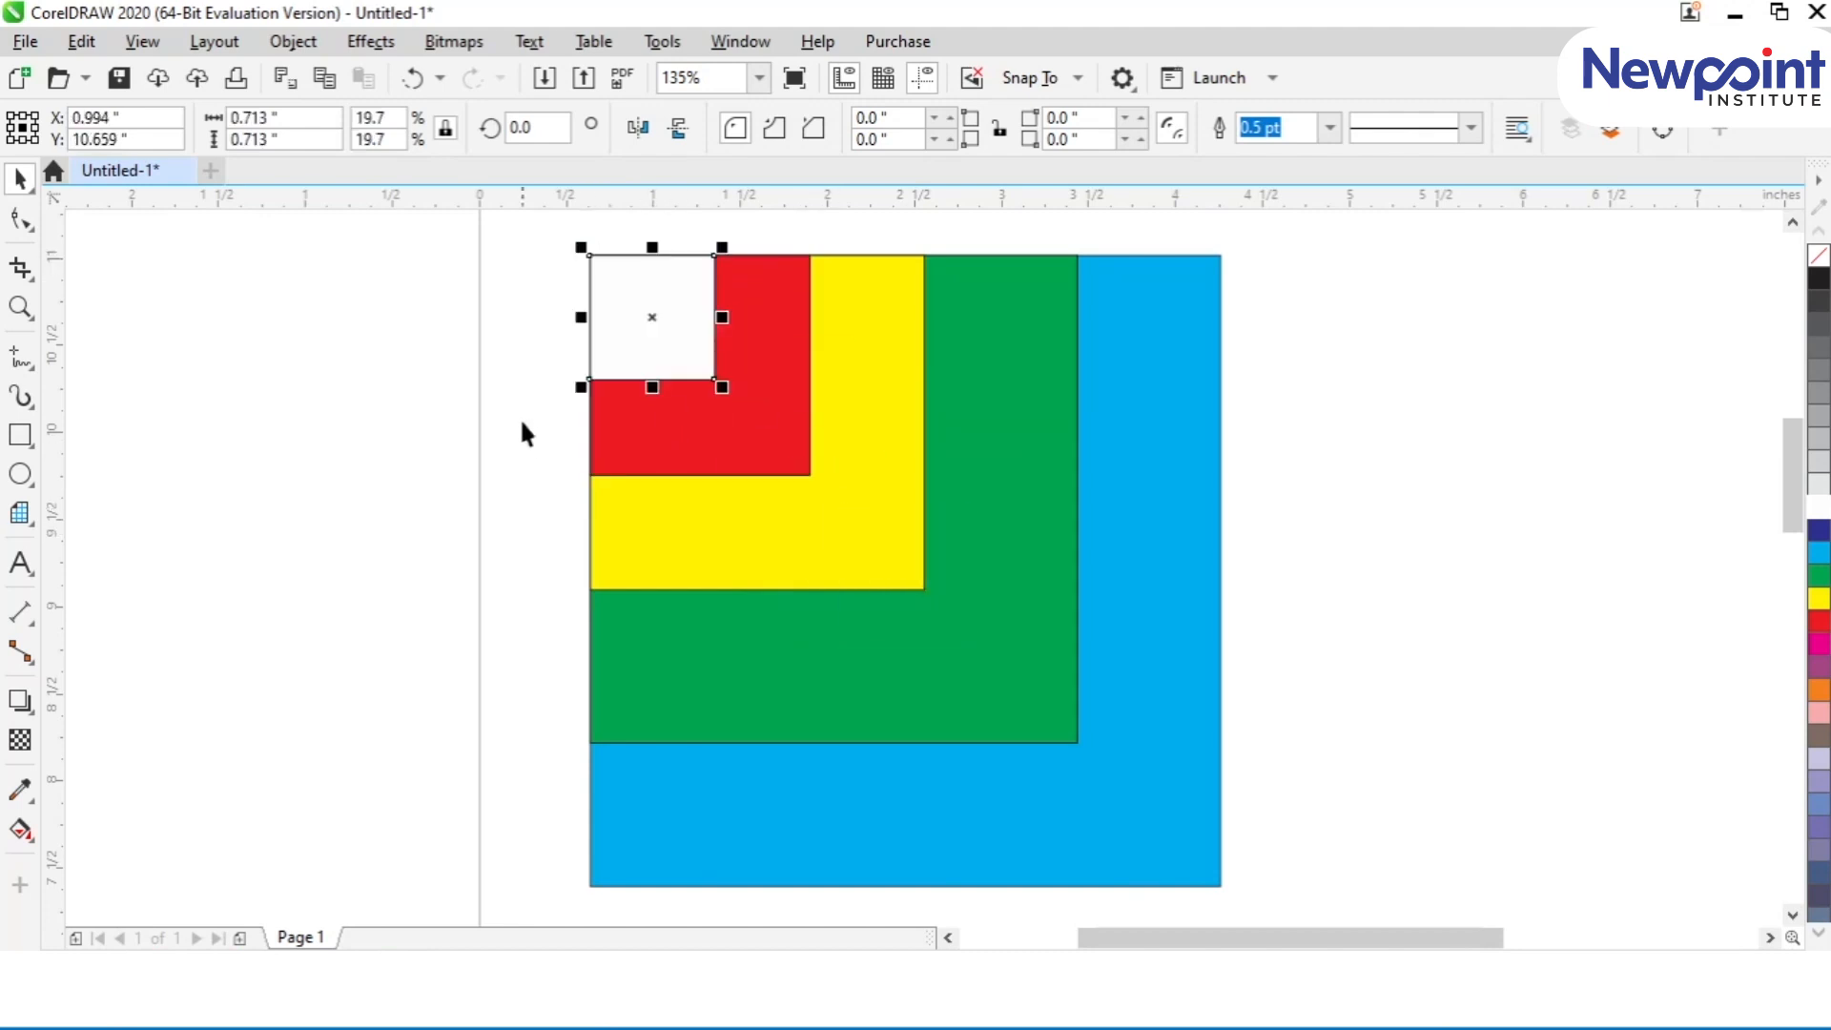
click(520, 410)
Step: Select all five squares, align them in the lower-right corner of the stack, and return them to the upper-left corner
scroll(524, 406, down, 2)
drag(474, 289, 903, 678)
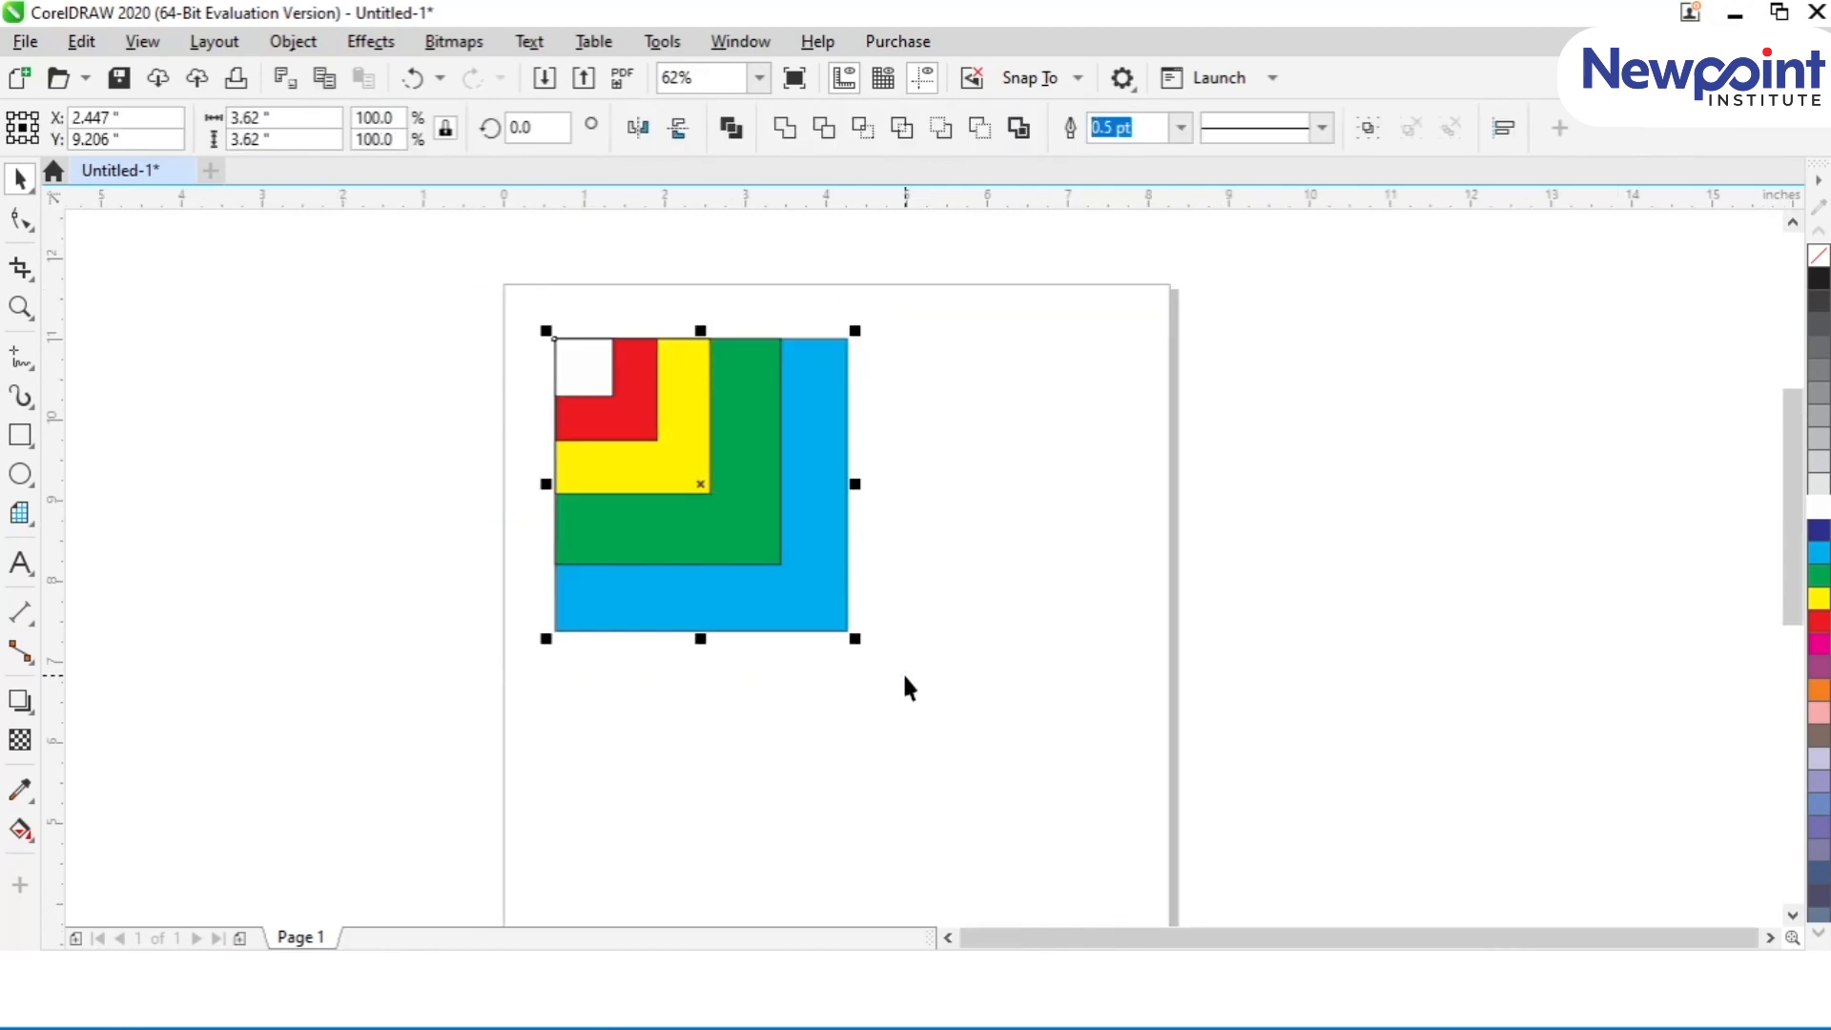
key(b)
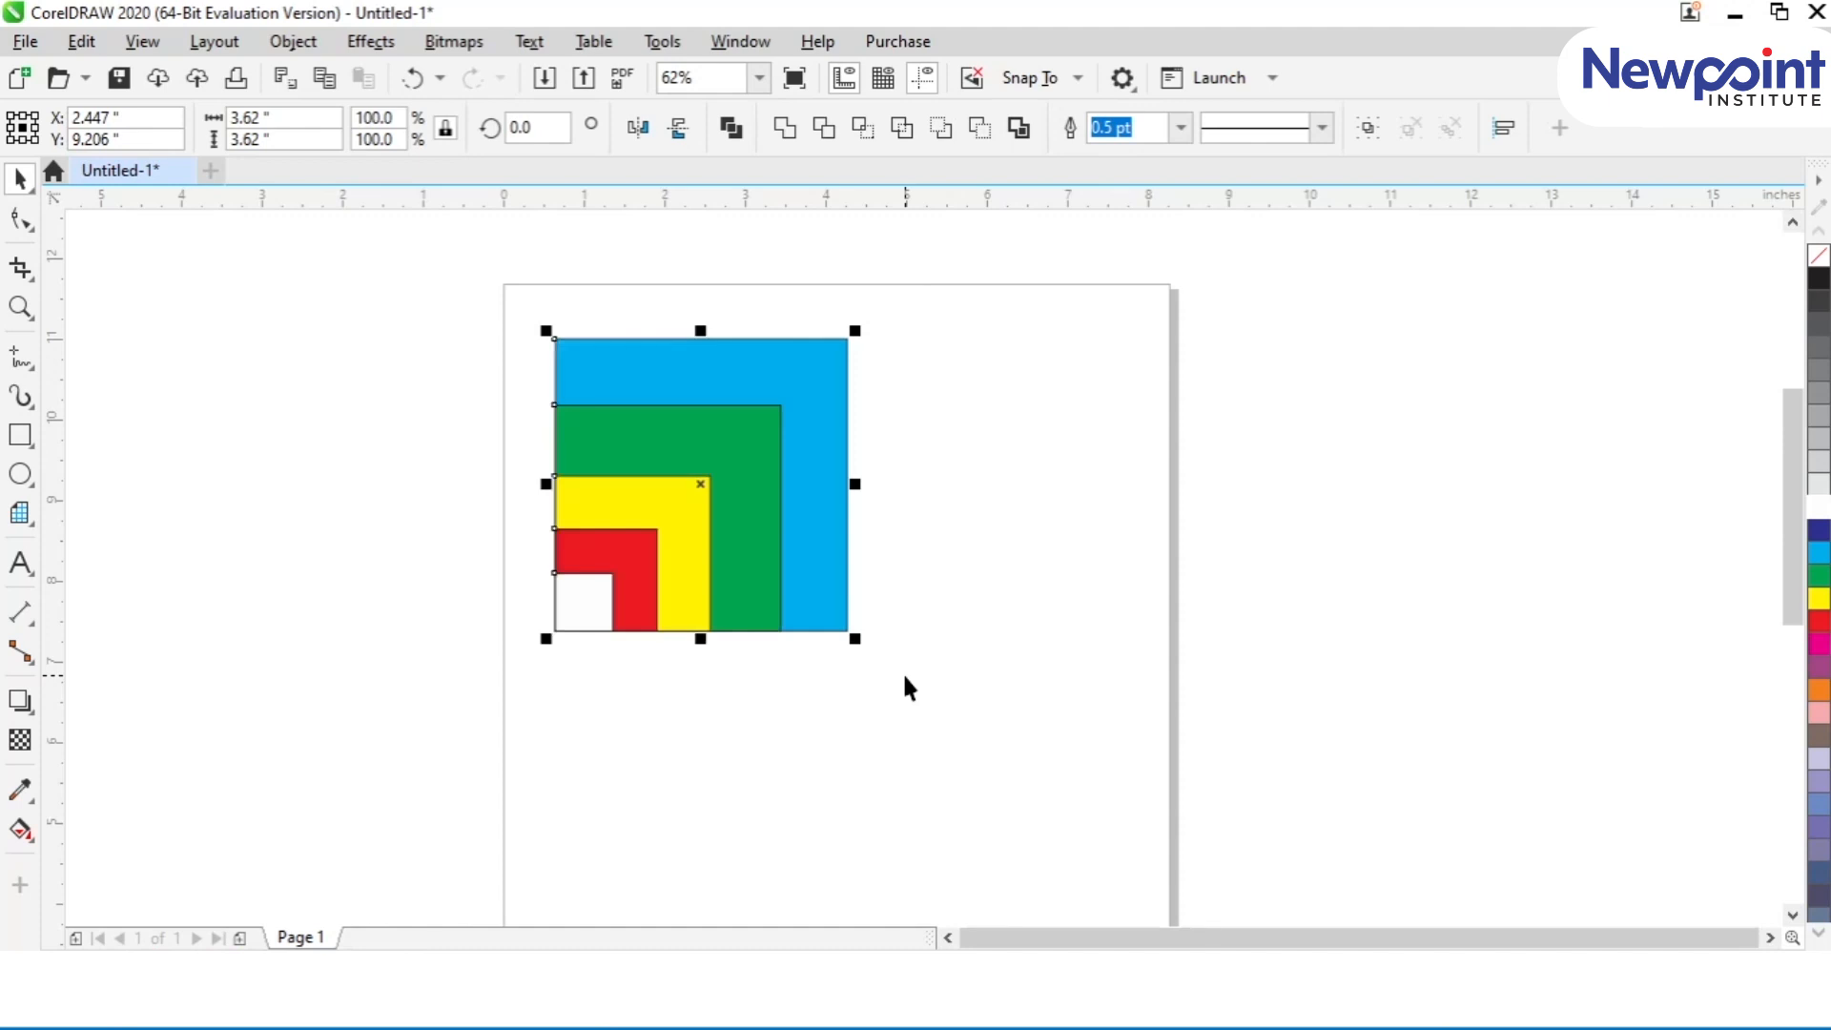
key(r)
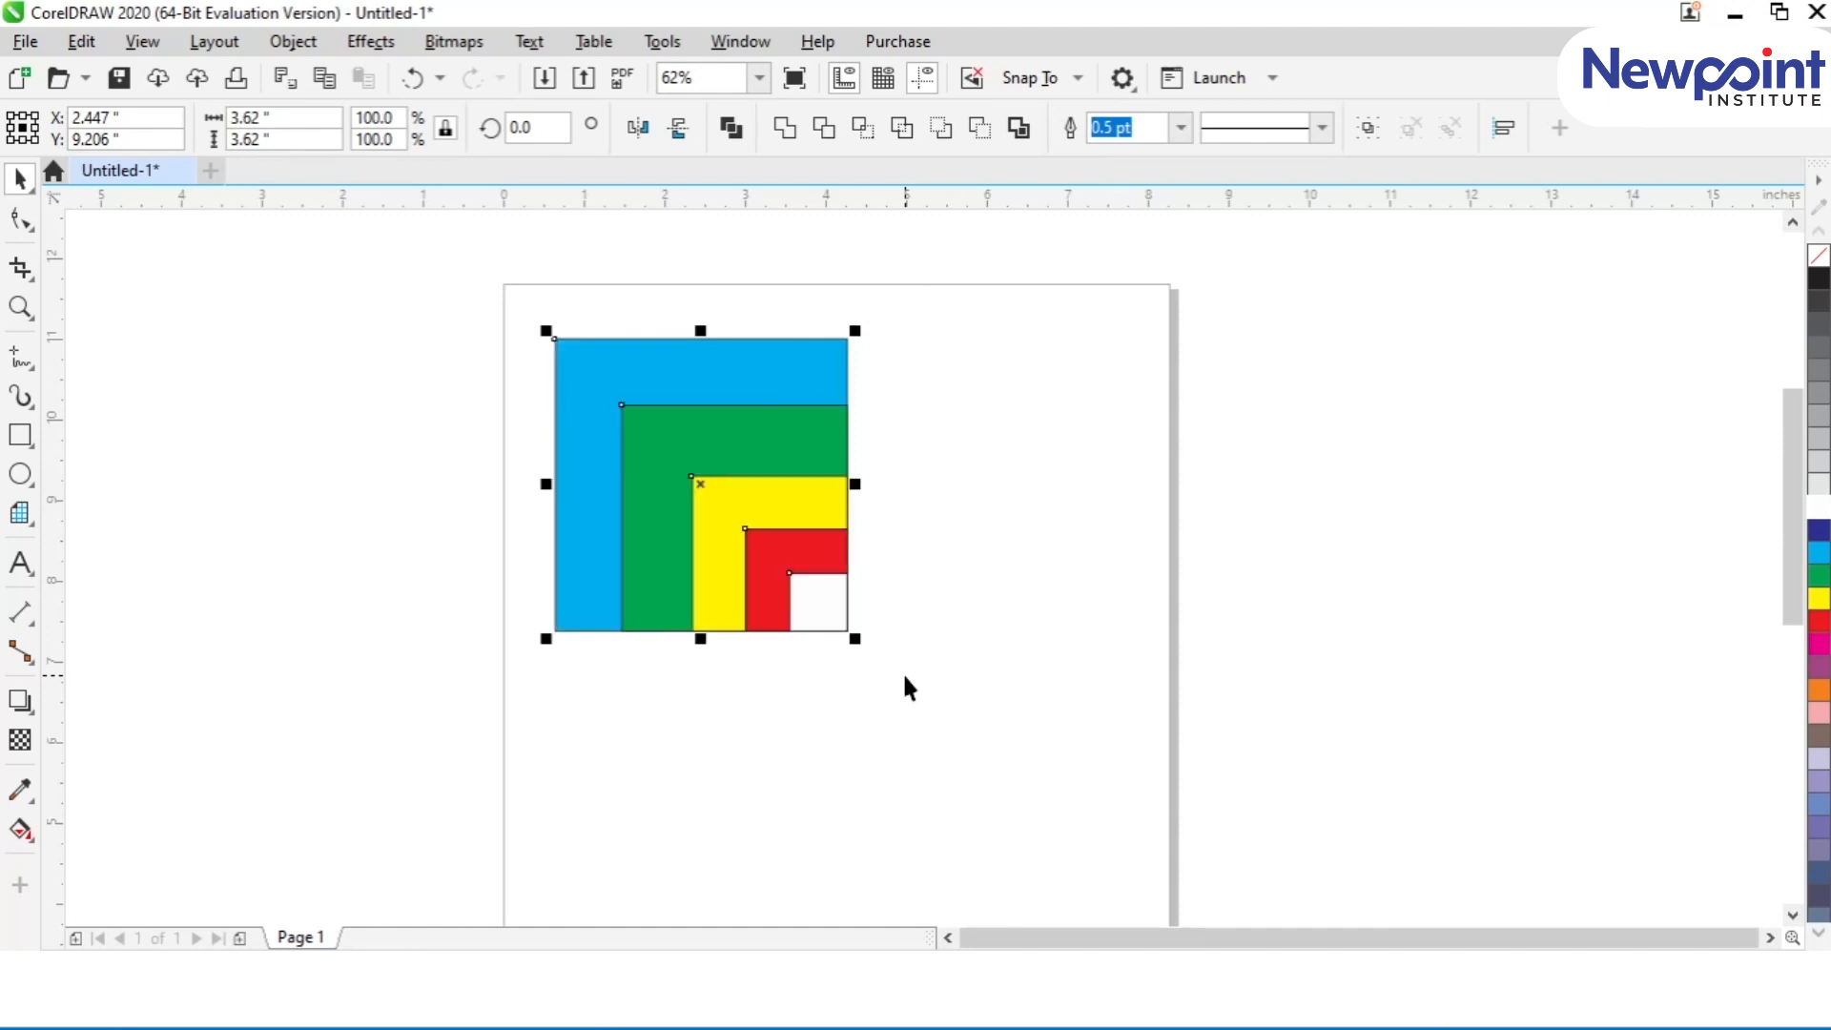
key(l)
key(t)
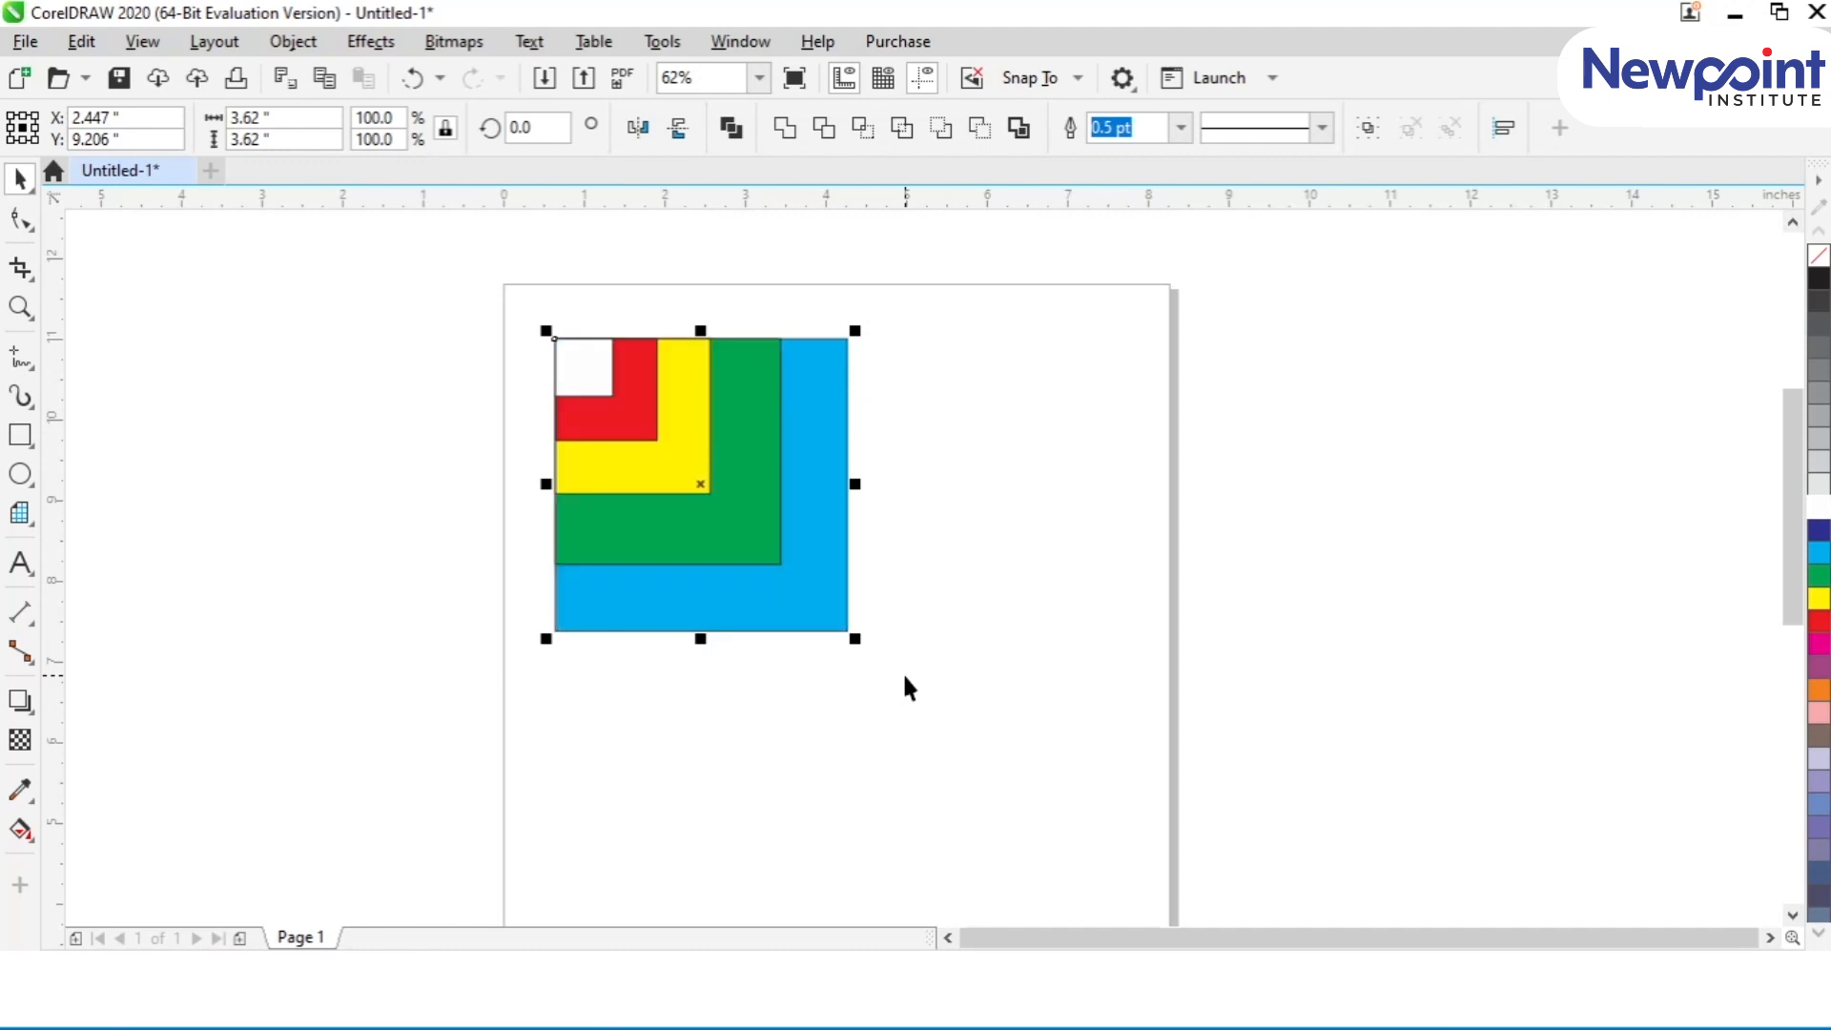
Step: Realign the squares through the stack's upper-right, lower-left and lower-right corners, finishing with top and left edges aligned
key(r)
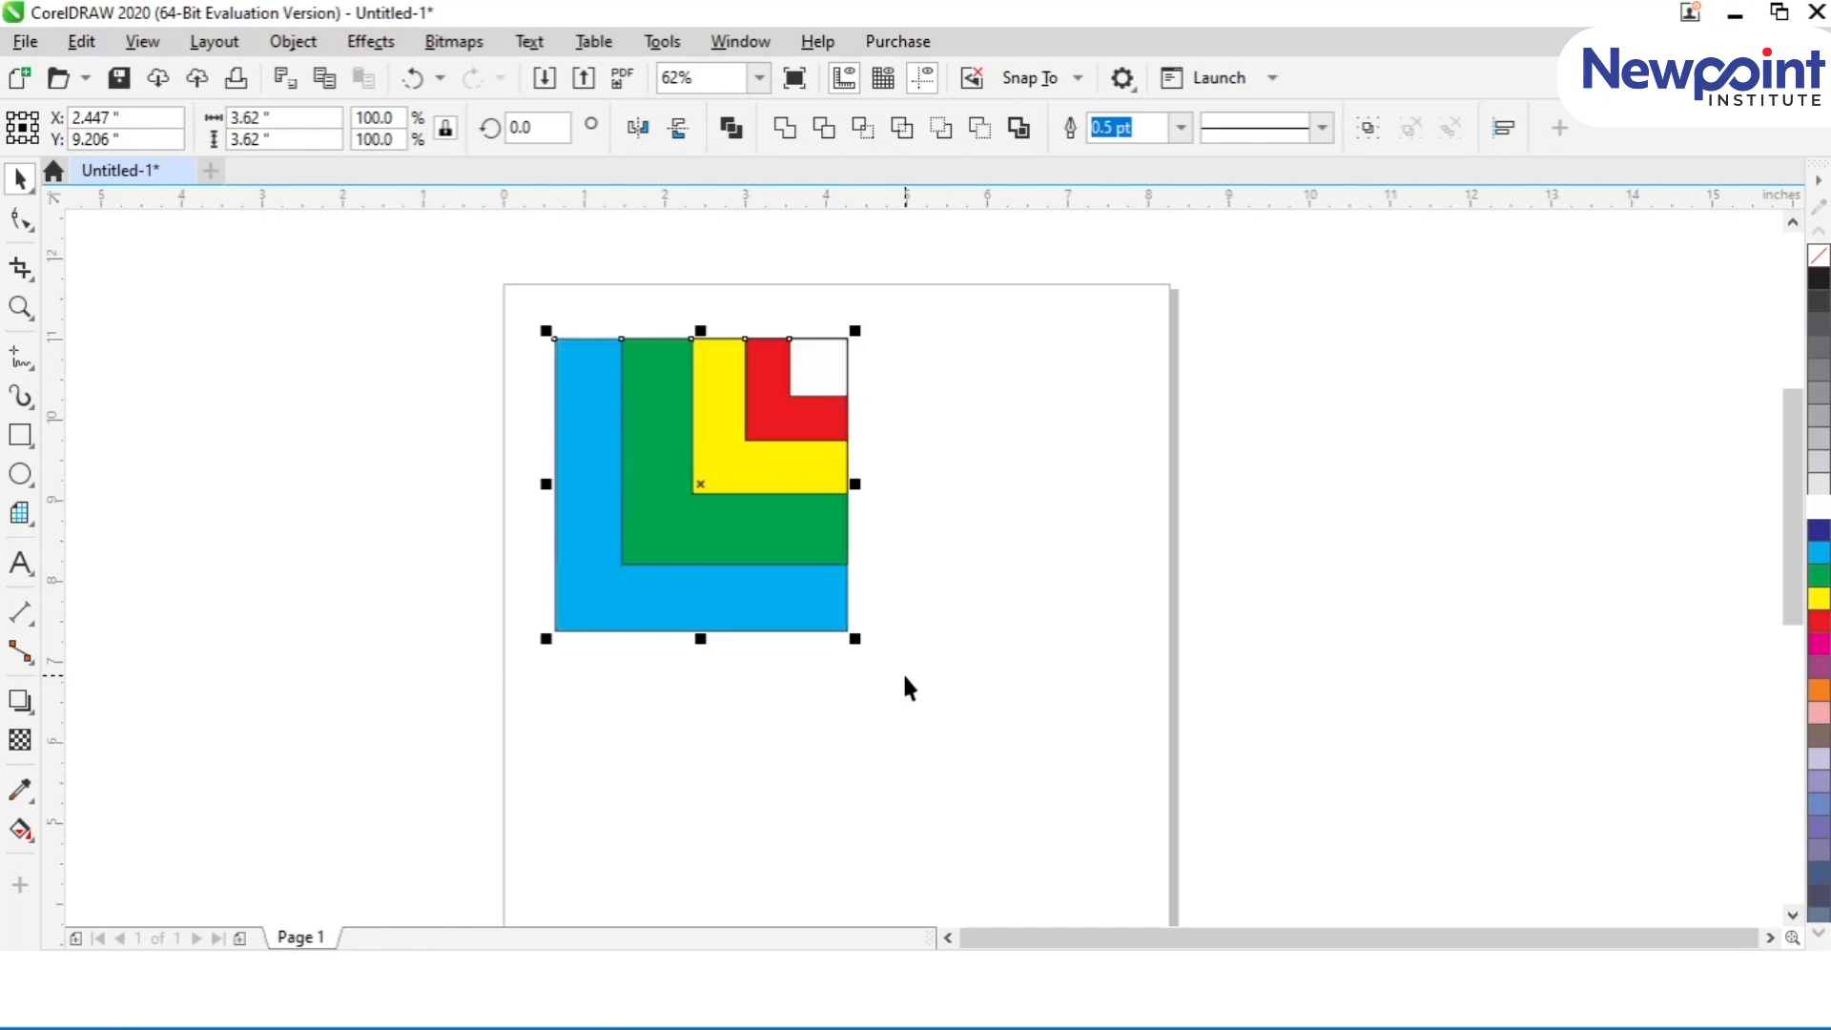
key(l)
key(b)
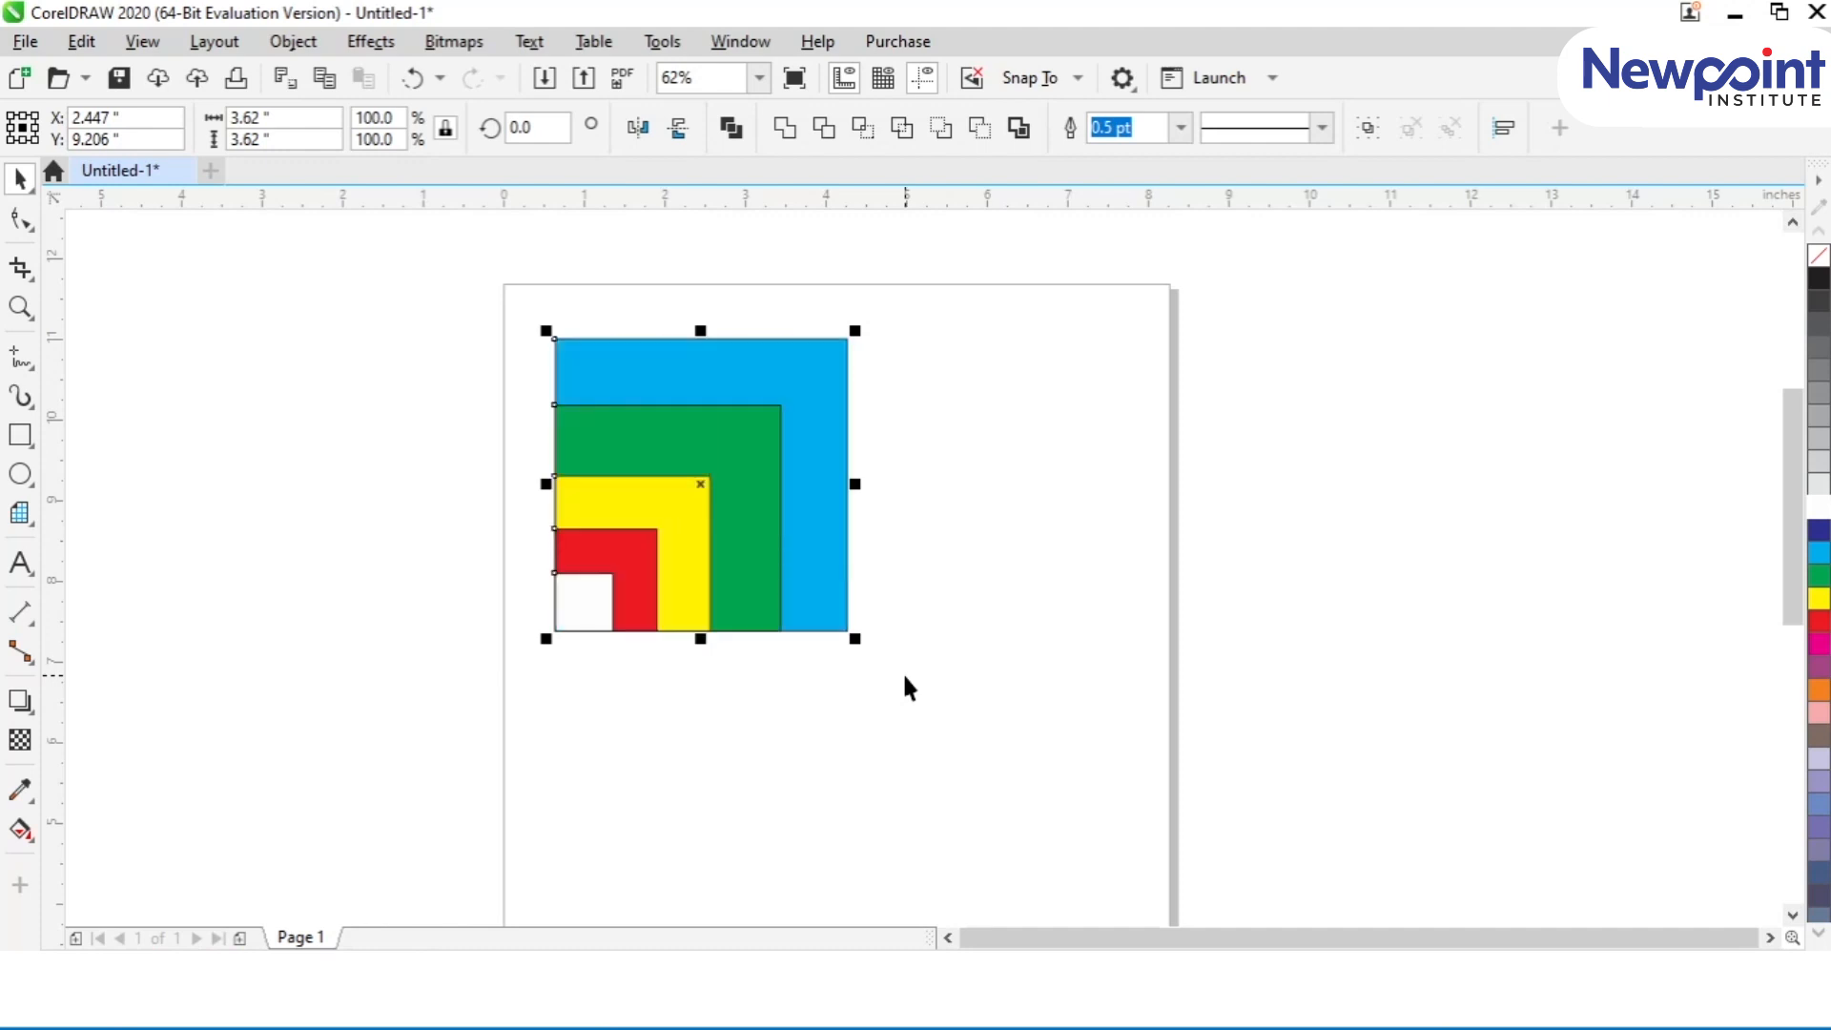
key(r)
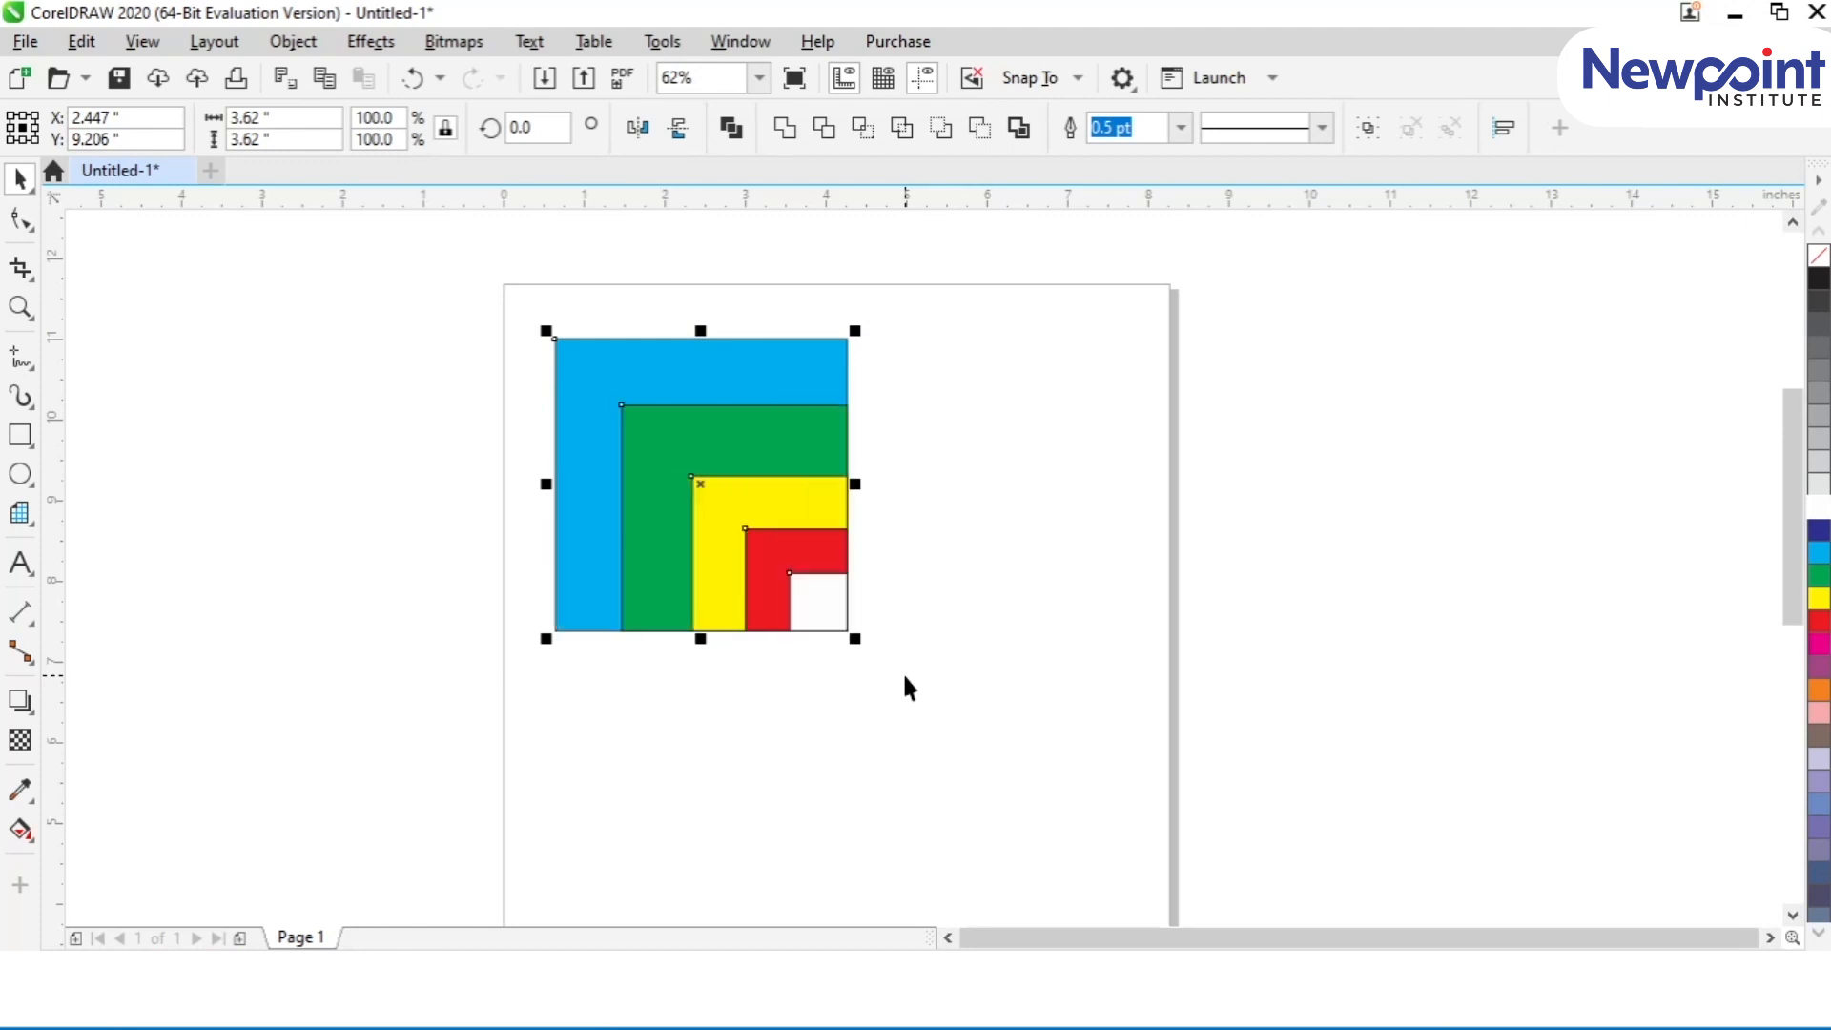
key(t)
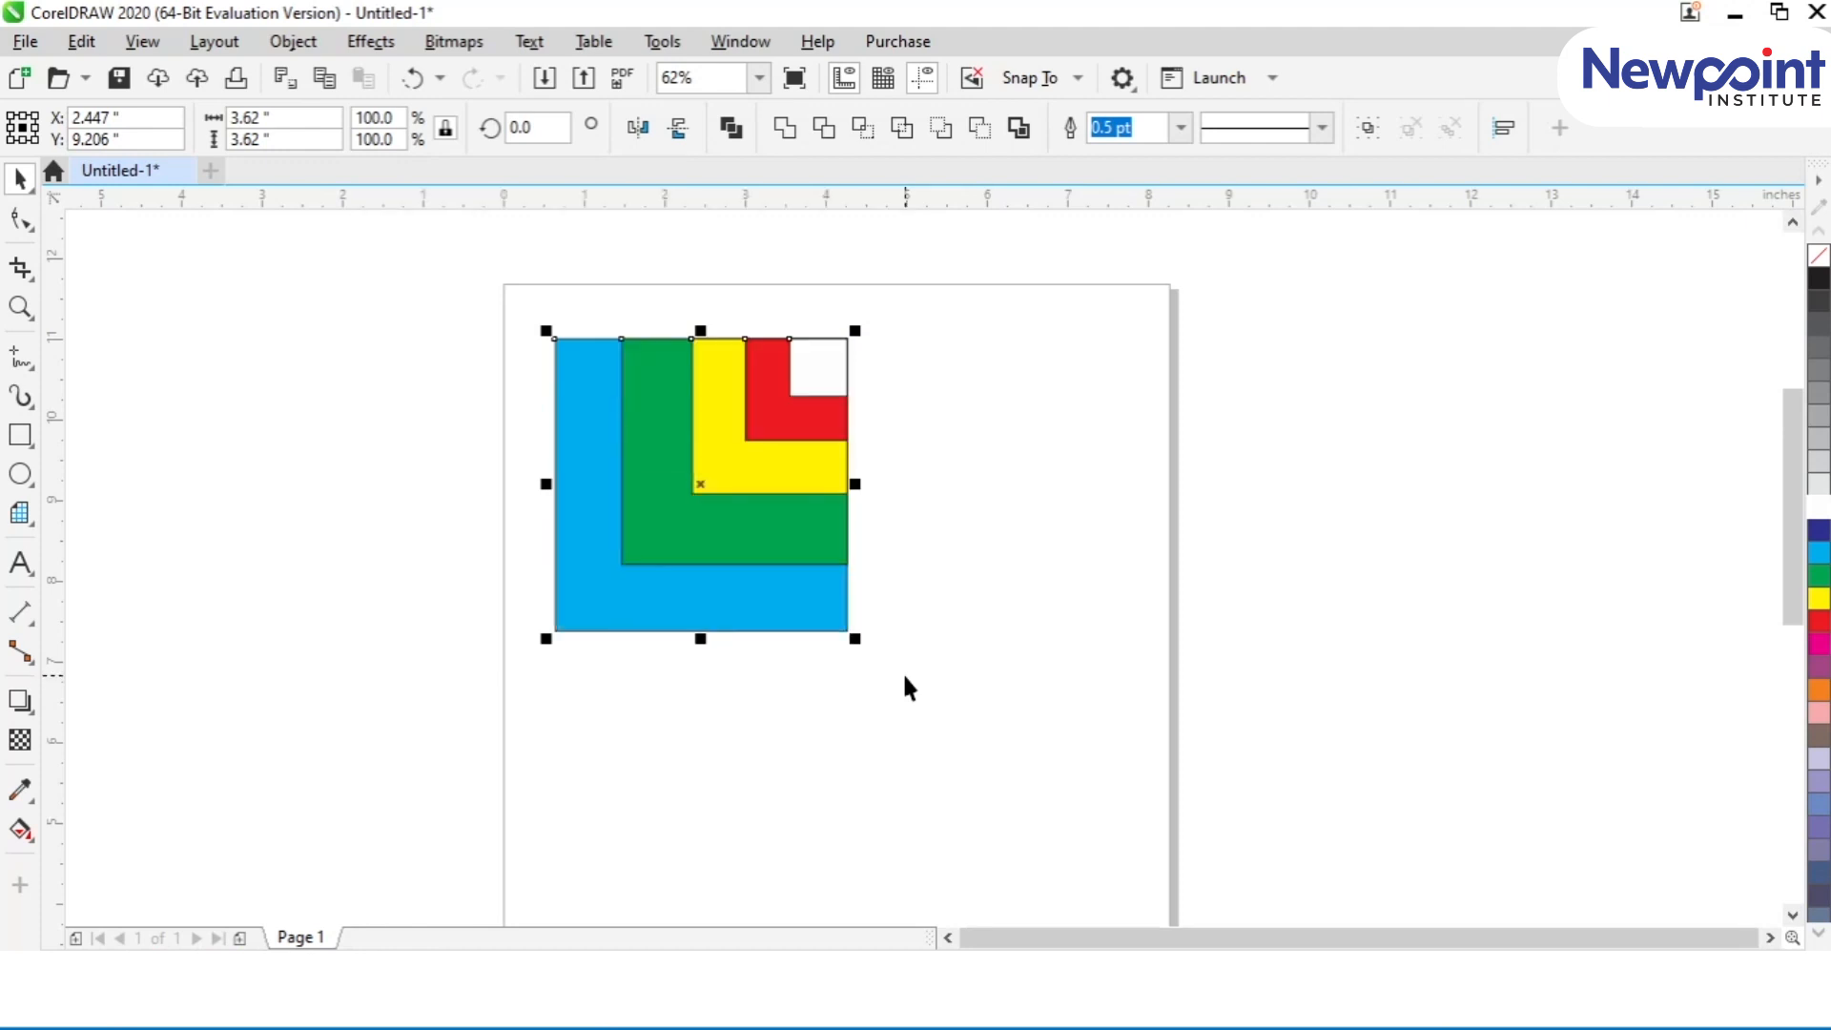
key(l)
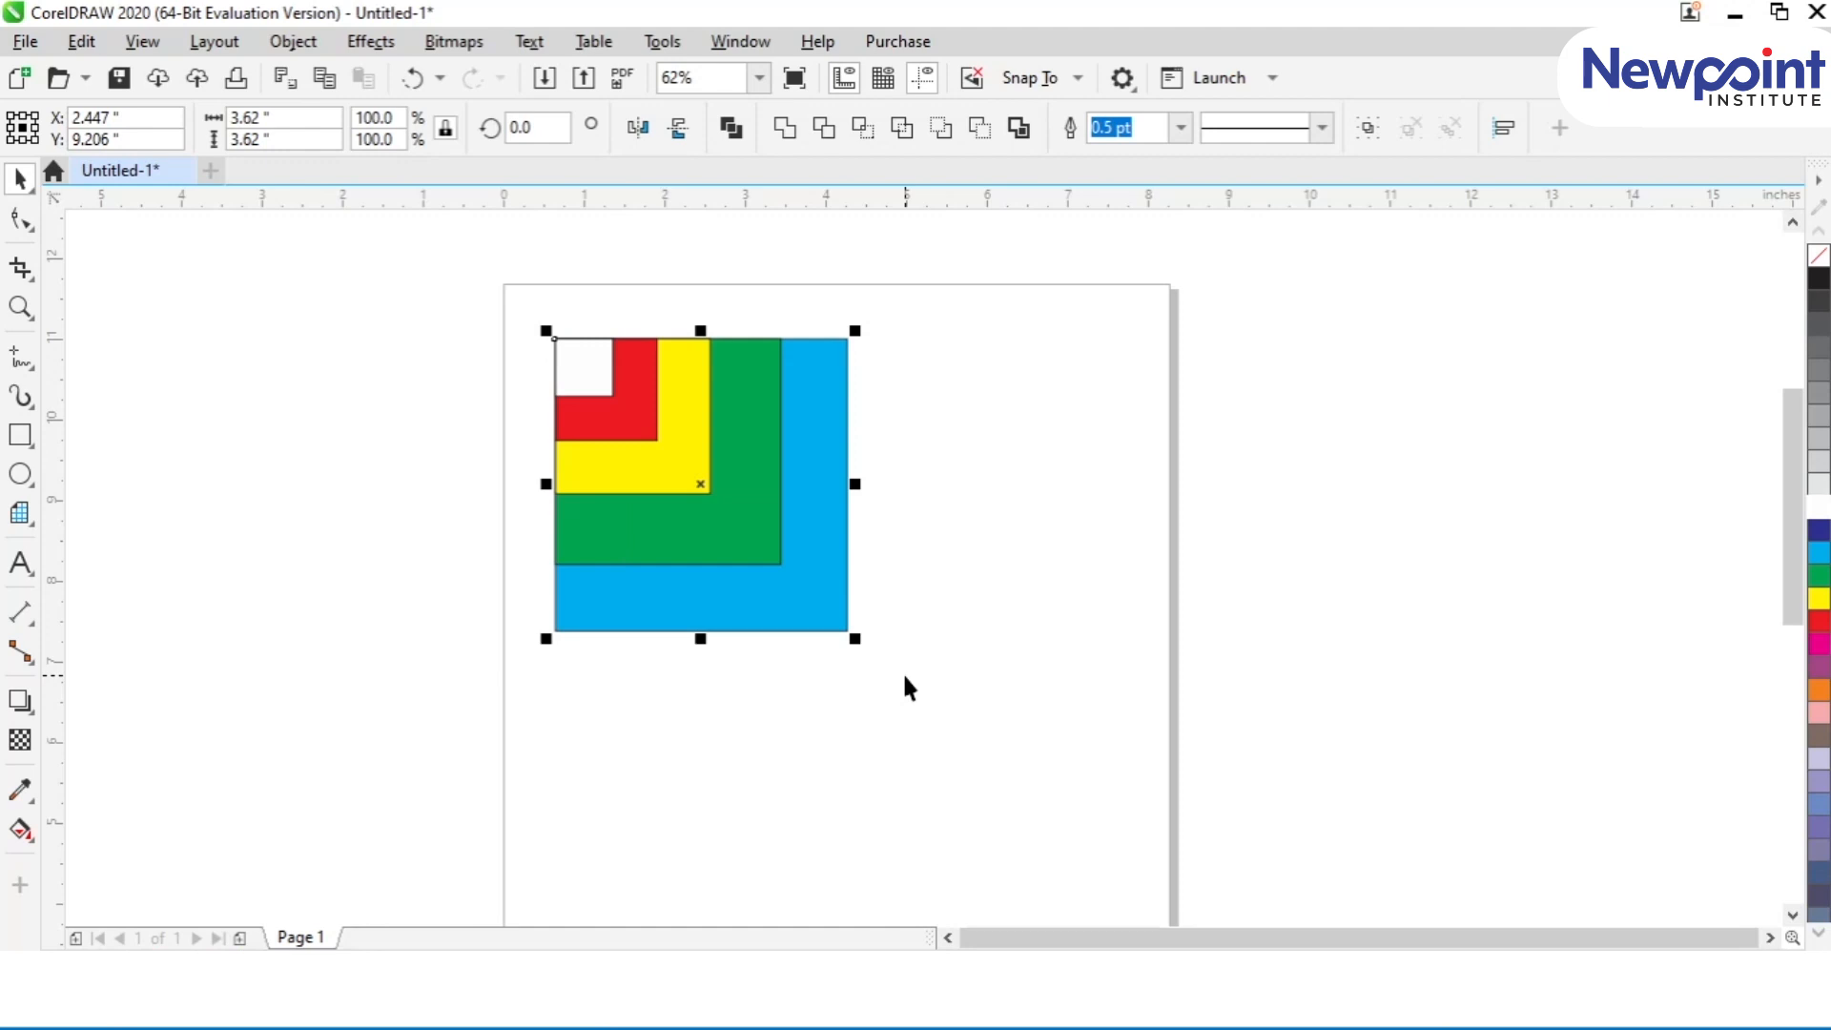
click(434, 378)
Step: Select all five coloured squares and group them into one object
key(F2)
drag(486, 277, 1204, 683)
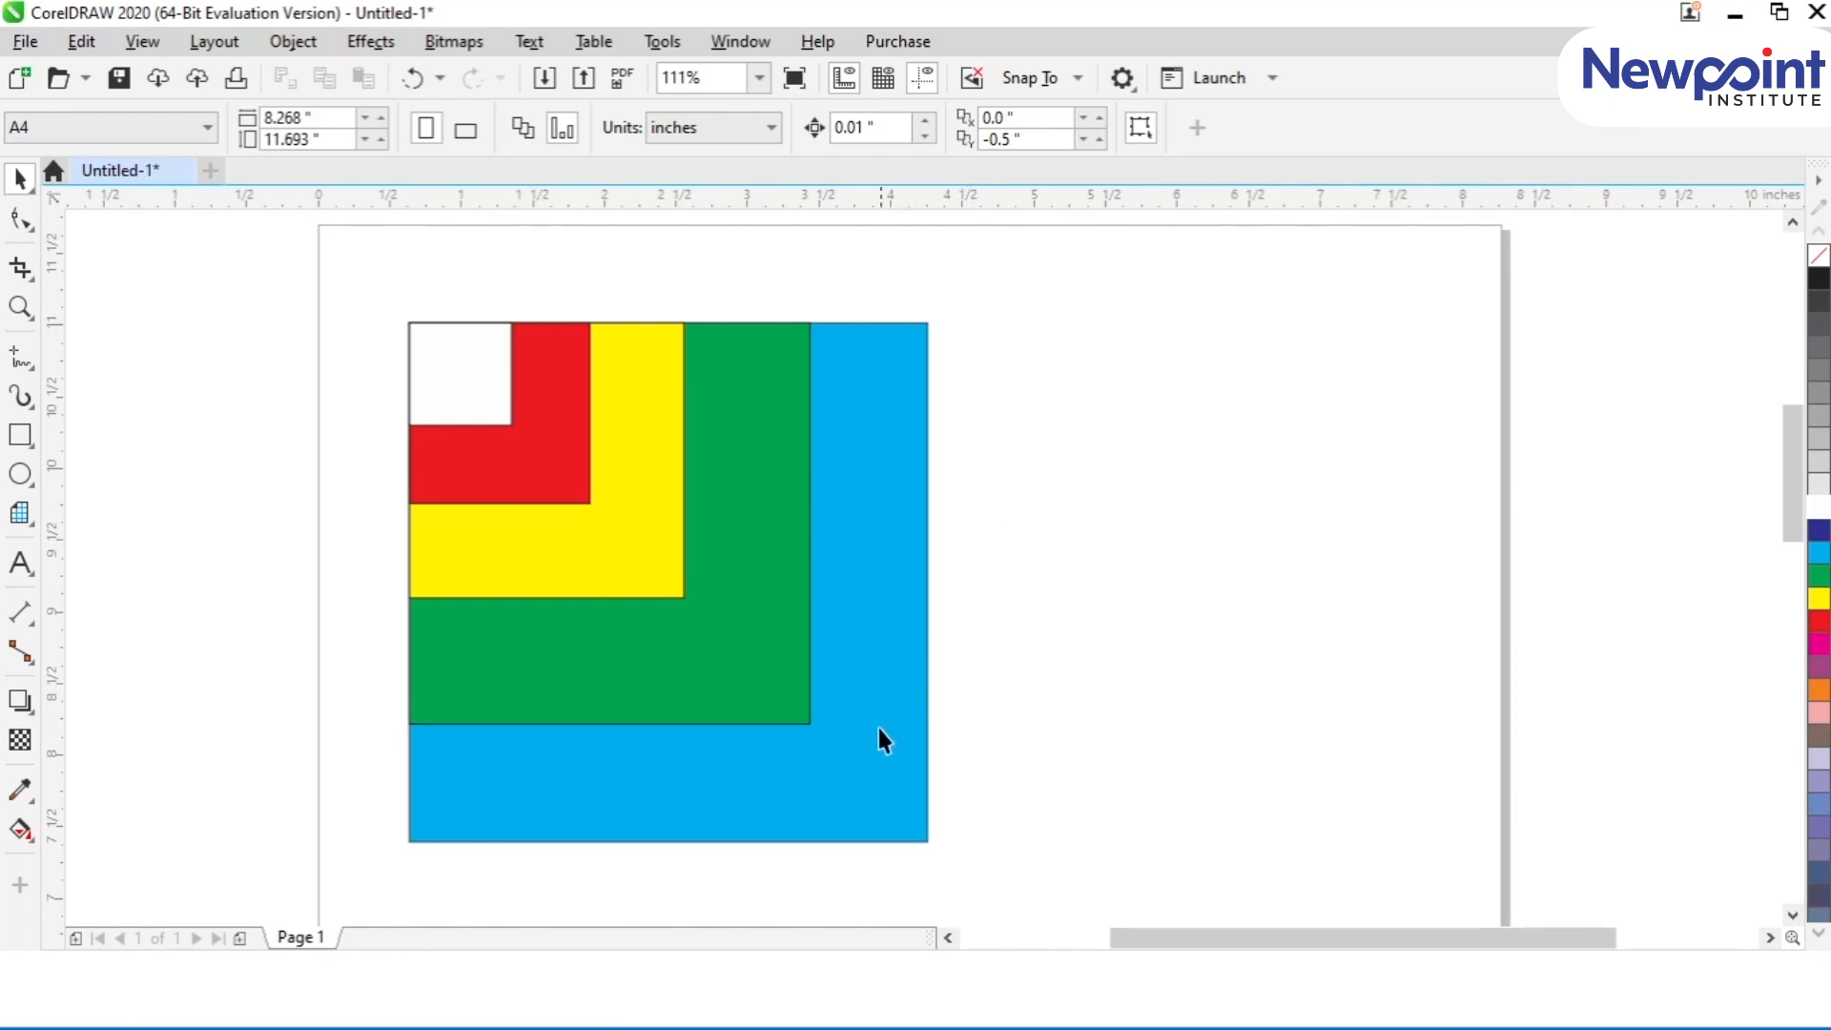
click(872, 817)
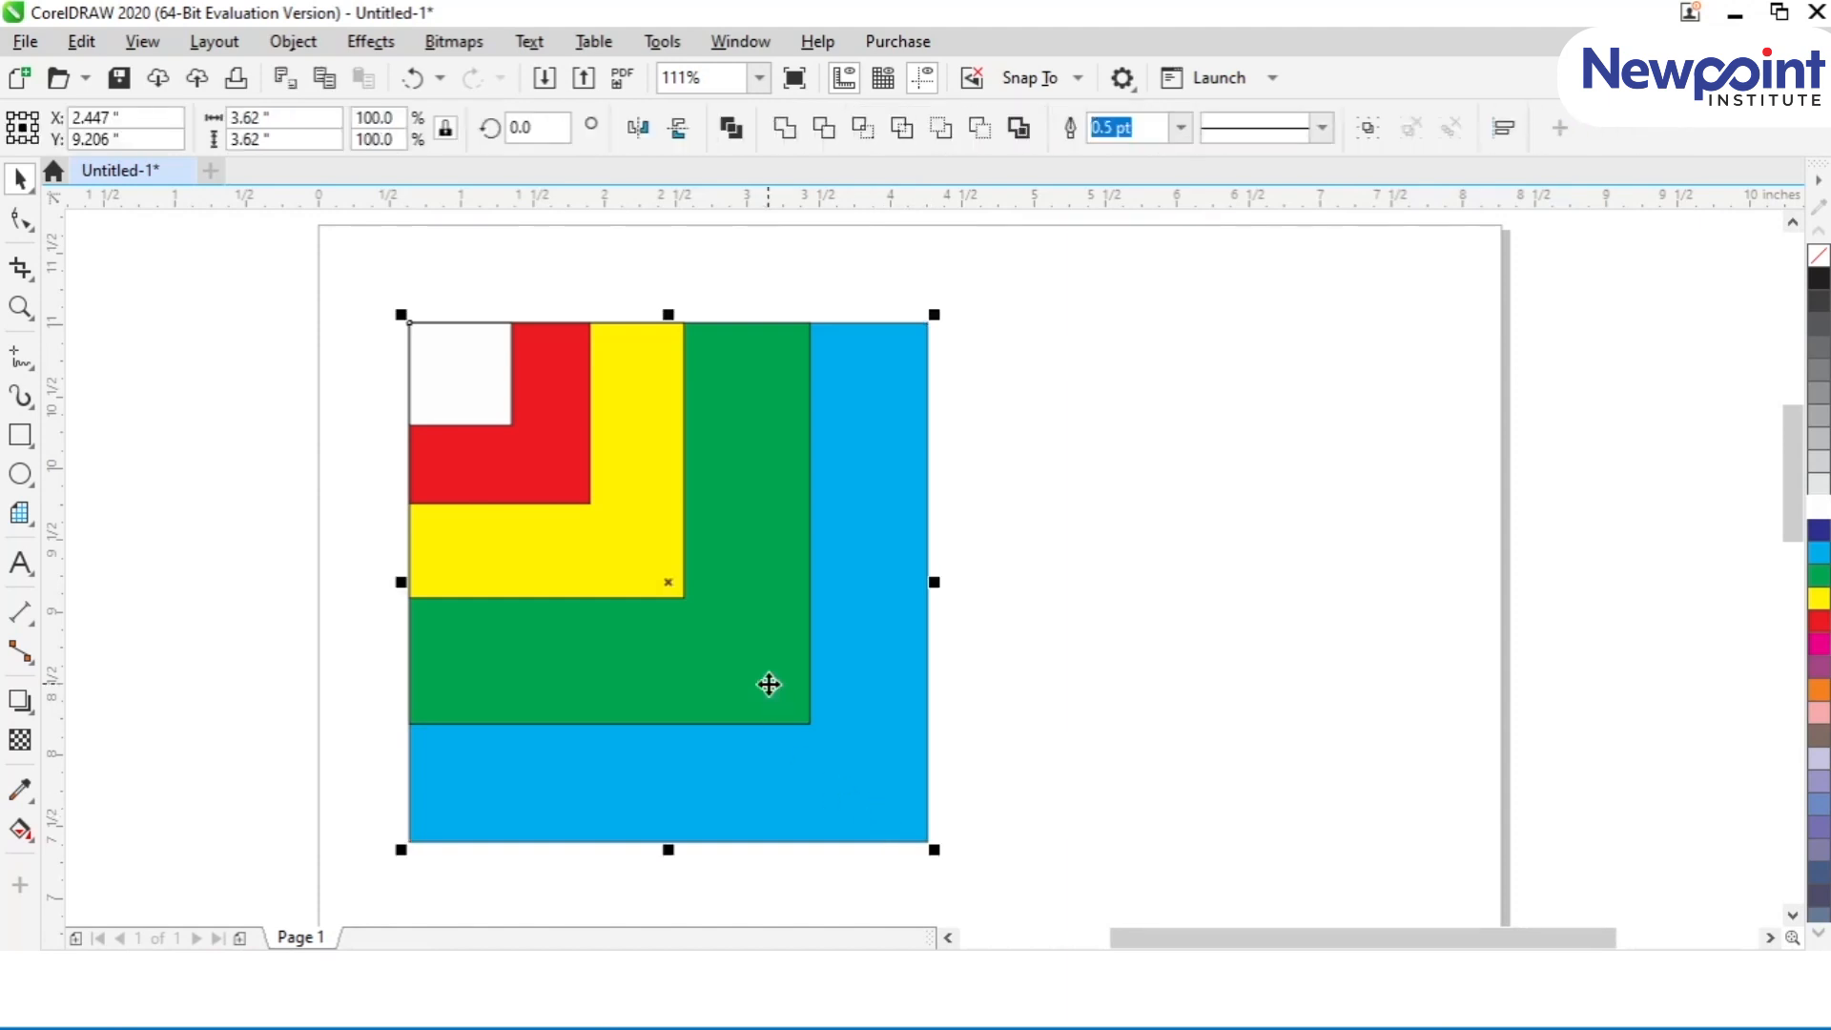
click(1214, 735)
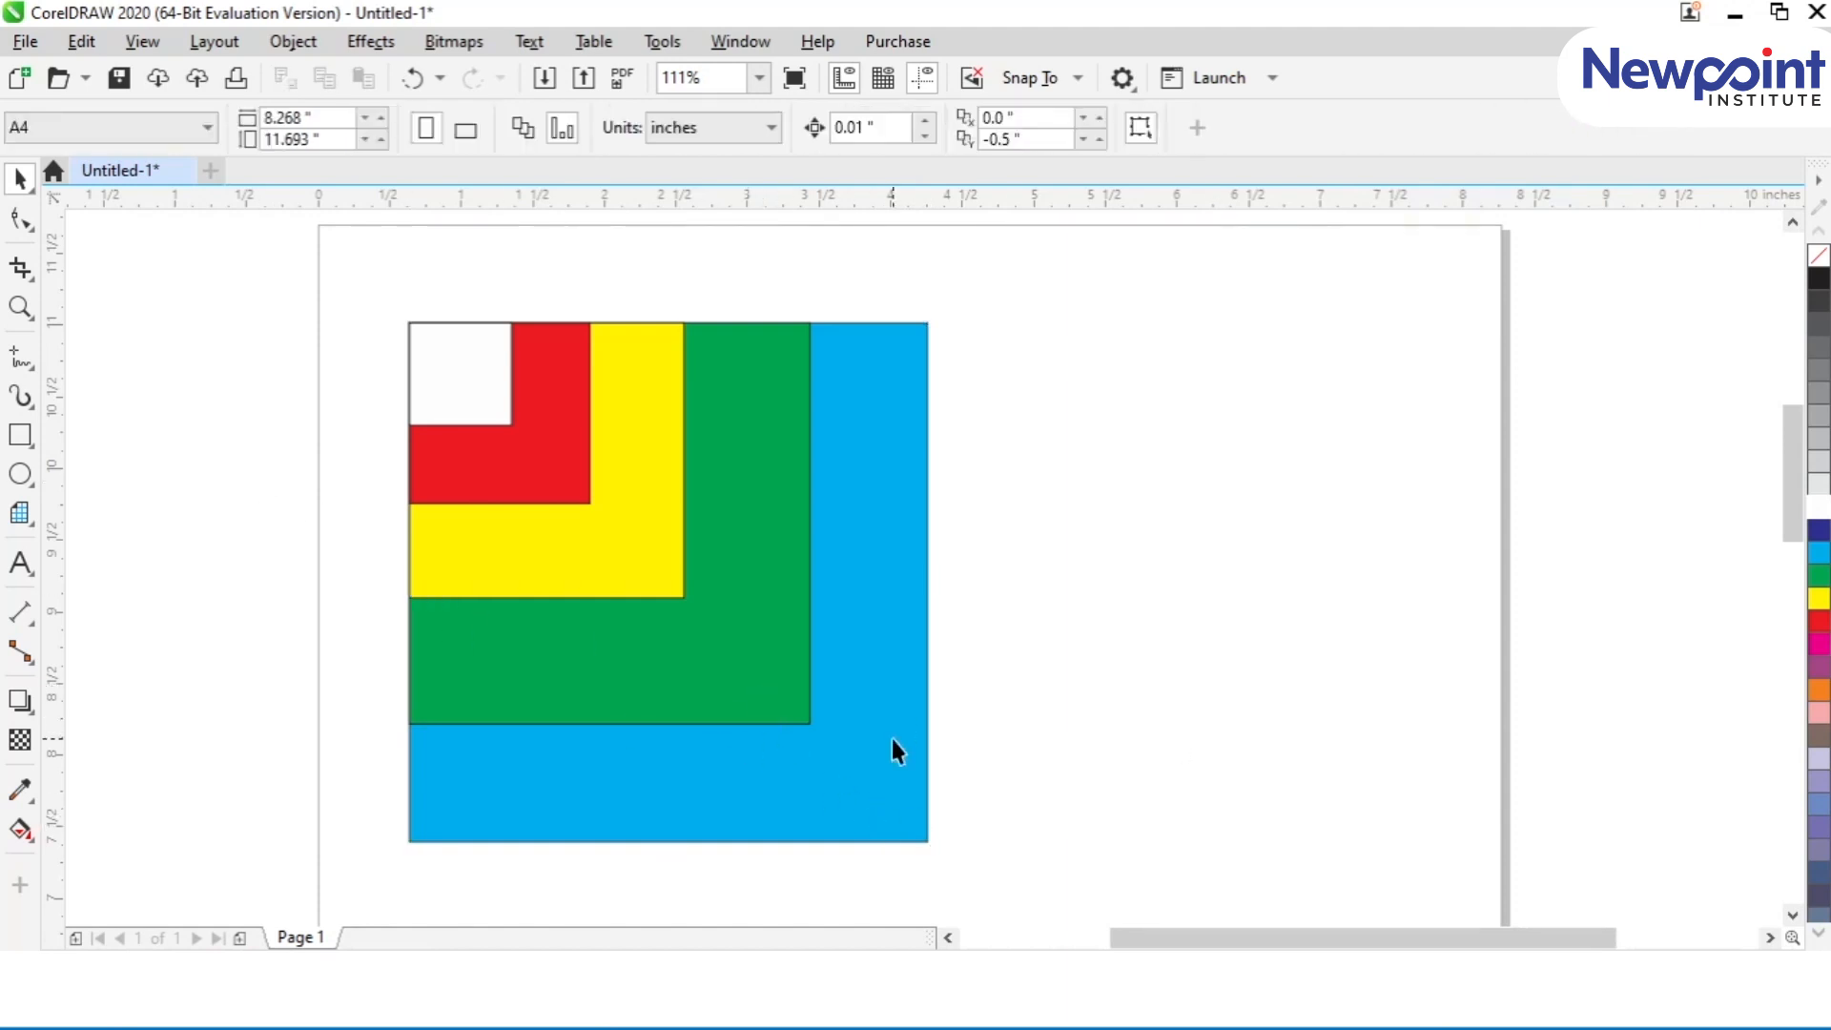
click(895, 744)
shift+click(801, 667)
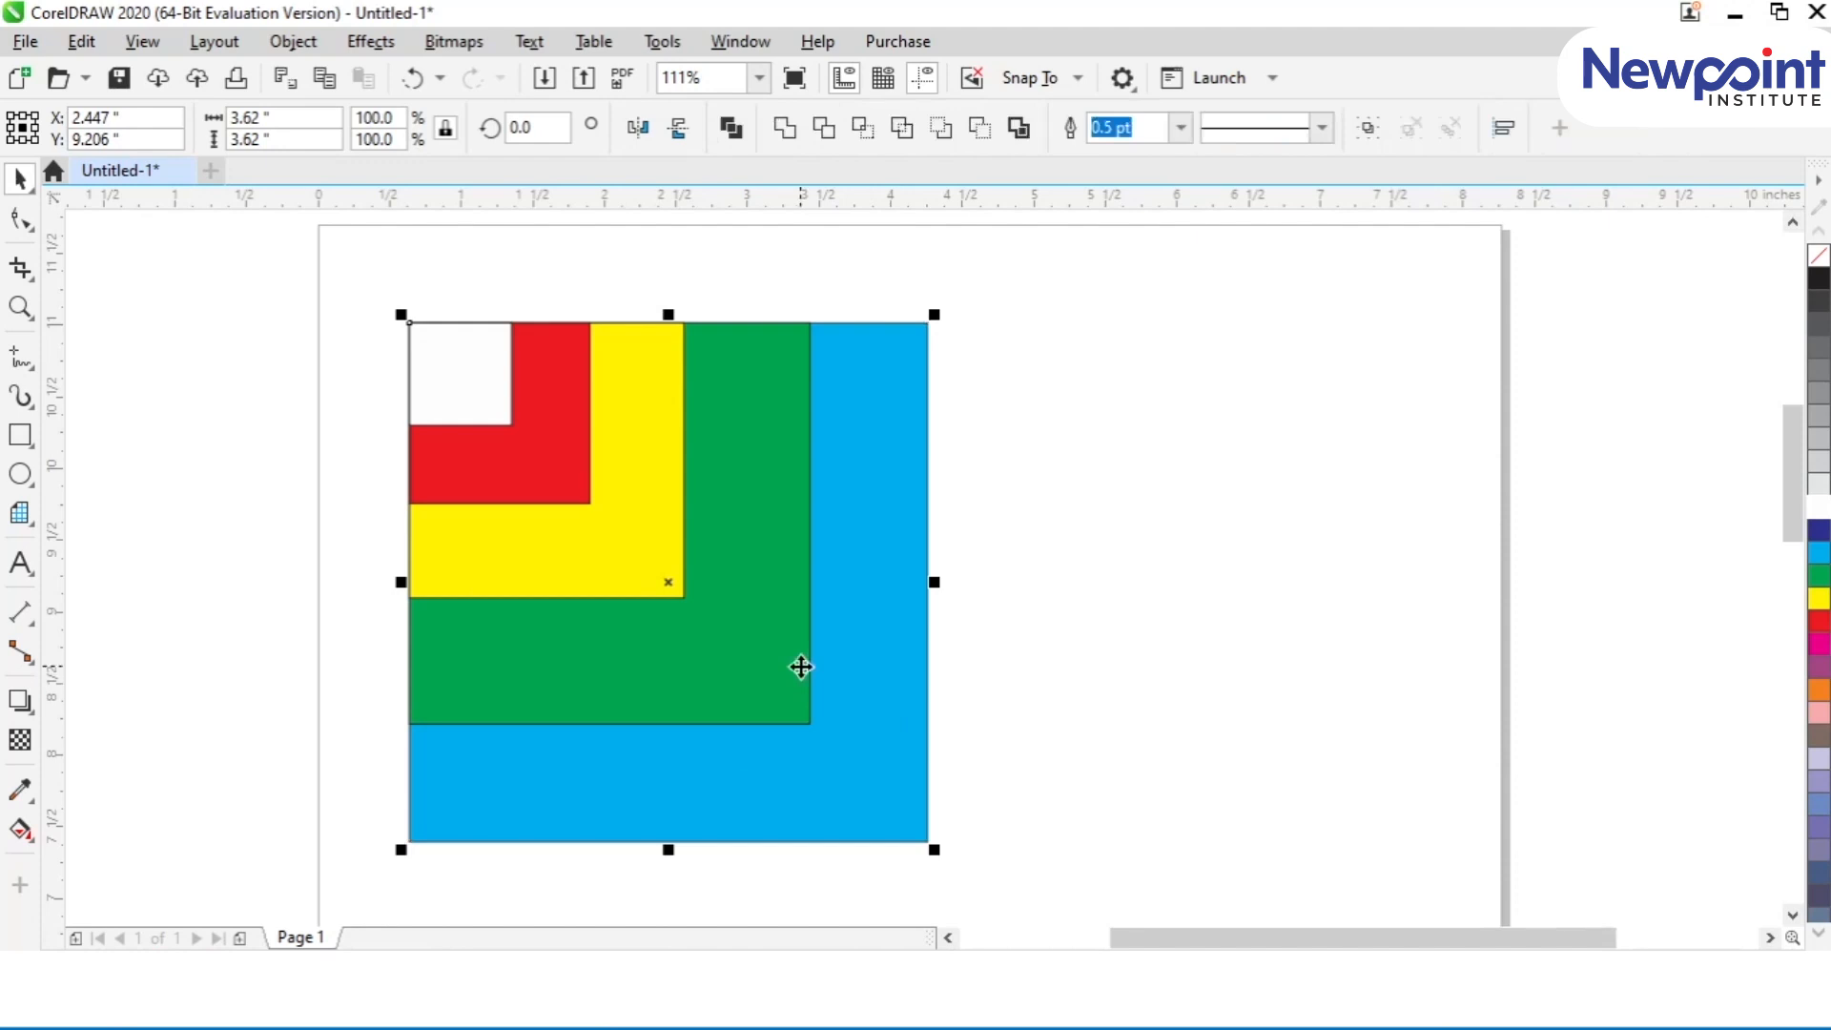
key(ctrl+g)
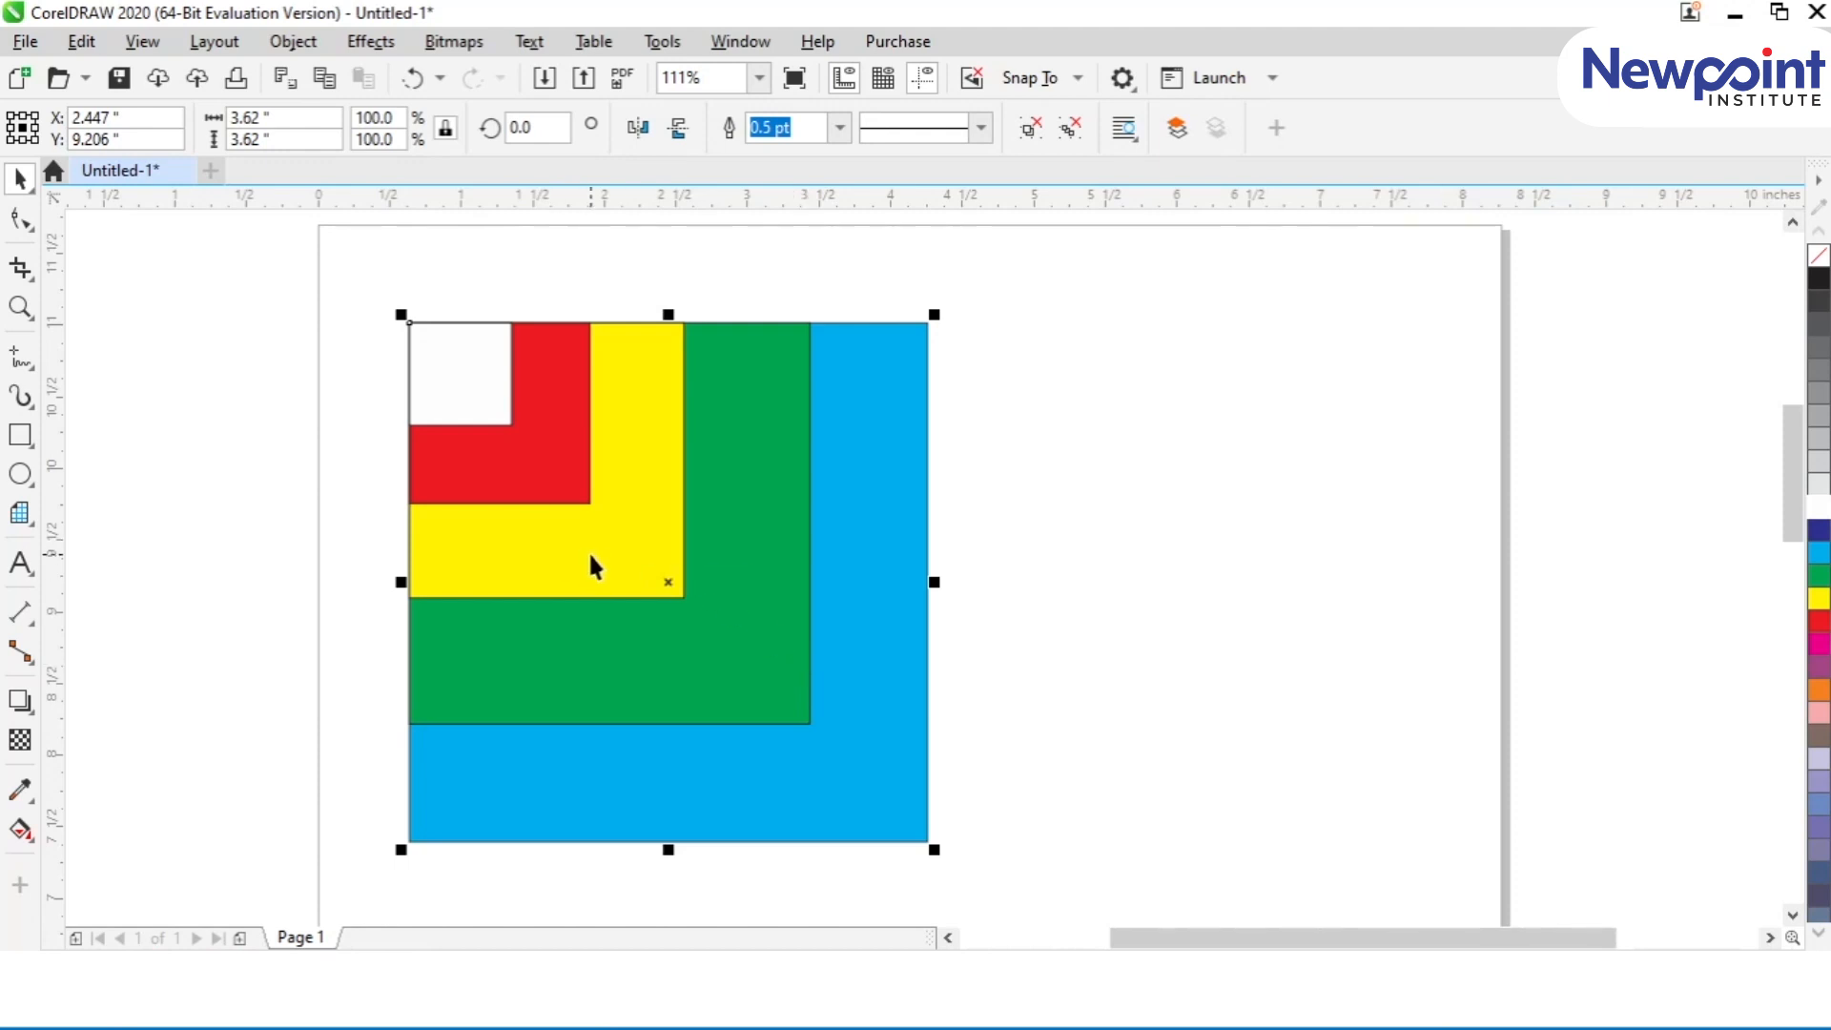
Step: Ungroup the squares, group the whole stack again, and reselect it with a selection box around the full area
key(Escape)
click(905, 631)
key(ctrl+u)
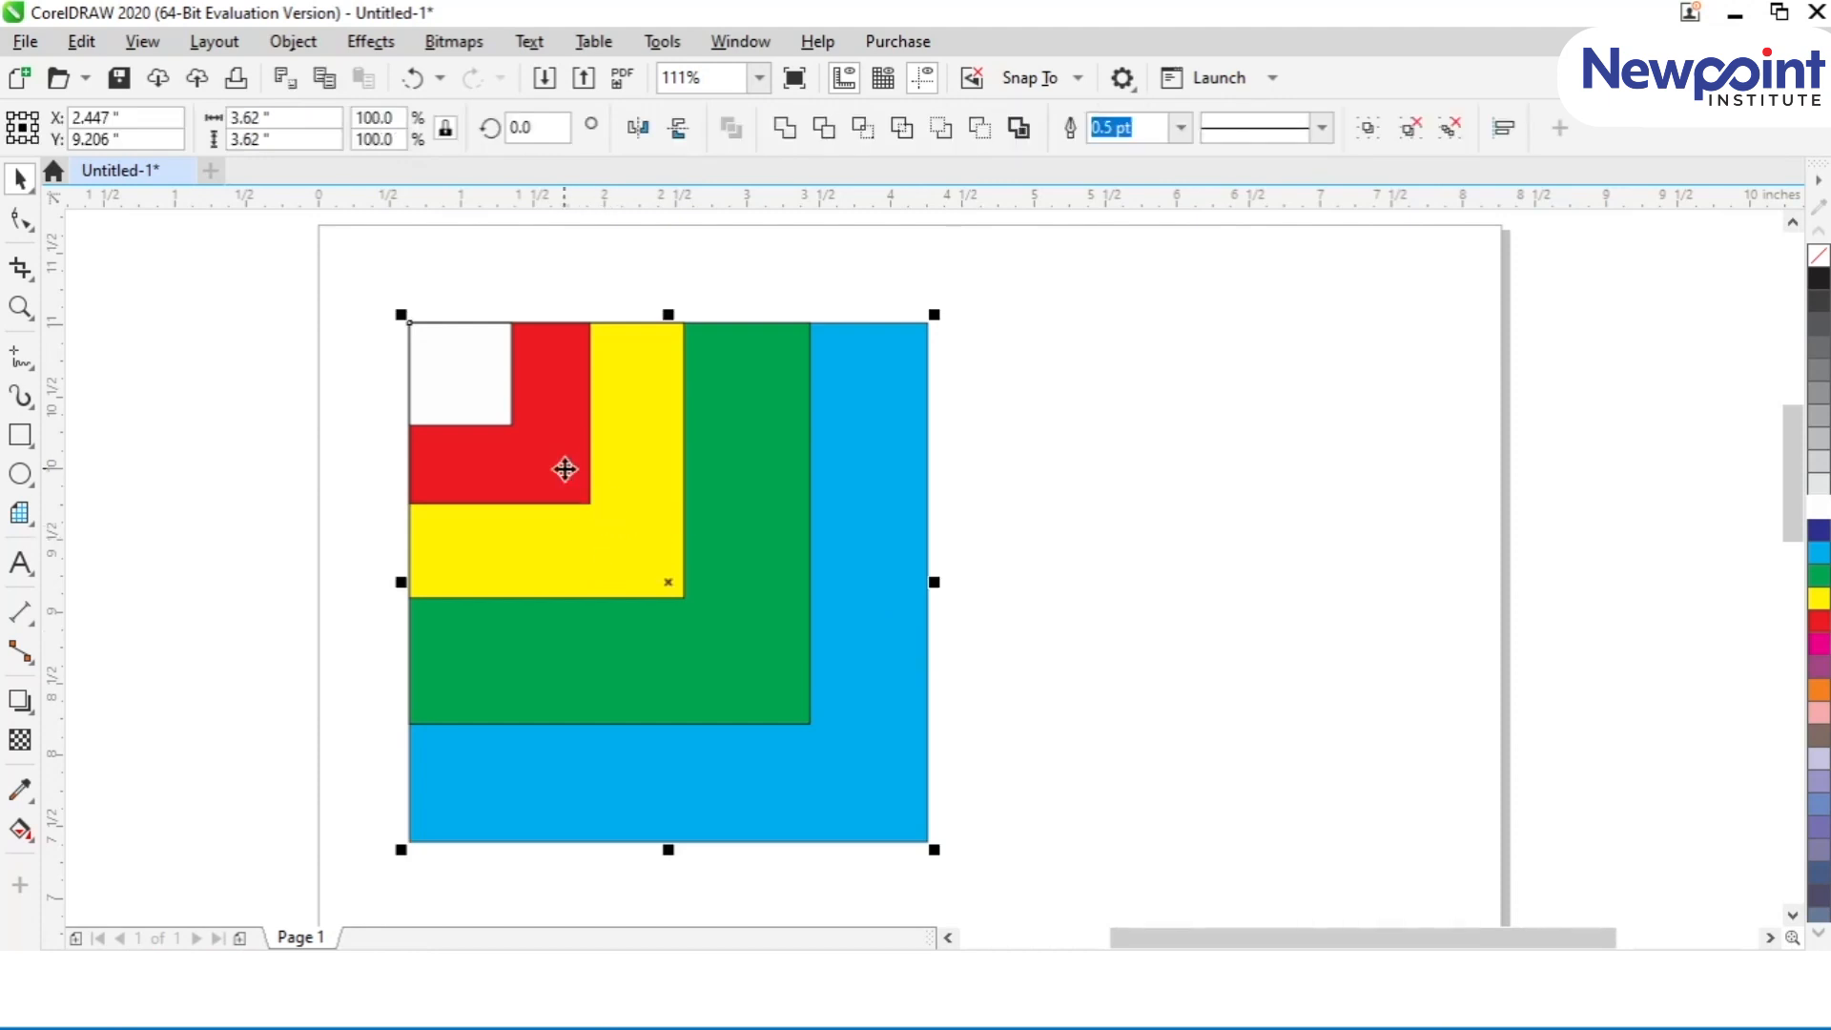
key(ctrl+g)
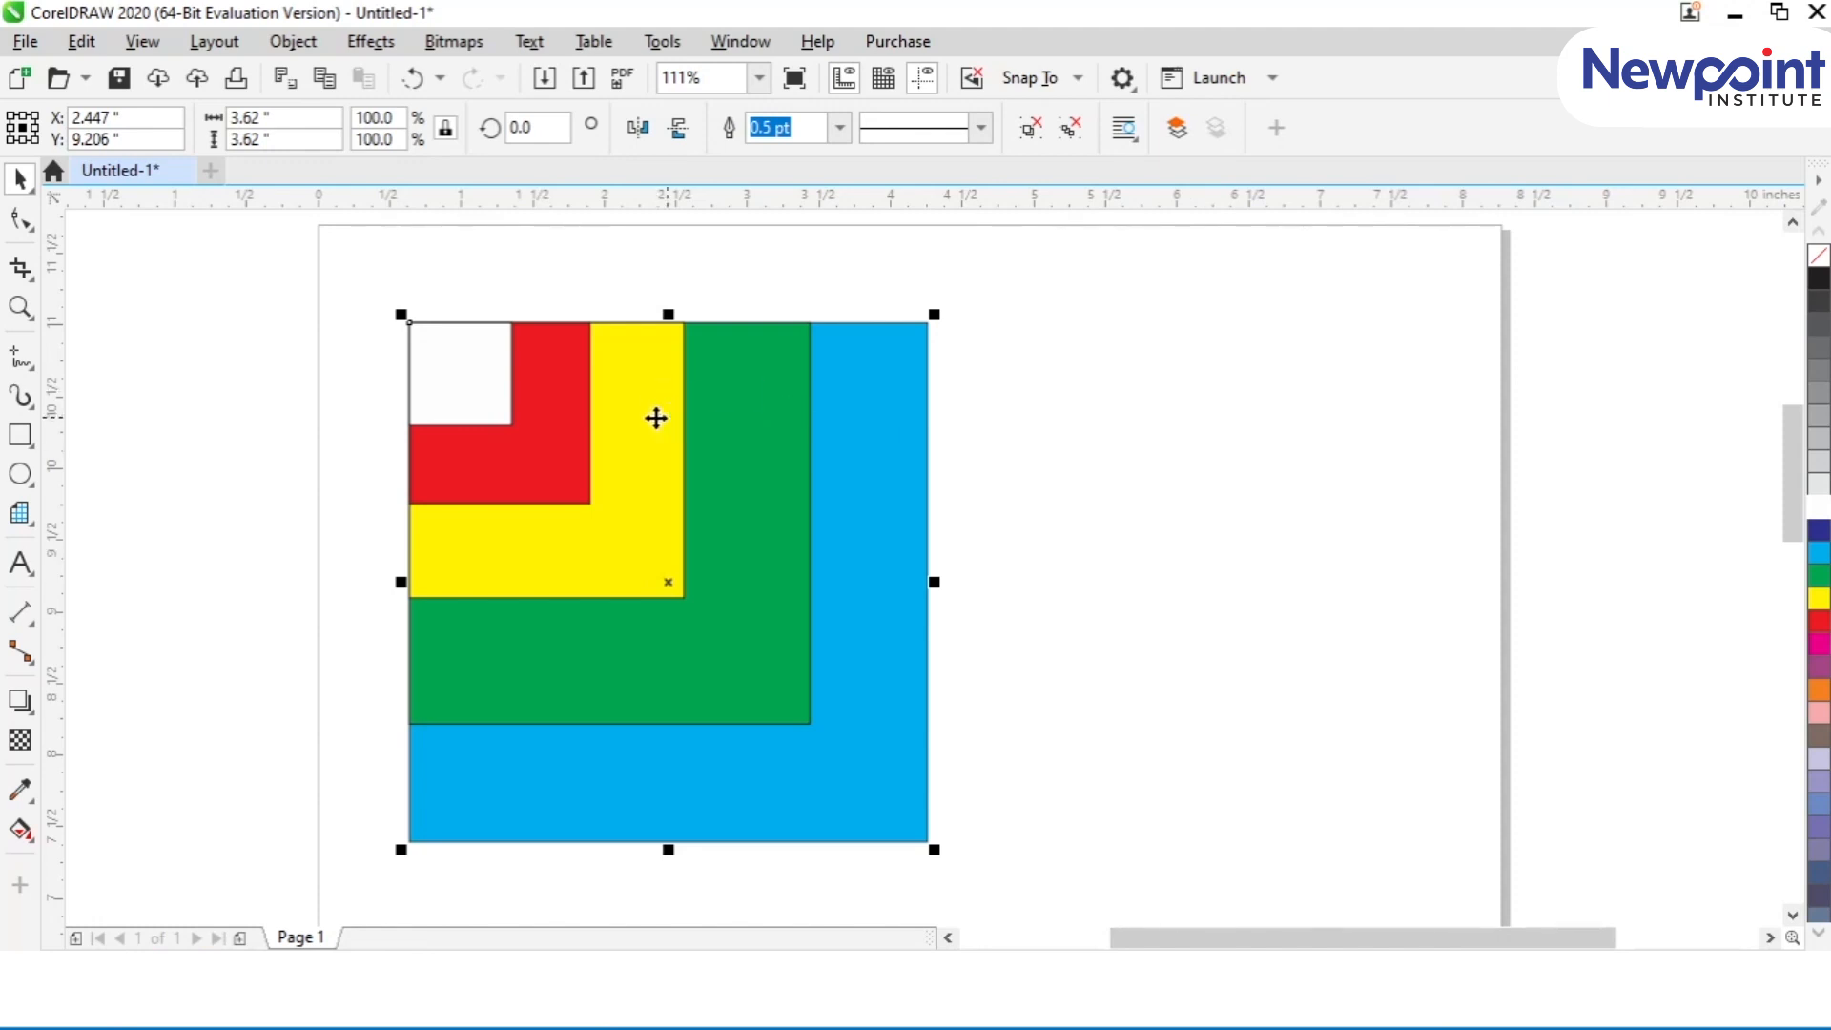
drag(355, 294, 965, 856)
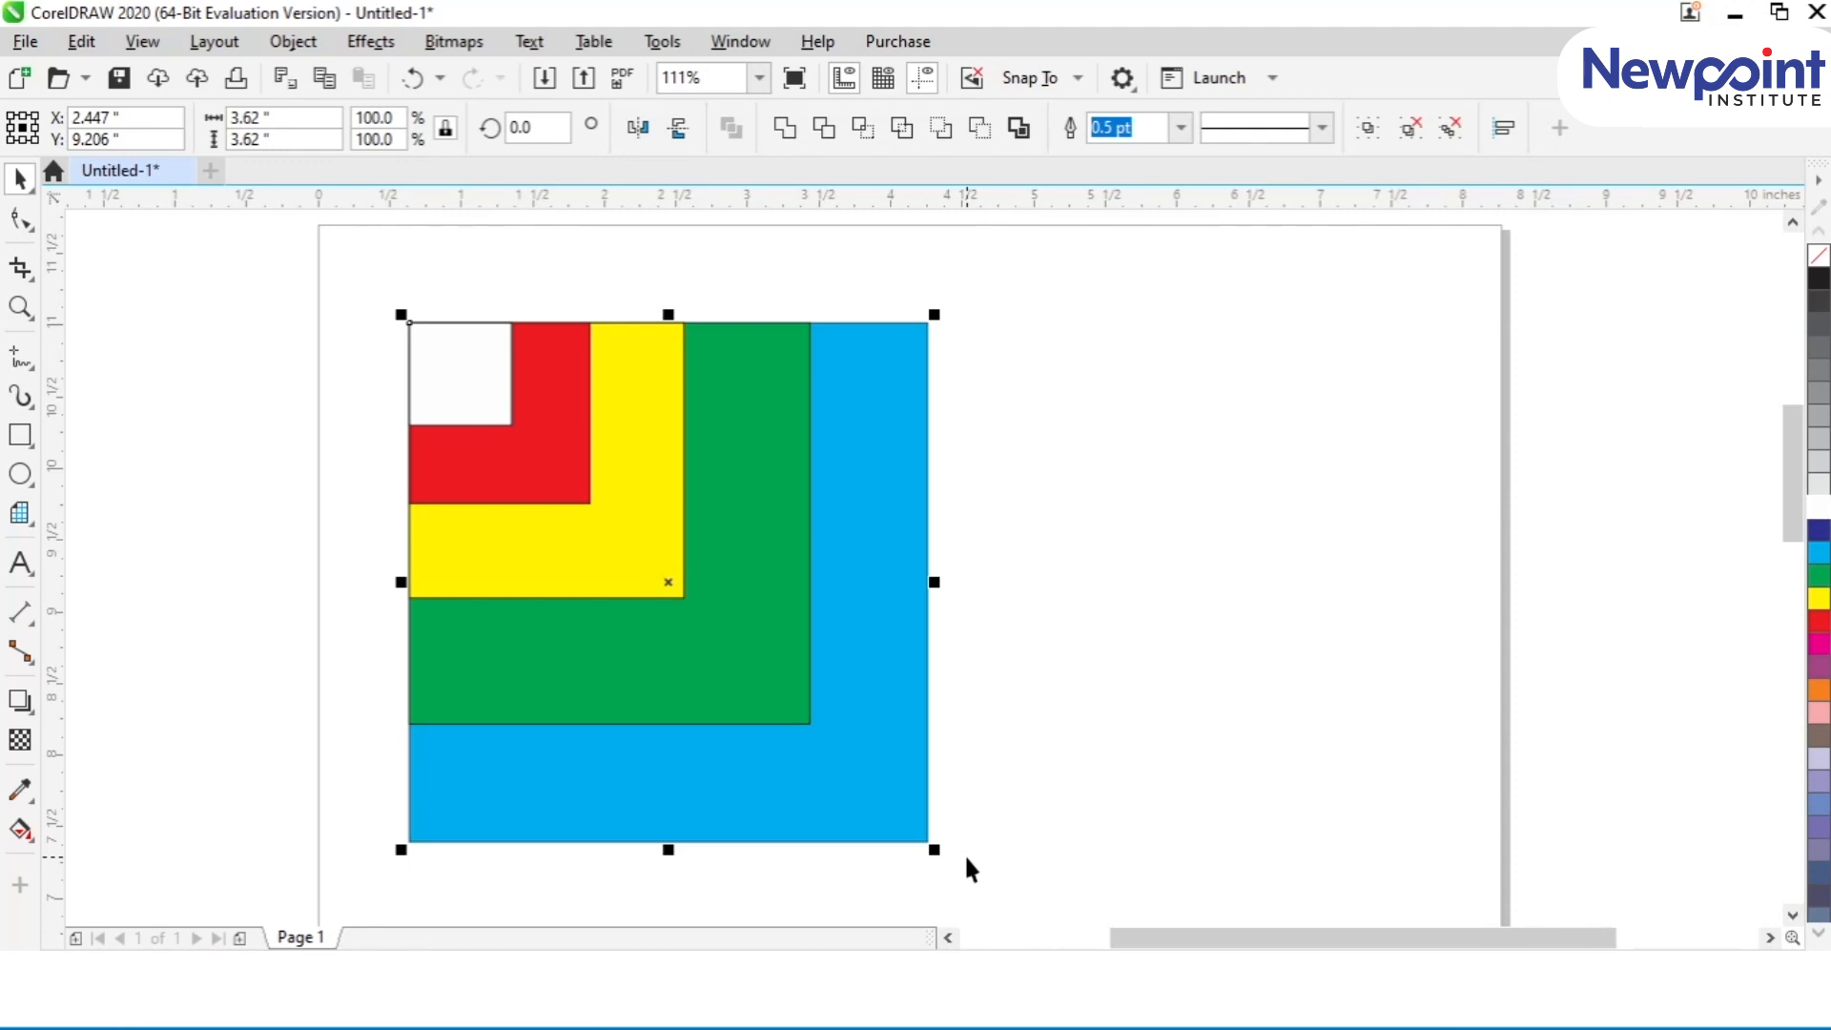
Step: Group the stack, ungroup it by one level, and move the white square and the remaining coloured group apart
key(ctrl+g)
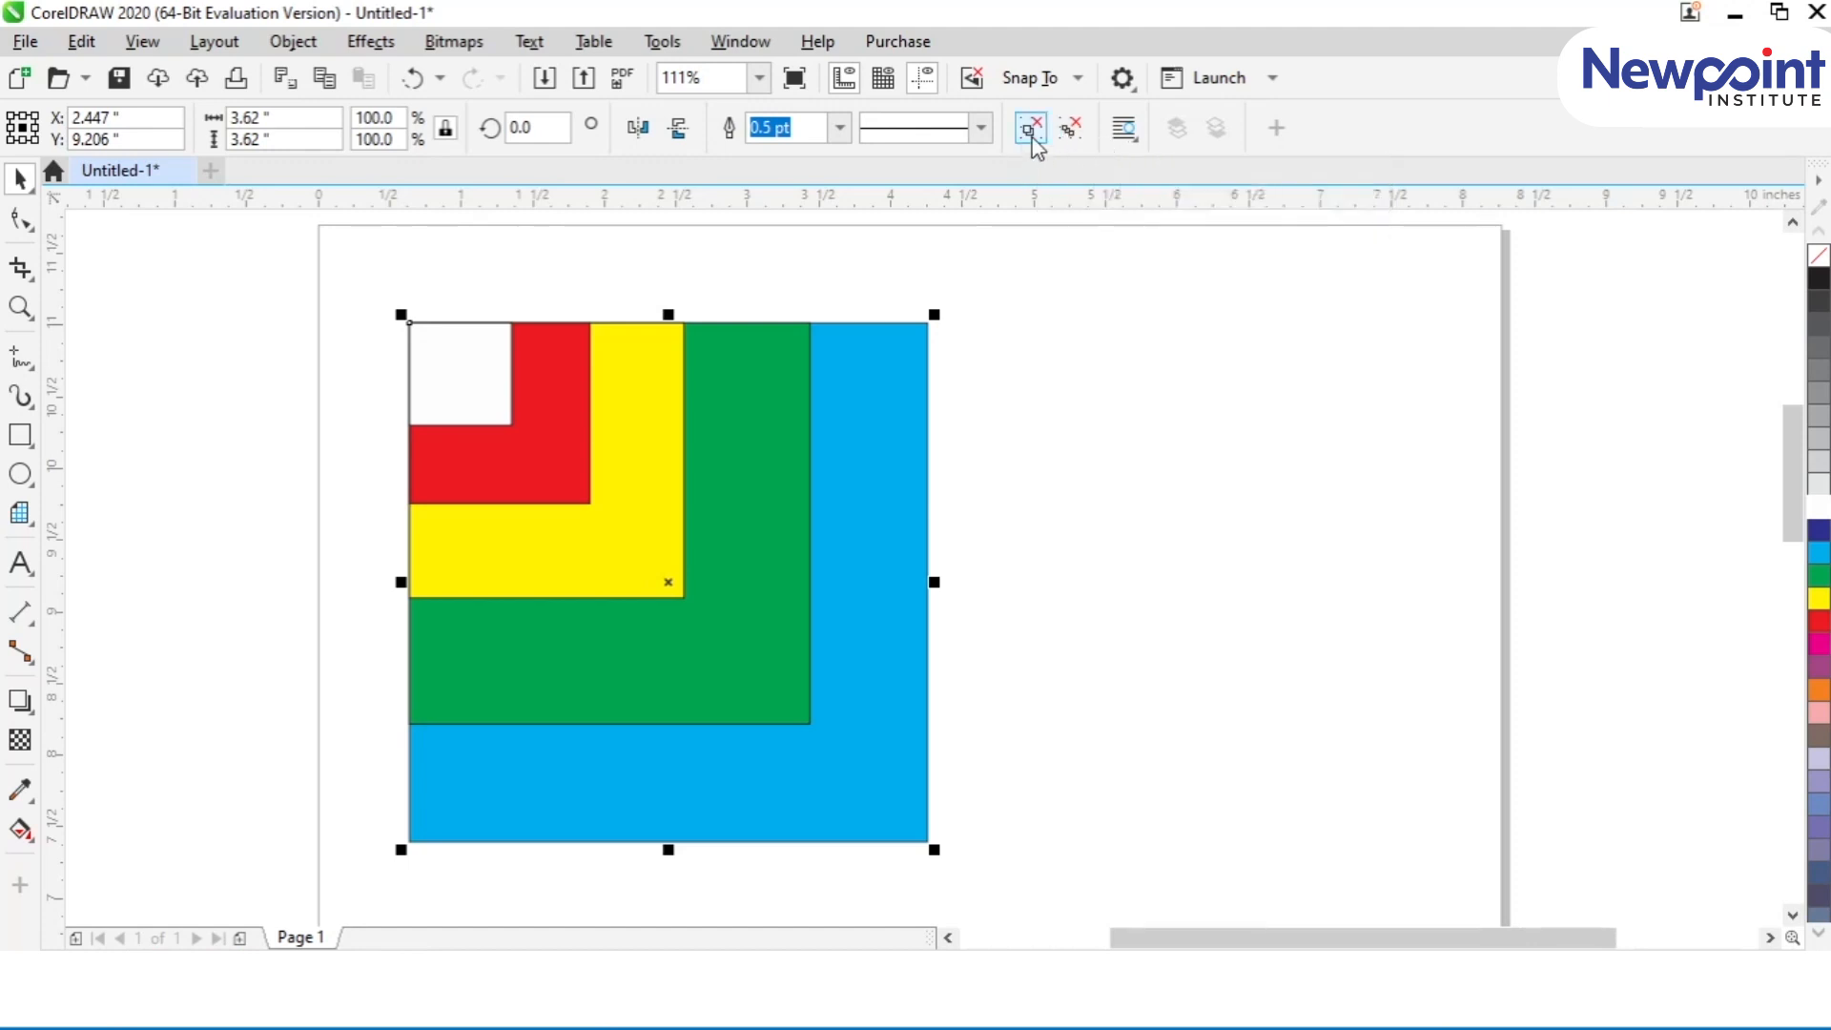
click(1031, 130)
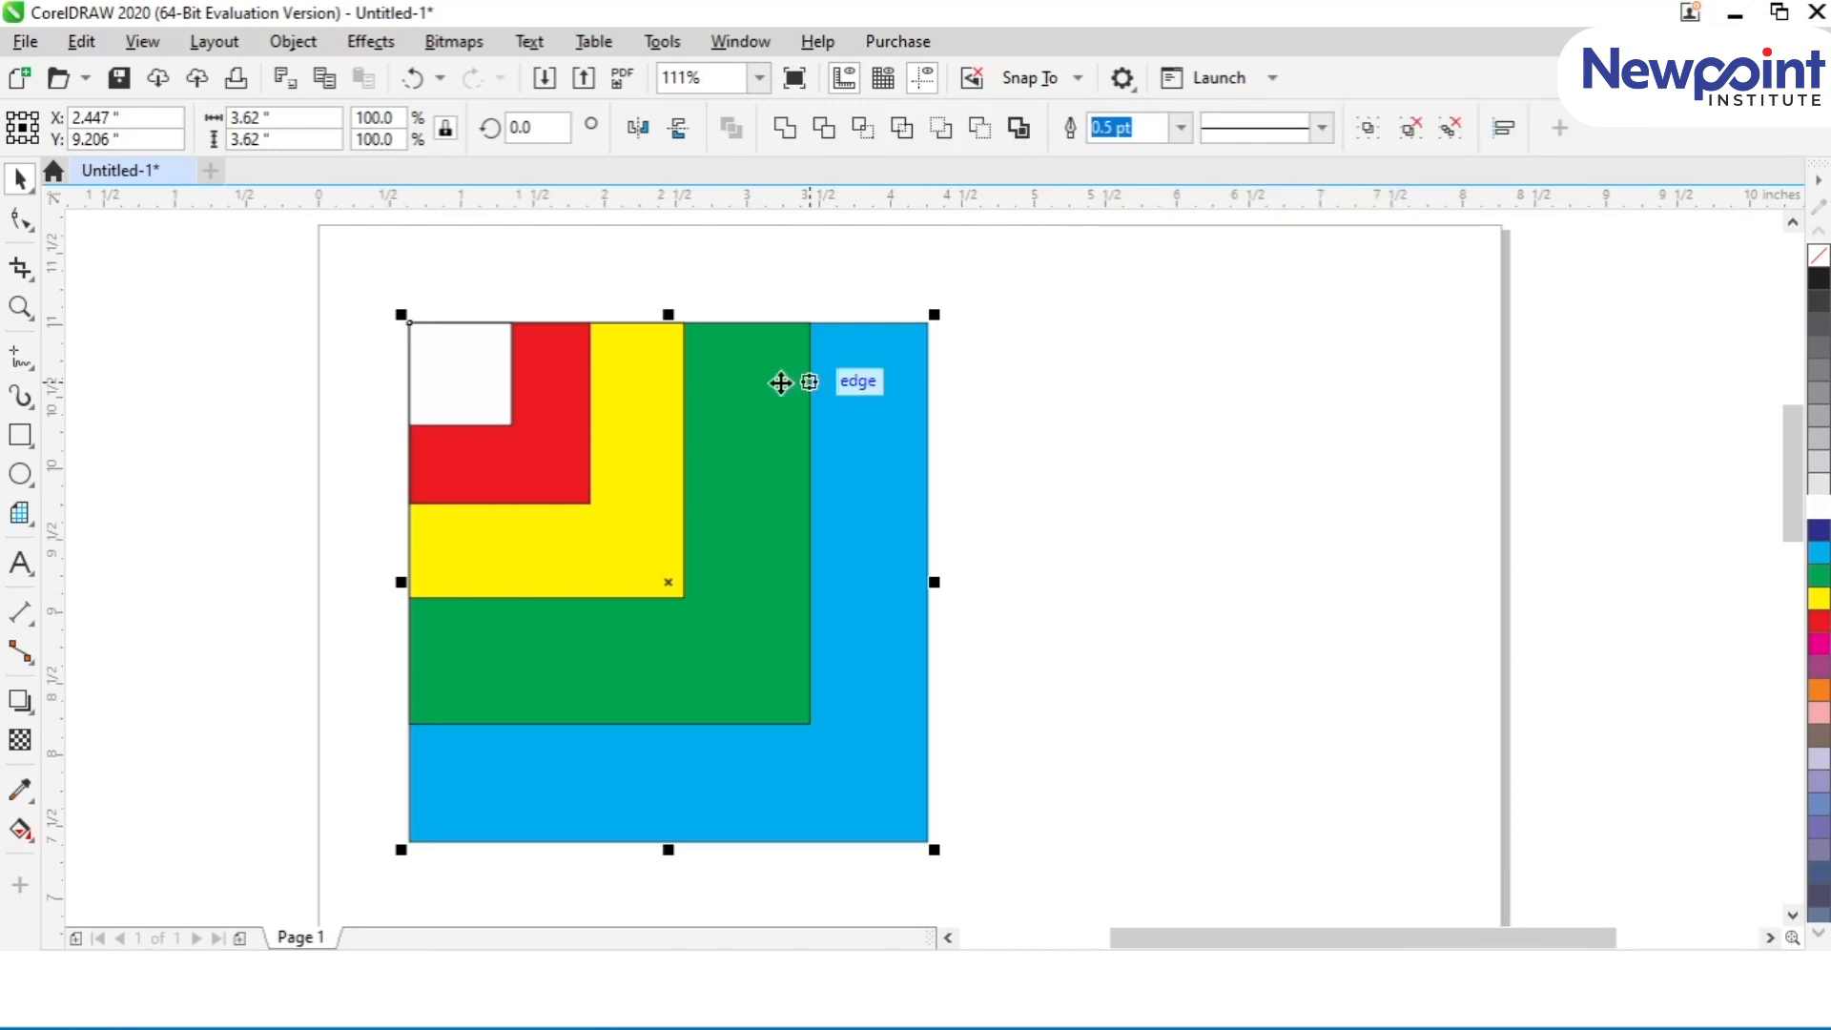
click(461, 393)
drag(504, 386, 396, 410)
click(474, 392)
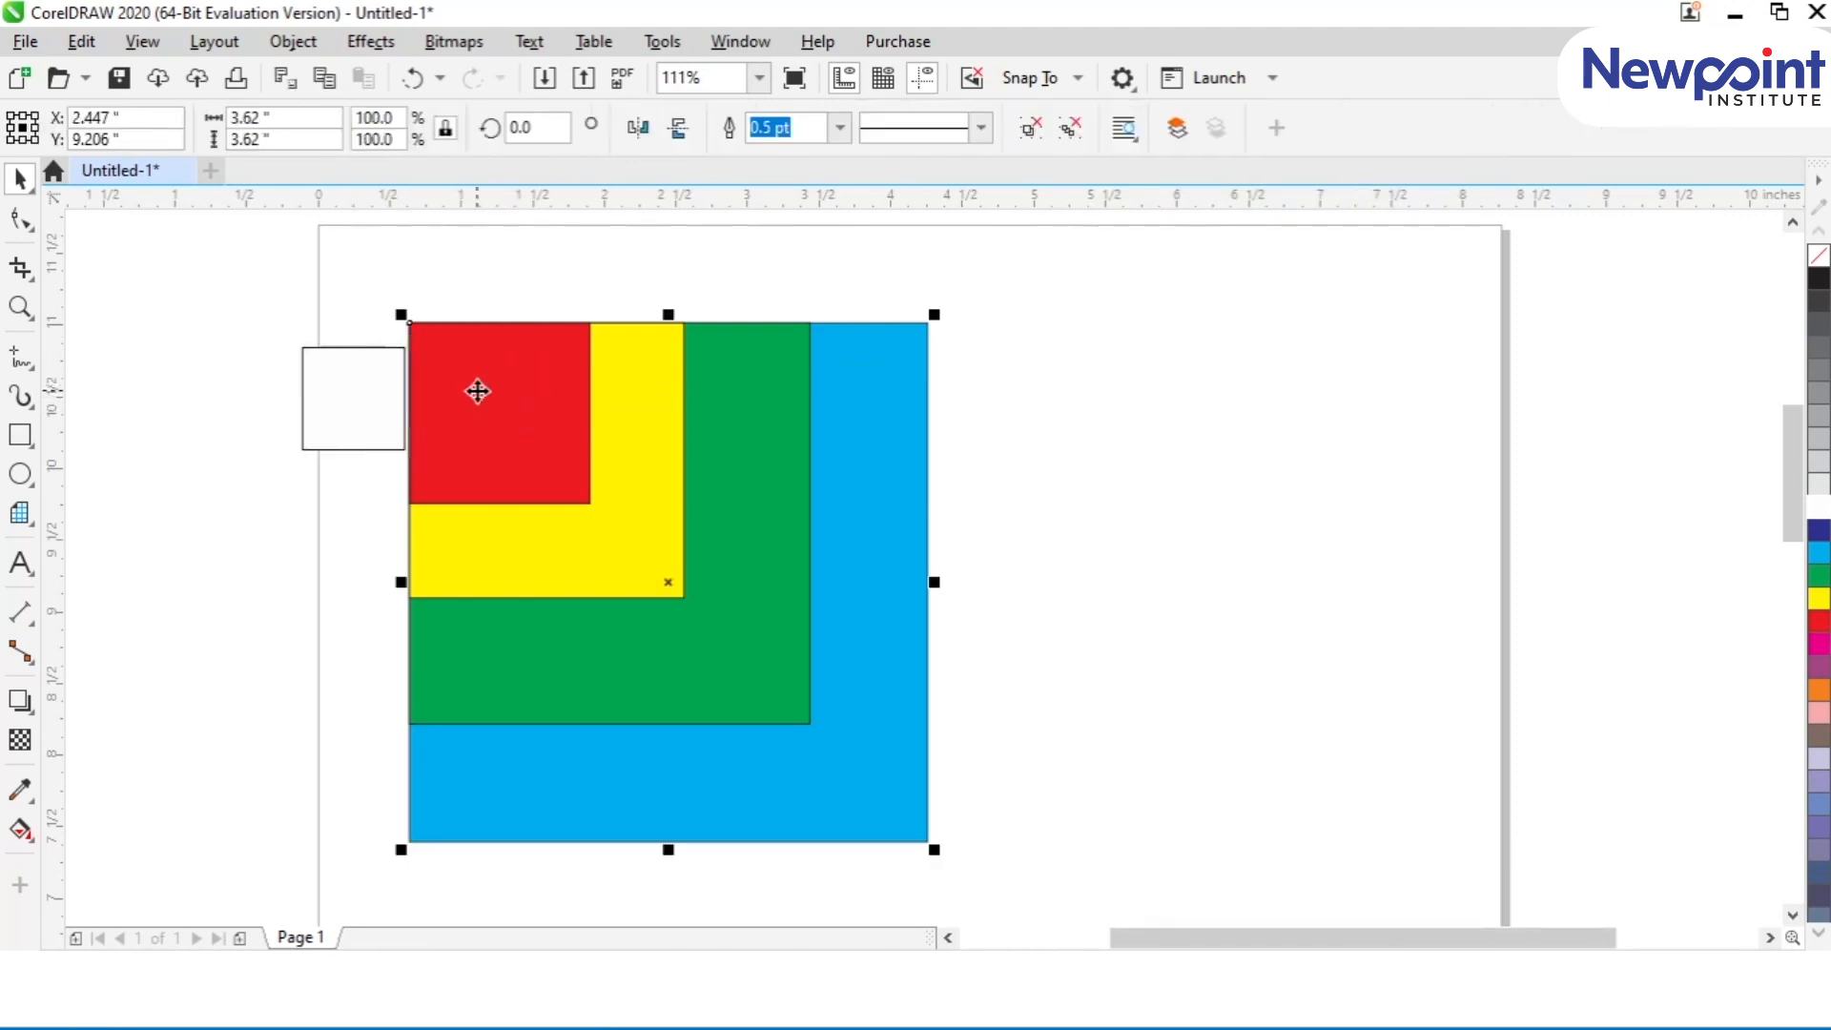
drag(569, 474, 985, 460)
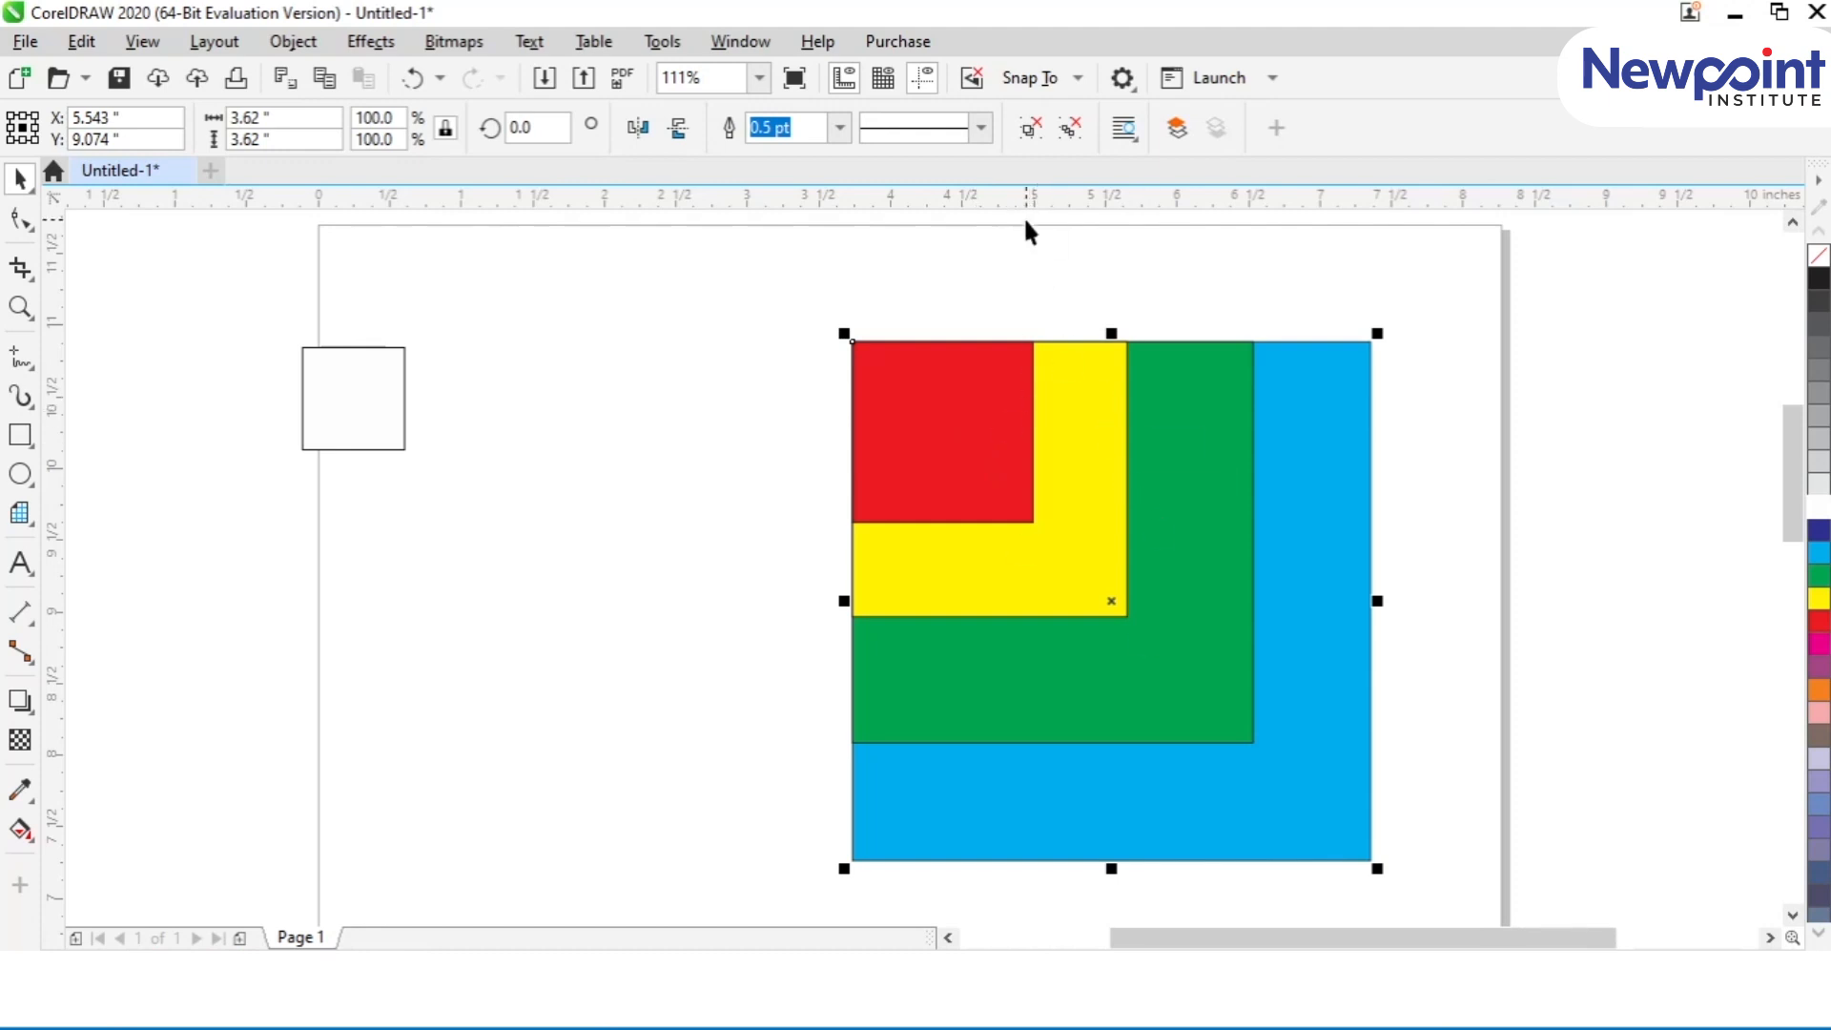
click(879, 298)
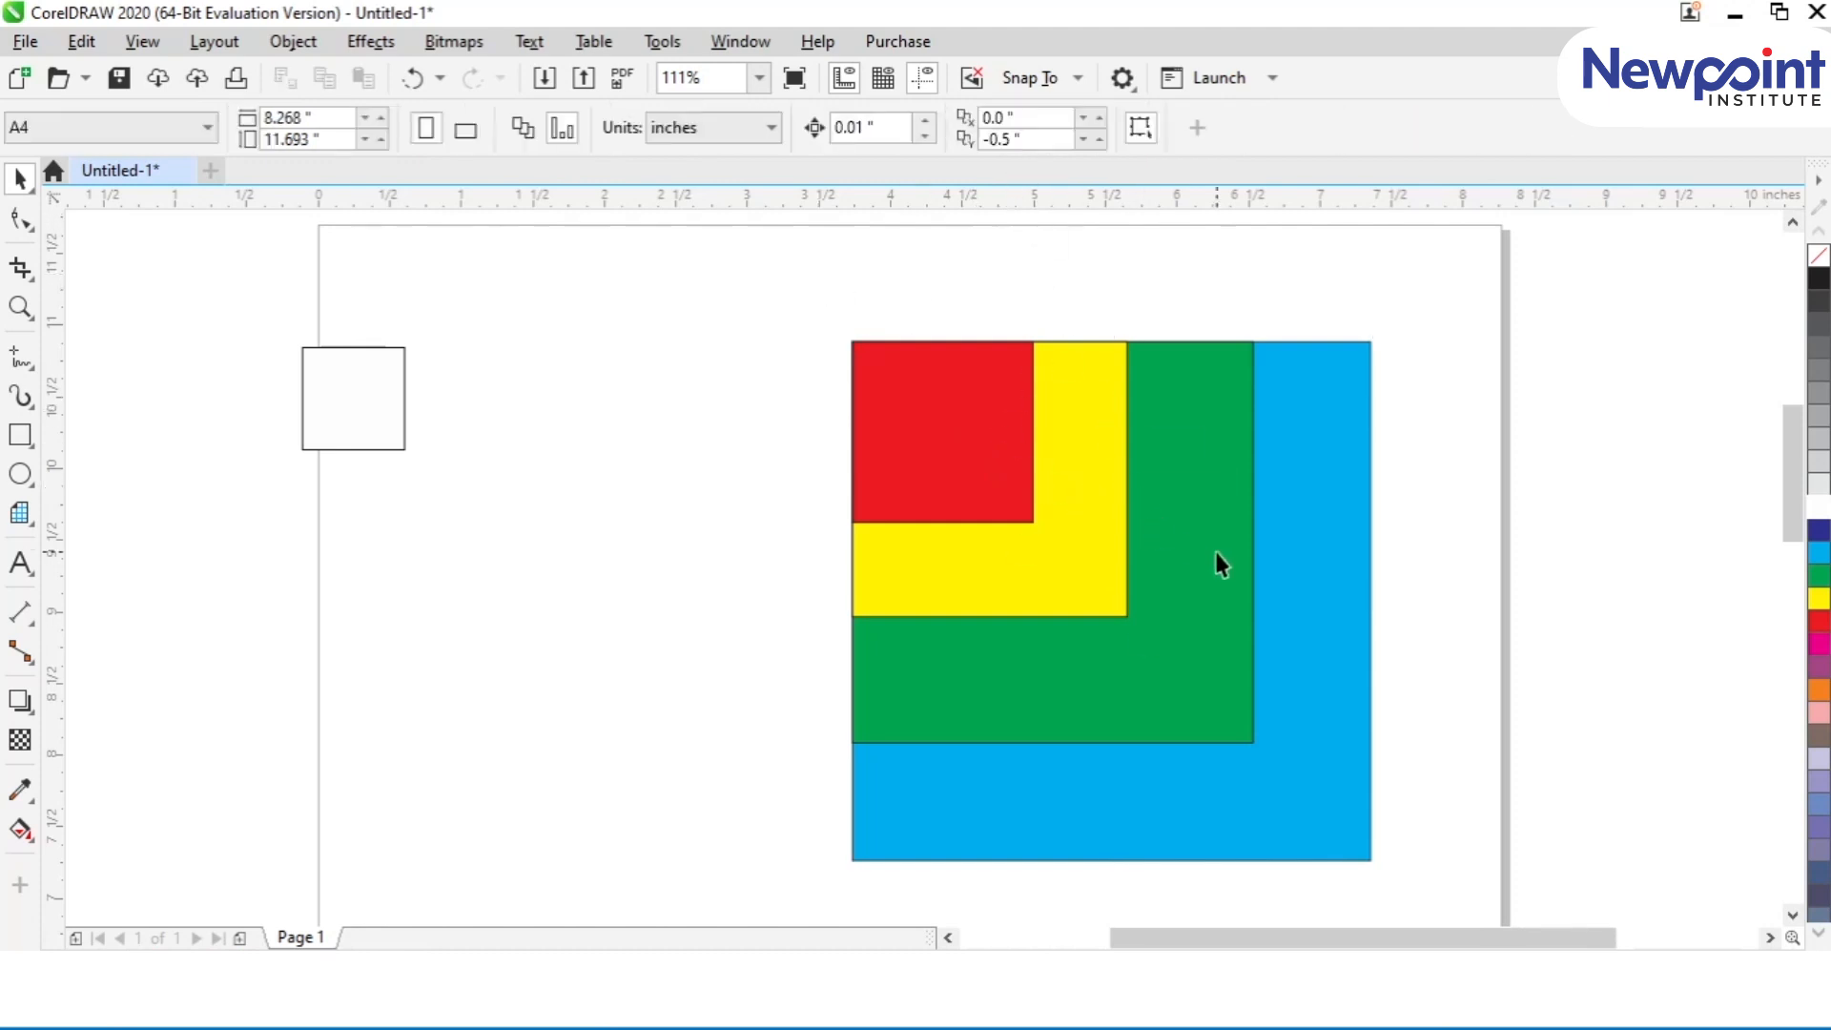
Step: Move the green and blue group clear of the red and yellow squares and select each set in turn
click(1176, 438)
drag(1177, 438, 1526, 524)
click(1114, 479)
ctrl+click(931, 403)
click(1056, 448)
ctrl+click(908, 409)
drag(781, 326, 1163, 662)
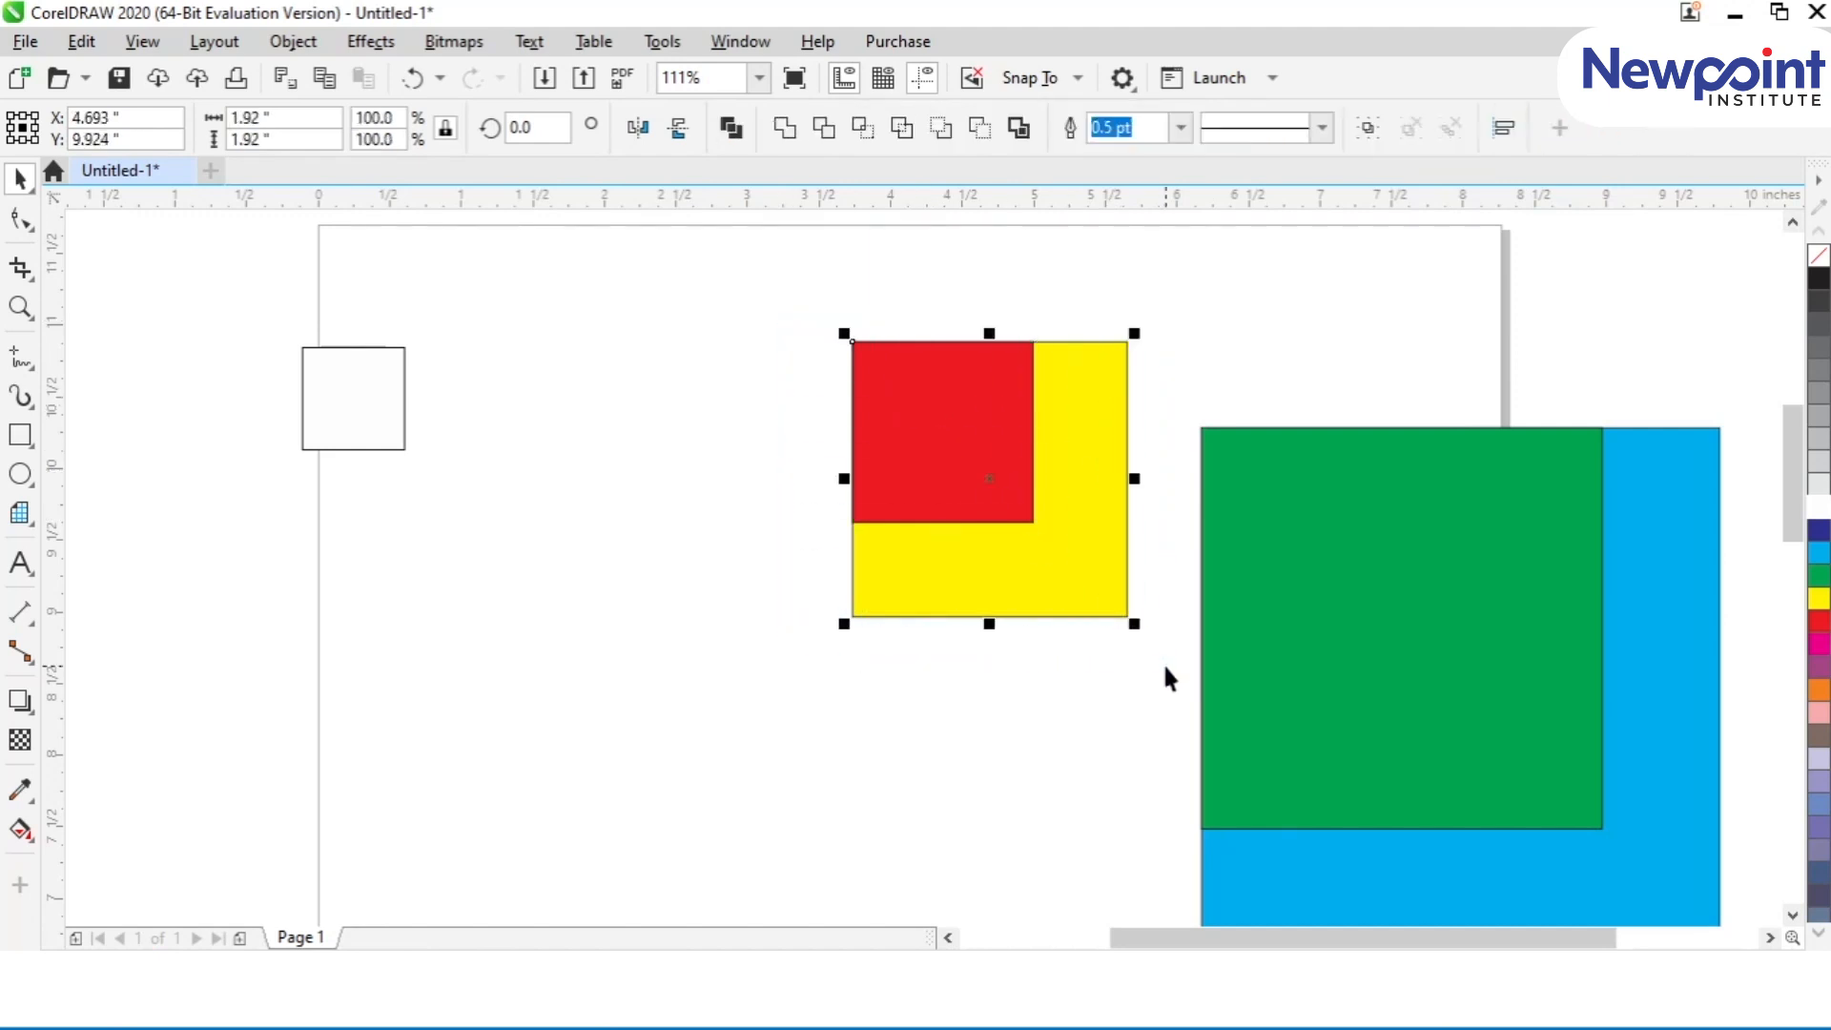
click(1395, 651)
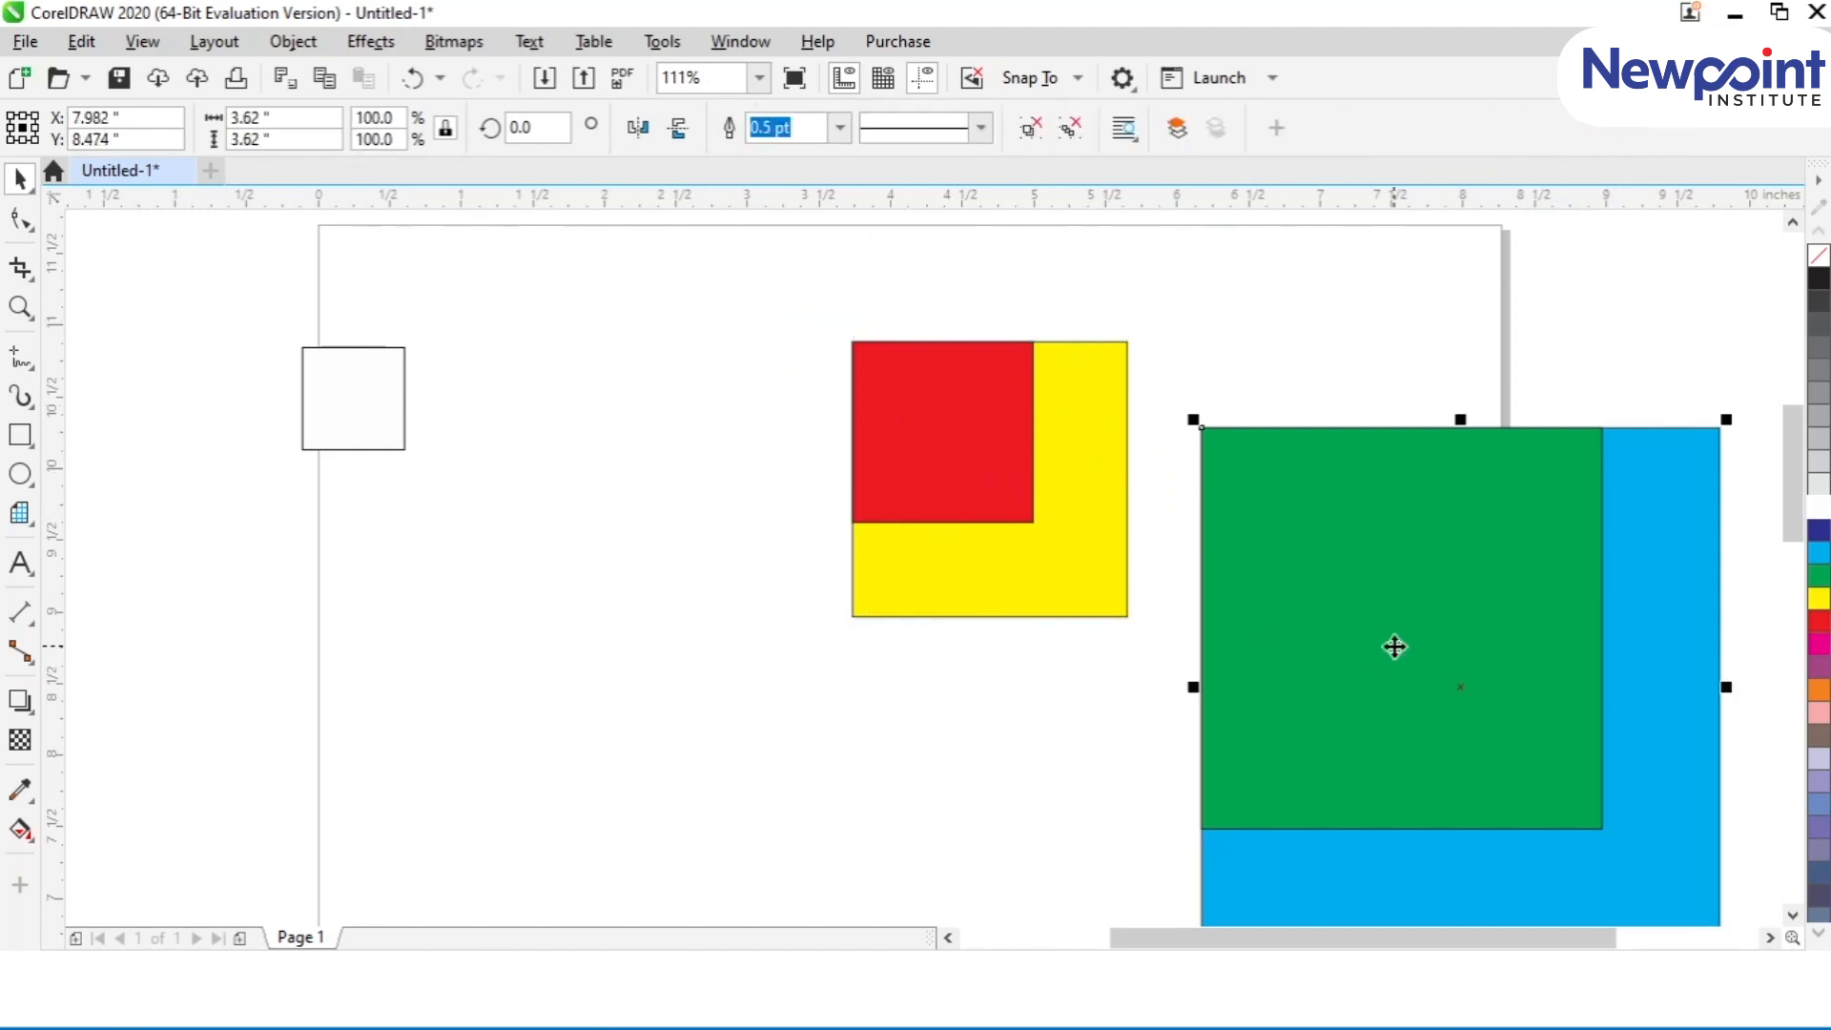
Step: Undo the group moves and the one-level ungrouping to restore the fully grouped stack
key(ctrl+z)
key(ctrl+z)
key(ctrl+z)
key(ctrl+z)
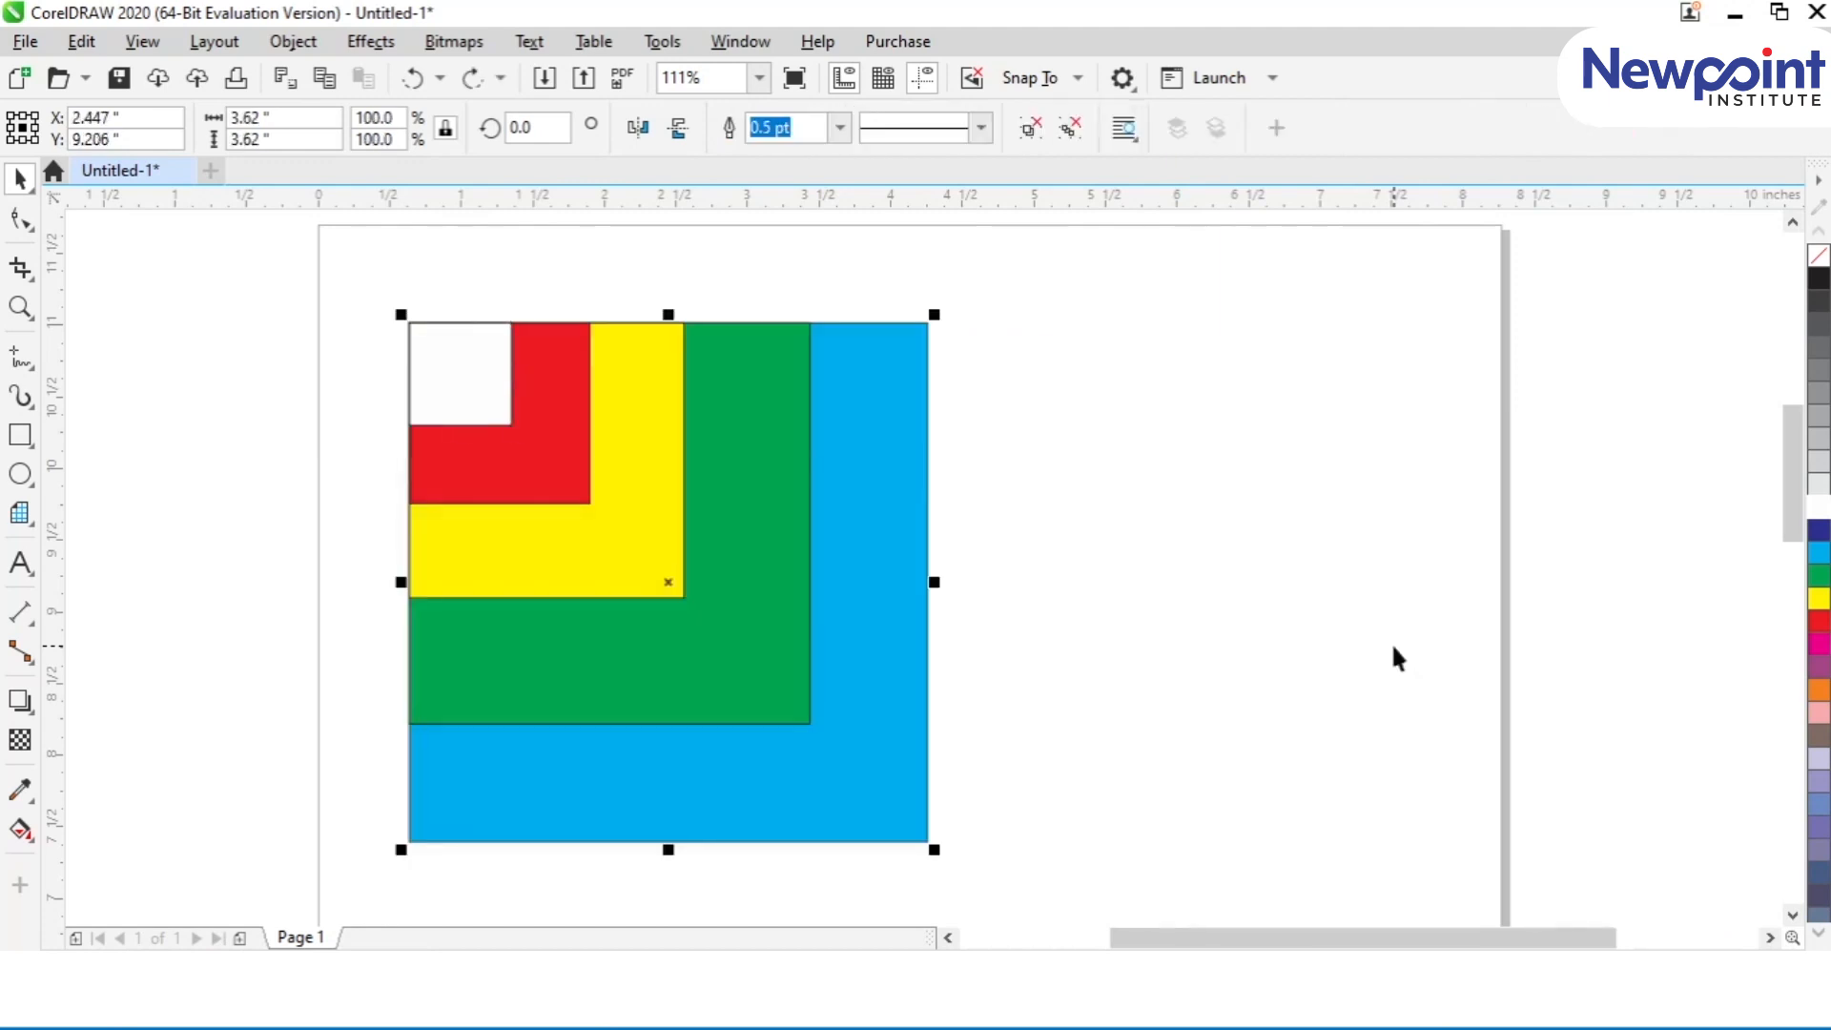
Step: Move the grouped stack up to the page's upper edge and ungroup all nested groups into separate squares
click(1397, 658)
drag(572, 621, 702, 552)
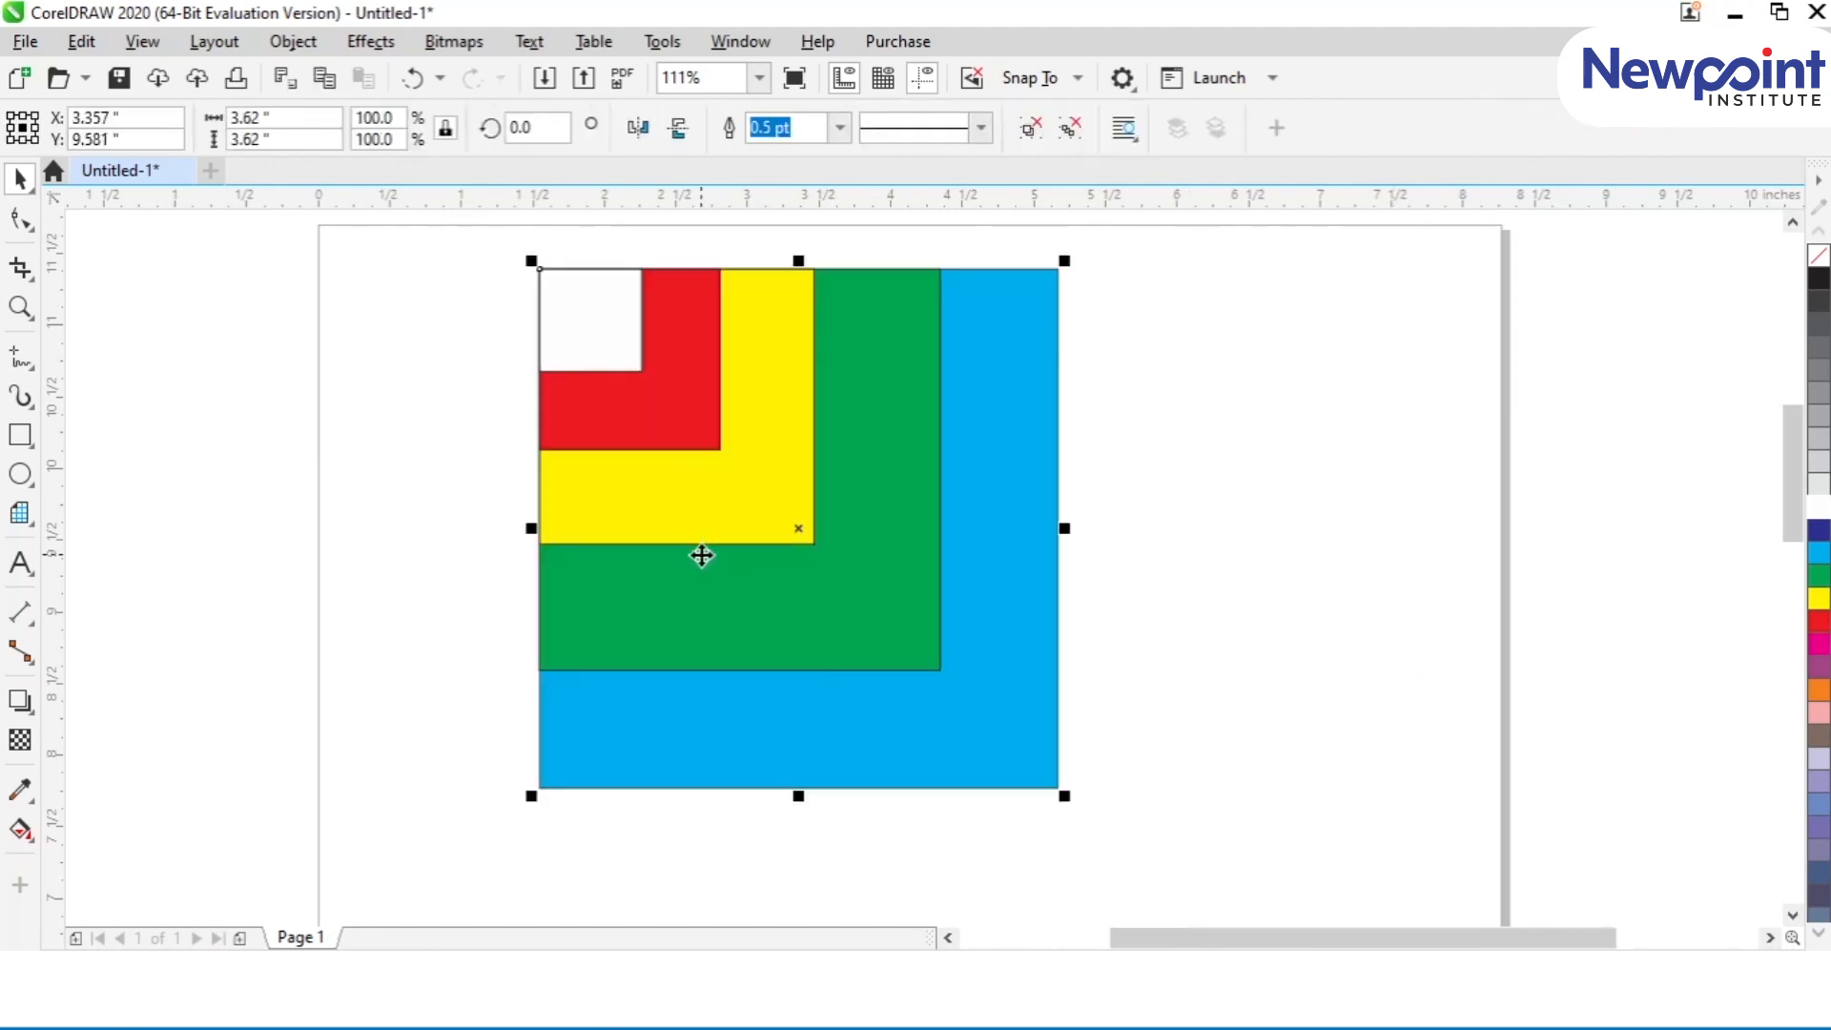
drag(699, 413, 672, 376)
click(1070, 127)
click(315, 318)
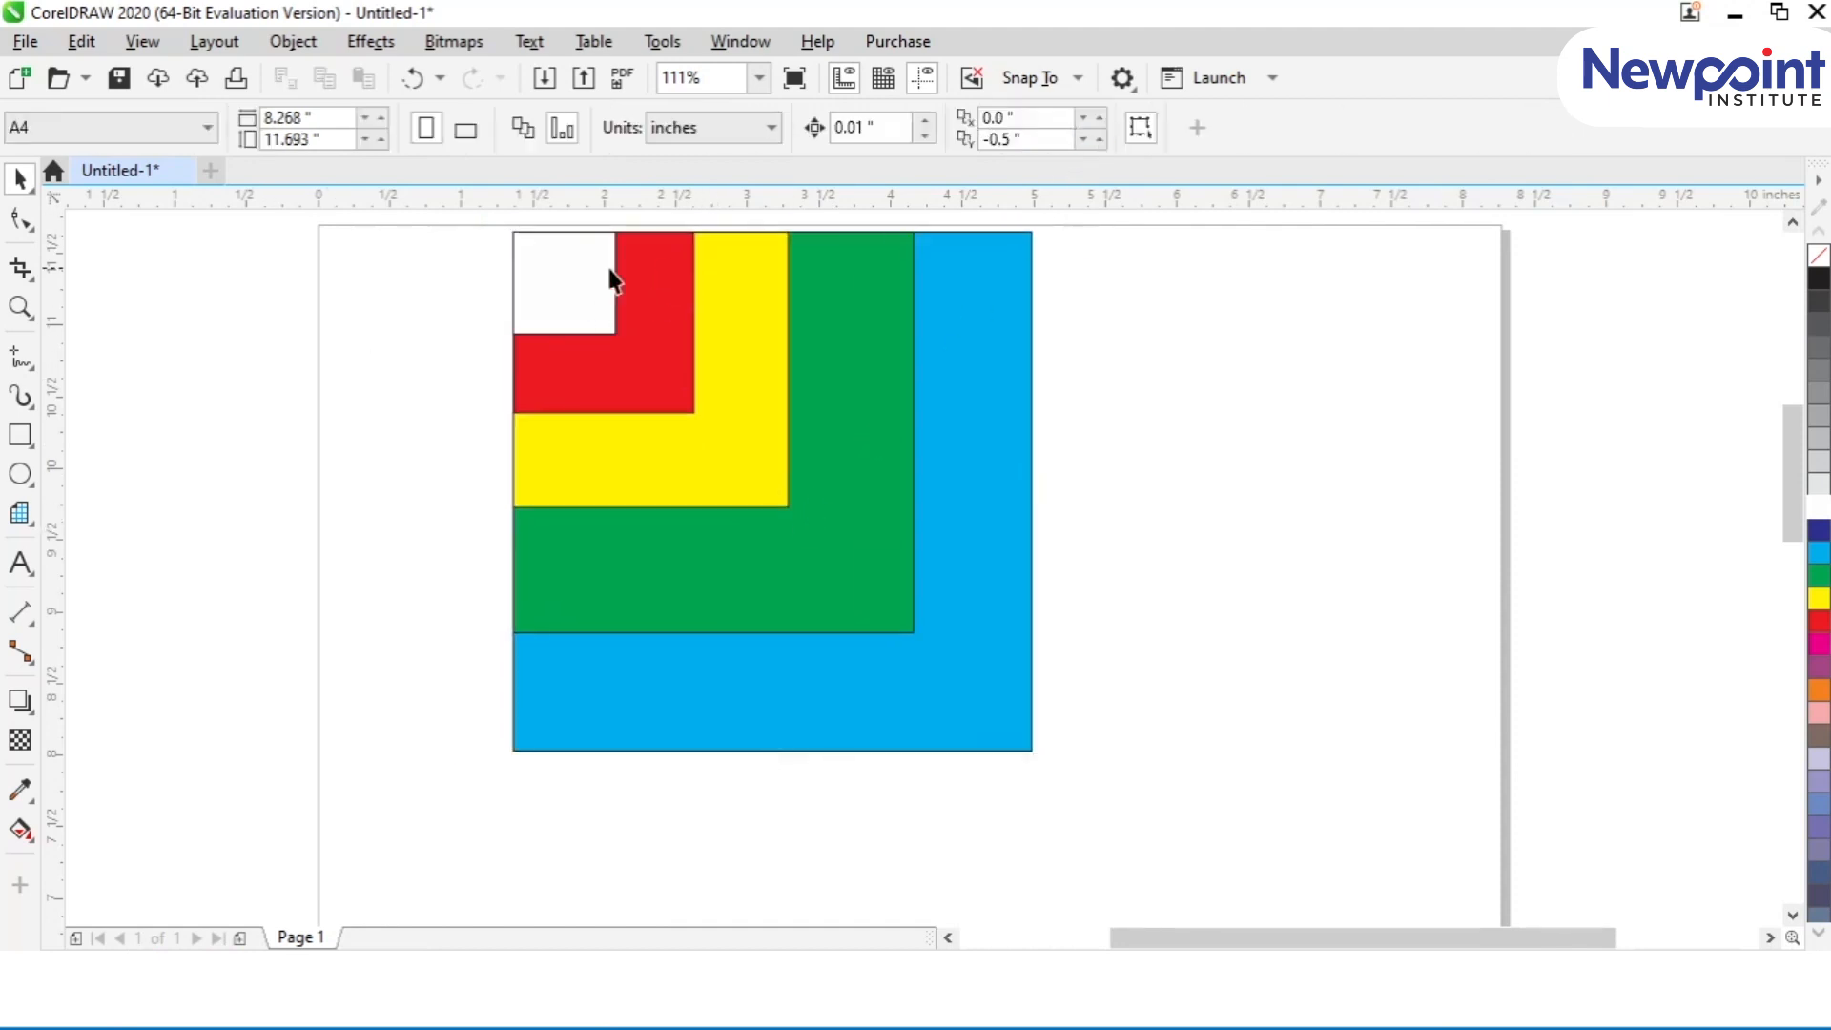
Step: Move the white, red, yellow, green and blue squares away from each other one at a time
drag(613, 278, 497, 285)
drag(603, 343, 405, 450)
drag(685, 468, 527, 547)
drag(717, 582, 473, 762)
drag(911, 719, 1140, 834)
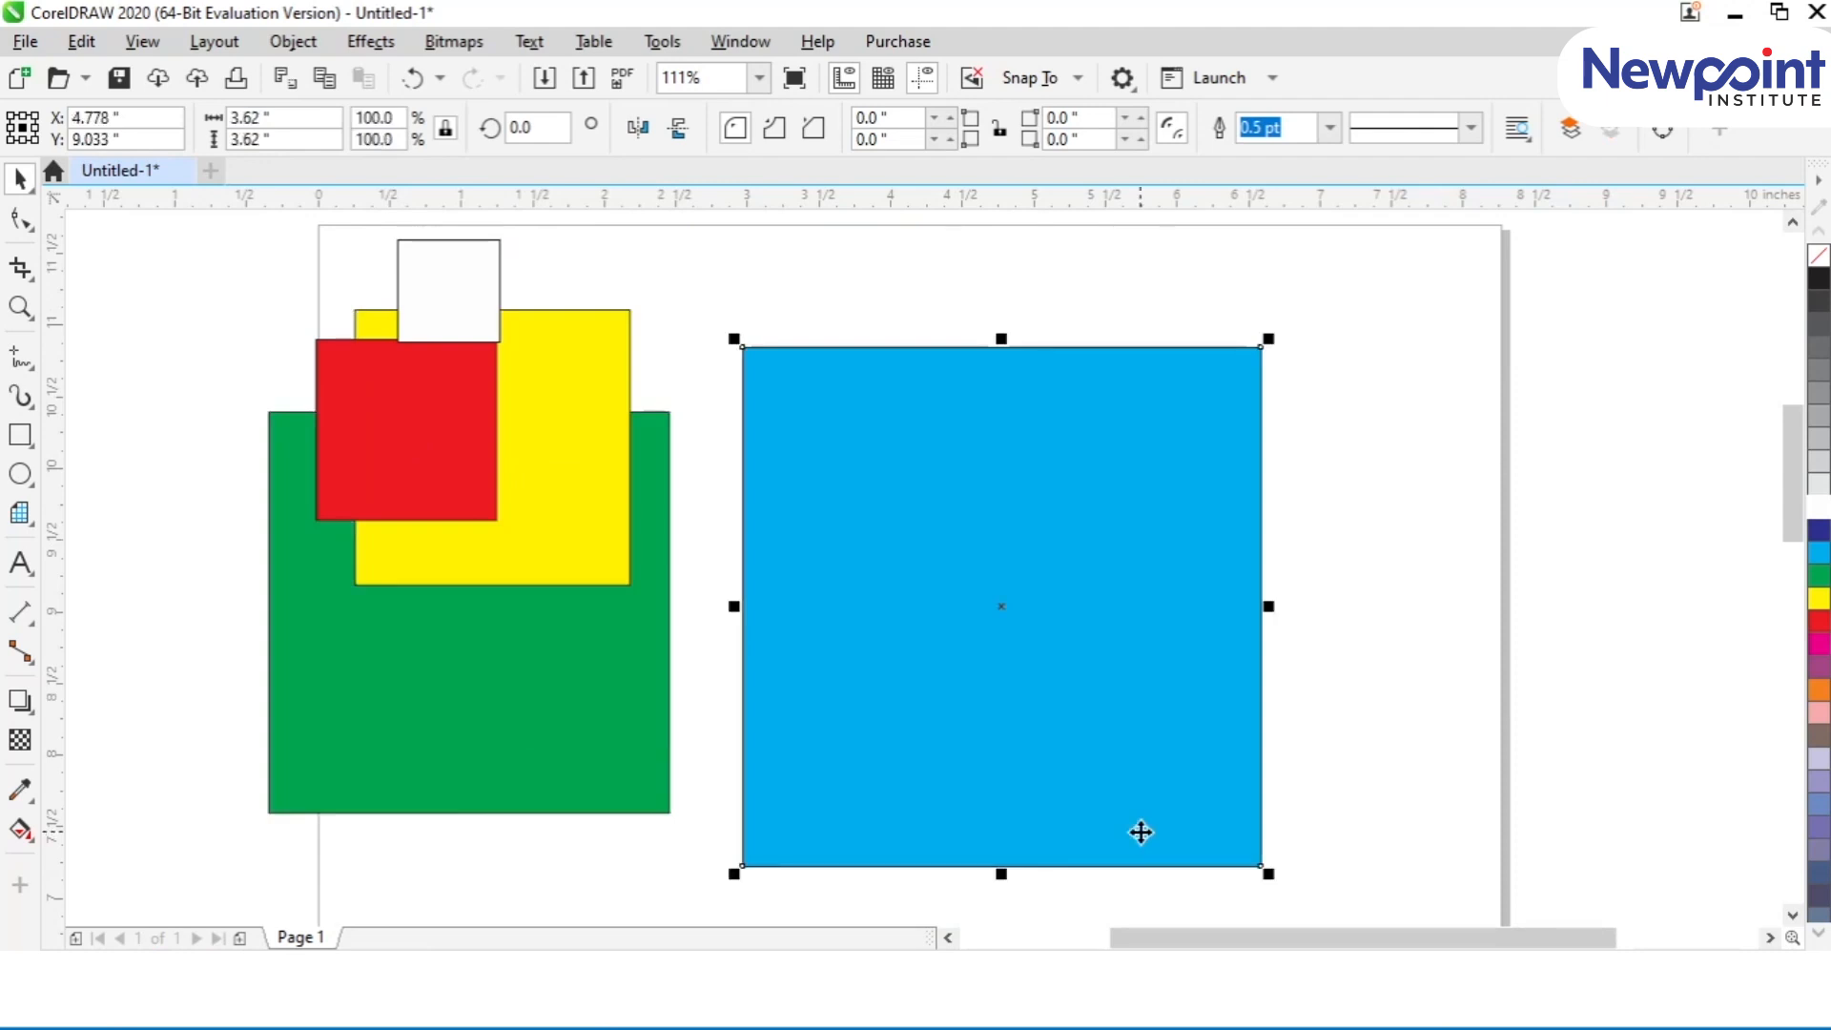
Step: Undo the separate moves of the five squares to restore the aligned stack, and clear the selection
key(ctrl+z)
key(ctrl+z)
key(ctrl+z)
key(ctrl+z)
key(ctrl+z)
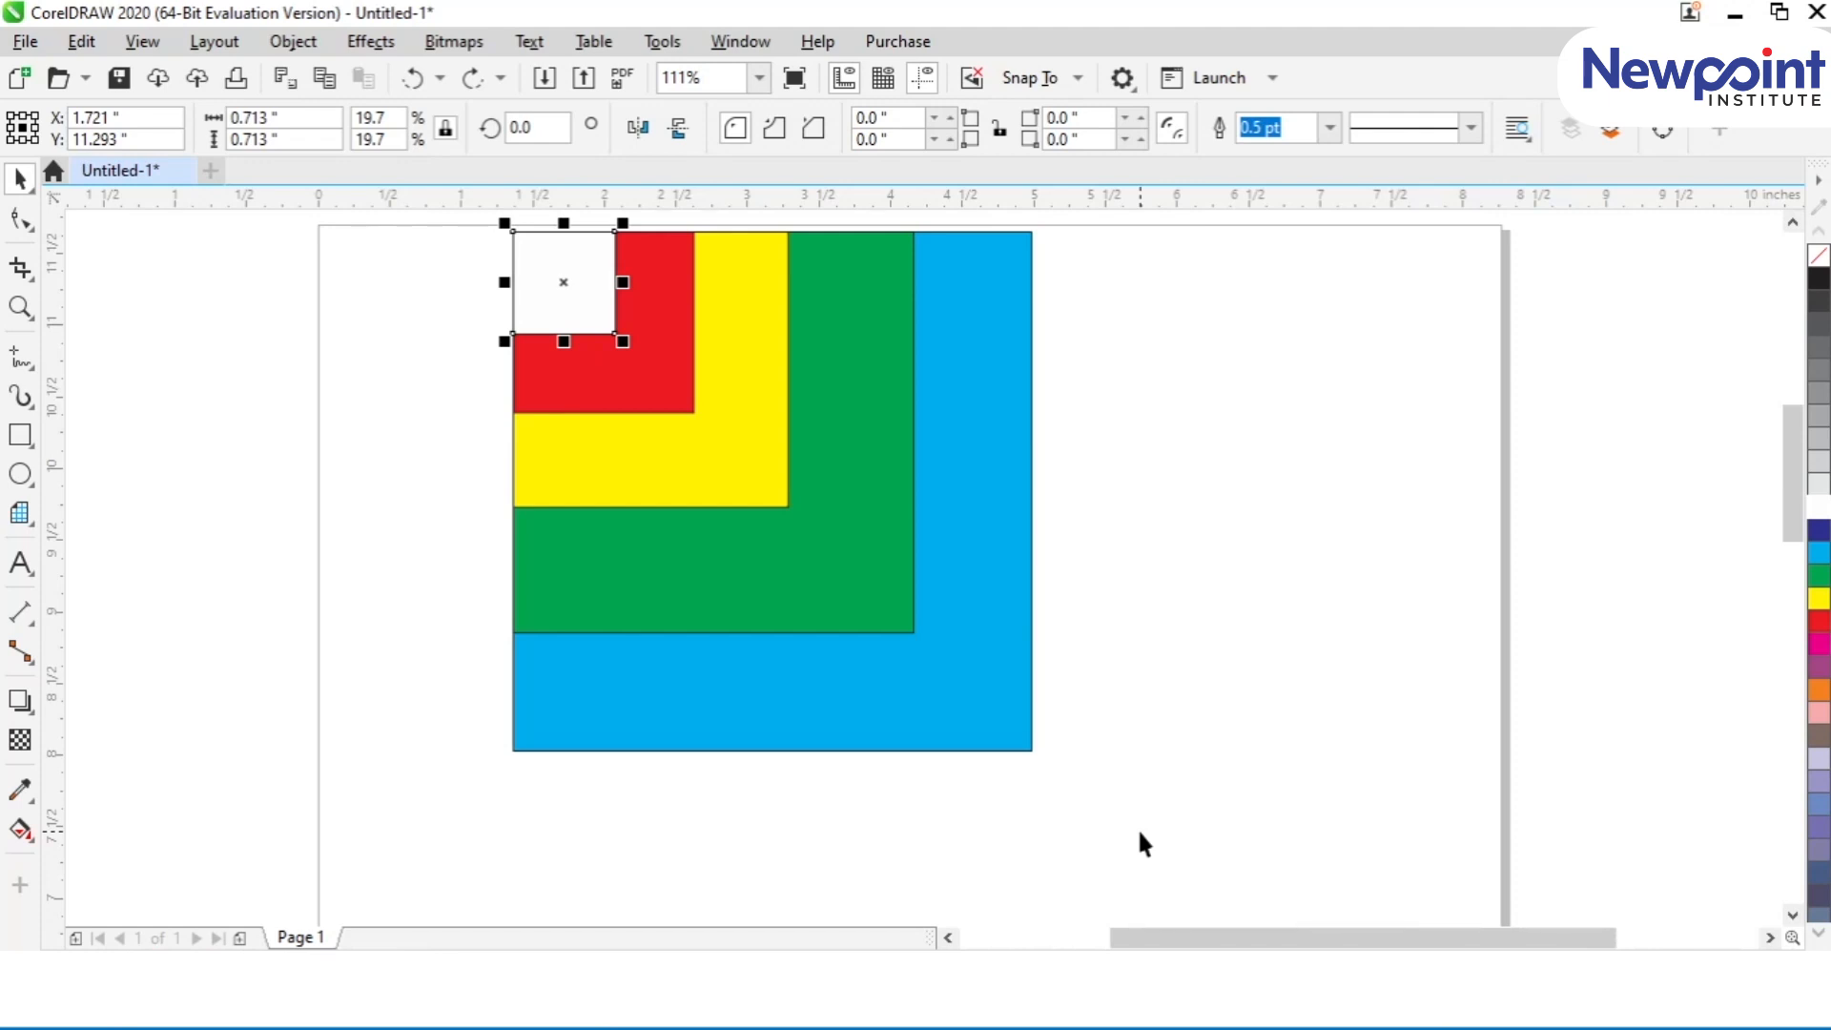
scroll(744, 360, down, 2)
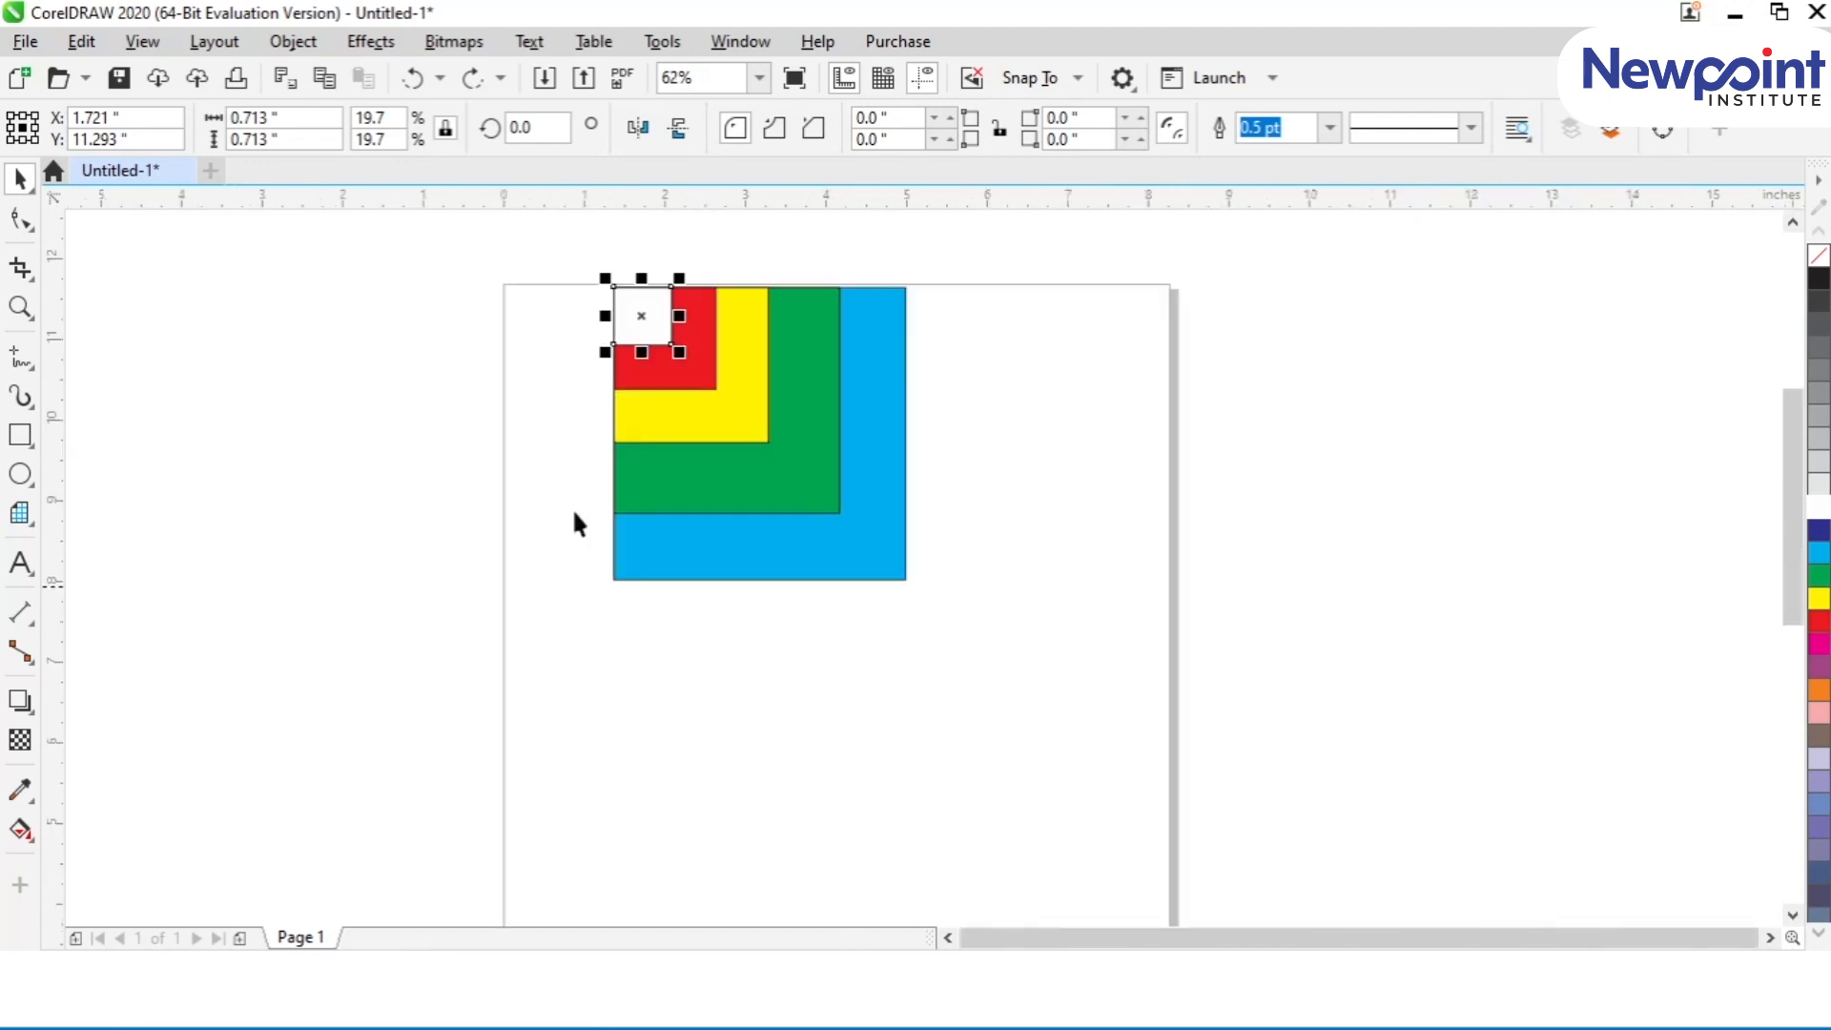
click(525, 240)
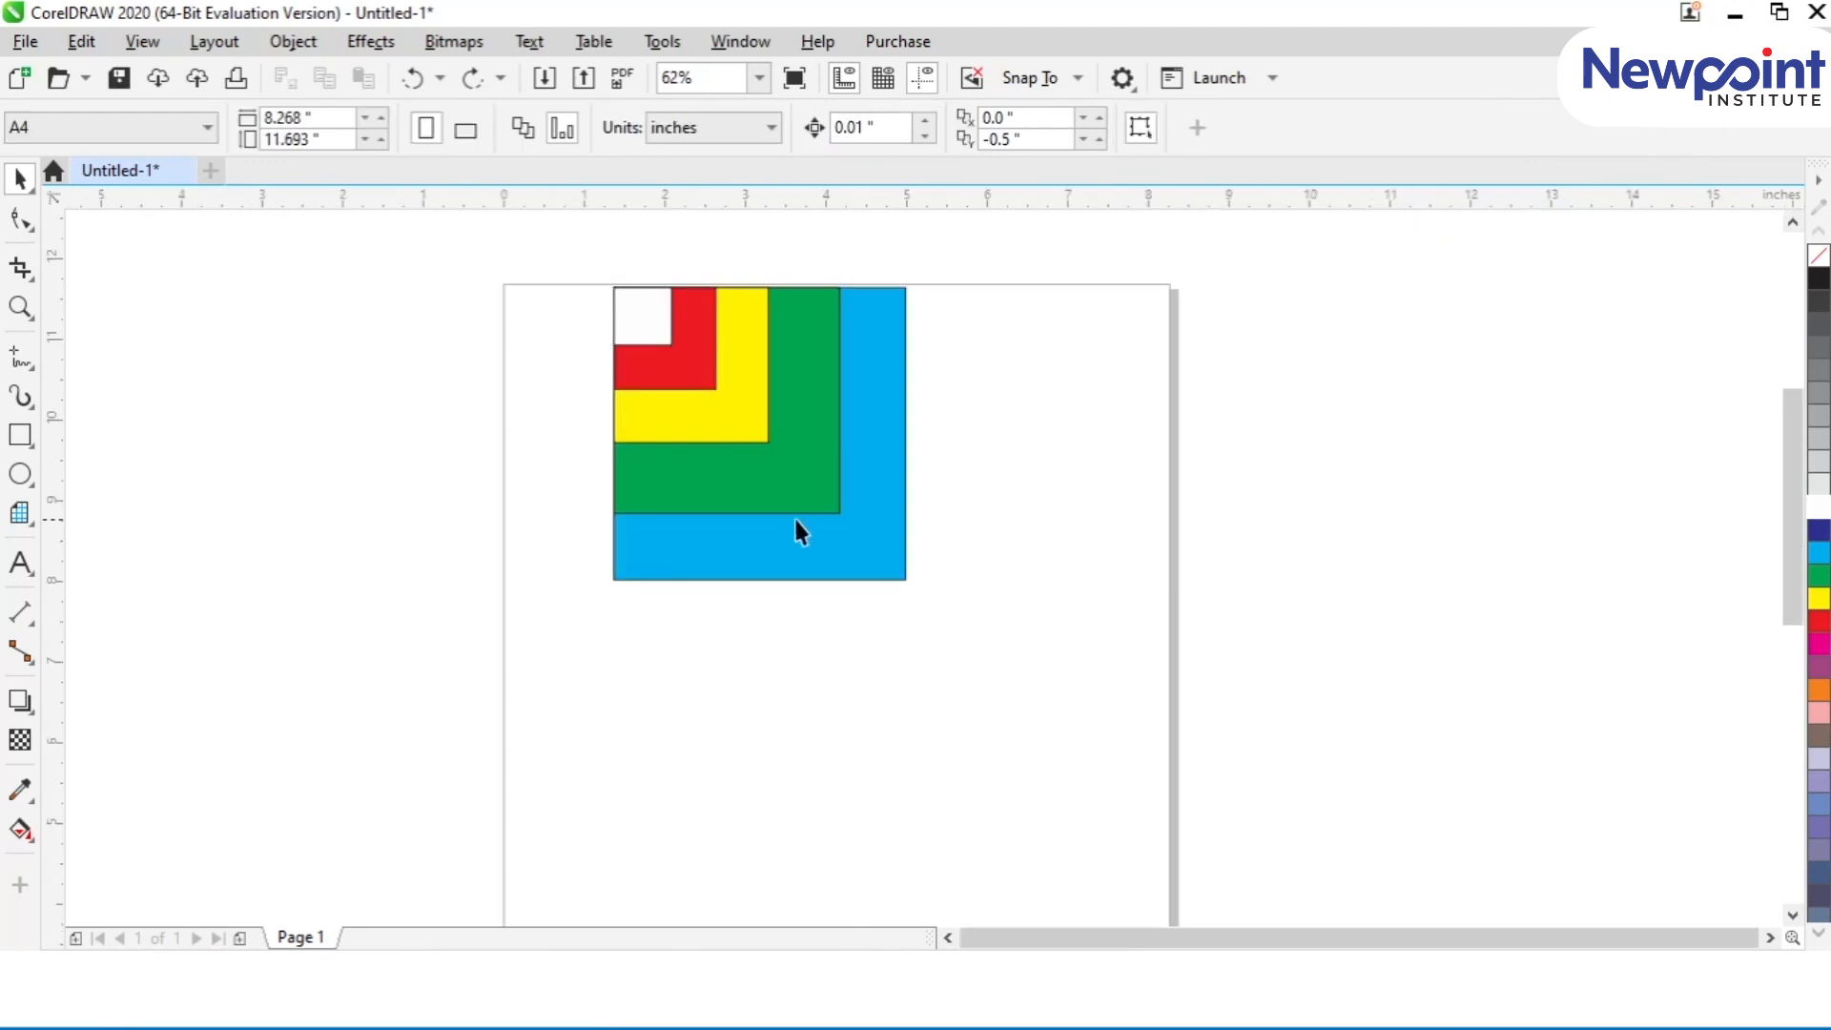
Step: Select the blue square and bring it to the front, above the other four squares
click(832, 558)
key(F2)
drag(589, 283, 950, 588)
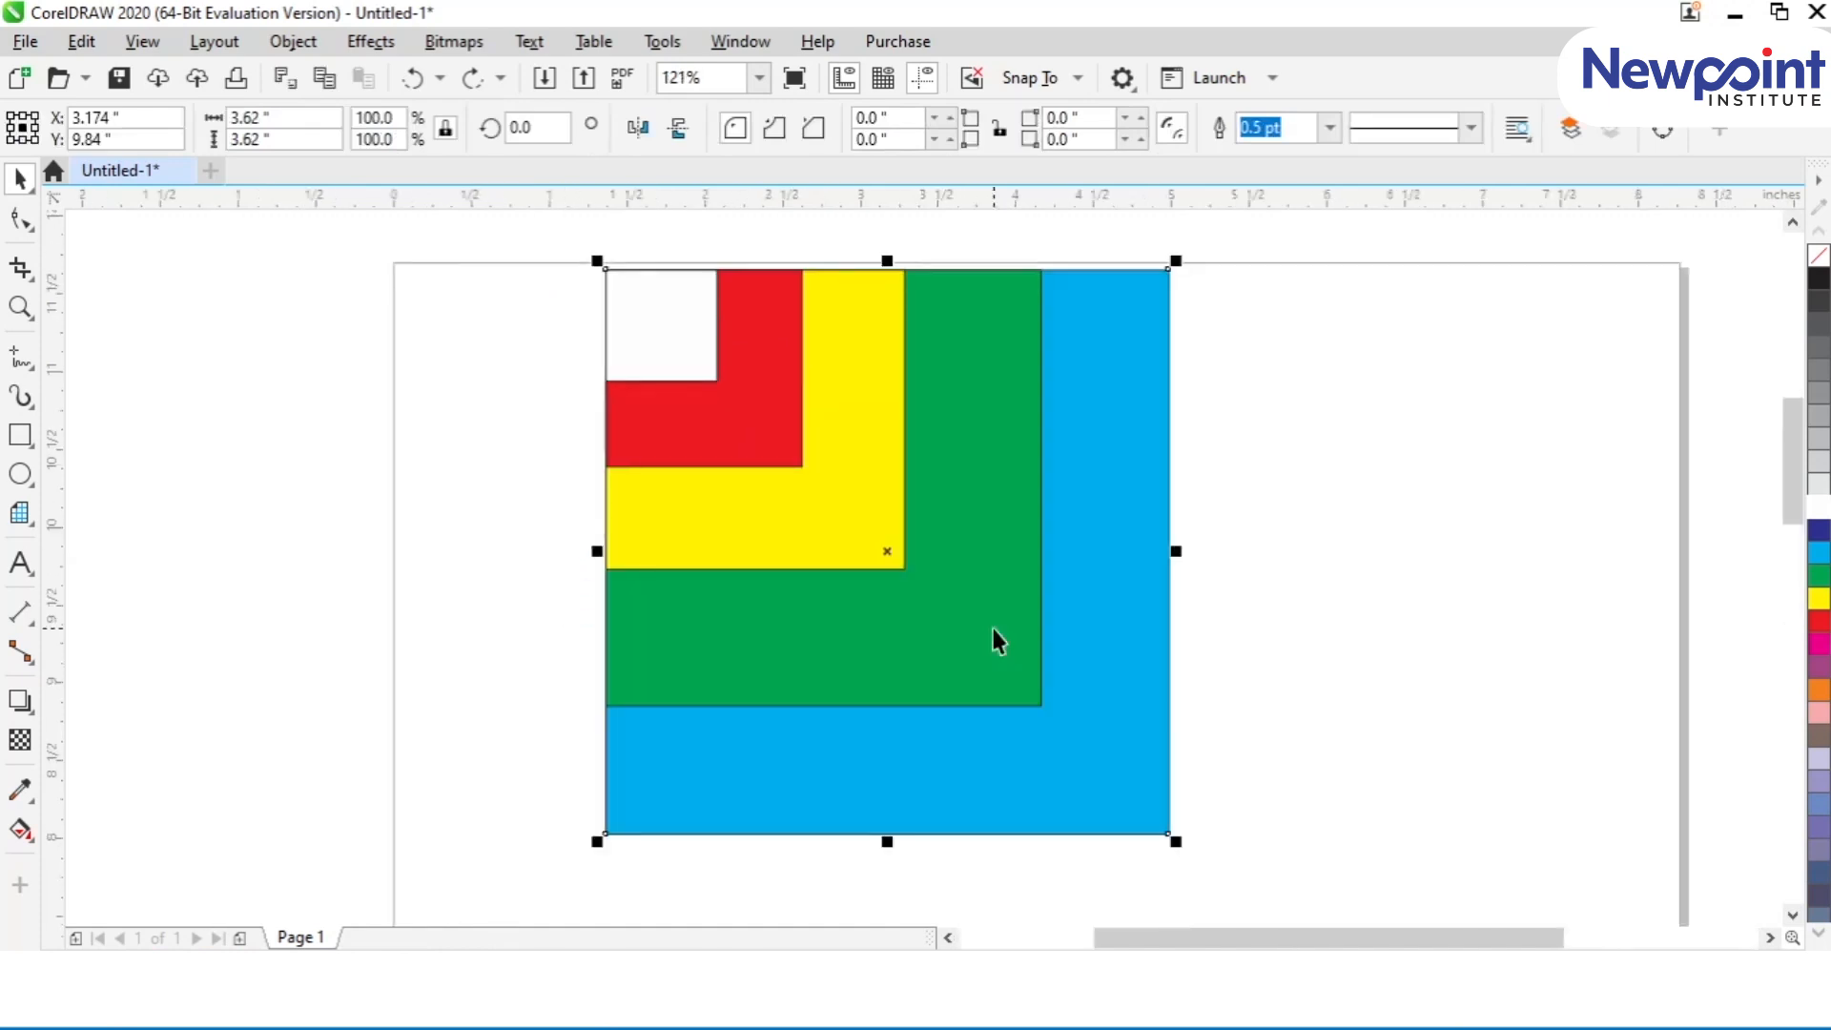
key(shift+Page_Up)
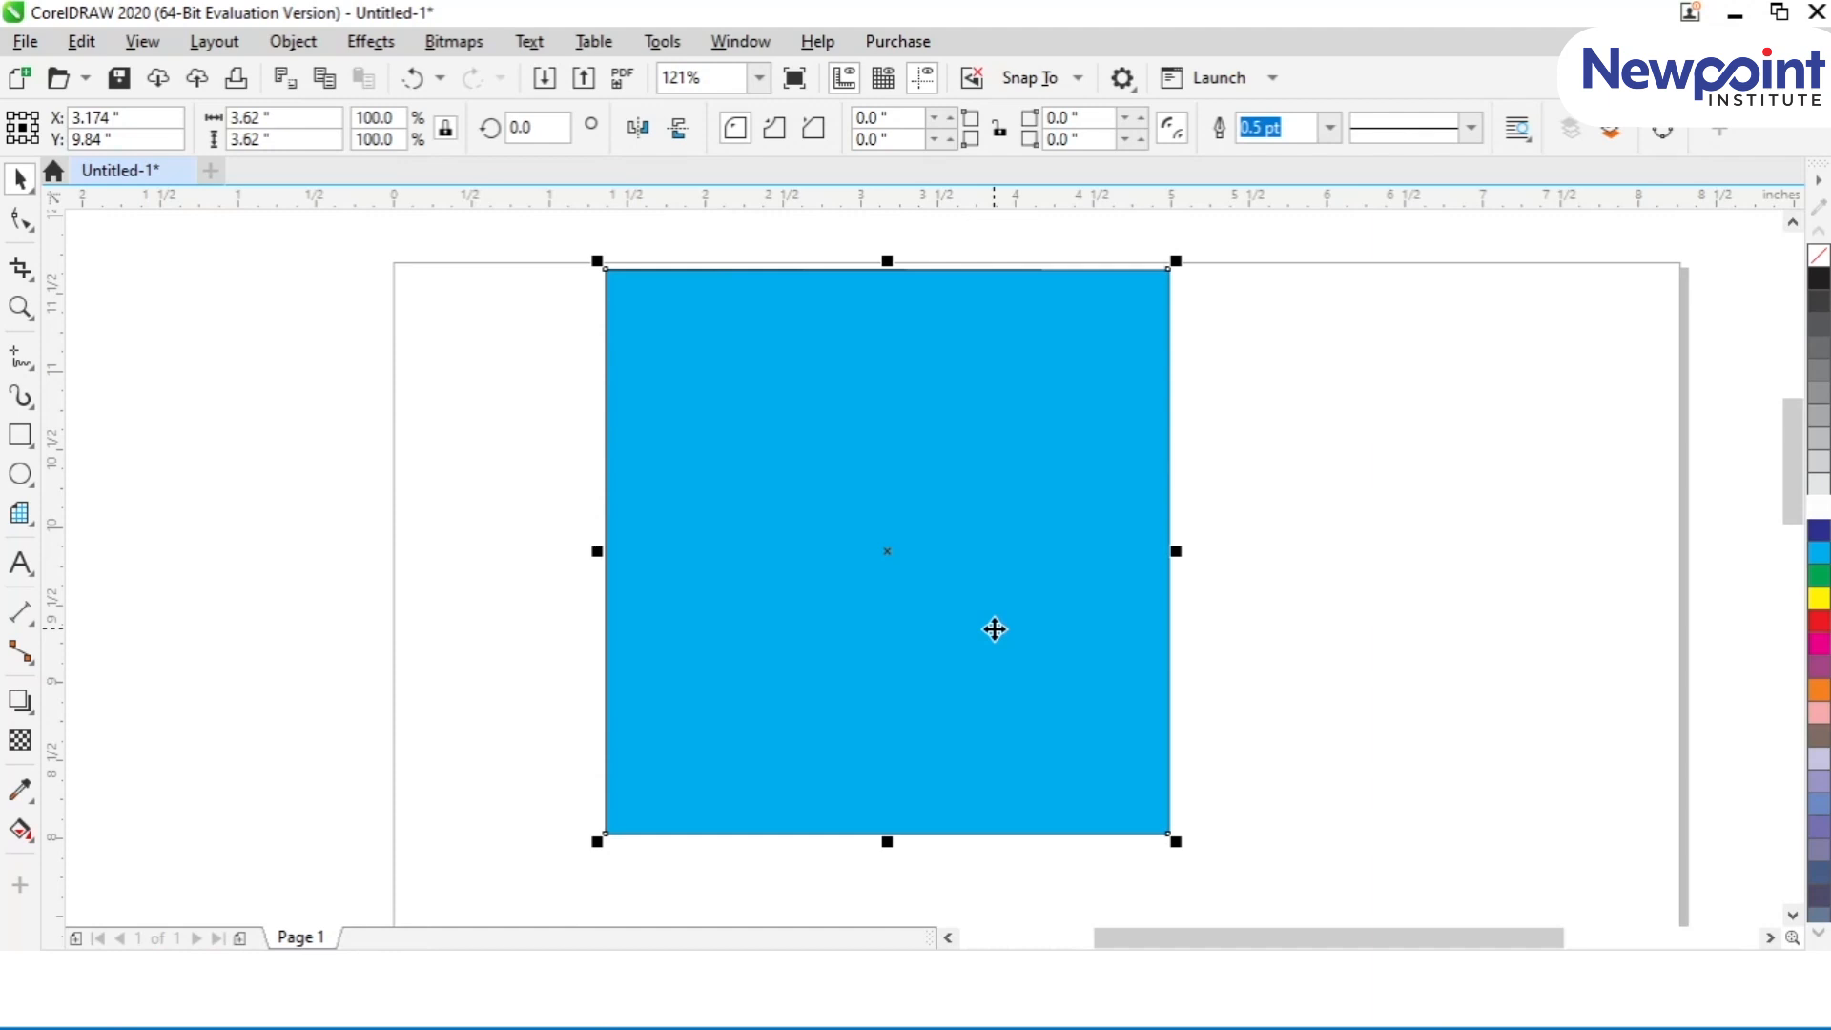
Step: Send the blue square back one level at a time until it sits behind the white, red, yellow and green squares
key(ctrl+Page_Down)
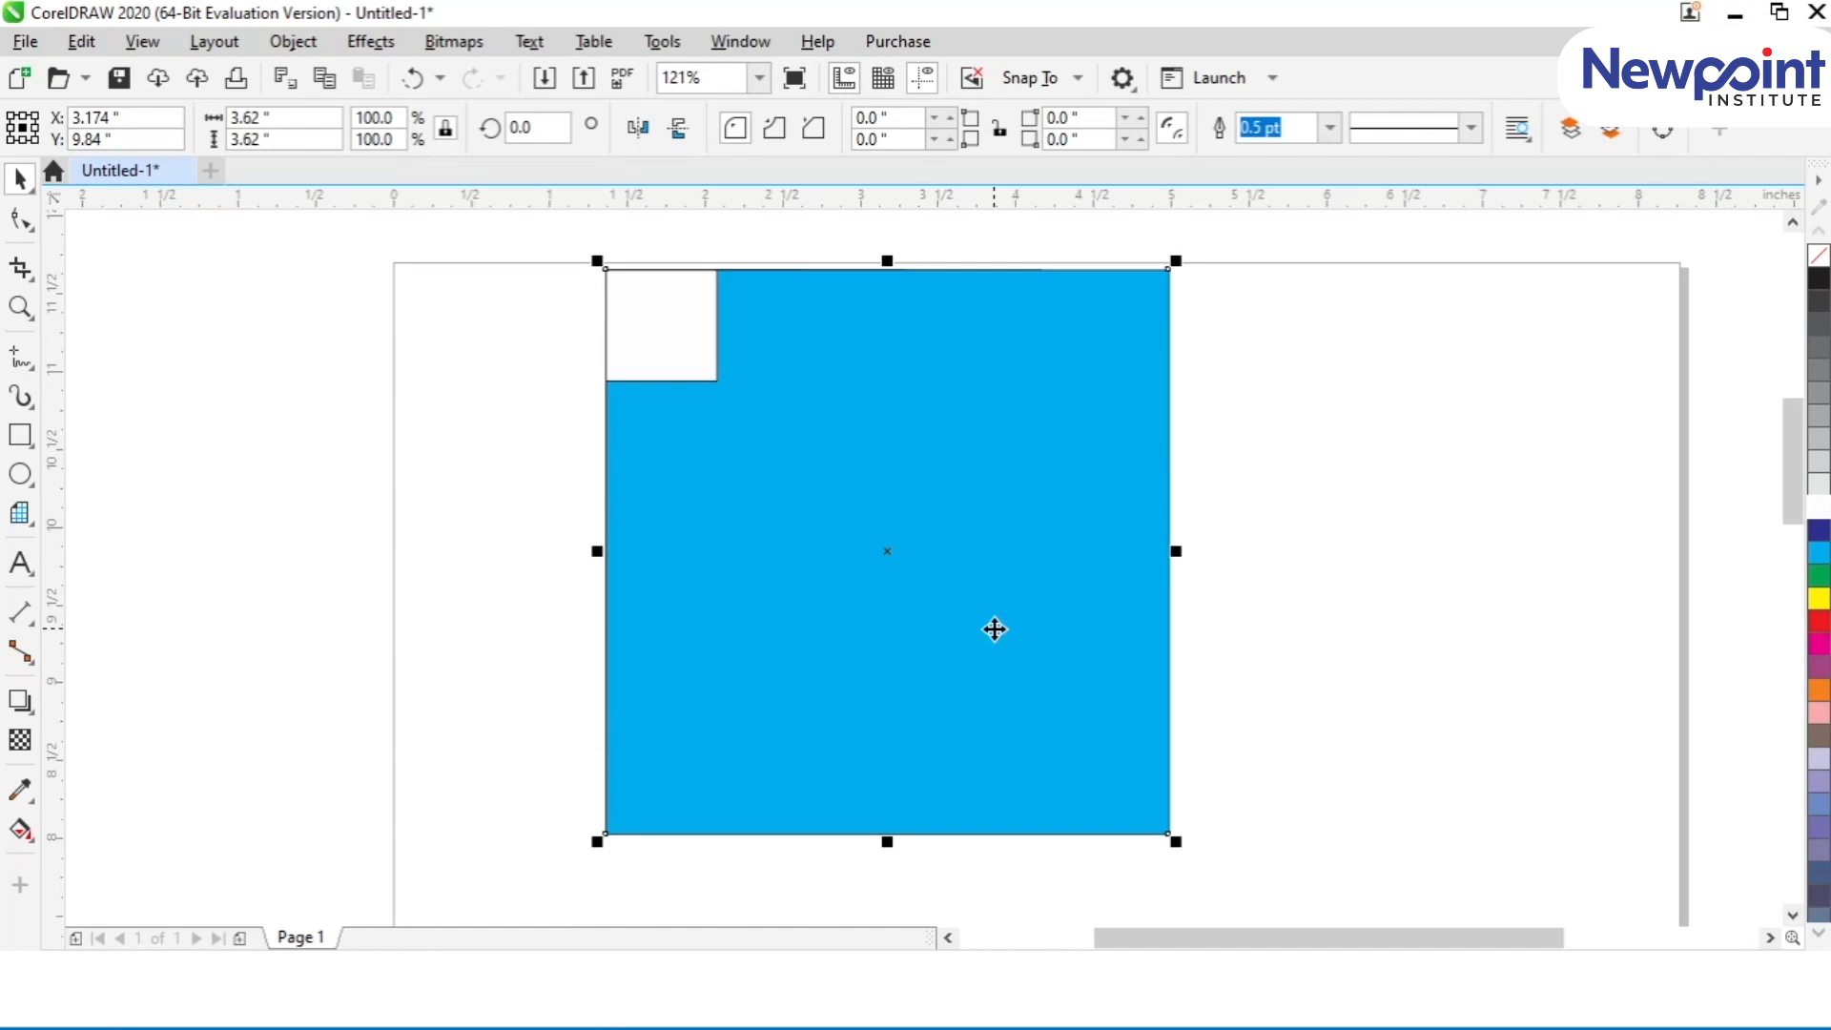
key(ctrl+Page_Down)
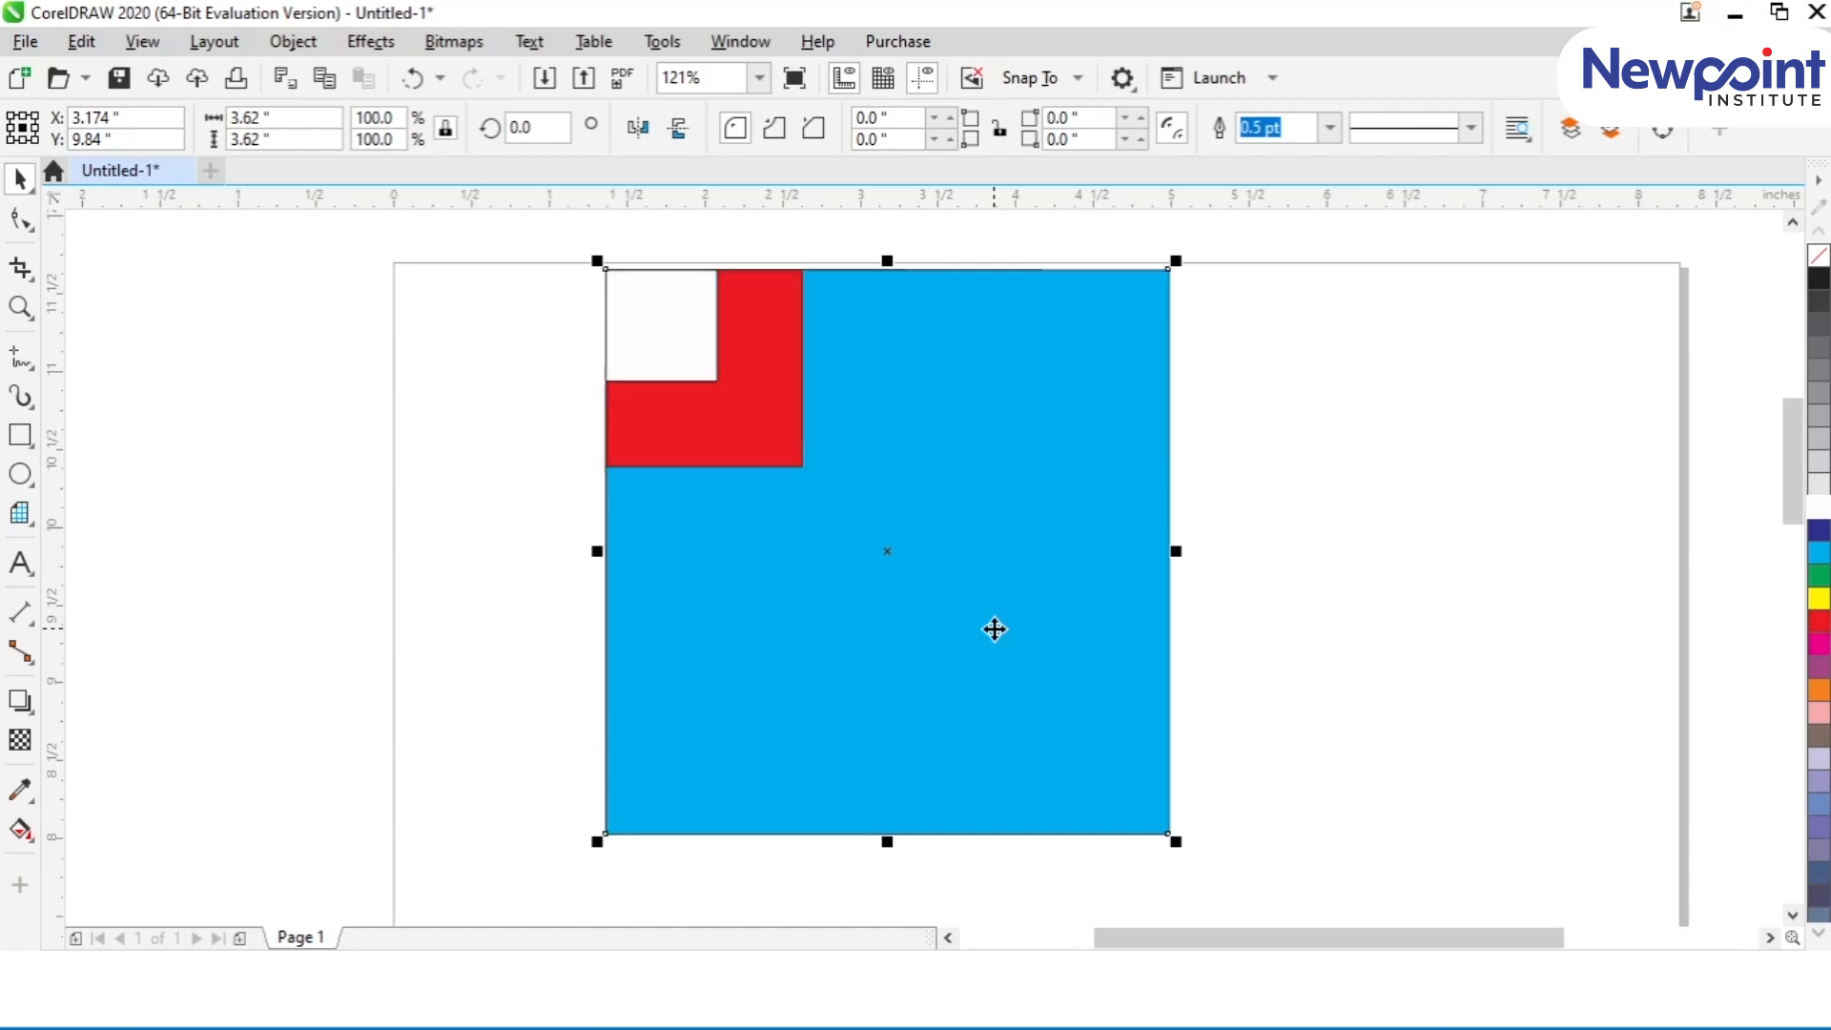
key(ctrl+Page_Down)
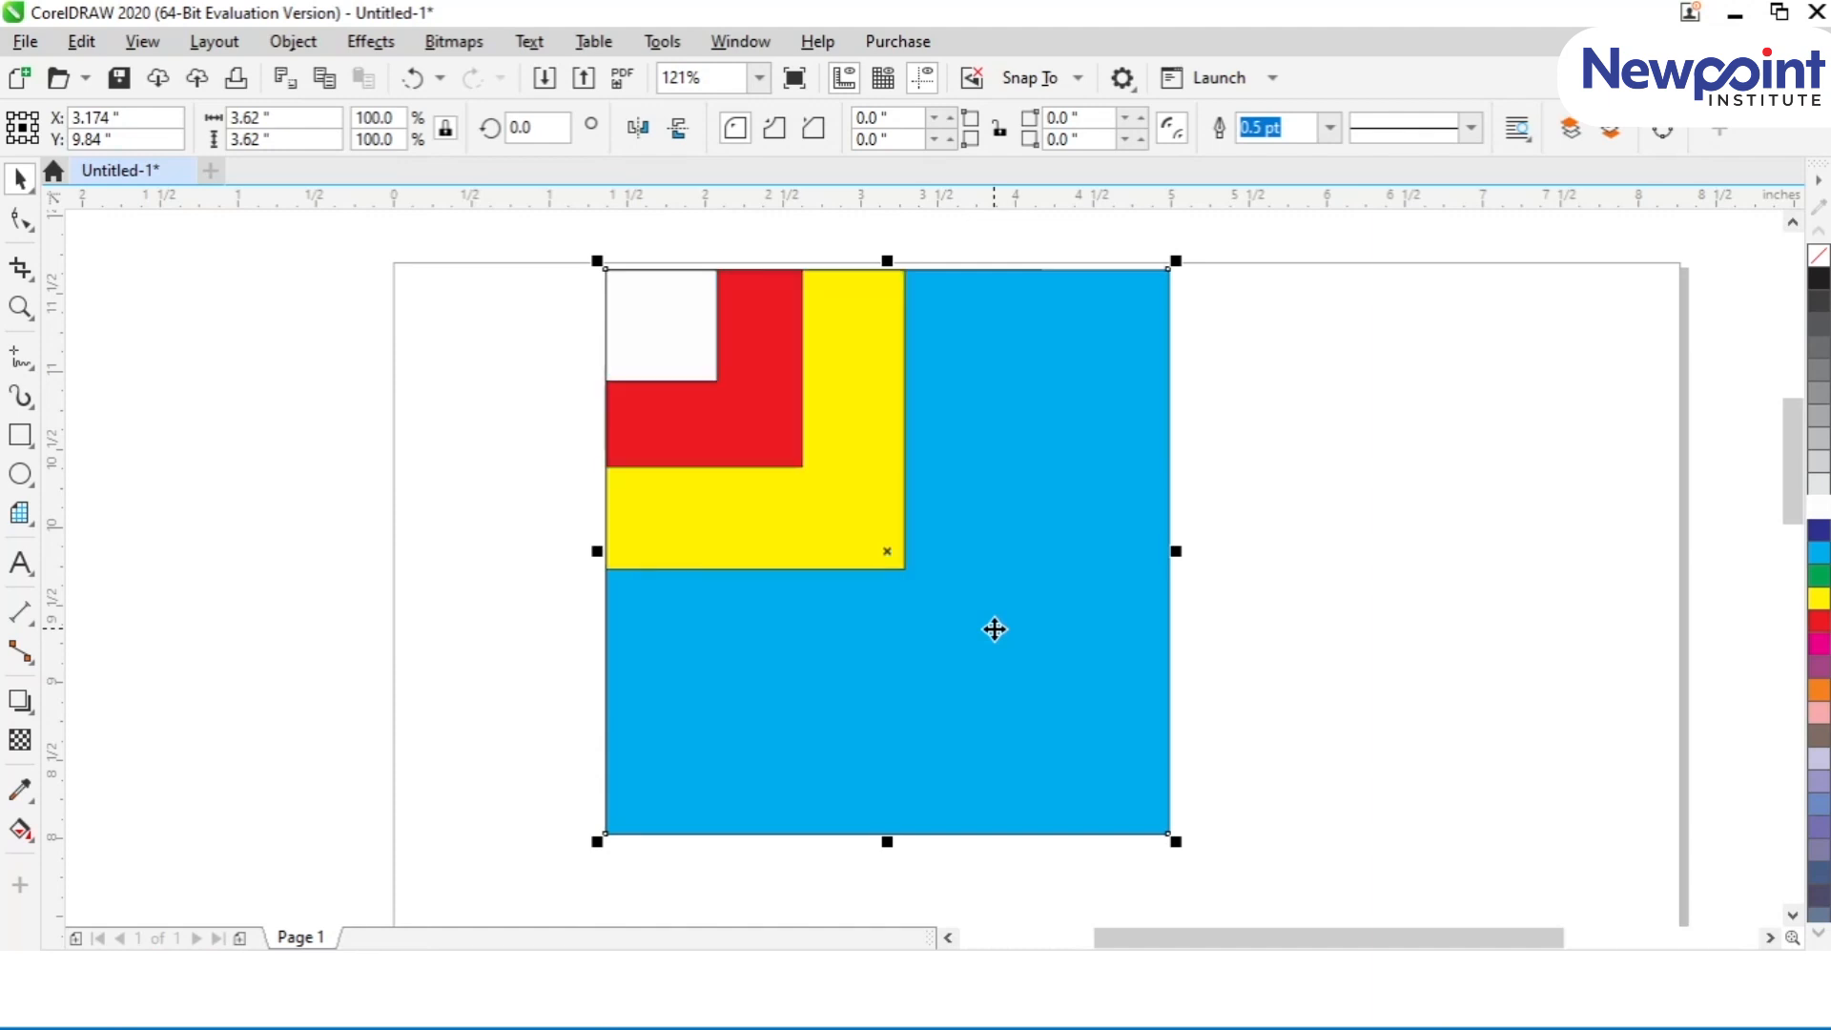
key(ctrl+Page_Down)
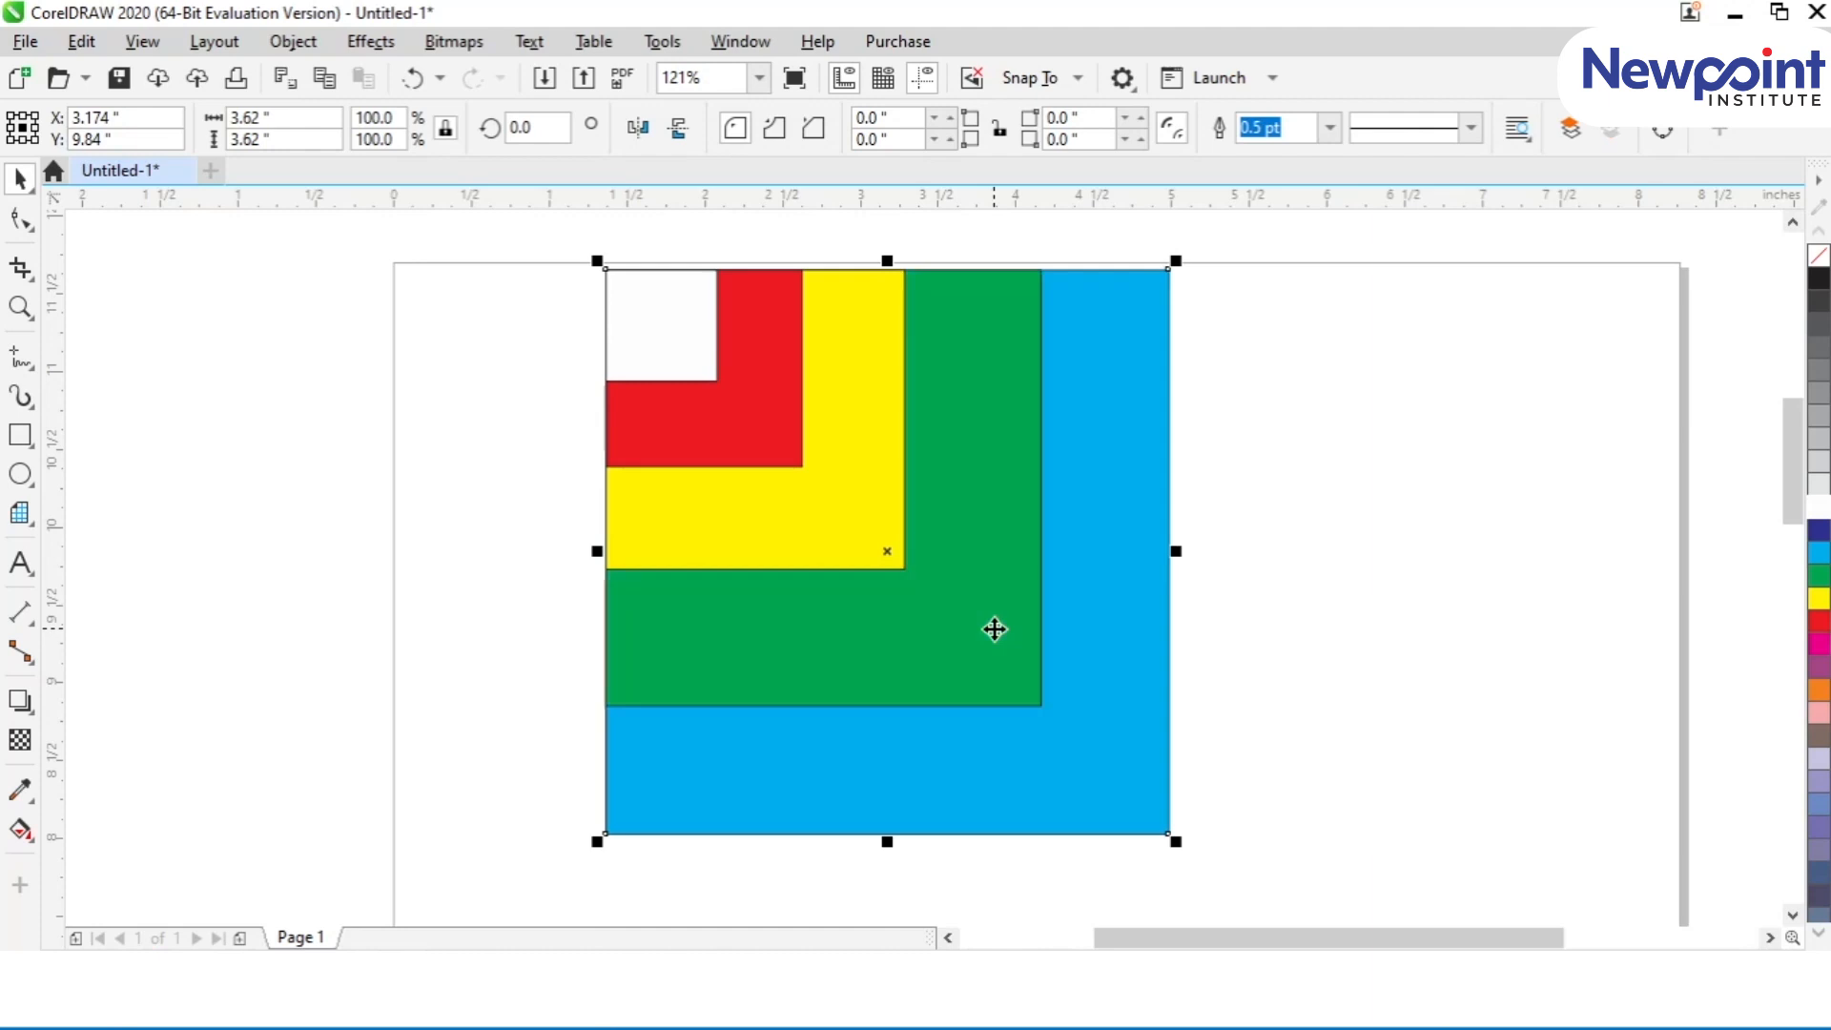
Step: Bring the green square forward one level so that it covers the yellow square
click(1015, 672)
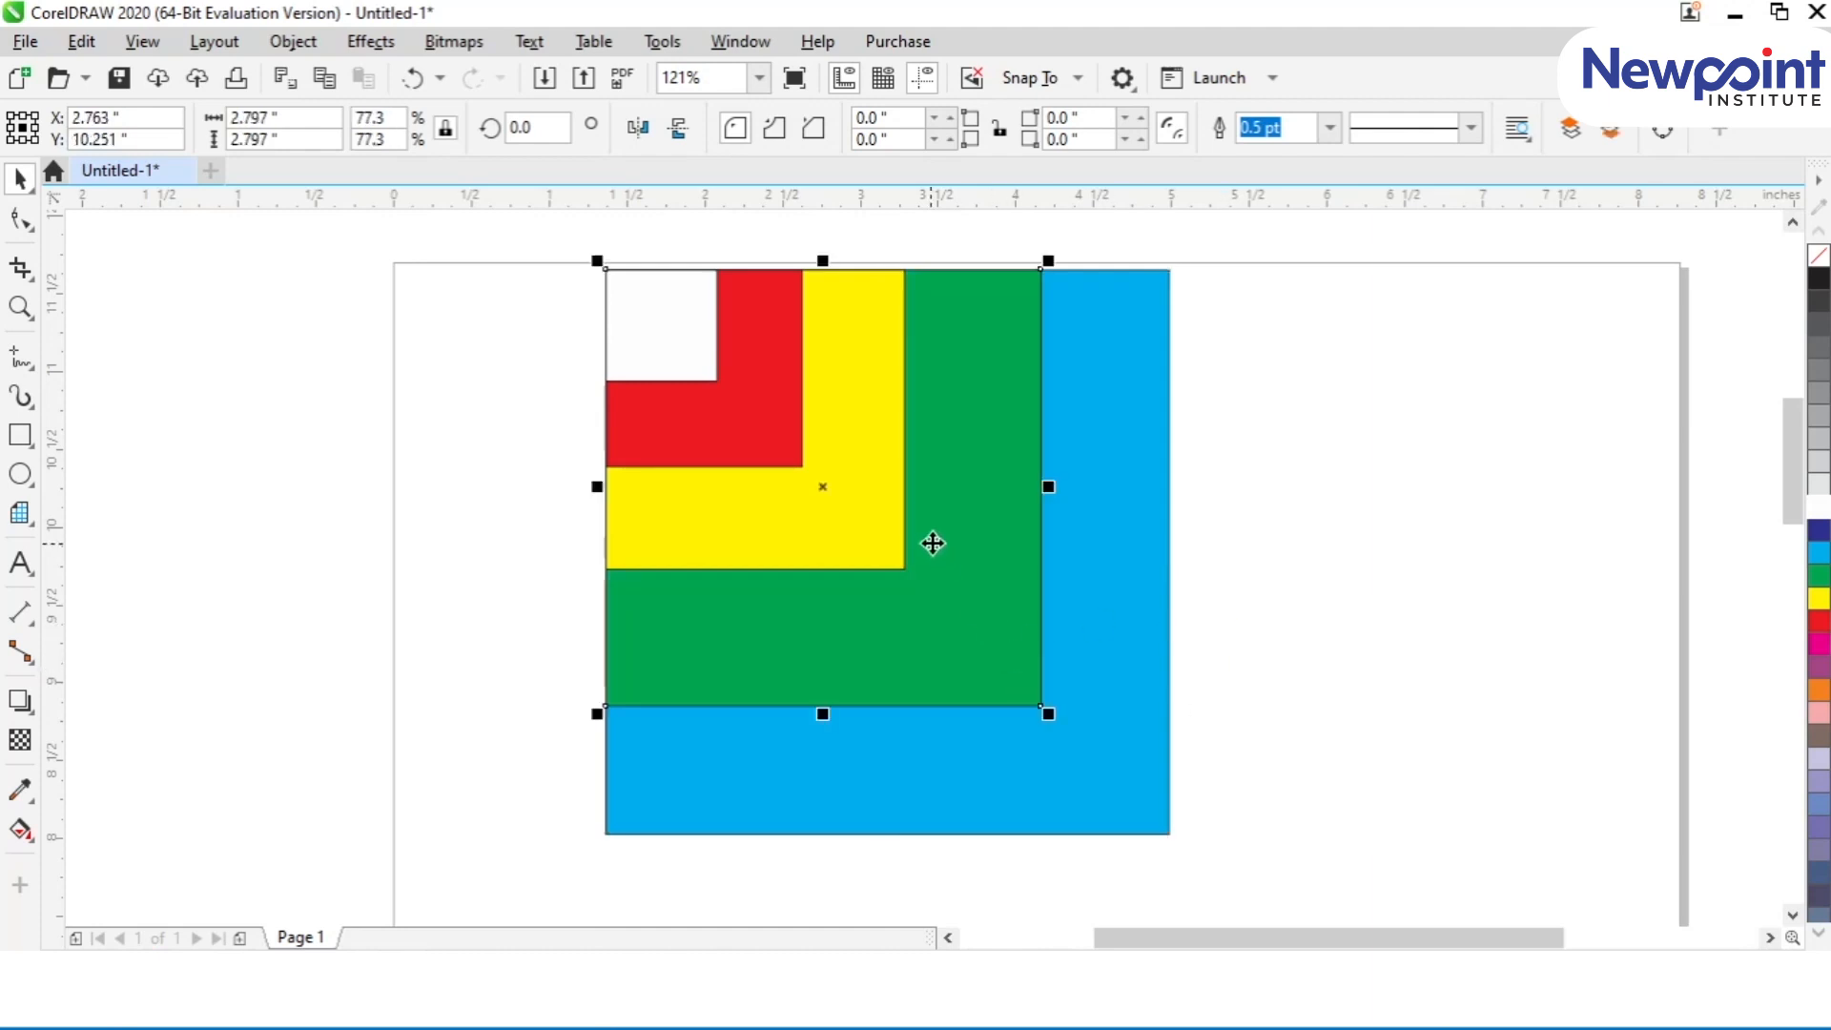
key(ctrl+Page_Up)
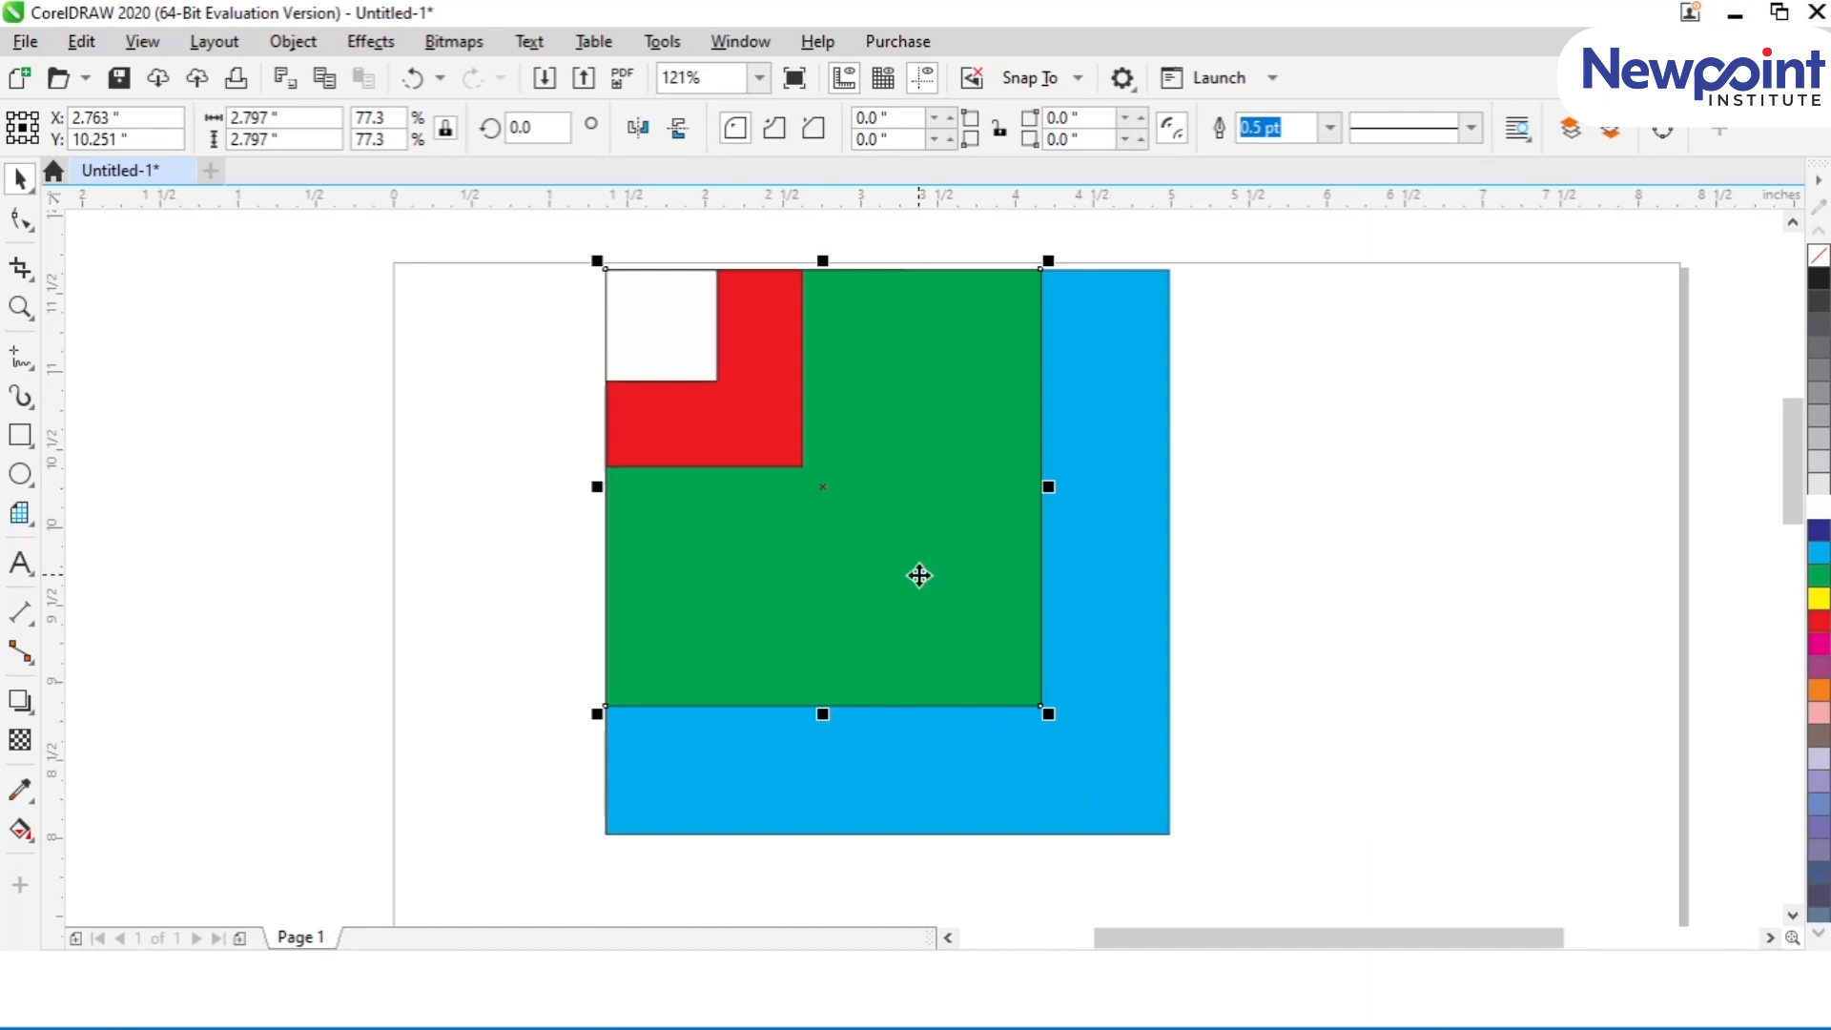
Step: Spread the five squares apart and reposition them on the page so that they only partly overlap
drag(1128, 532, 1647, 701)
drag(984, 370, 1024, 238)
drag(735, 360, 512, 677)
drag(657, 361, 341, 257)
drag(616, 412, 696, 734)
drag(1209, 657, 1085, 642)
drag(827, 740, 878, 678)
drag(461, 702, 638, 638)
Step: Stretch the white and red squares horizontally into wide bars, red about 3.7 in wide, and nudge the red bar upward
drag(391, 272, 1219, 459)
click(461, 708)
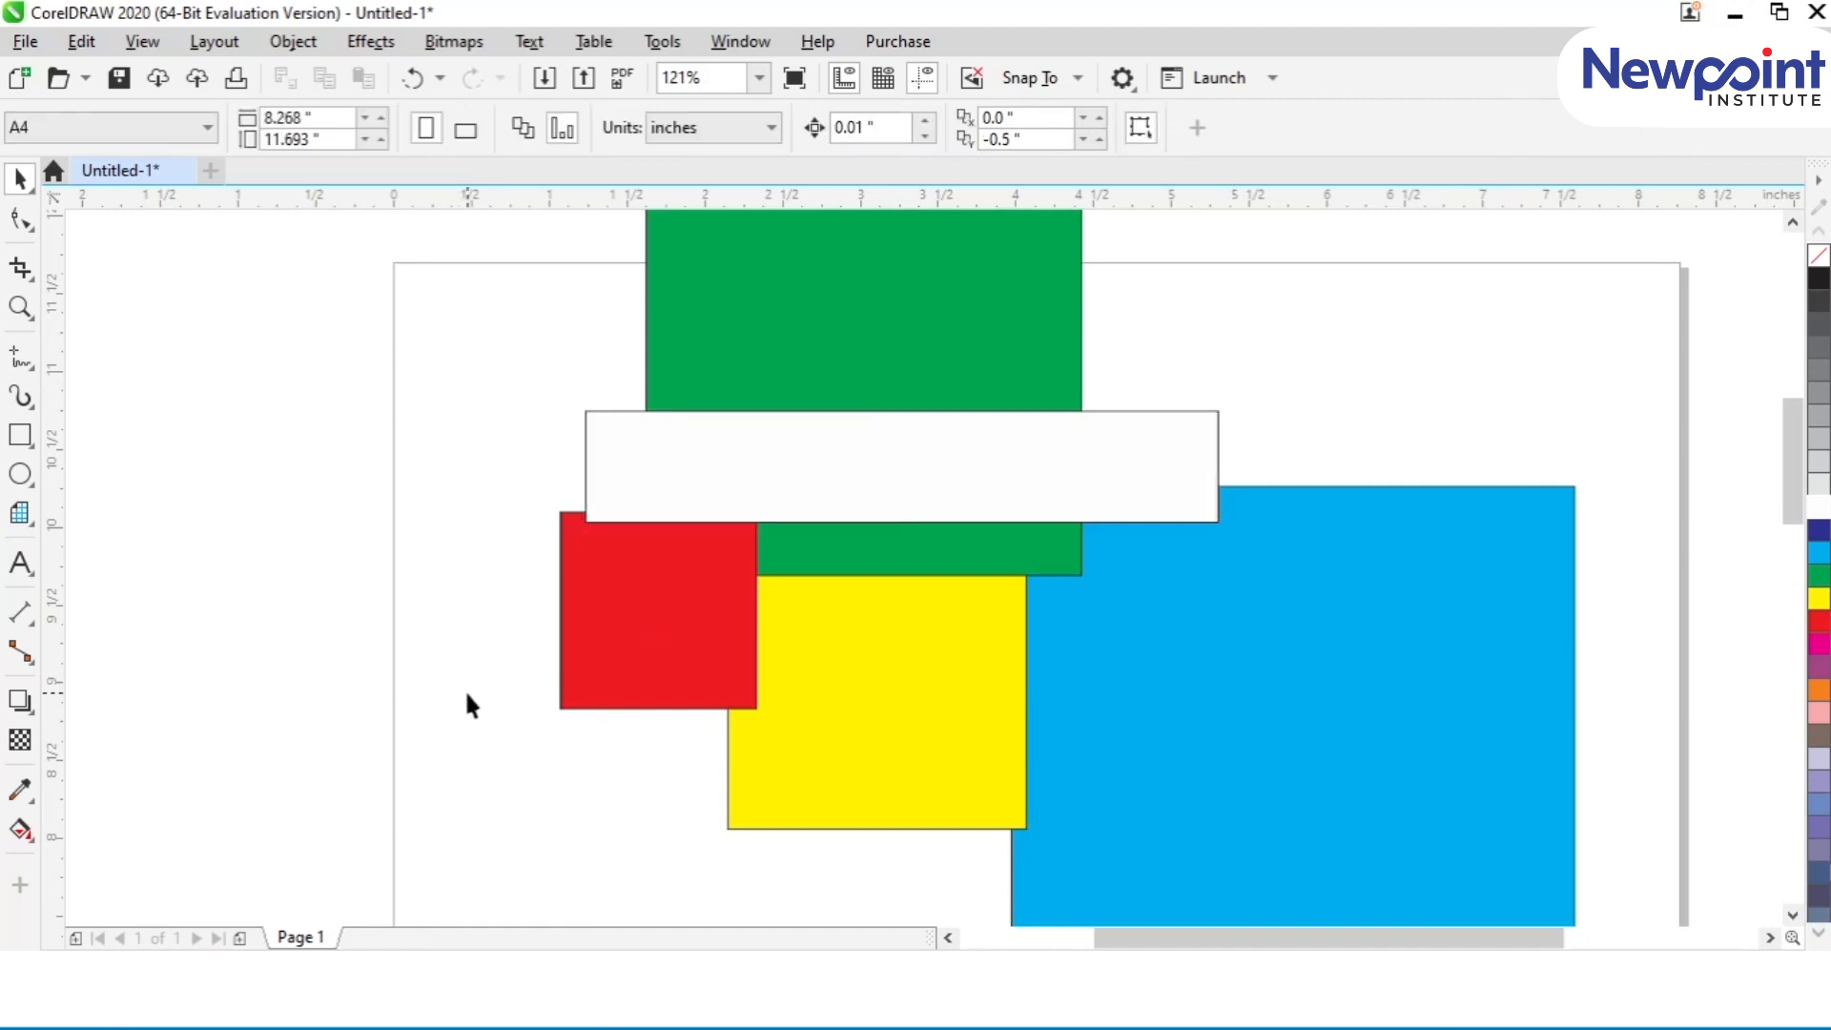
click(736, 633)
drag(763, 609, 1158, 613)
click(507, 721)
click(730, 650)
drag(850, 710, 859, 677)
click(398, 630)
Step: Bring the blue square forward one level at a time until it is in front of all the other shapes
scroll(398, 629, down, 2)
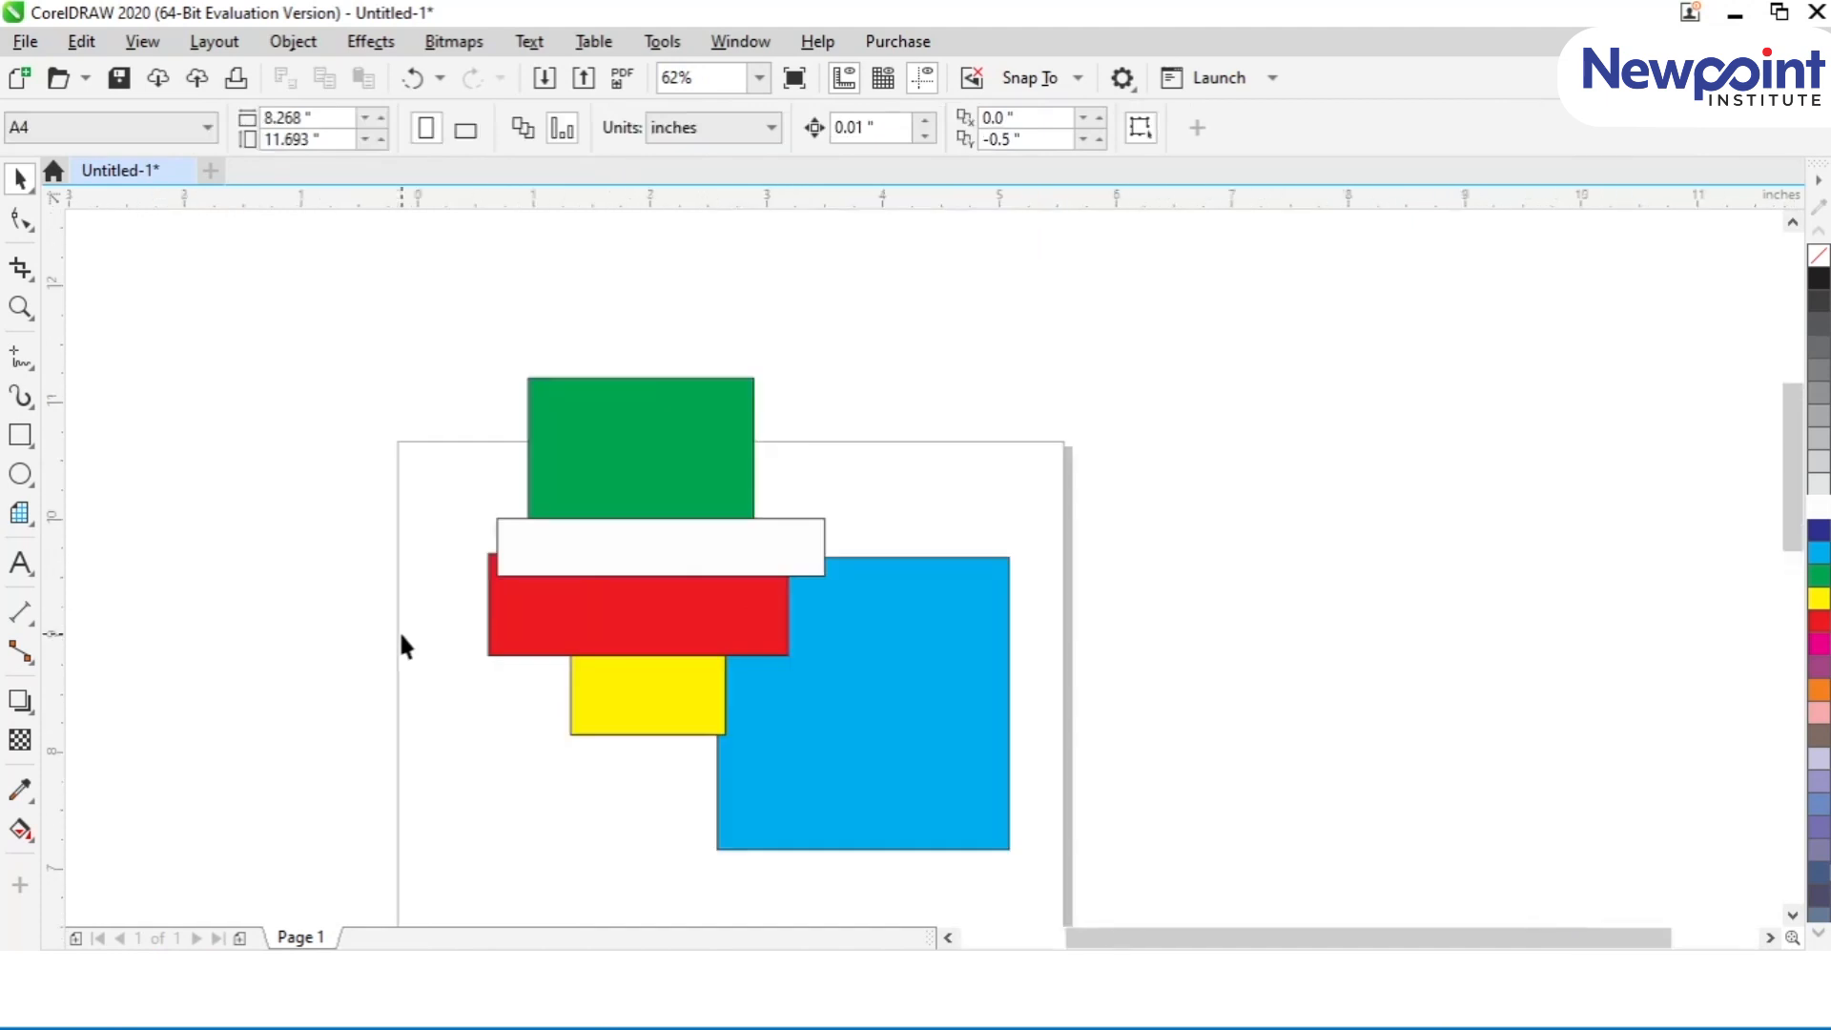
scroll(597, 590, up, 1)
click(1189, 816)
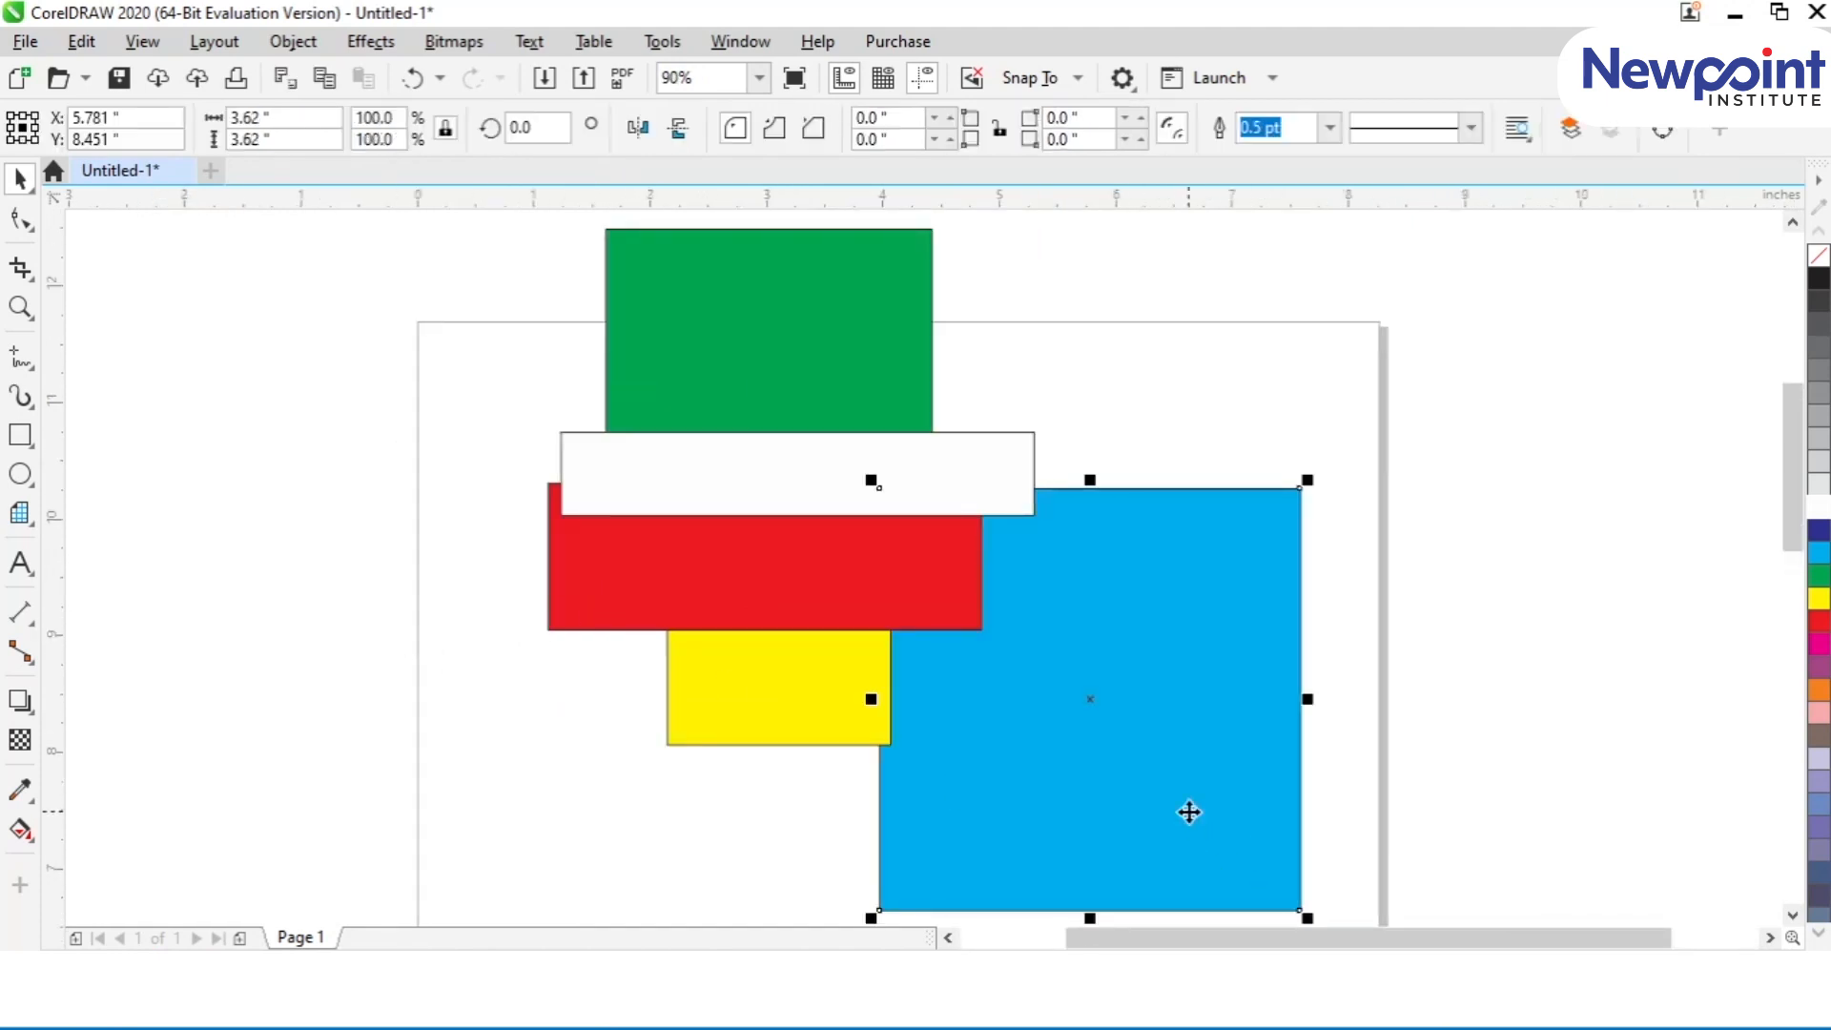
key(ctrl+Page_Up)
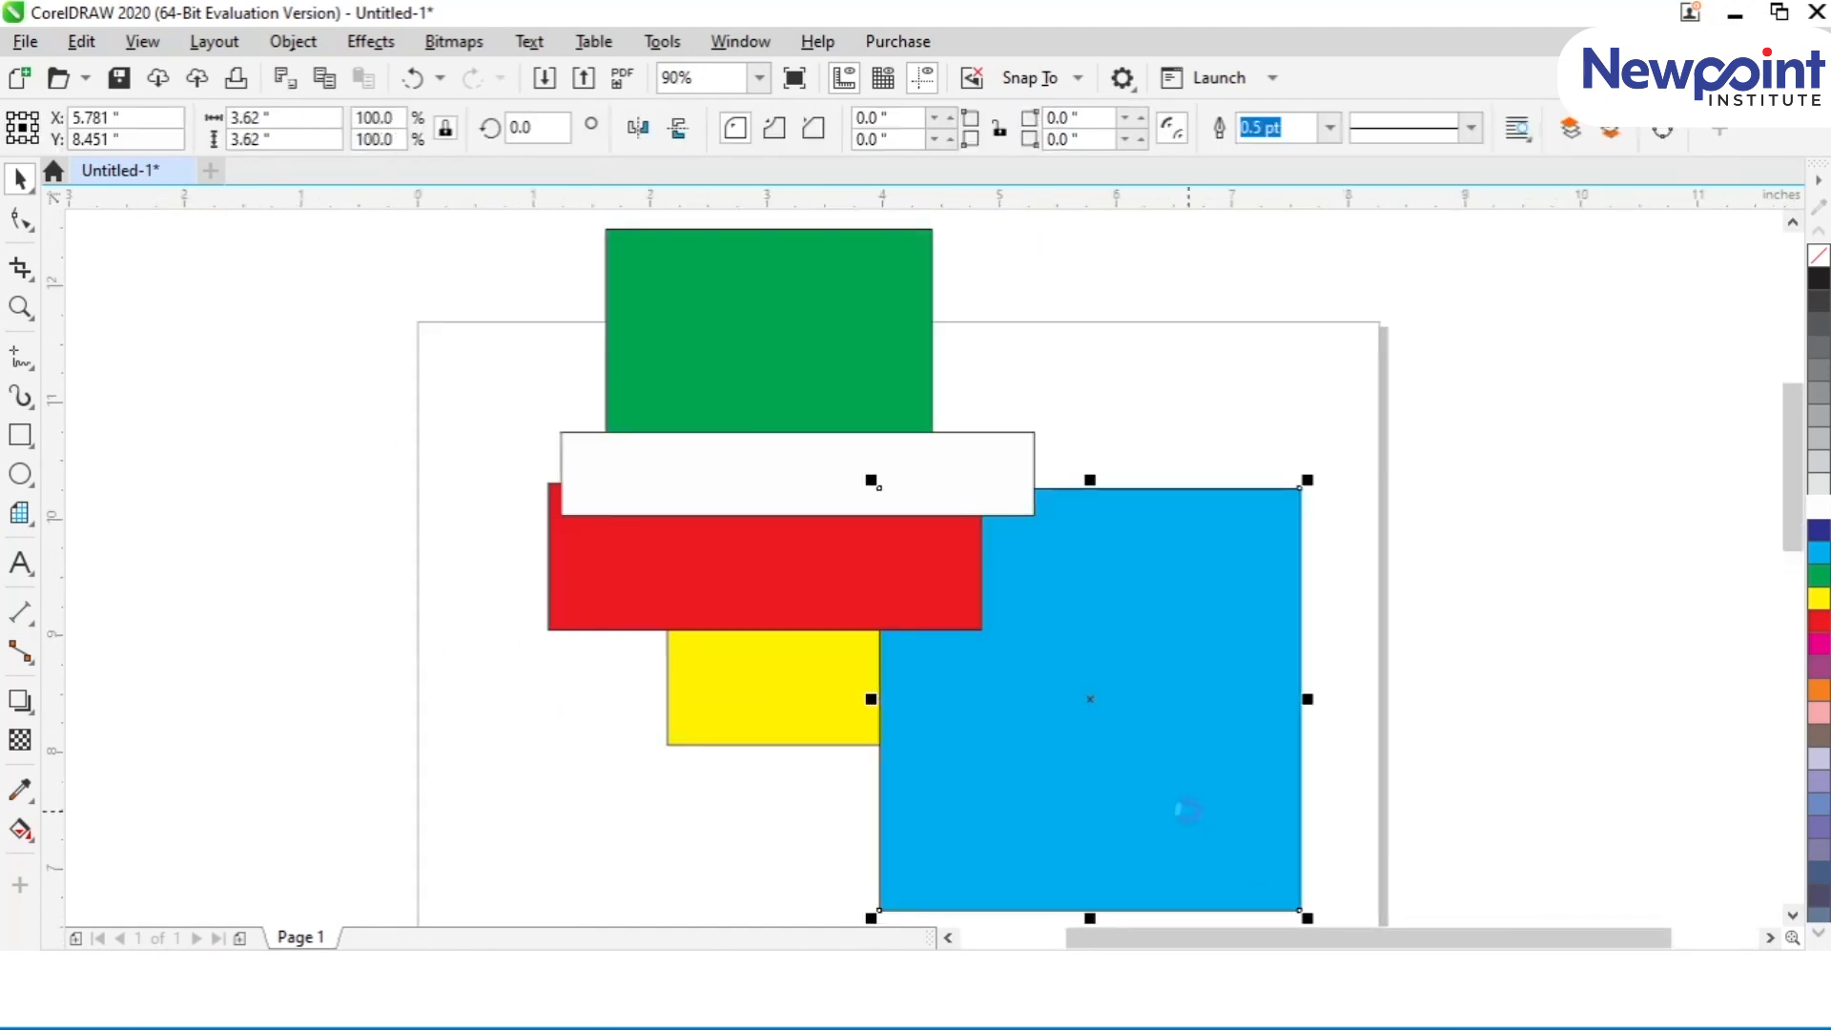
key(ctrl+Page_Up)
key(ctrl+Page_Up)
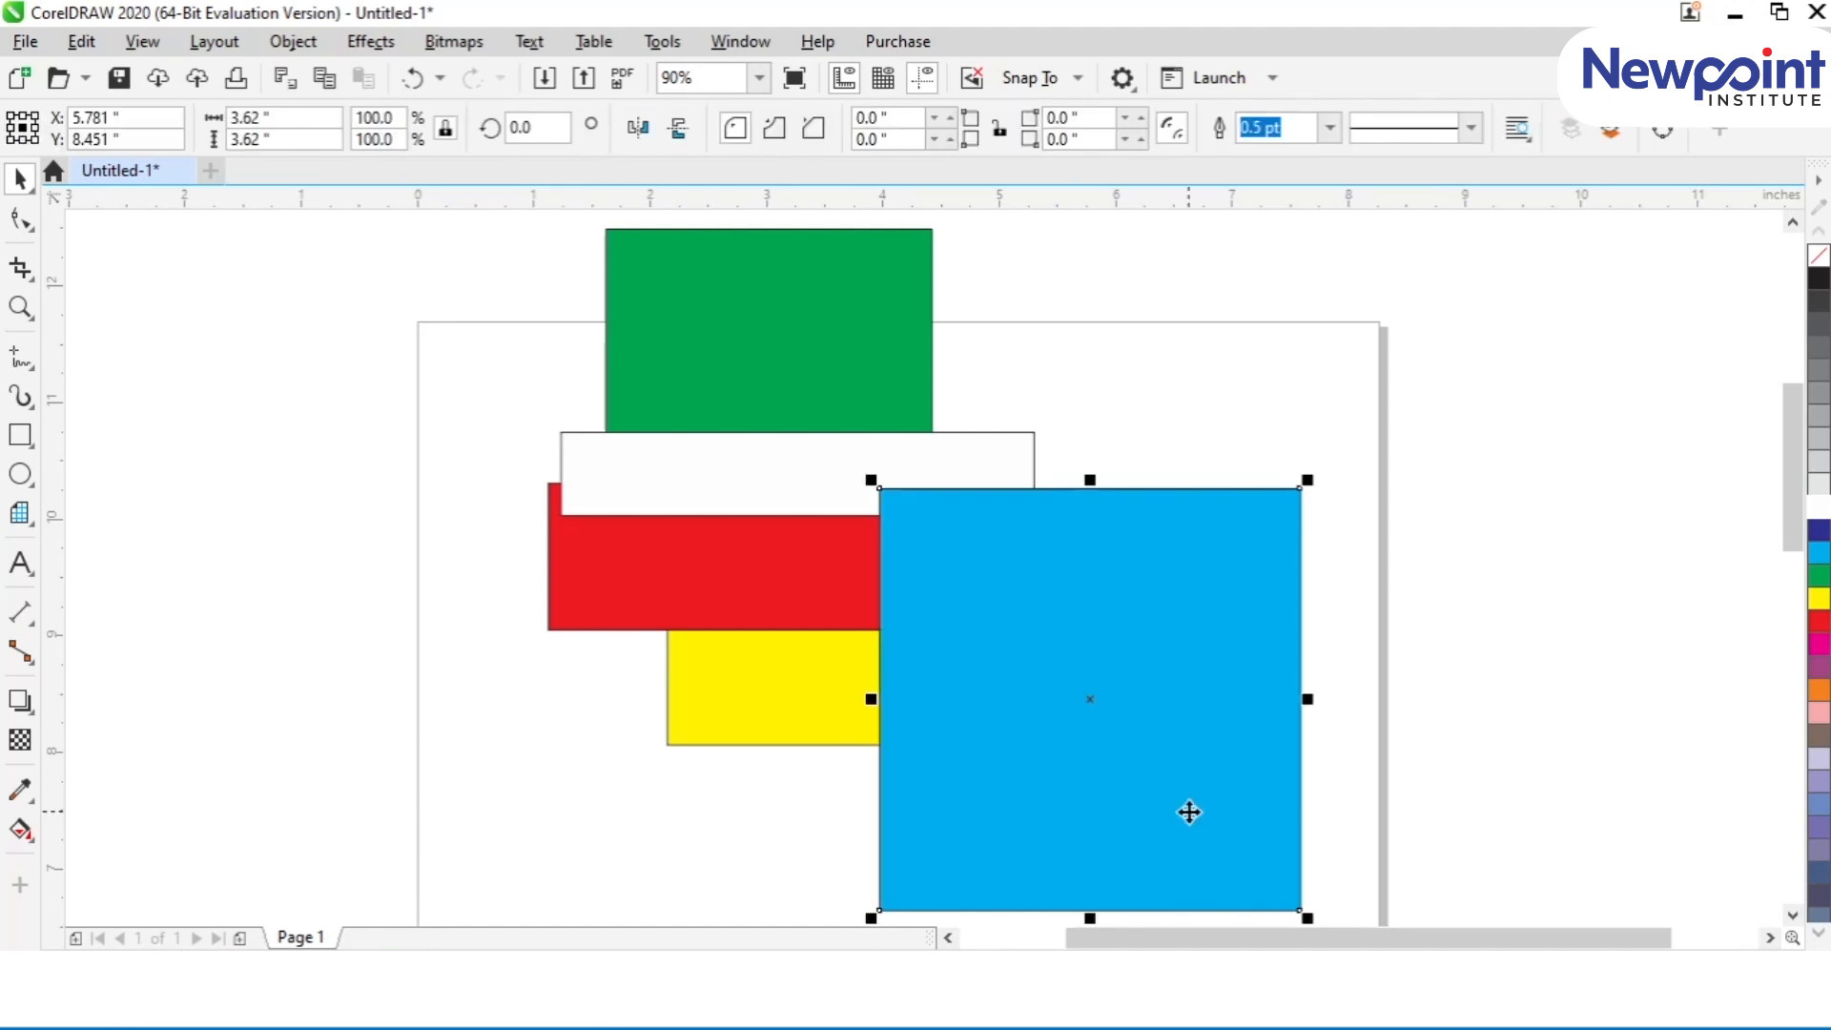
Step: Bring the yellow square forward in front of the blue square and stretch it upward to about 3.2 in tall
click(742, 723)
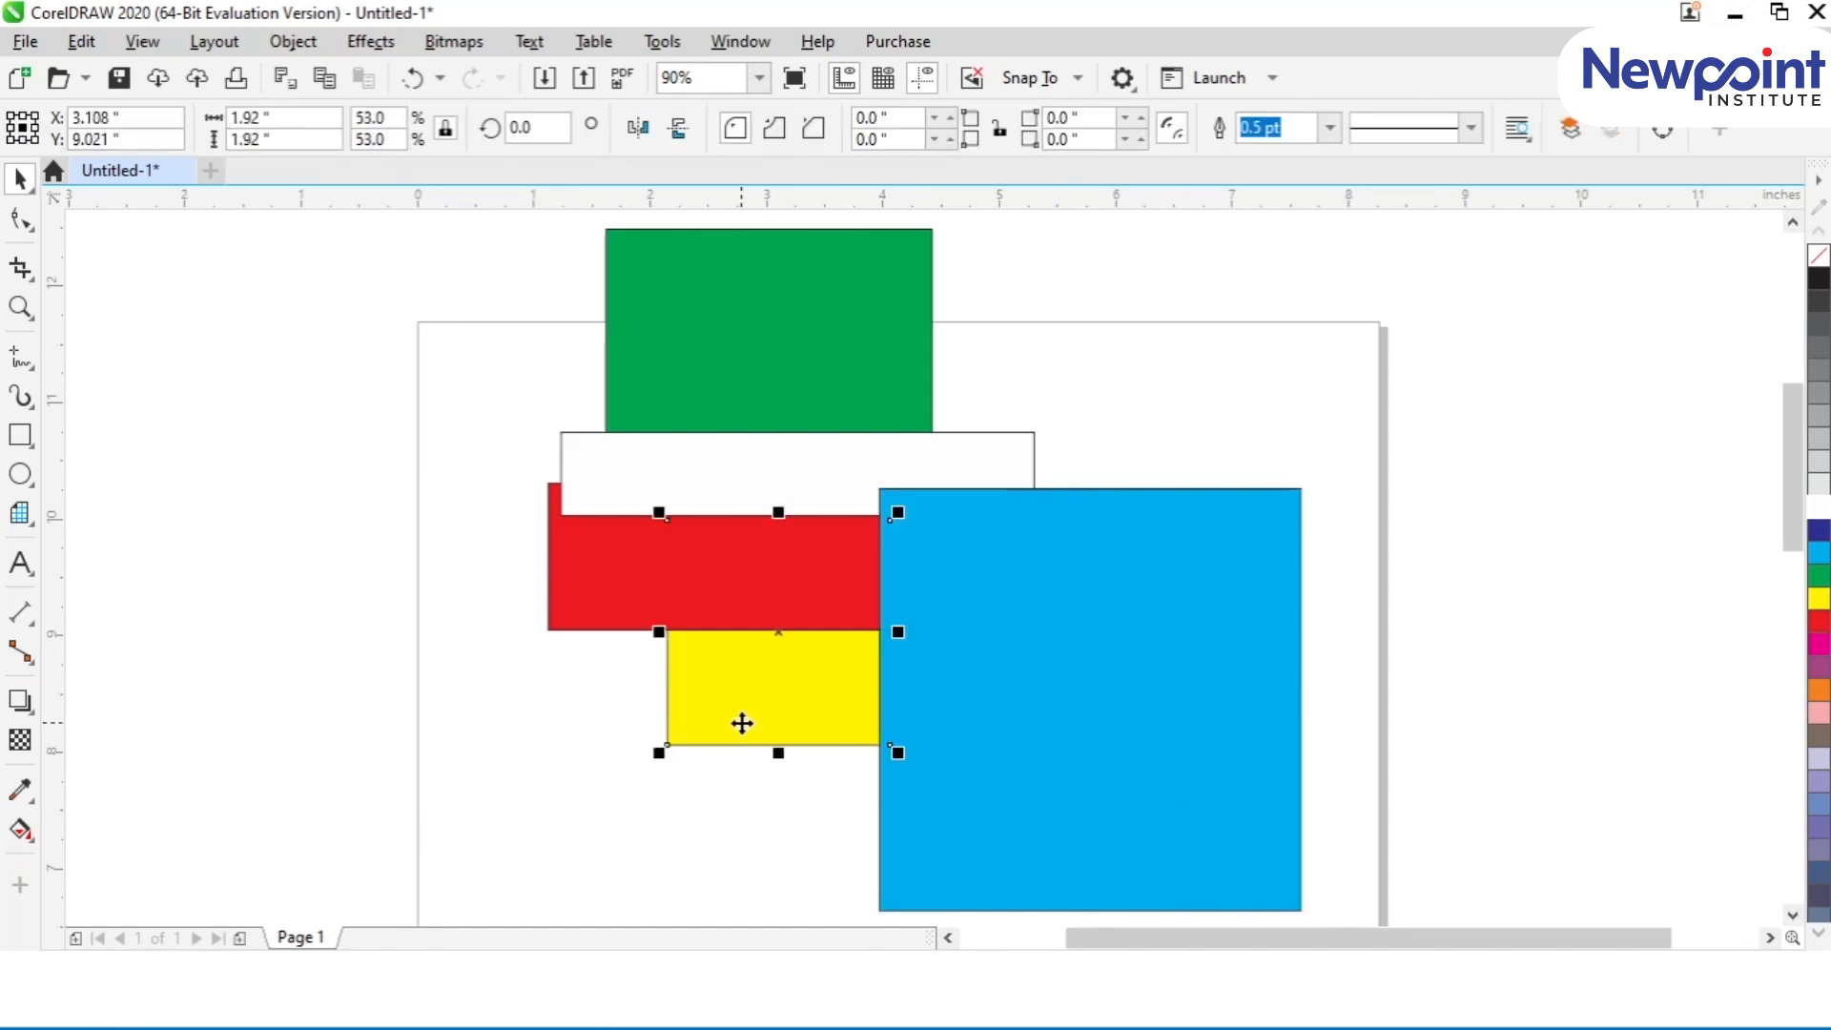
key(ctrl+Page_Up)
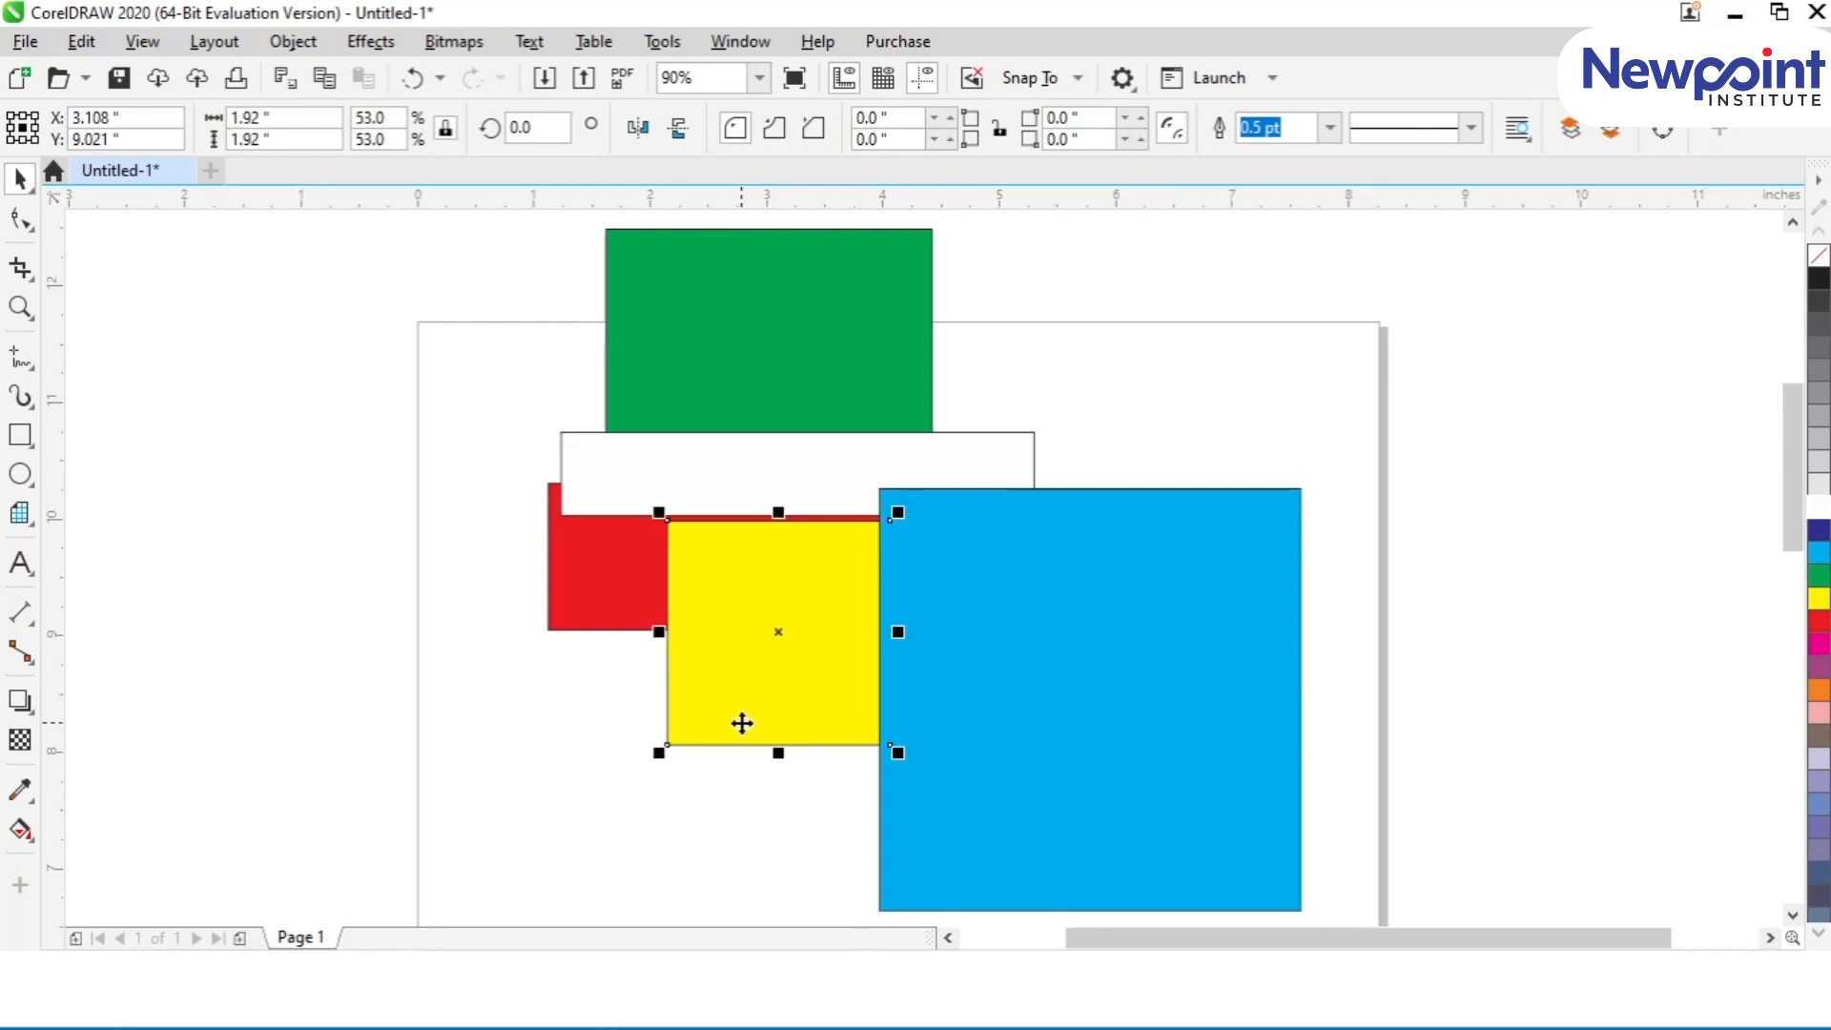
key(ctrl+Page_Up)
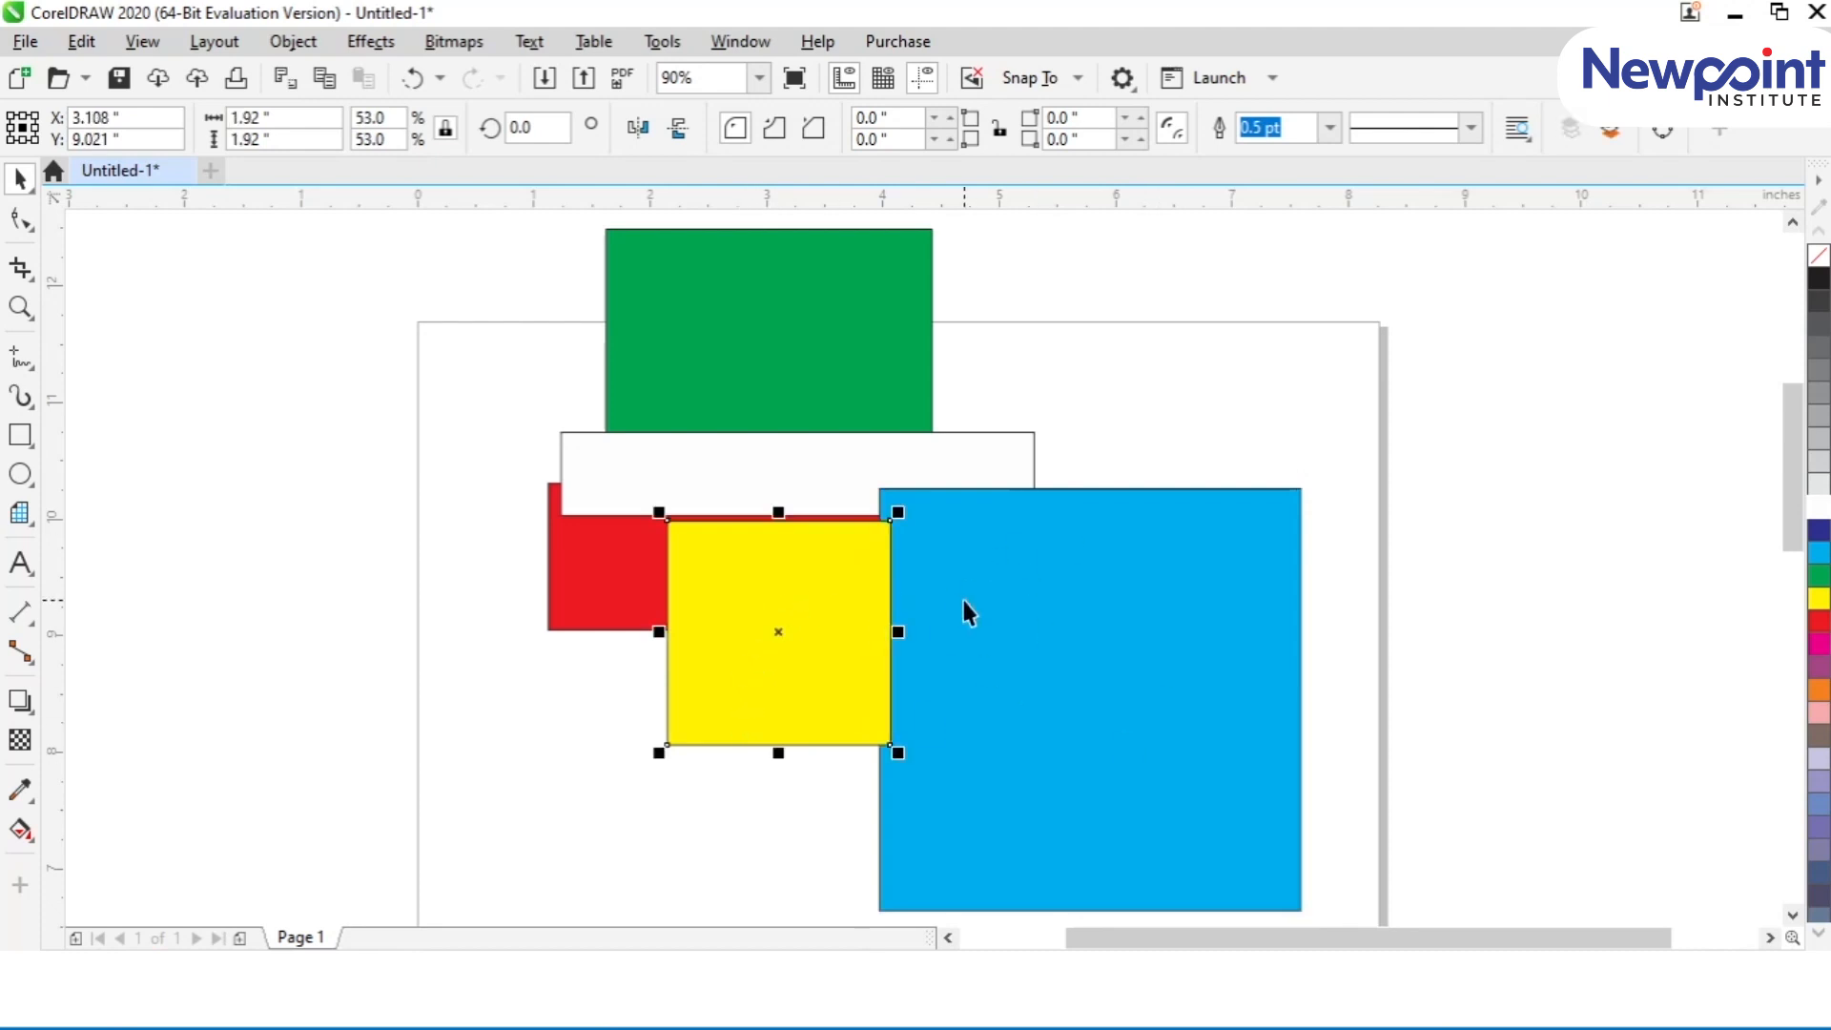
drag(779, 513, 779, 362)
Step: Send the yellow rectangle back through the stack one level at a time and bring it forward to the front again
key(ctrl+Page_Down)
key(ctrl+Page_Down)
key(ctrl+Page_Down)
Step: Send the red bar back three levels and bring it forward three levels, twice, ending at the front
key(ctrl+Page_Down)
key(ctrl+Page_Up)
key(ctrl+Page_Up)
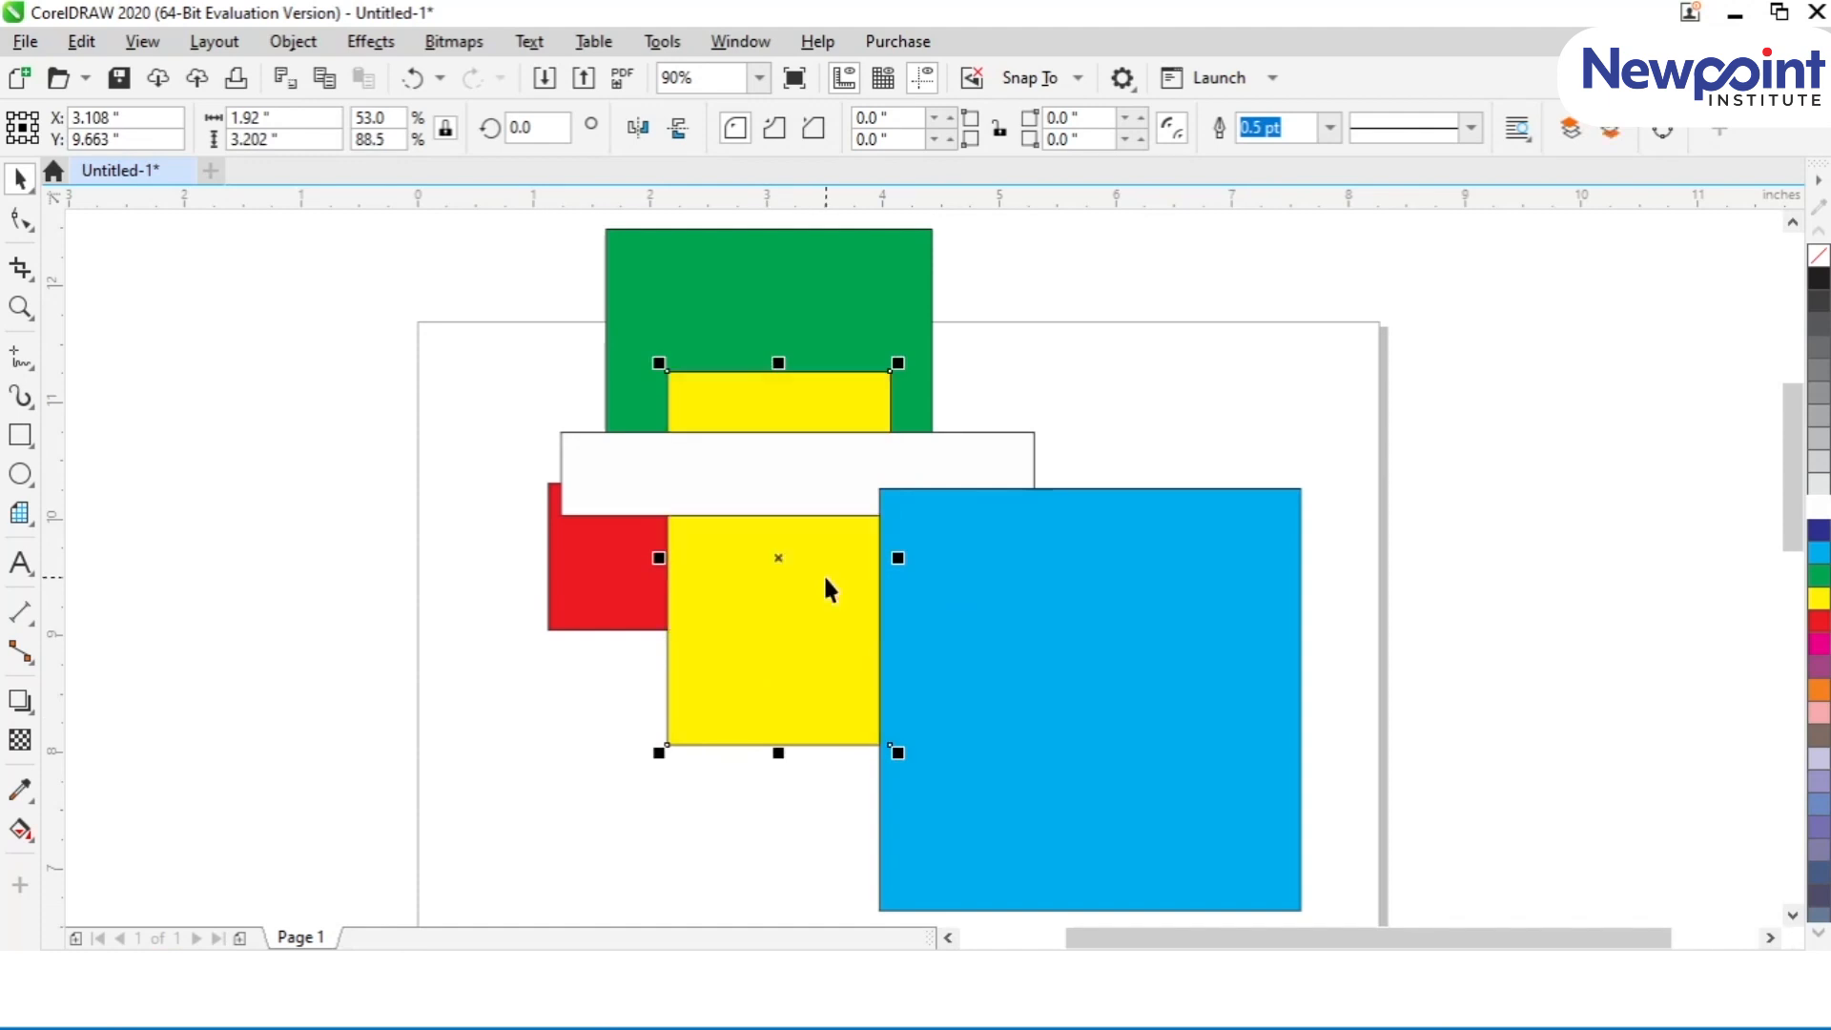
key(ctrl+Page_Up)
key(ctrl+Page_Up)
Step: Bring the red bar forward one level at a time until it is in front of the yellow rectangle
click(599, 603)
key(ctrl+Page_Up)
key(ctrl+Page_Up)
key(ctrl+Page_Up)
key(ctrl+Page_Down)
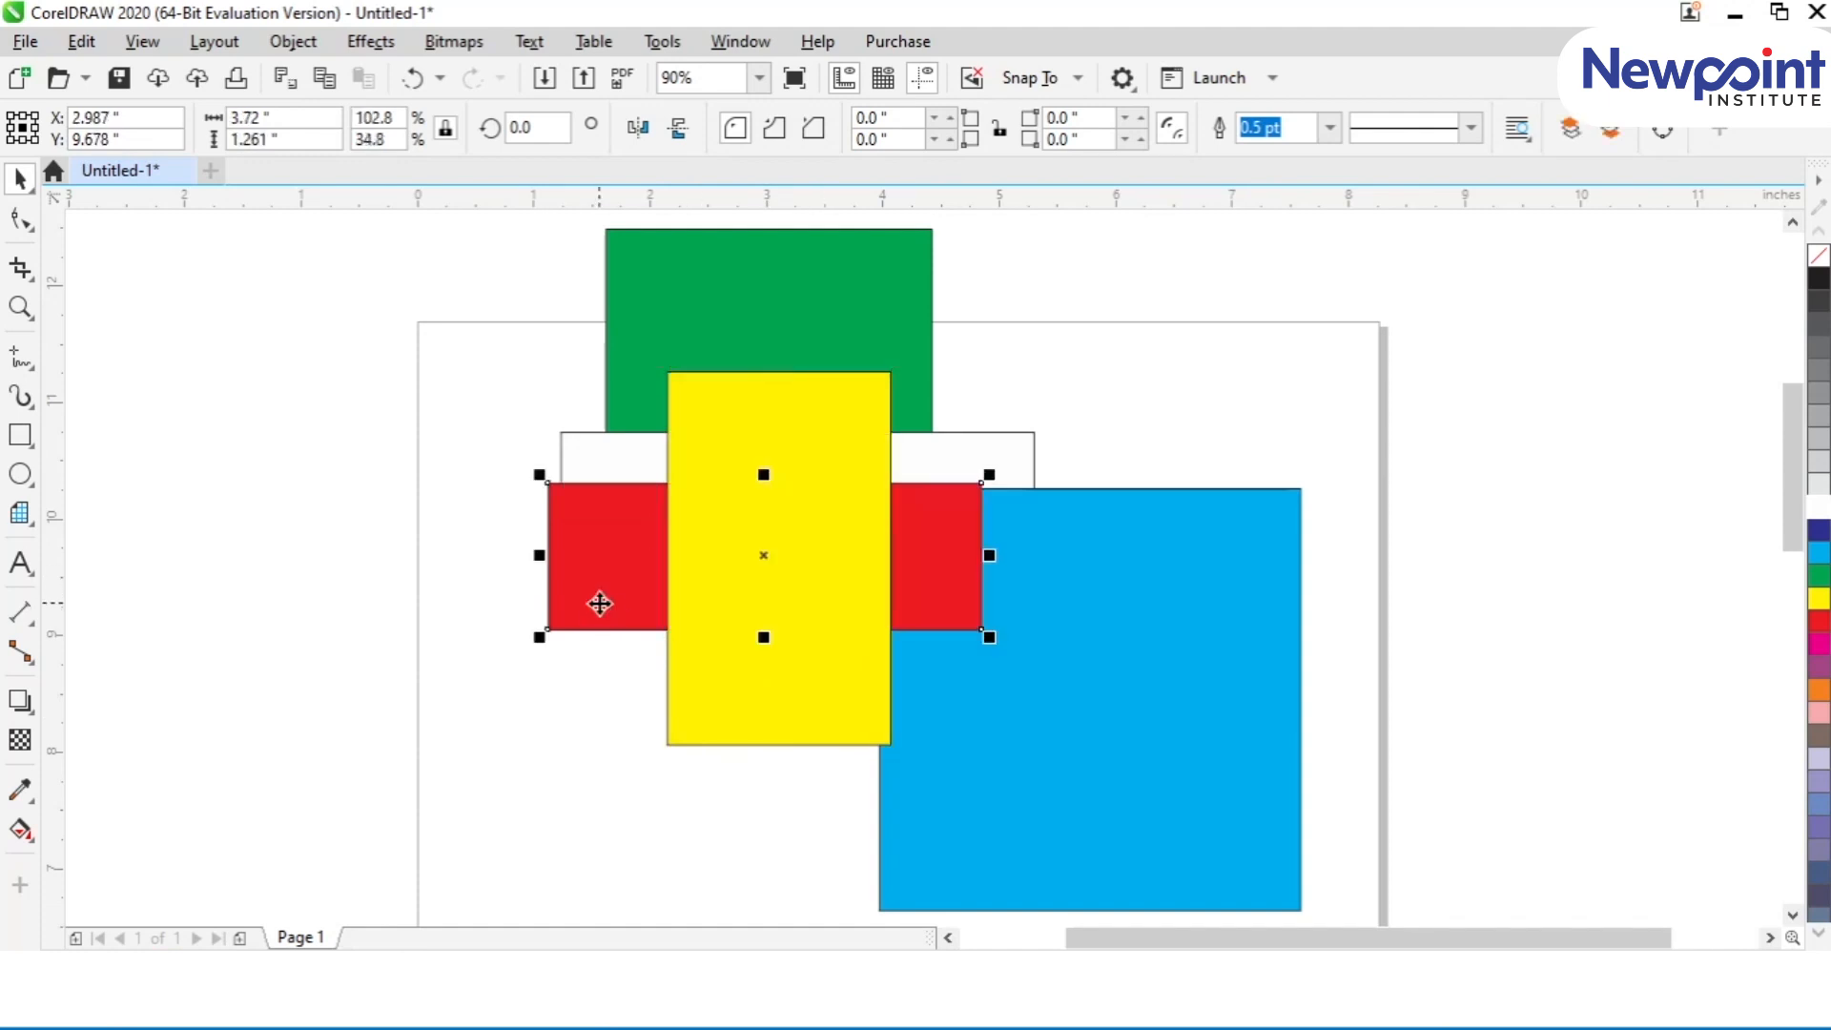
key(ctrl+Page_Down)
key(ctrl+Page_Down)
key(ctrl+Page_Up)
key(ctrl+Page_Up)
key(ctrl+Page_Up)
key(ctrl+Page_Down)
key(ctrl+Page_Down)
key(ctrl+Page_Down)
key(ctrl+Page_Up)
key(ctrl+Page_Up)
key(ctrl+Page_Up)
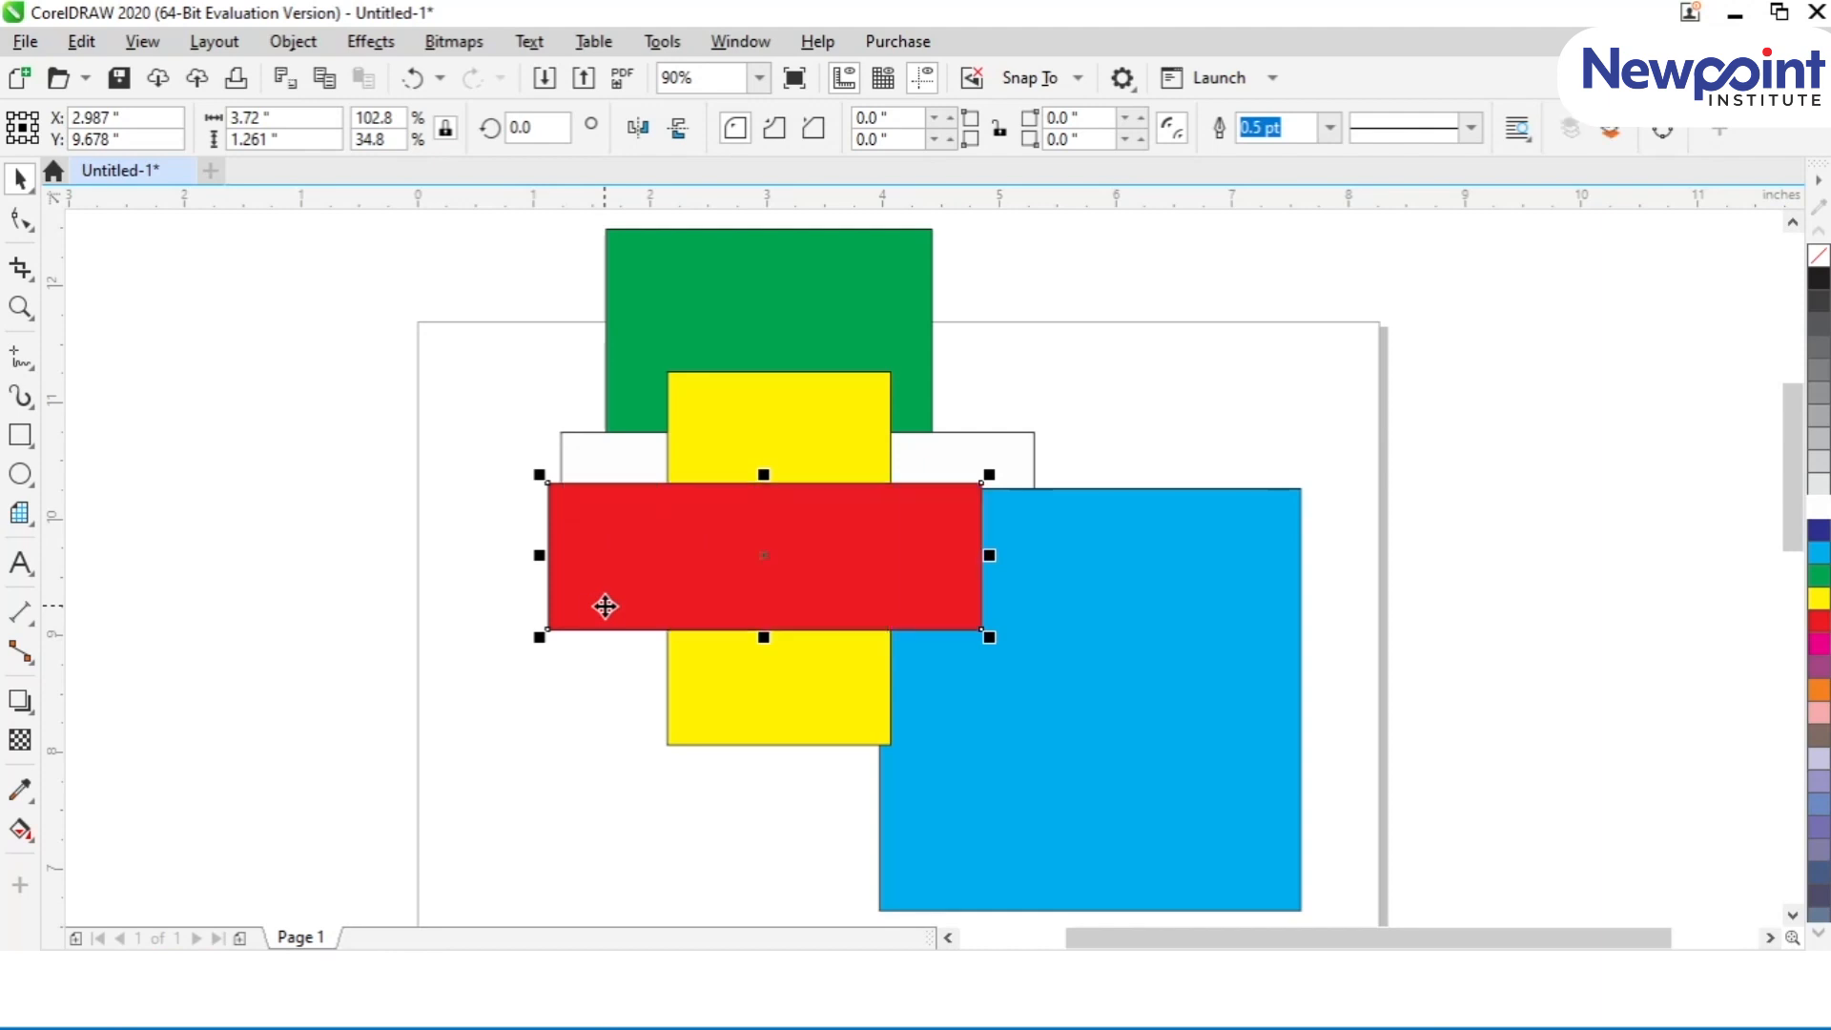
Step: Stretch the blue square upward and toward the yellow rectangle until it measures about 4.85 by 4.89 in
click(981, 712)
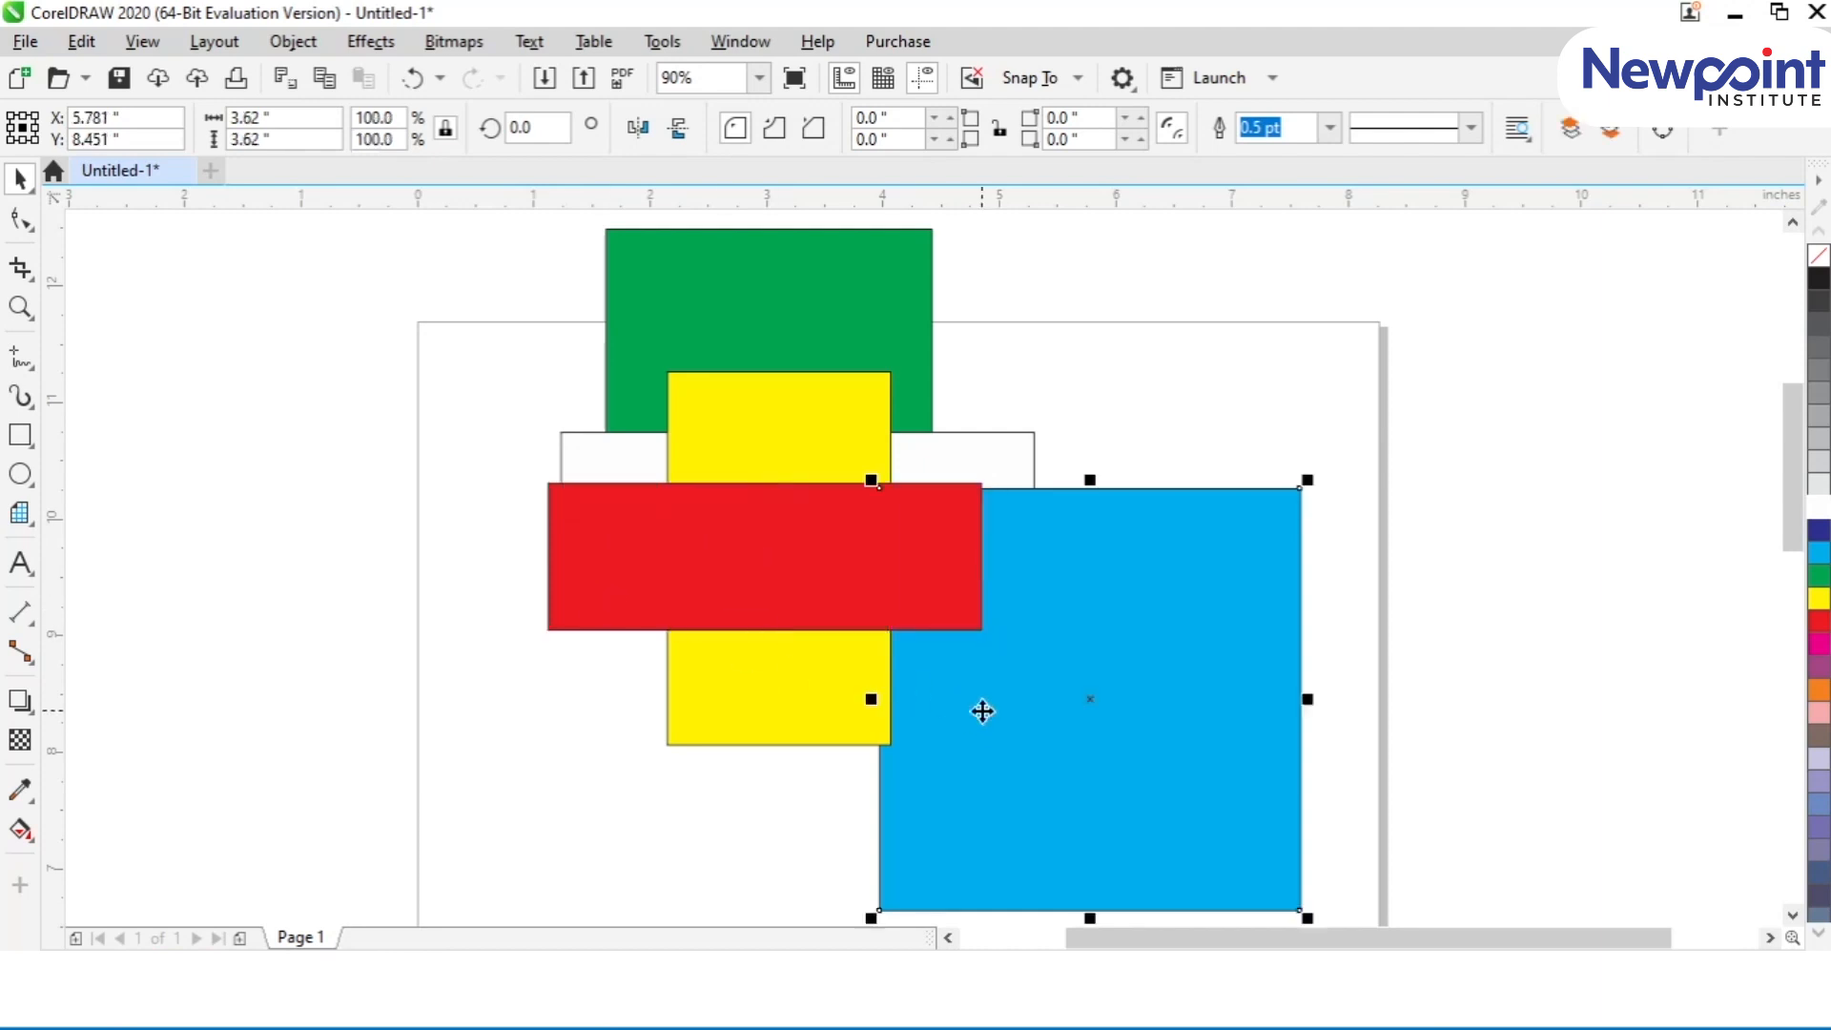
drag(1088, 480, 1071, 333)
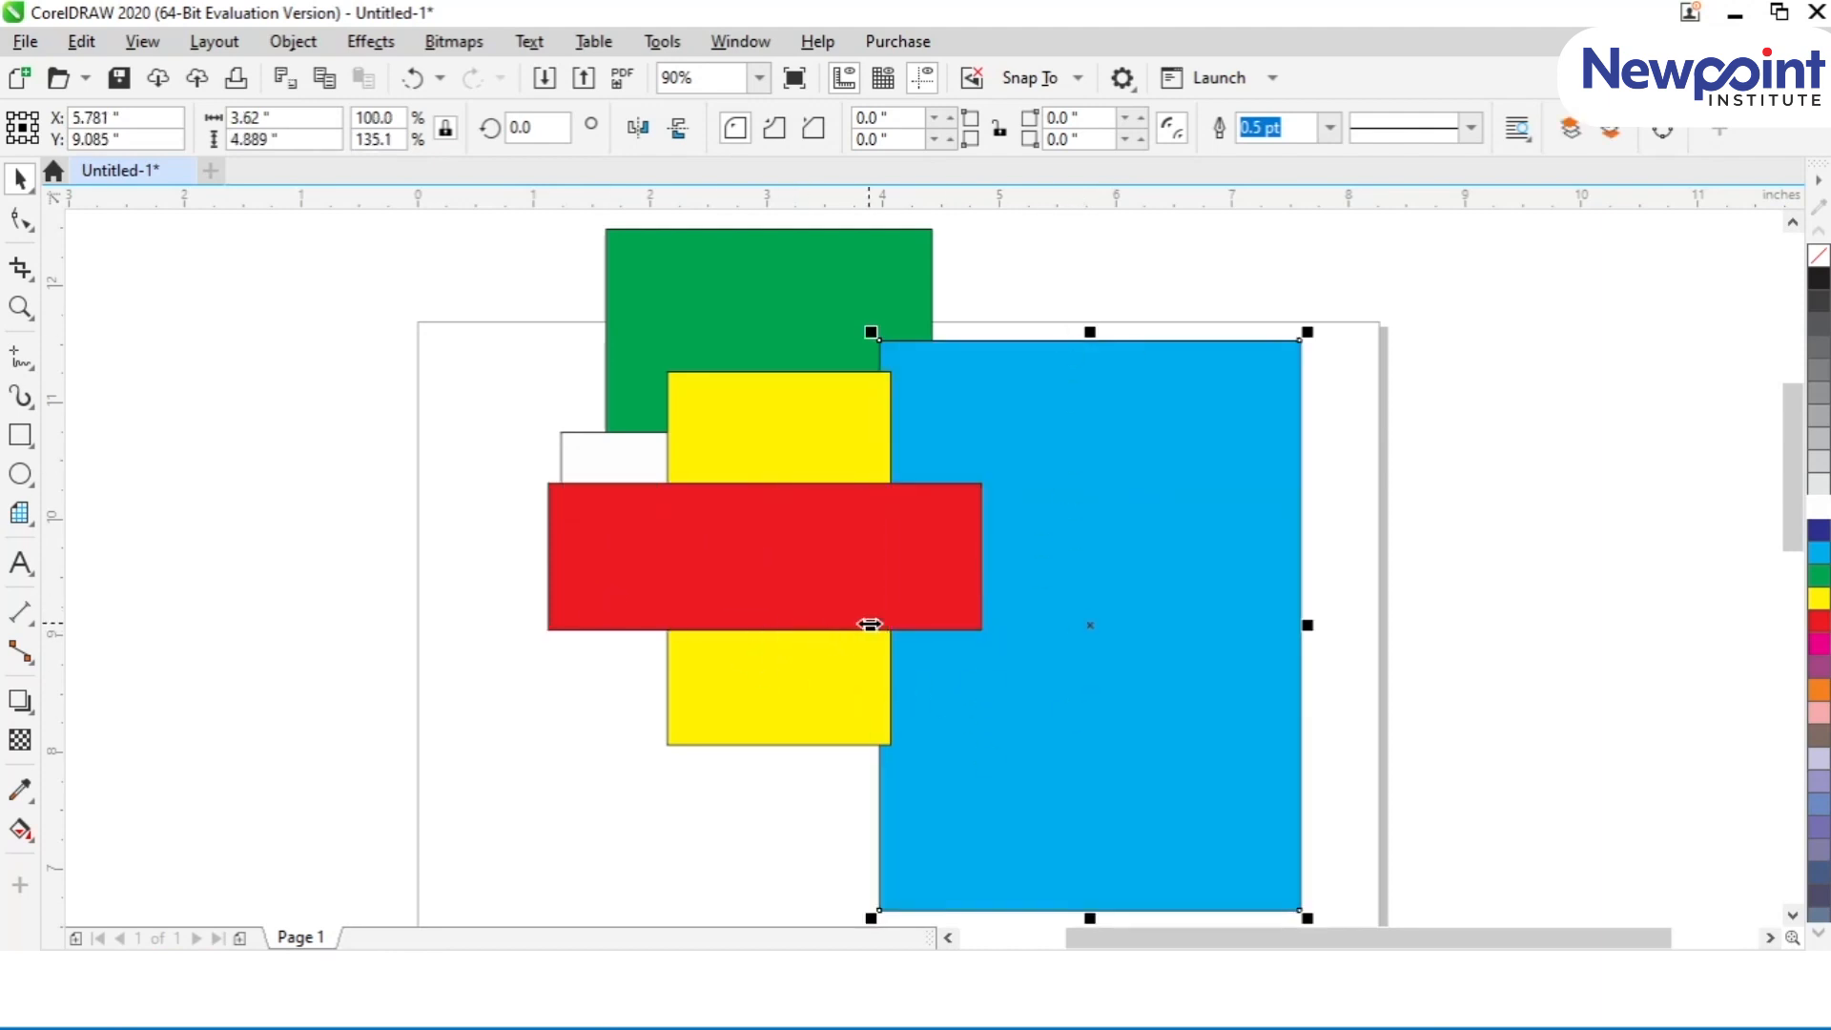
drag(870, 625, 728, 622)
Step: Move the blue rectangle forward and back one level repeatedly, ending one level forward, between the yellow rectangle and the red bar
key(ctrl+Page_Up)
key(ctrl+Page_Down)
key(ctrl+Page_Up)
key(ctrl+Page_Down)
key(ctrl+Page_Up)
key(ctrl+Page_Down)
key(ctrl+Page_Up)
key(ctrl+Page_Down)
key(ctrl+Page_Up)
key(ctrl+Page_Down)
key(ctrl+Page_Up)
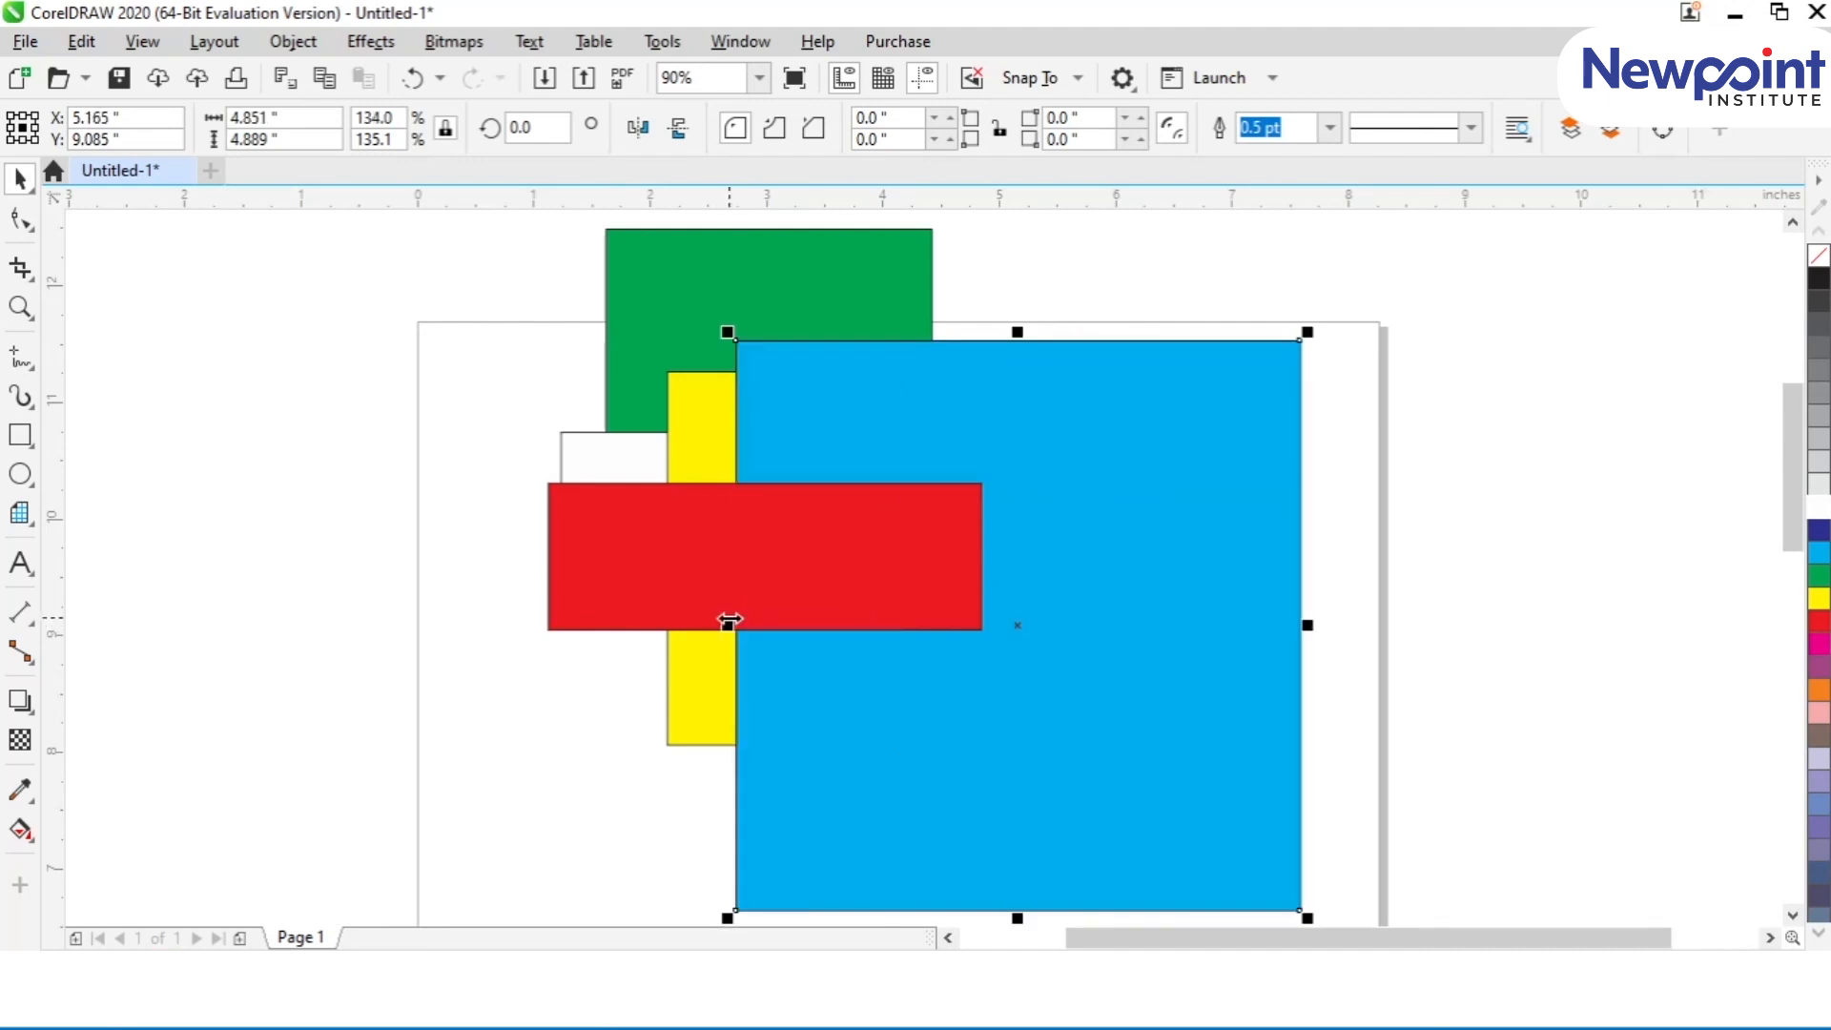
Step: Send the blue rectangle to the very back and bring it to the very front repeatedly, ending in front of all shapes
key(shift+Page_Down)
key(shift+Page_Up)
key(shift+Page_Down)
key(shift+Page_Up)
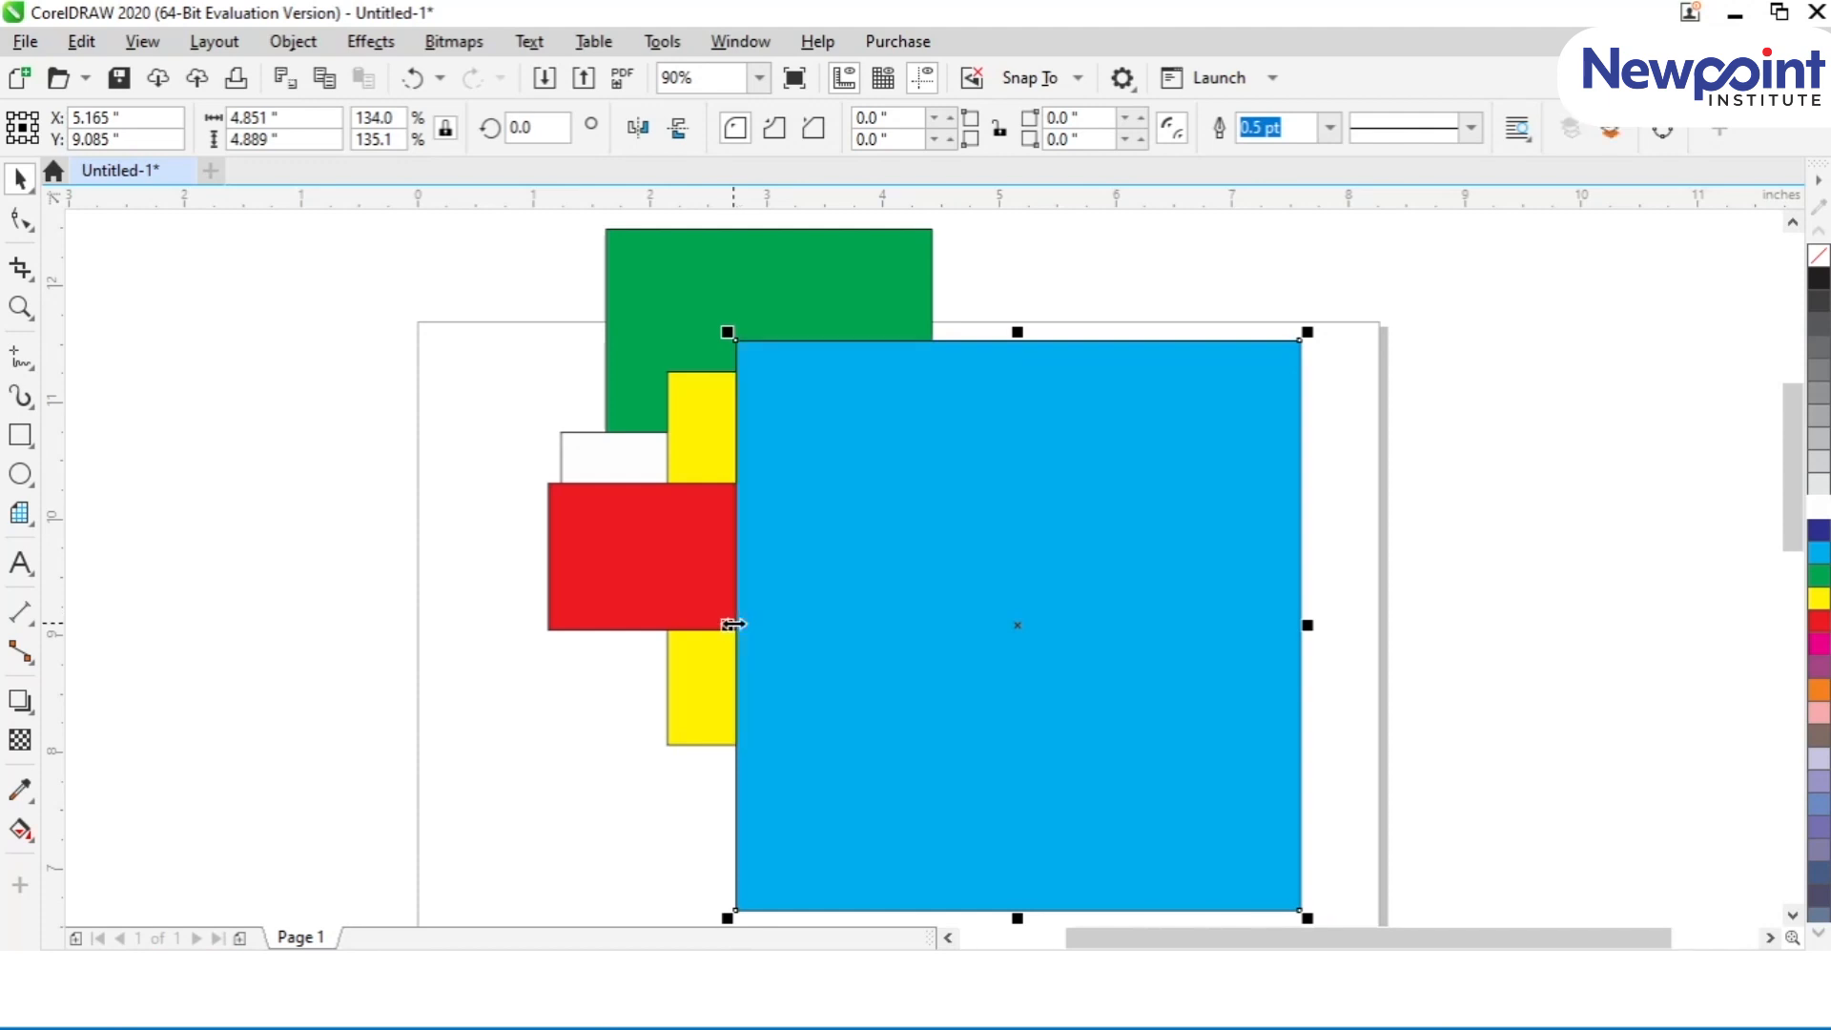
key(shift+Page_Down)
key(shift+Page_Up)
key(shift+Page_Down)
key(shift+Page_Up)
key(shift+Page_Down)
key(shift+Page_Up)
key(shift+Page_Down)
key(shift+Page_Up)
key(shift+Page_Down)
key(shift+Page_Up)
key(shift+Page_Down)
key(shift+Page_Up)
Step: Pull the overlapping blue, red, yellow, white and green rectangles apart across the page
click(992, 509)
click(988, 432)
drag(886, 449, 1096, 487)
drag(760, 568, 878, 762)
drag(789, 470, 481, 467)
click(699, 450)
drag(698, 446, 706, 254)
mouse_move(748, 449)
mouse_down()
mouse_move(764, 473)
mouse_move(760, 457)
mouse_up()
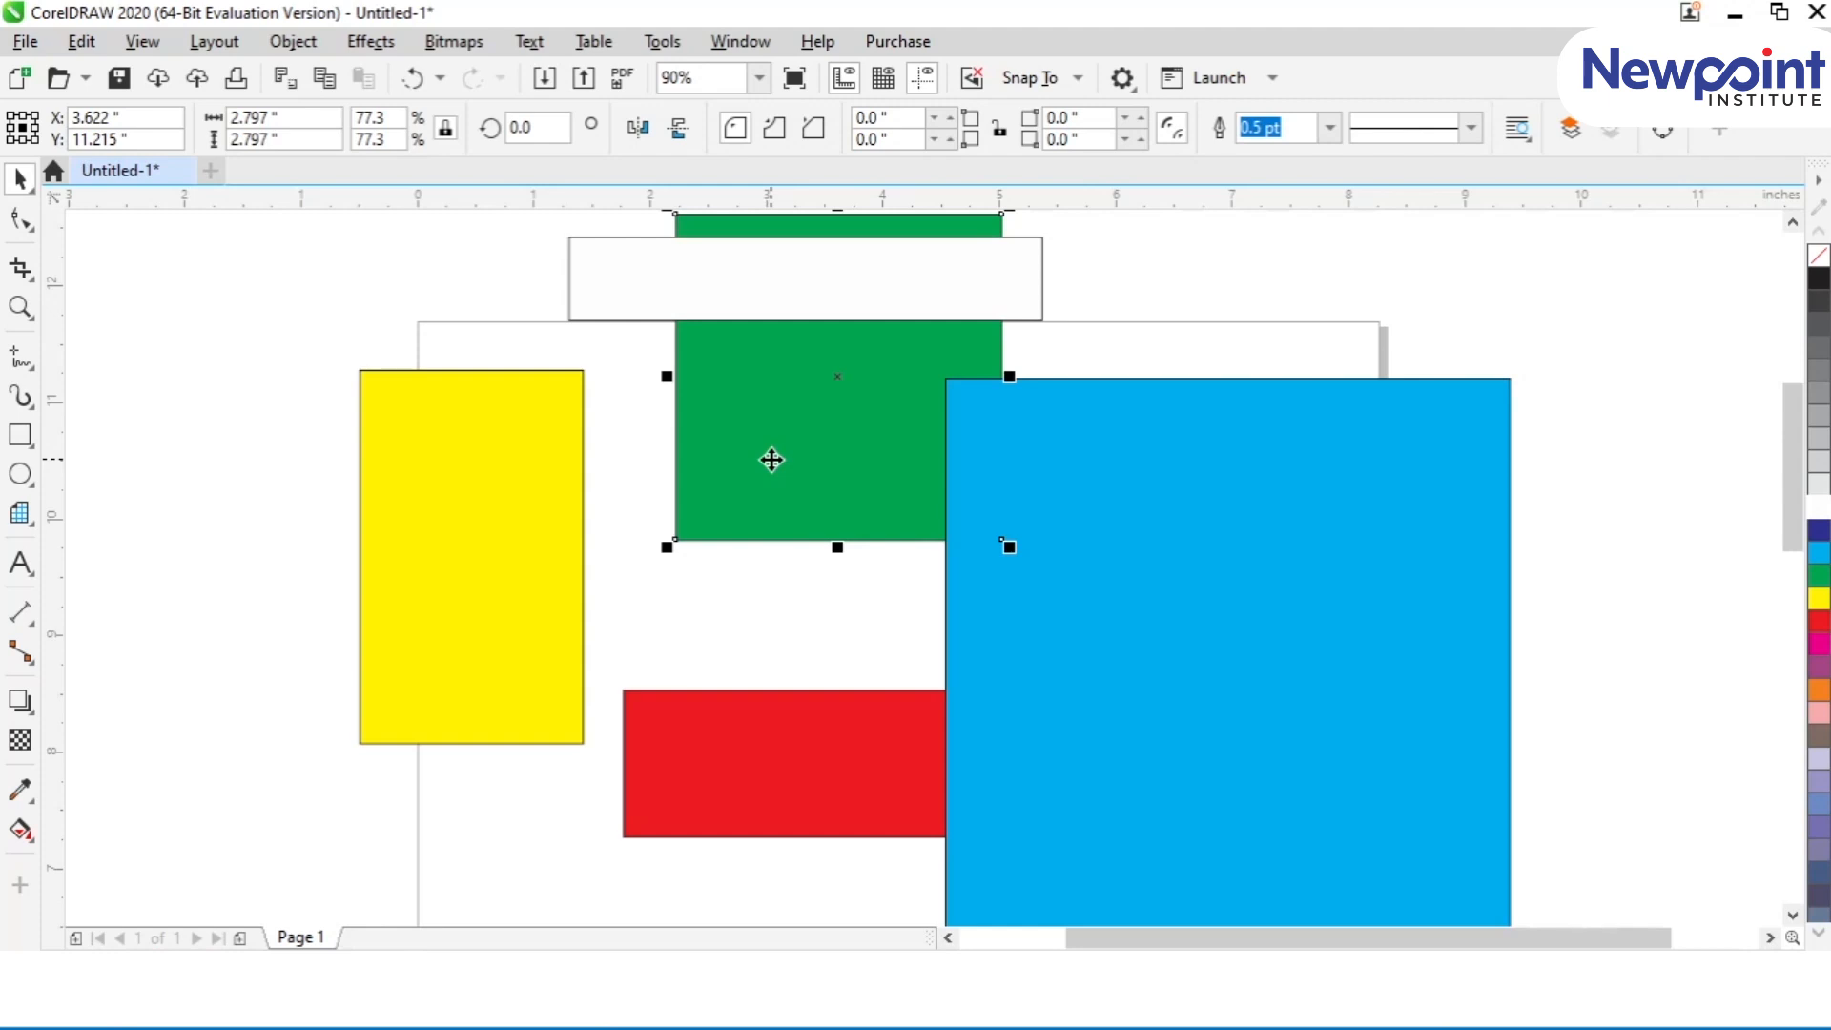
Step: Spread the shapes wider, with yellow and white toward the page's left side and blue and red beyond its right side
scroll(772, 459, down, 1)
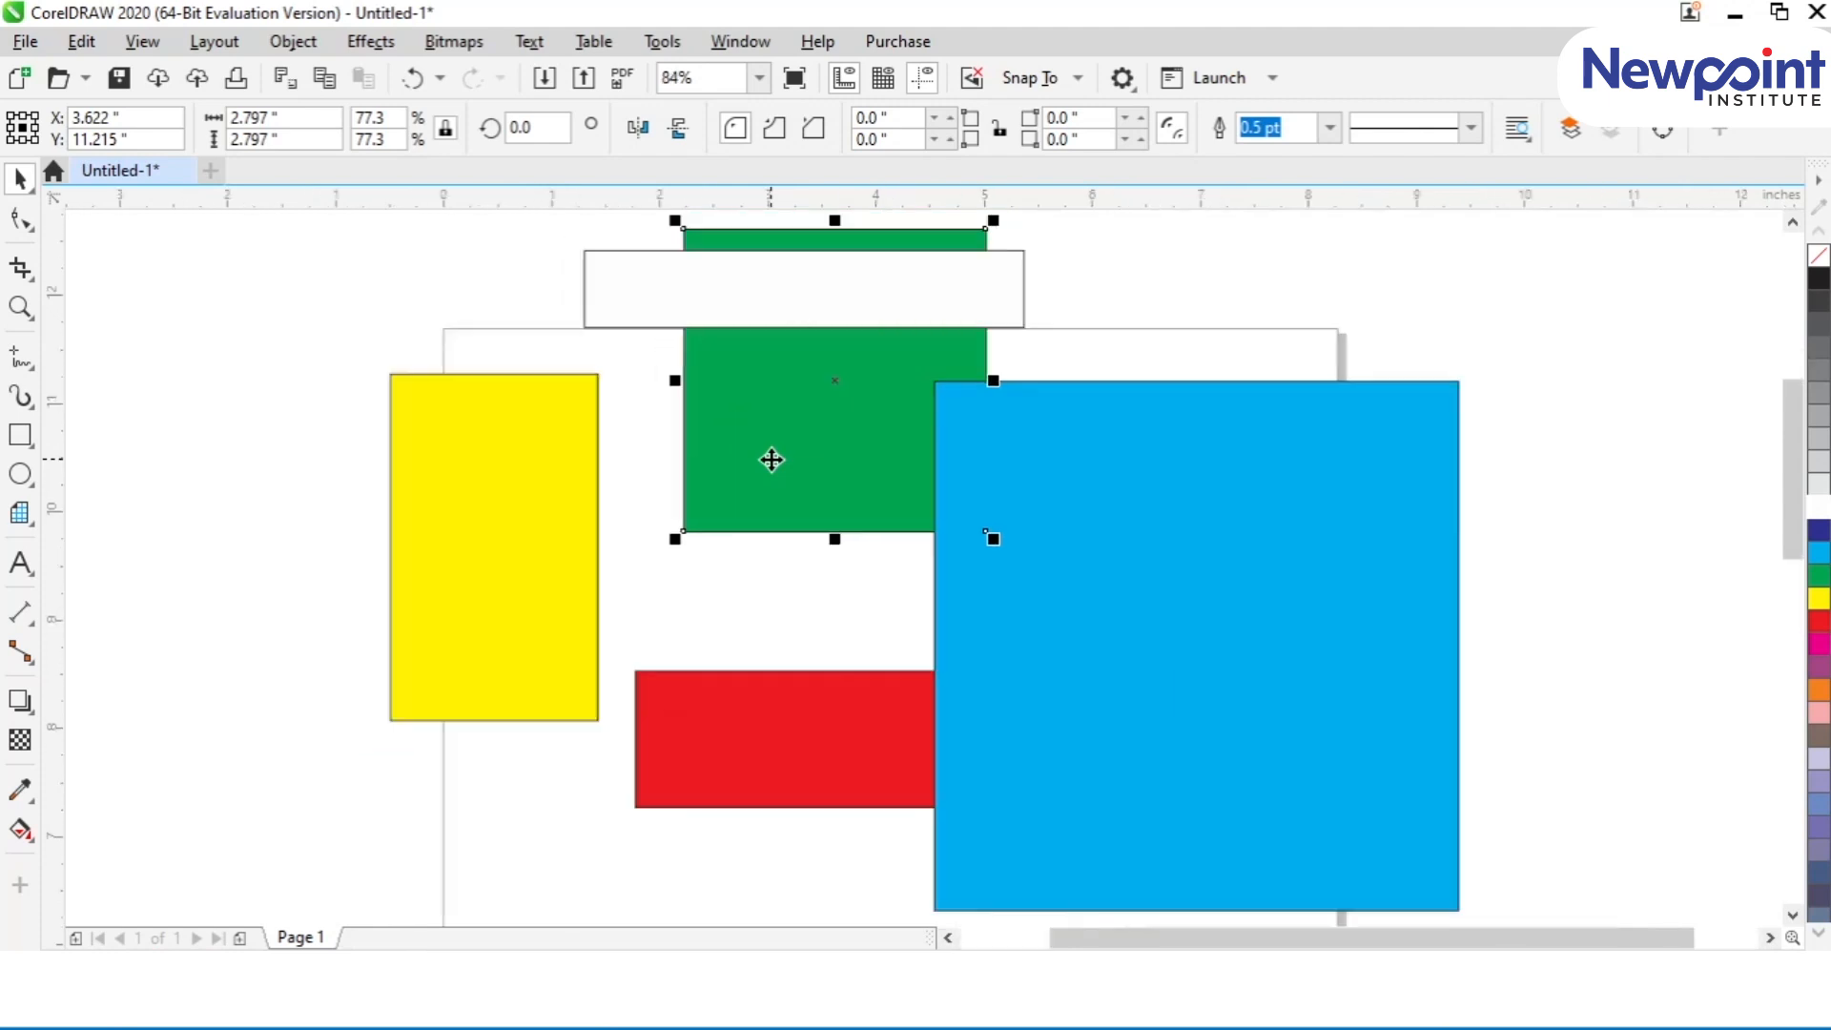
drag(442, 535, 238, 407)
drag(679, 255, 522, 342)
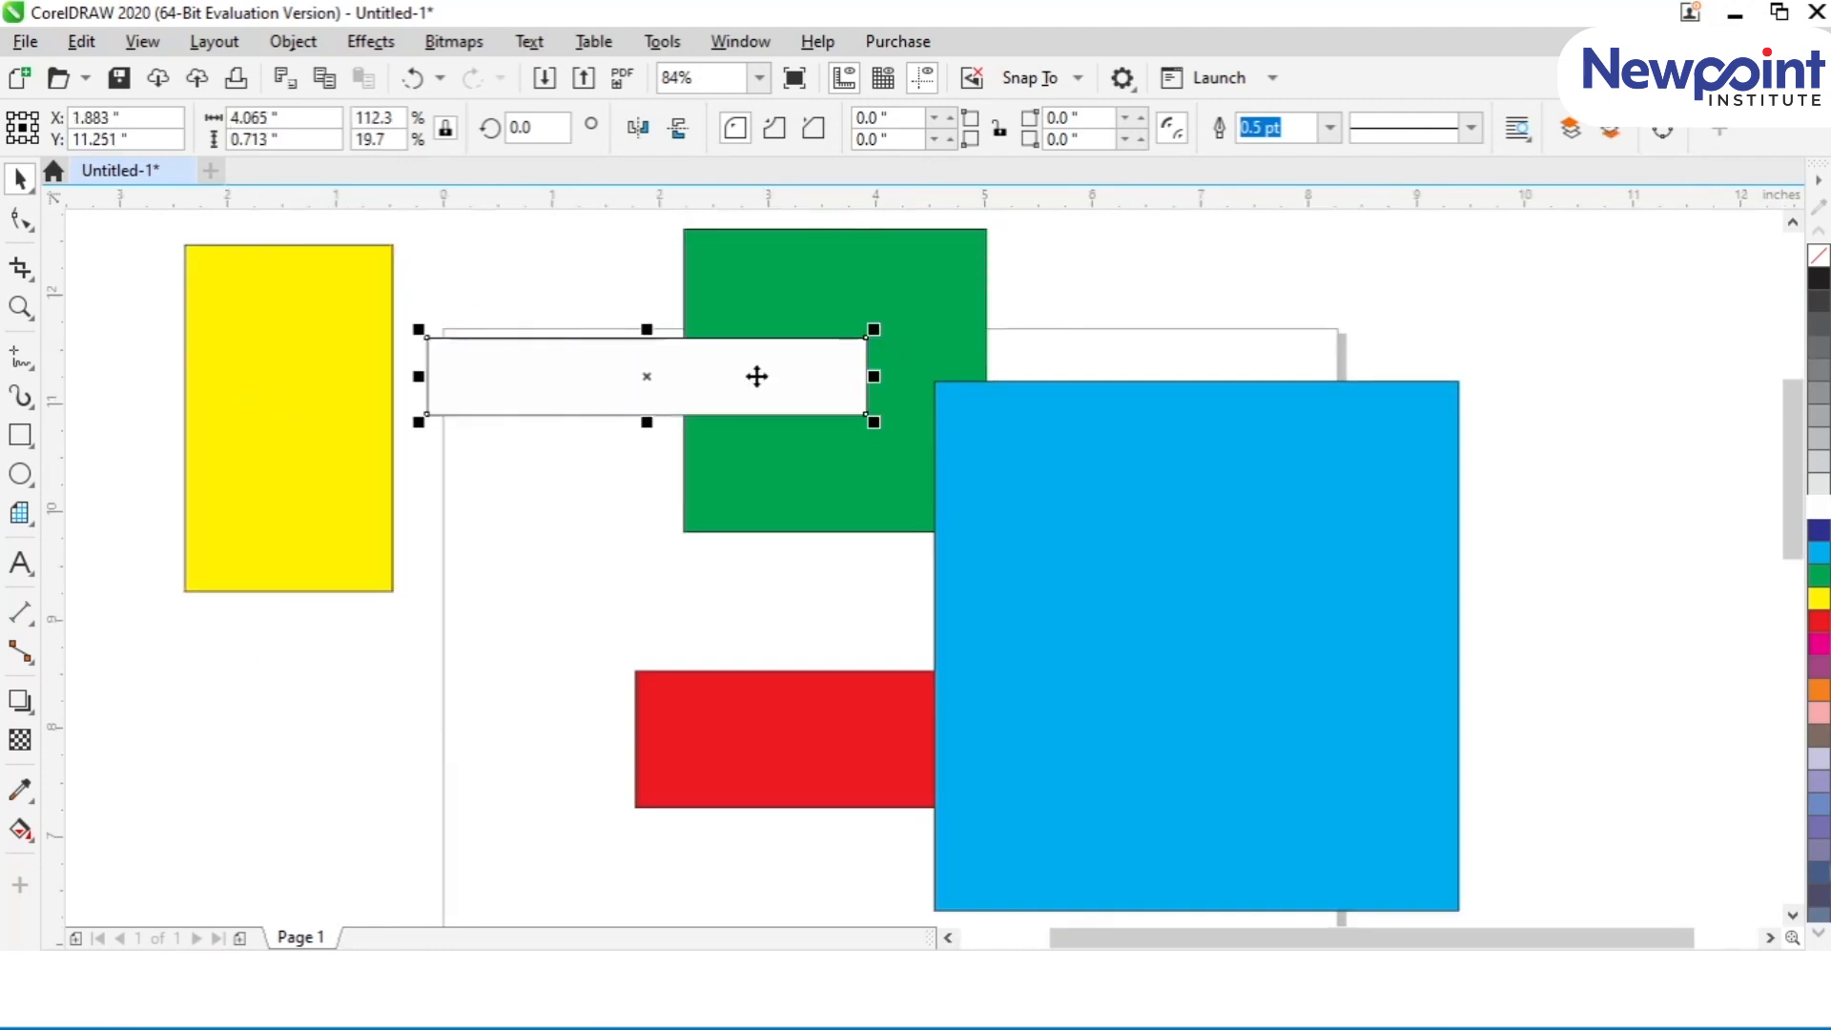
drag(1148, 508, 1368, 419)
drag(1632, 592, 1650, 504)
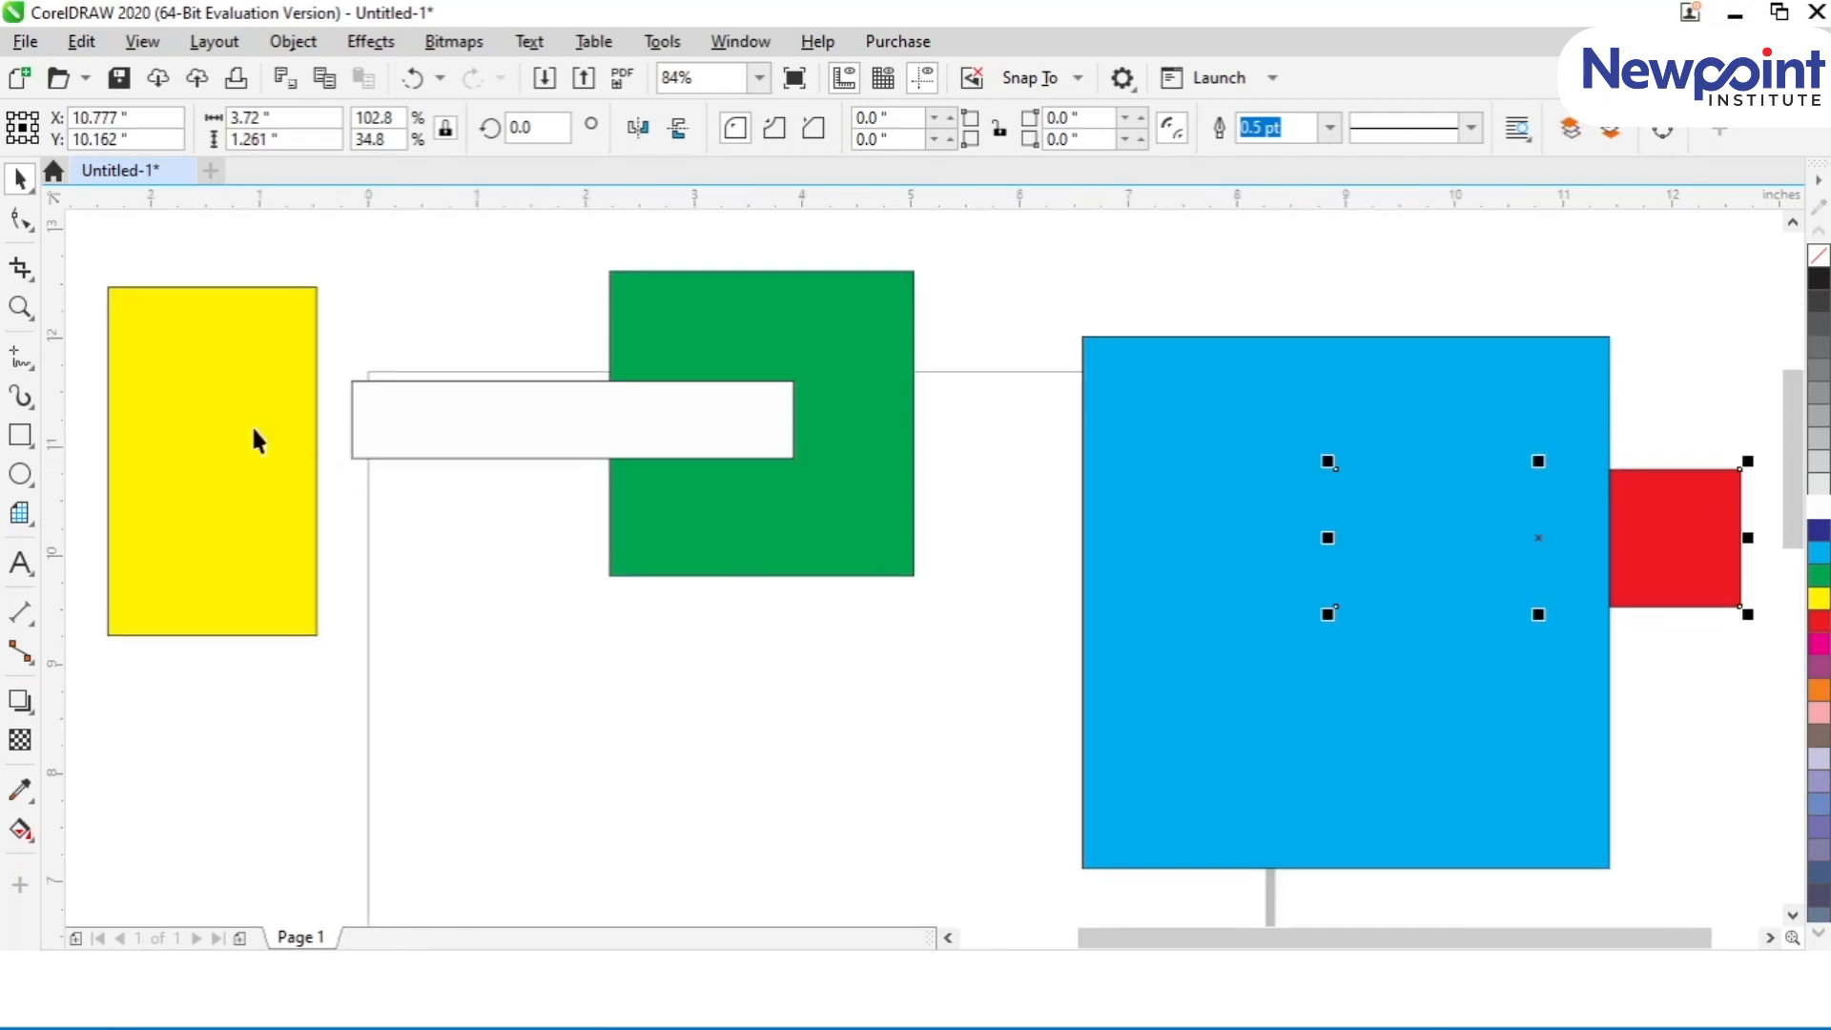
Step: Select all five shapes with the red bar last, and align their top edges, then their bottom edges, to it
click(311, 454)
shift+click(437, 440)
shift+click(820, 355)
shift+click(1219, 449)
shift+click(1684, 506)
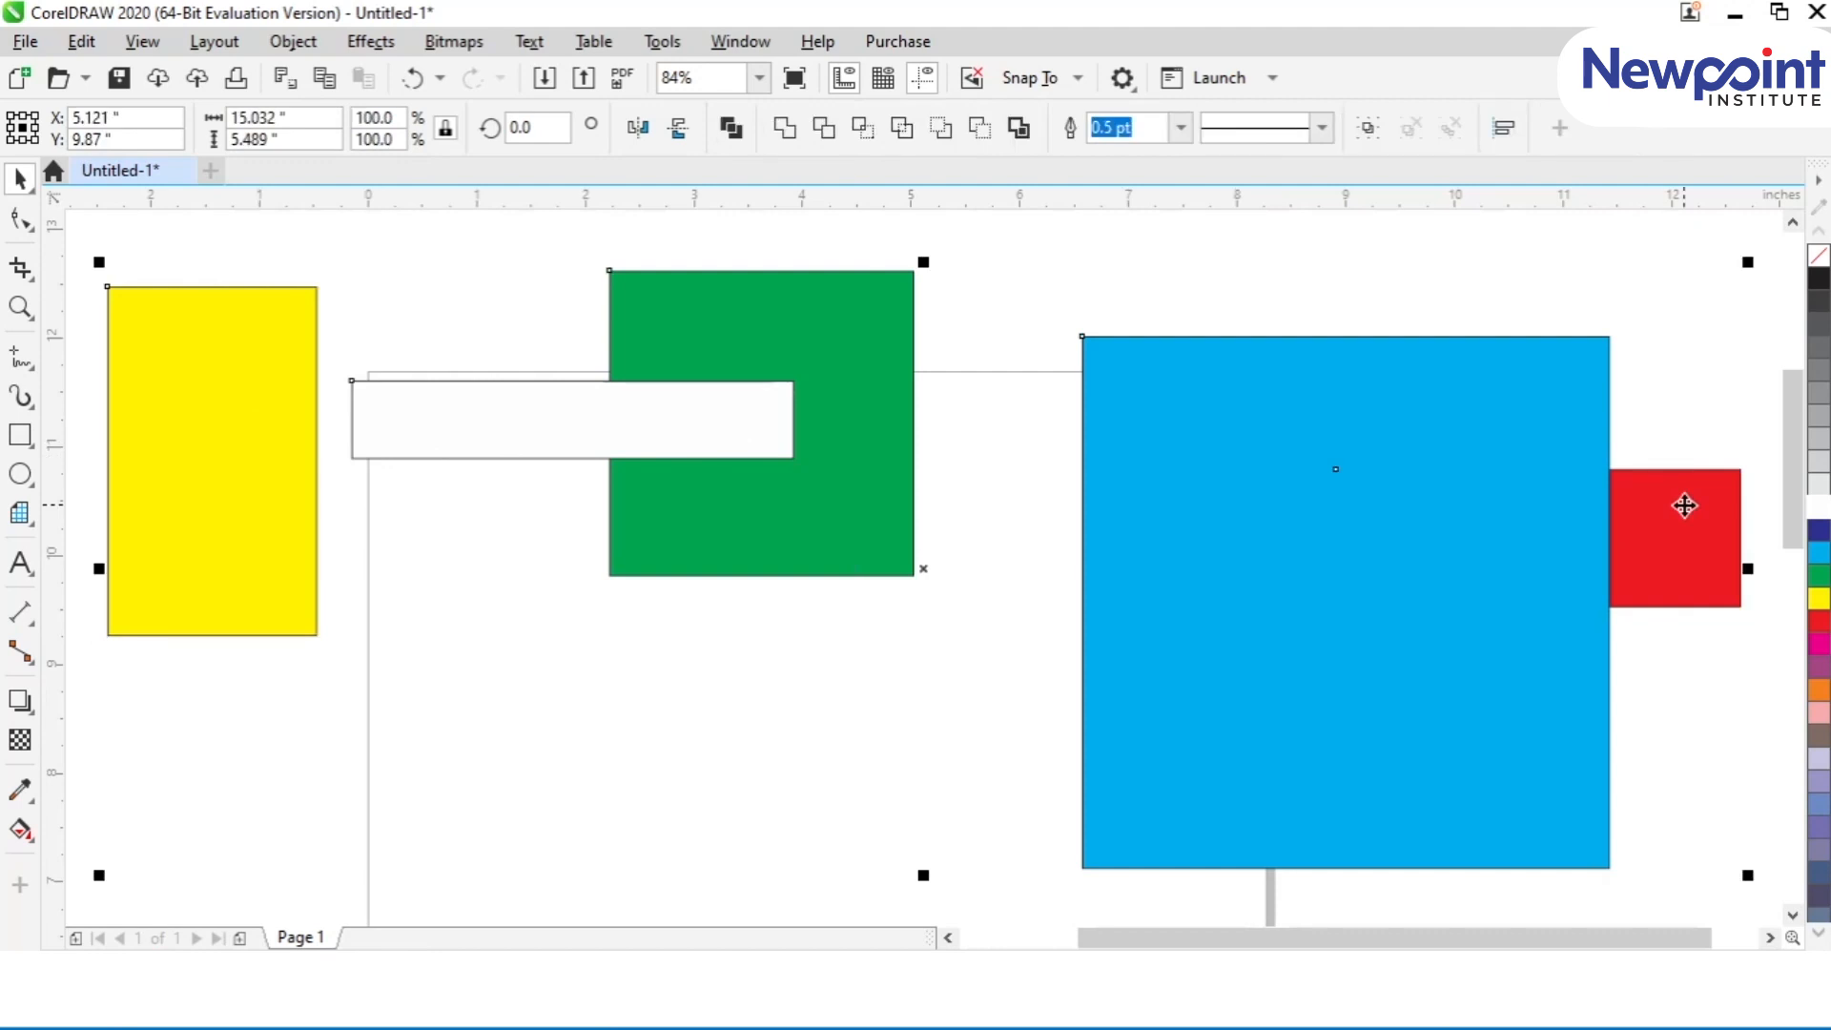
key(t)
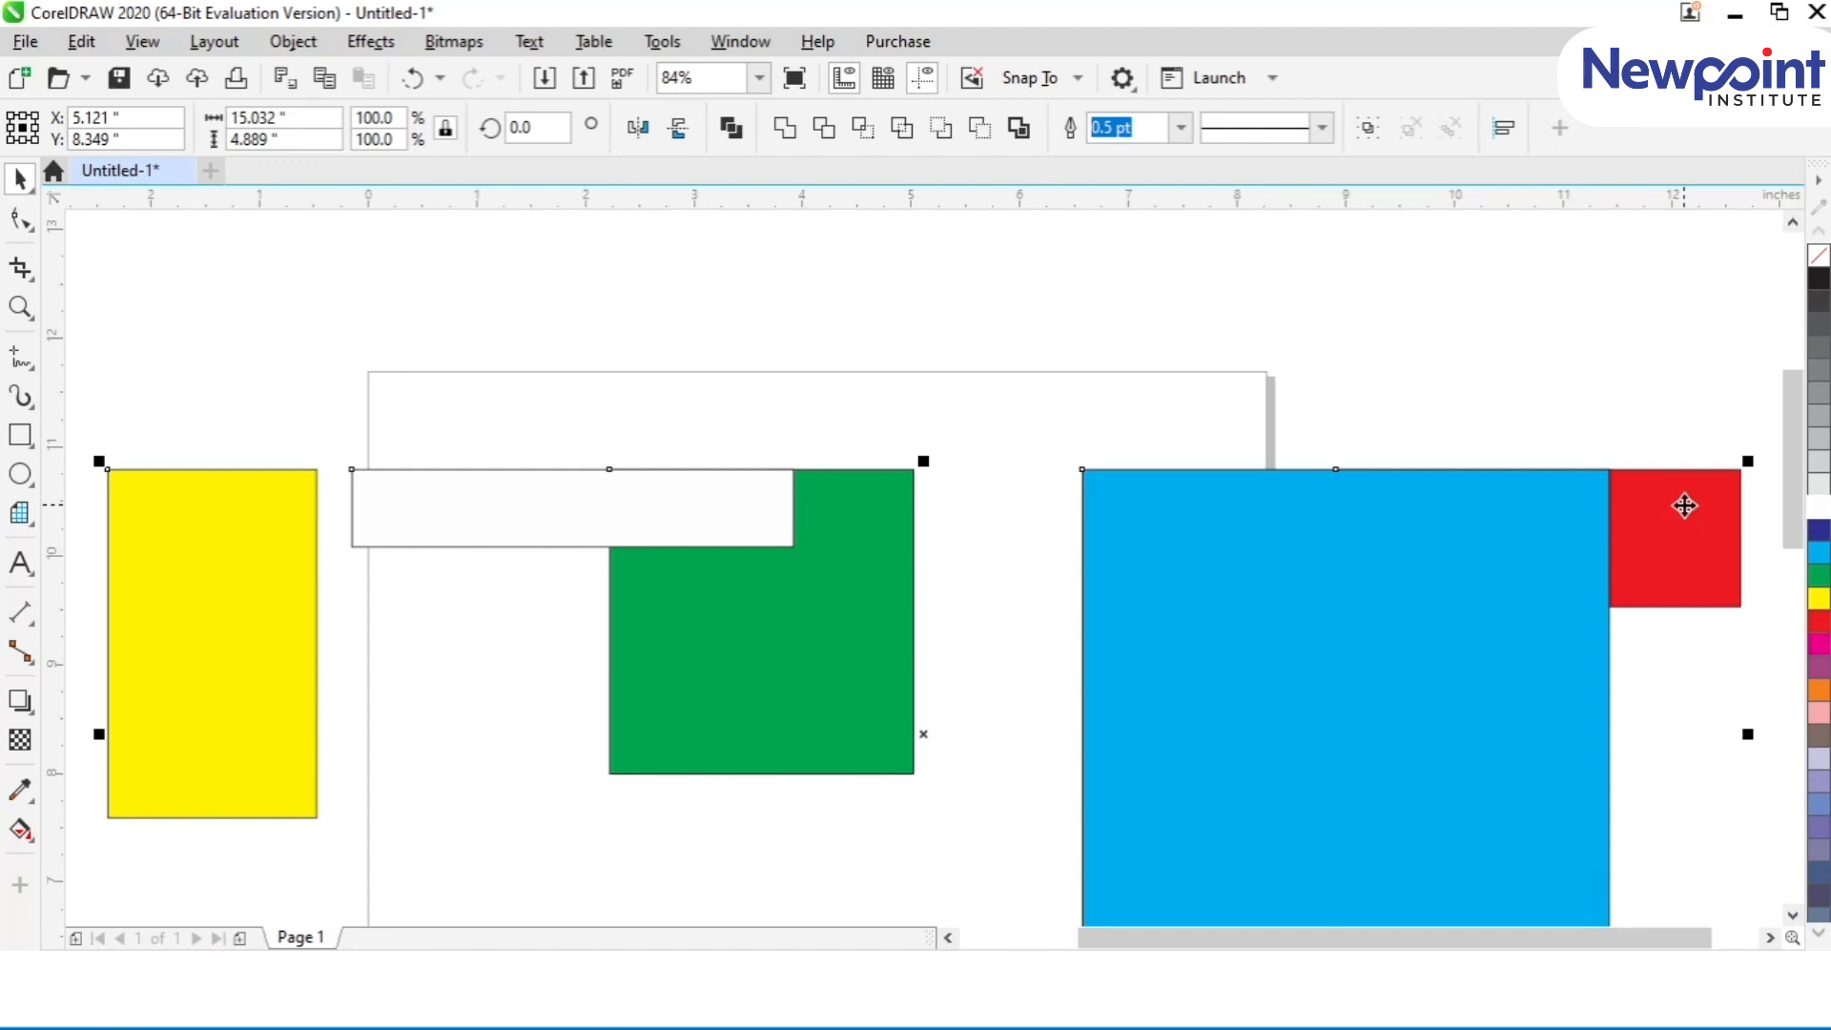
key(b)
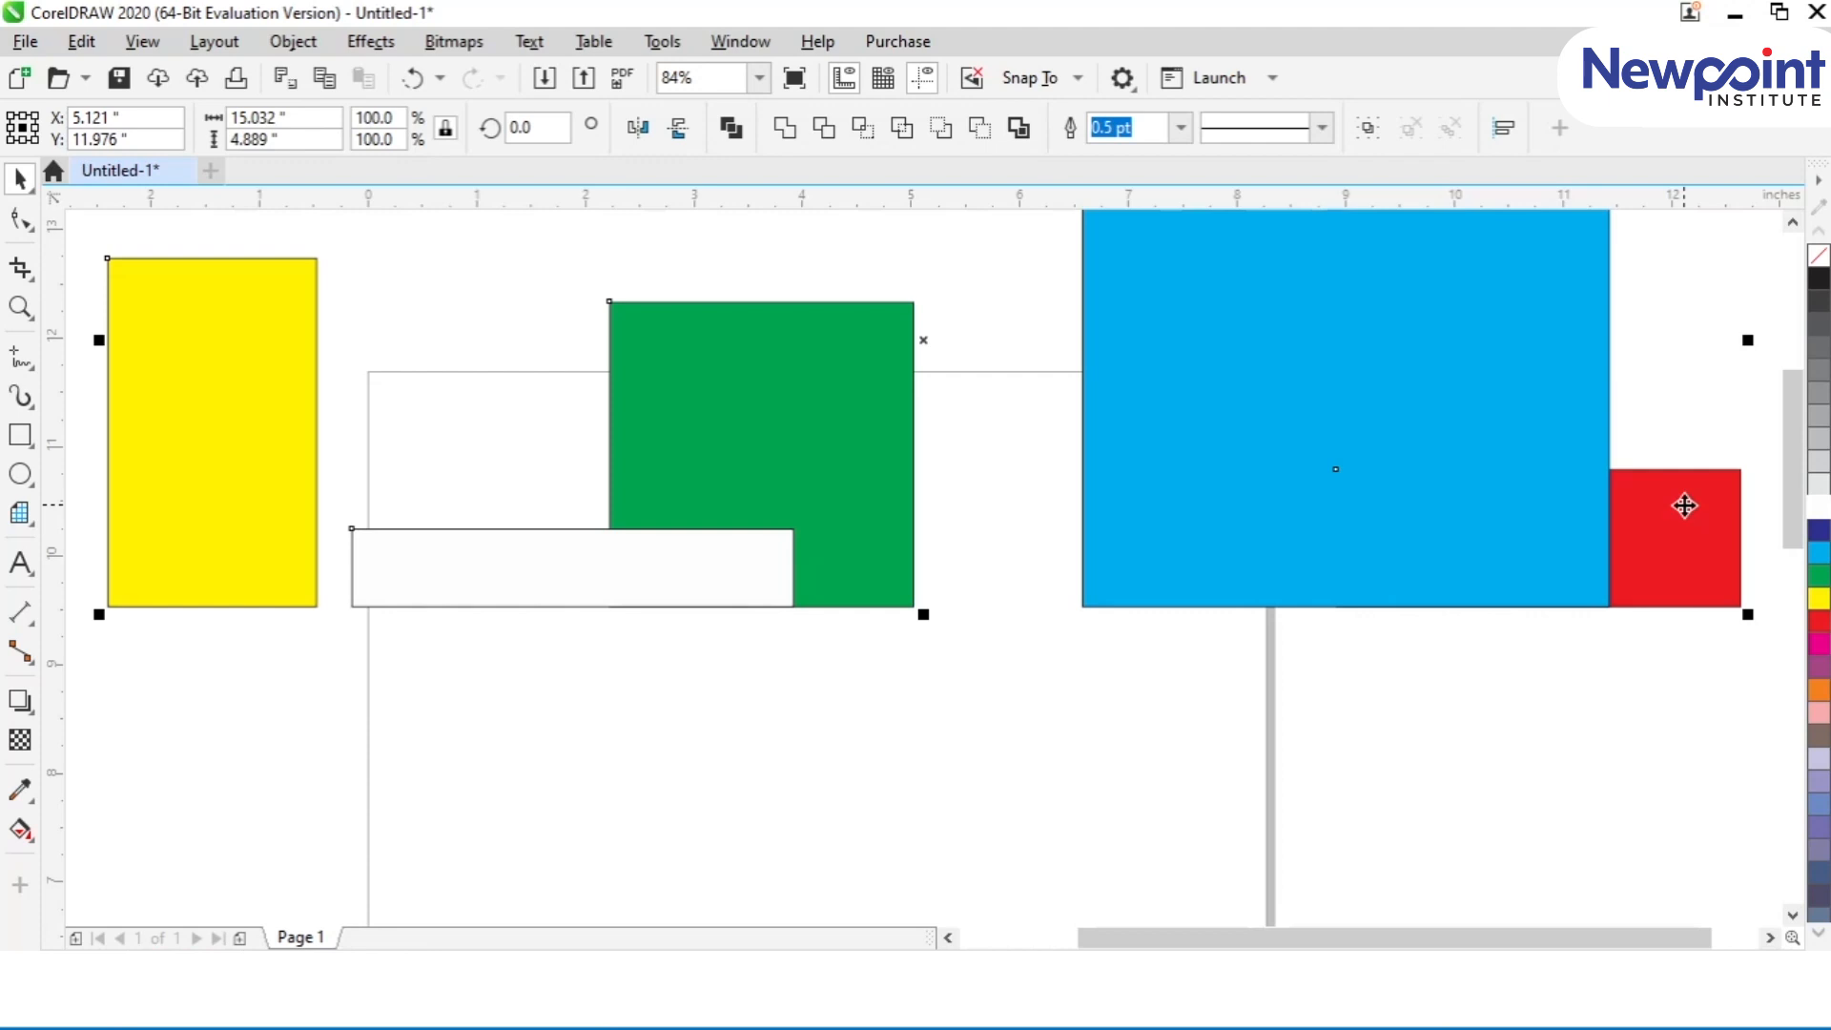
Step: Align the five shapes' centres vertically and horizontally on the red bar, and move the resulting stack onto the page
key(e)
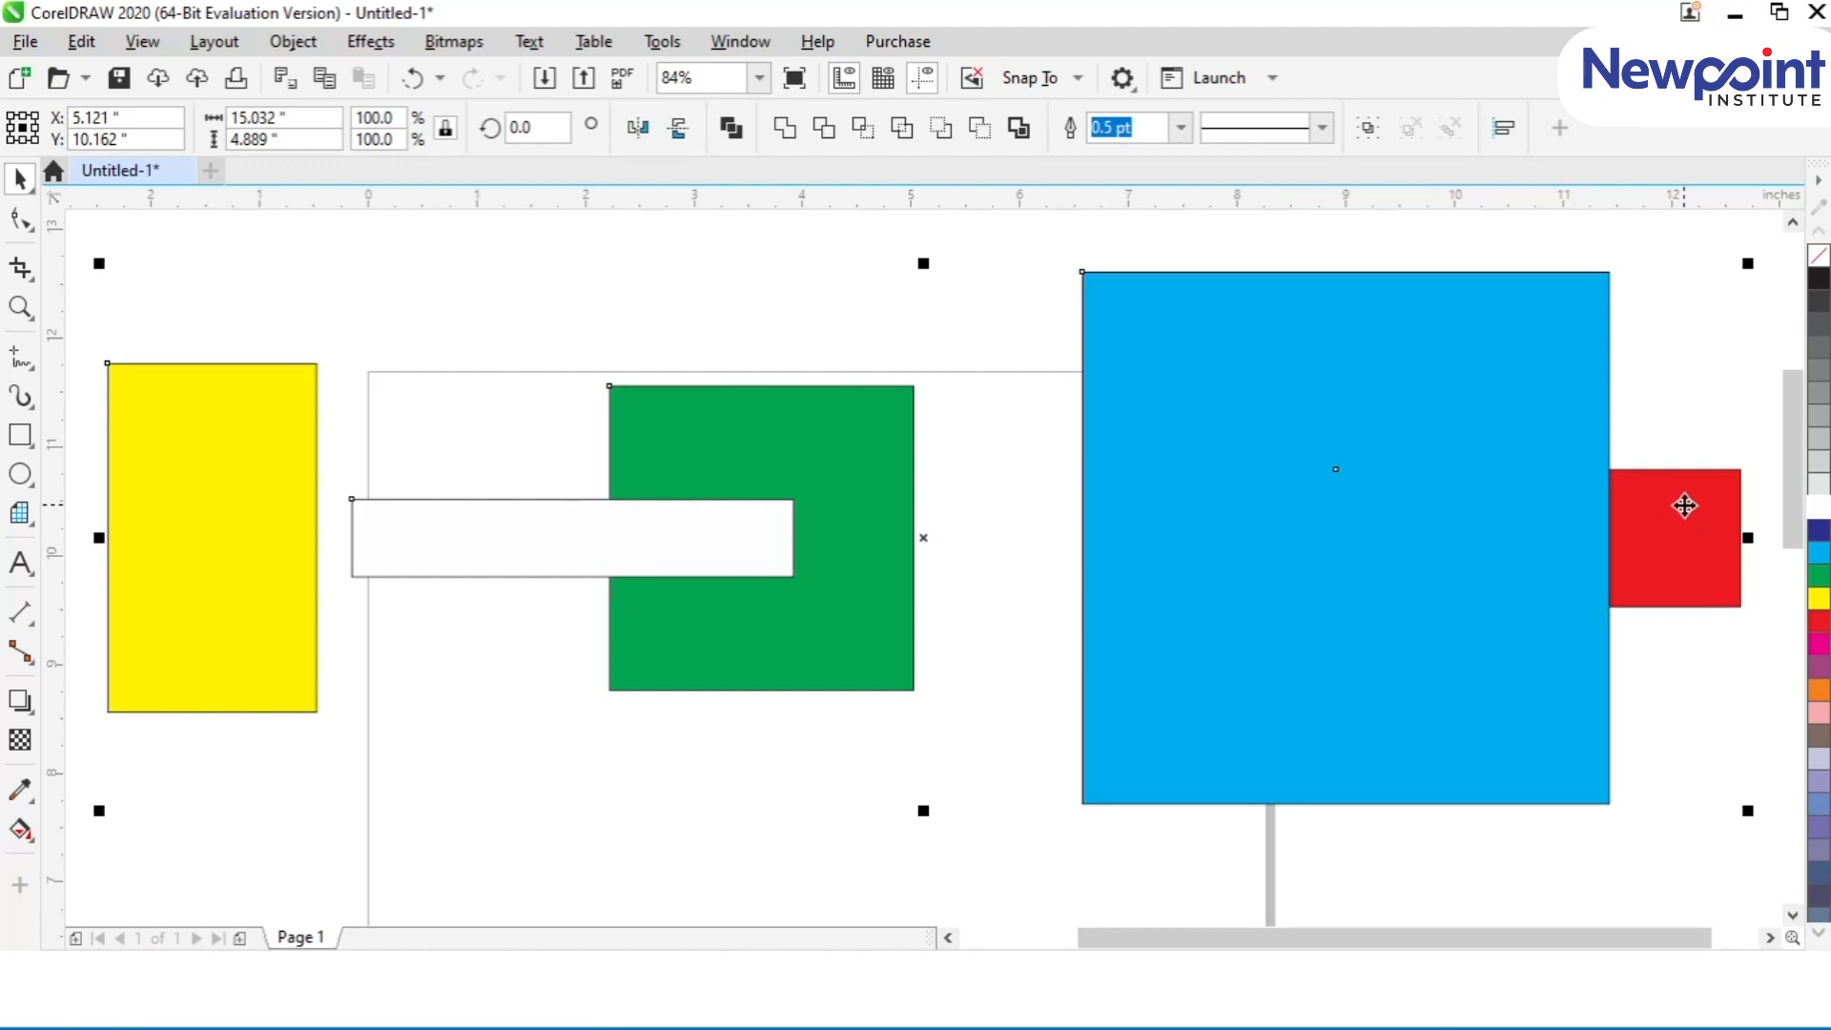
key(c)
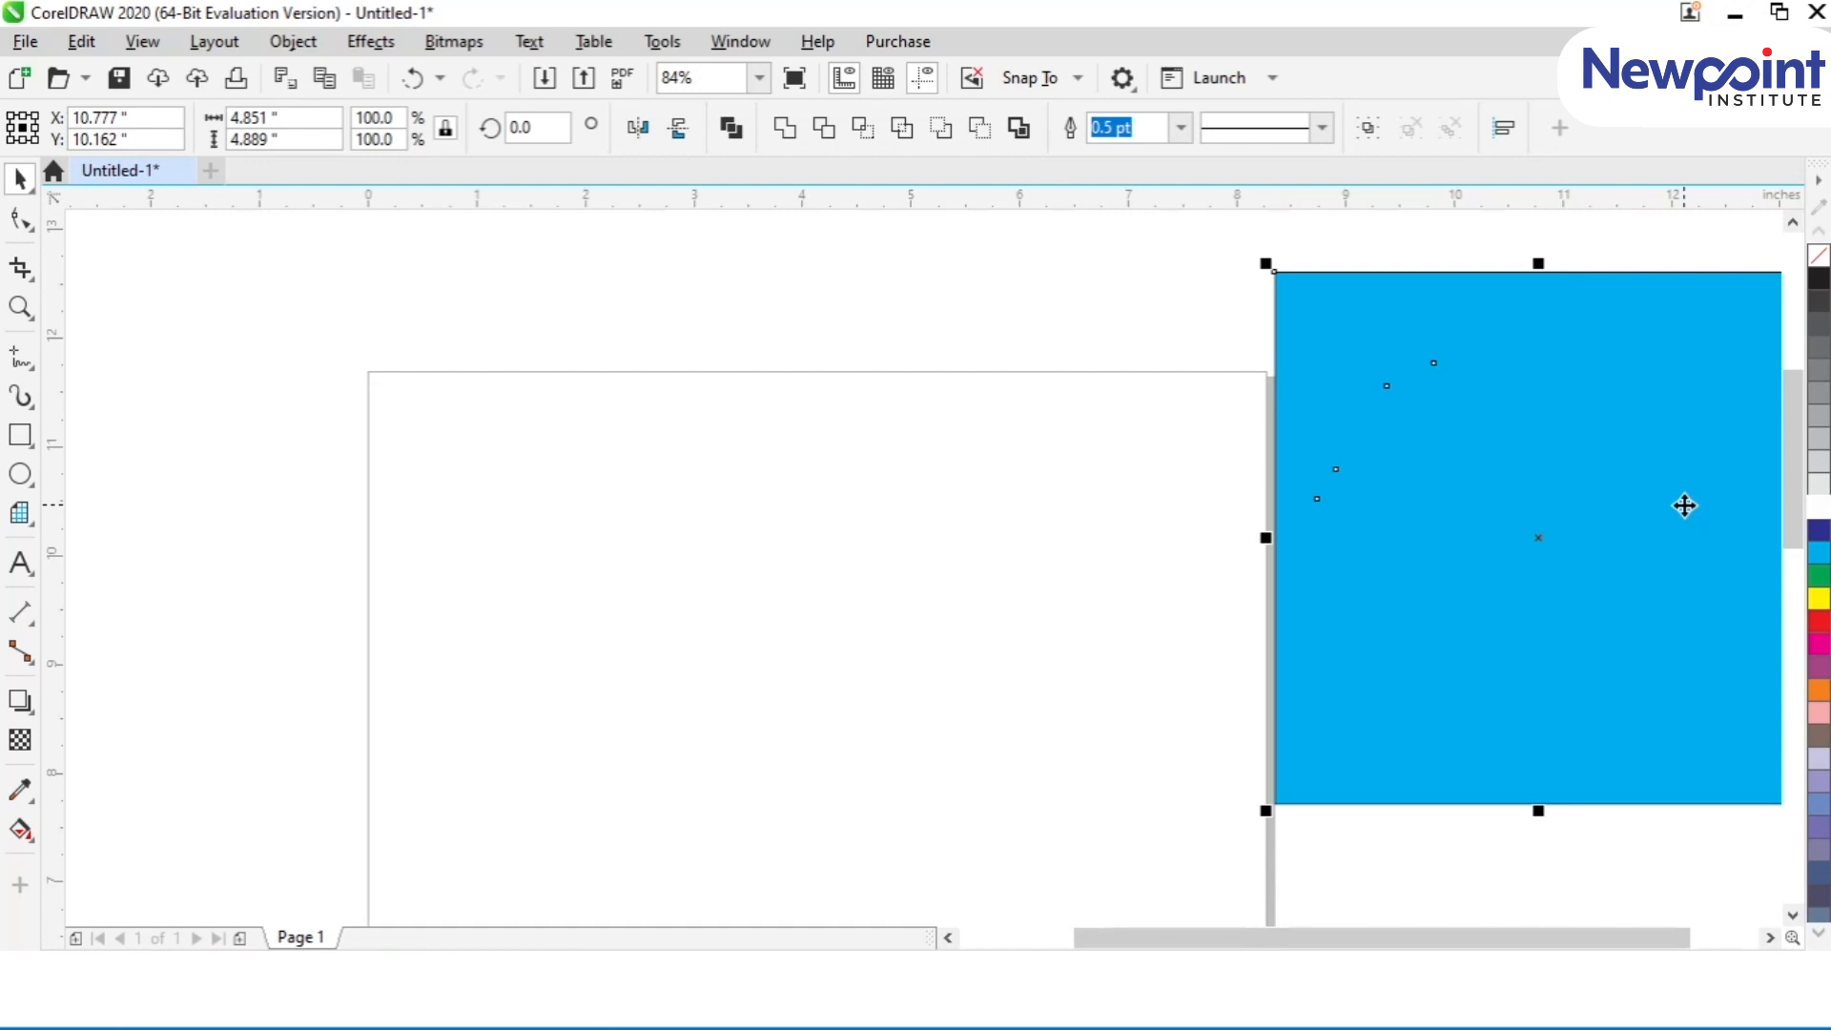
drag(1622, 564, 970, 577)
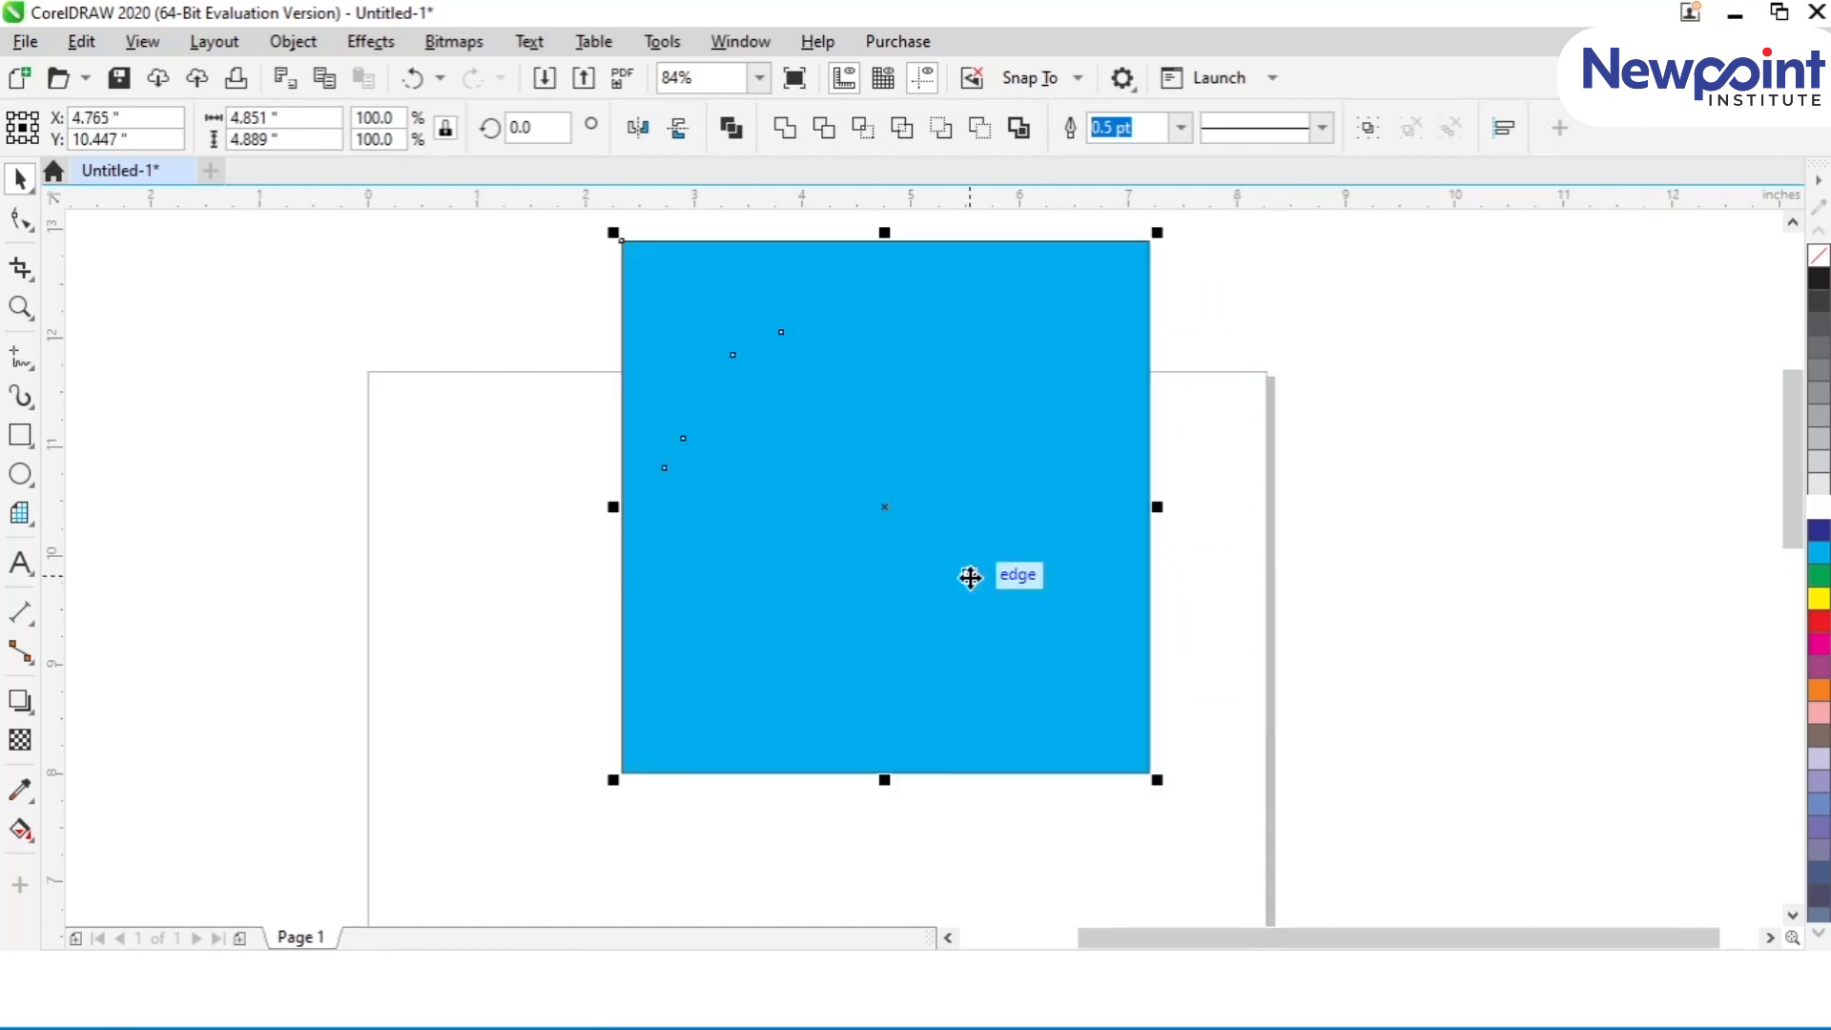
Step: Send the blue rectangle behind all the other shapes and move the whole stack slightly lower on the page
click(535, 502)
click(670, 773)
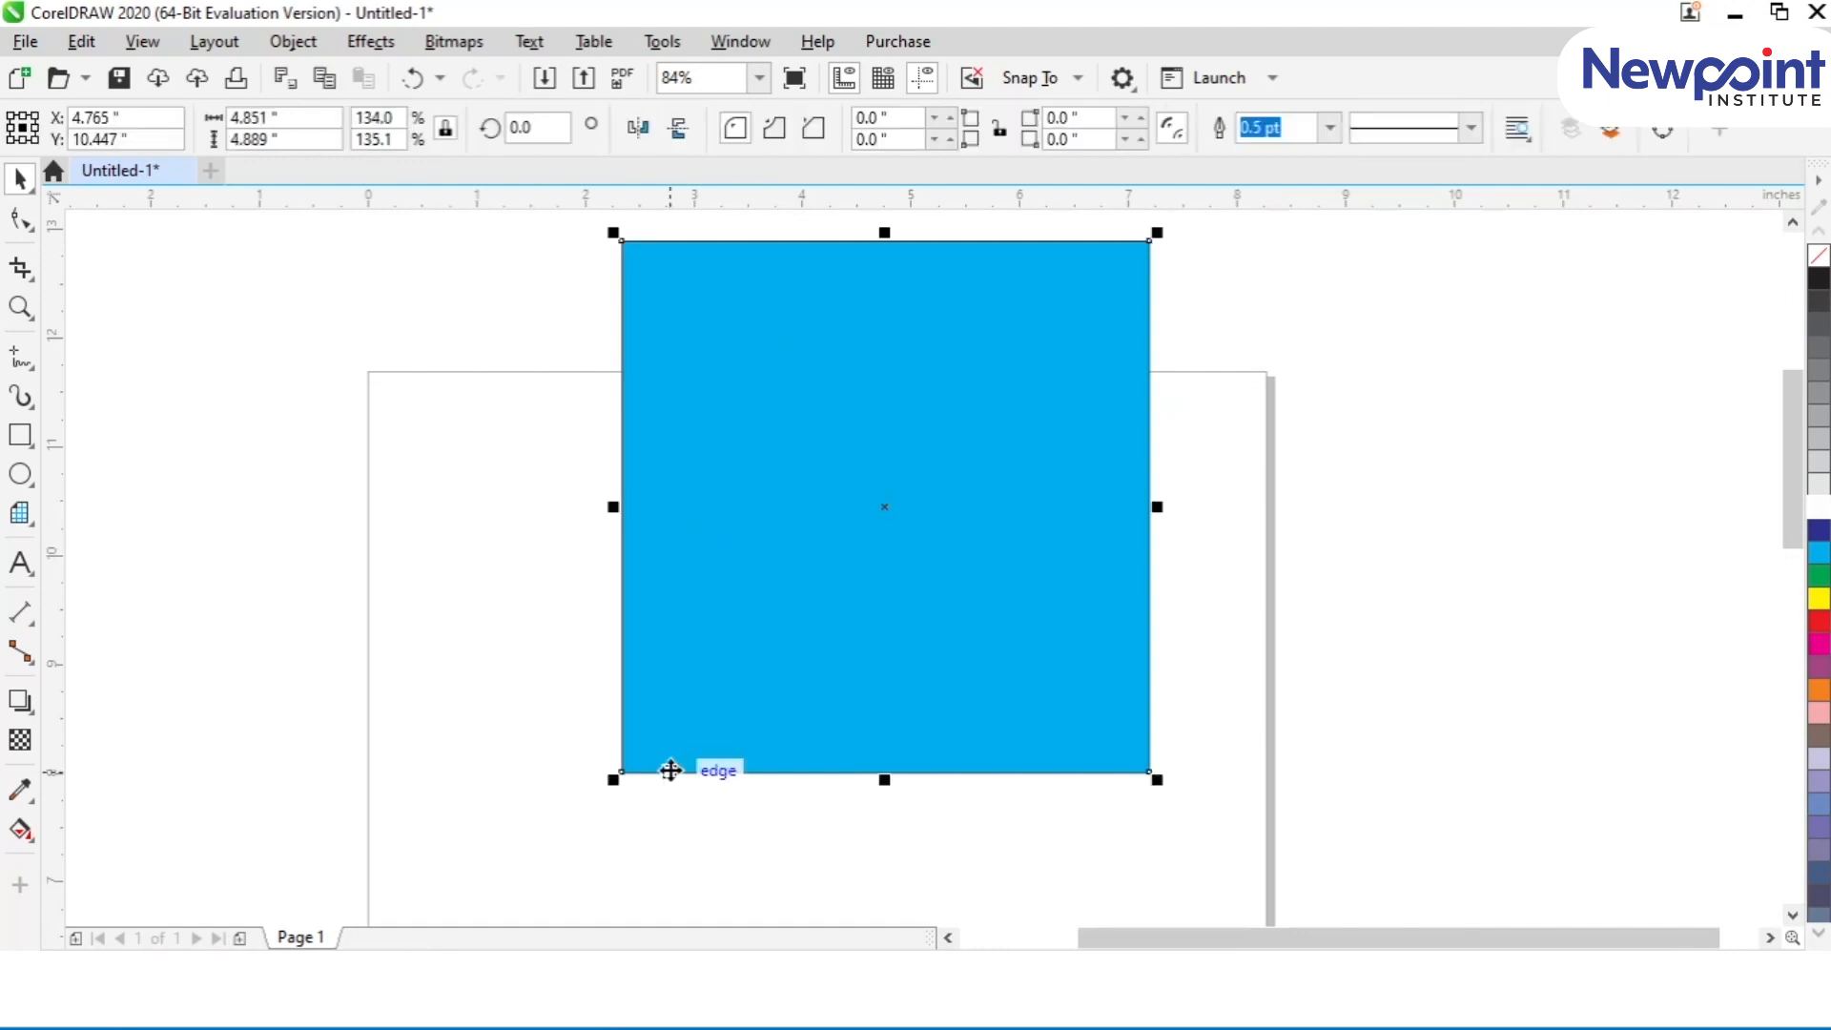
key(shift+Page_Down)
drag(559, 225, 1267, 818)
drag(982, 689, 911, 797)
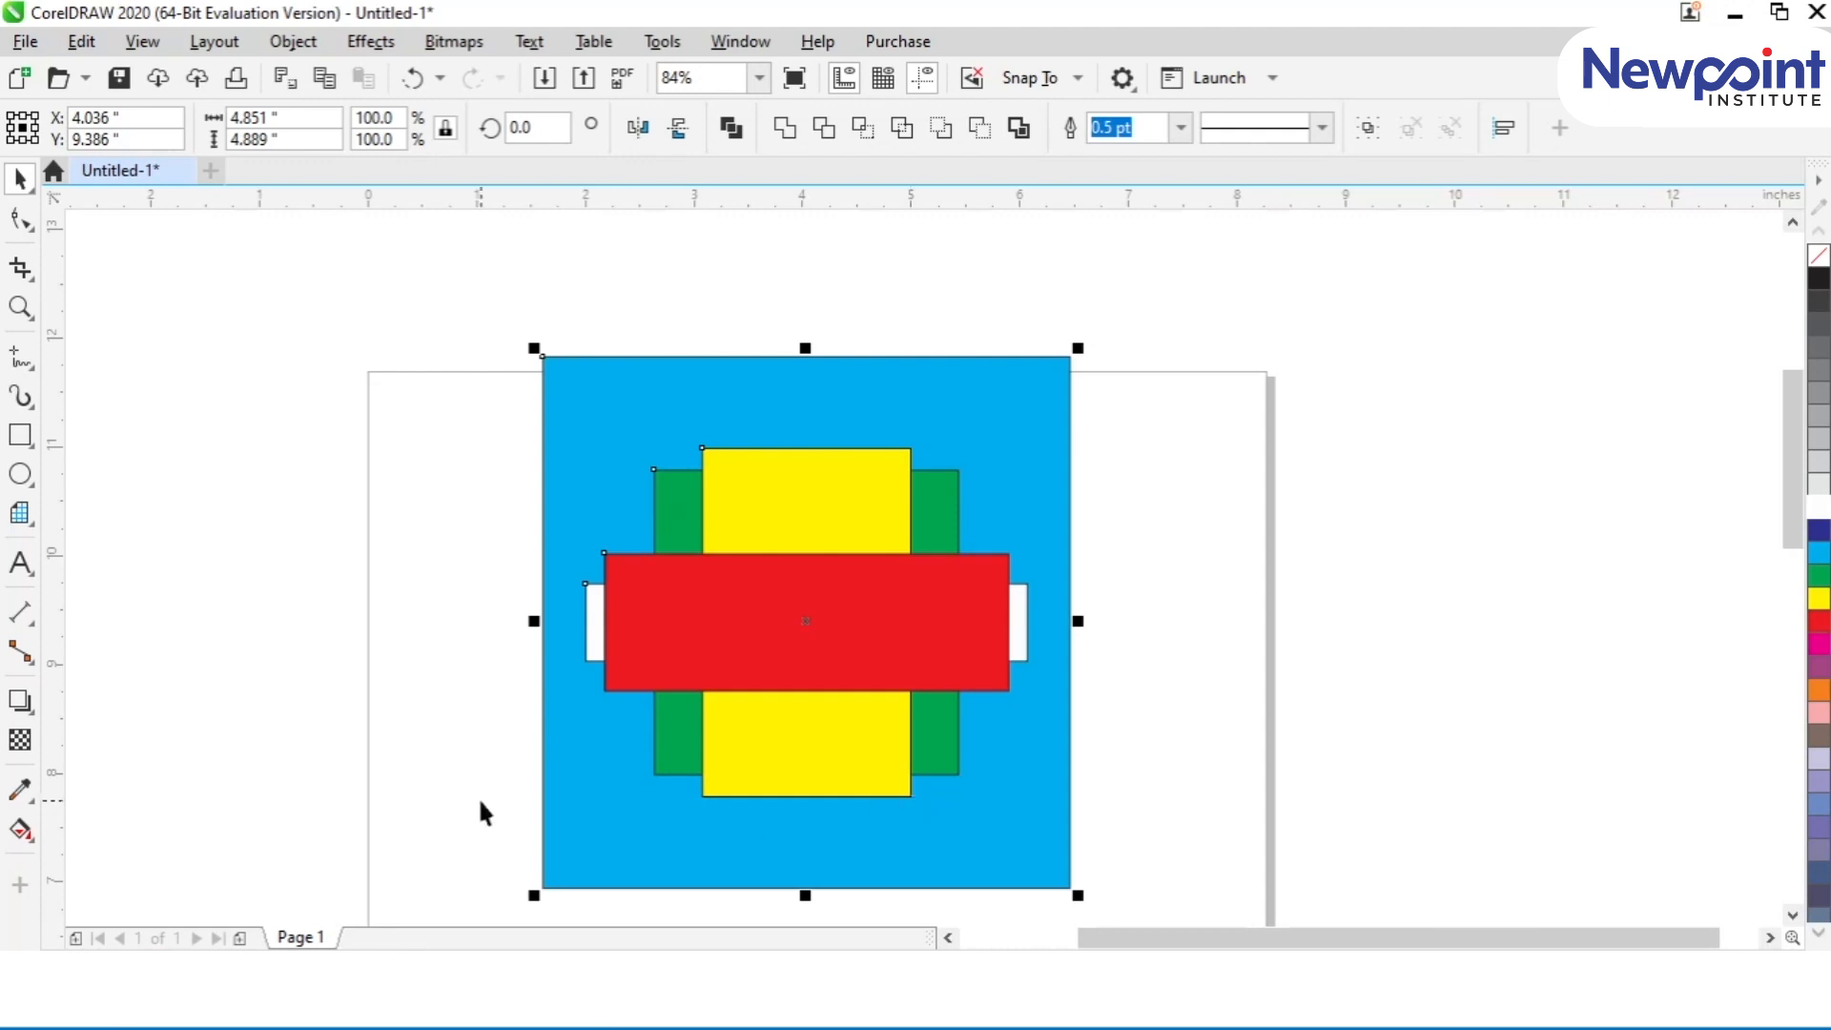
Step: Align the stacked shapes to the blue rectangle's top, bottom, left and right edges in turn
key(t)
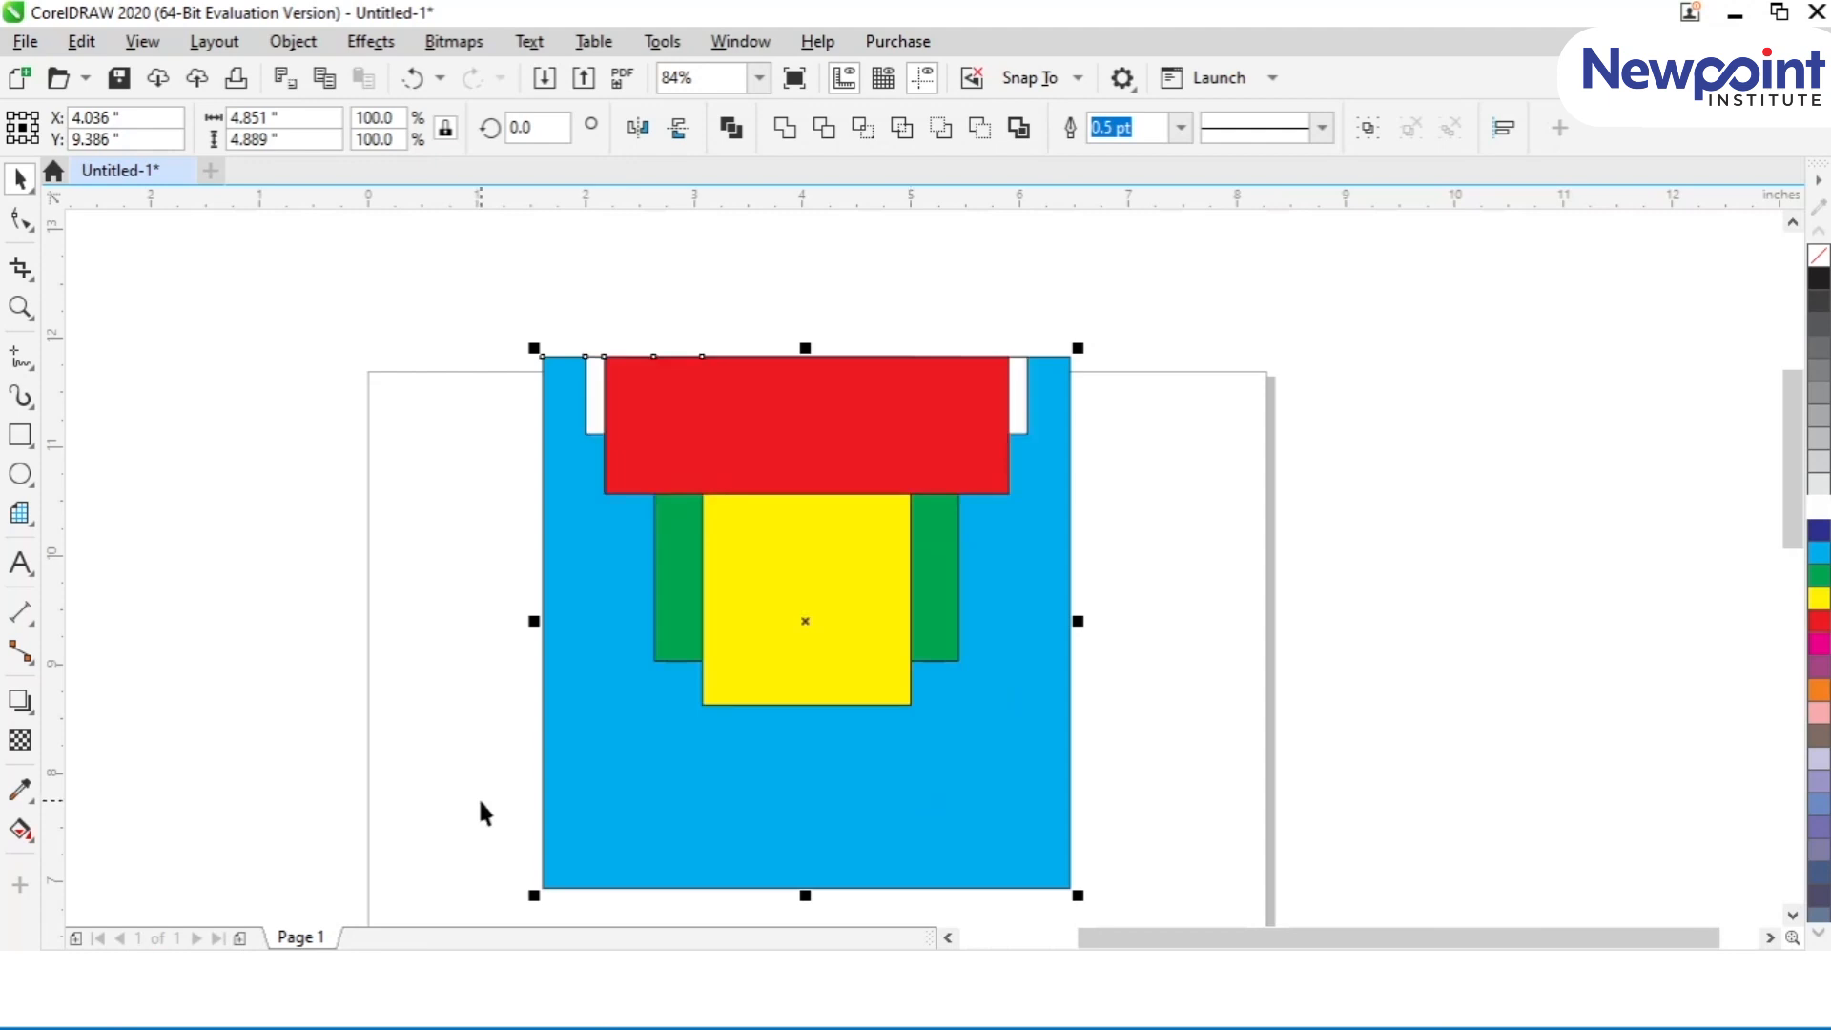
key(b)
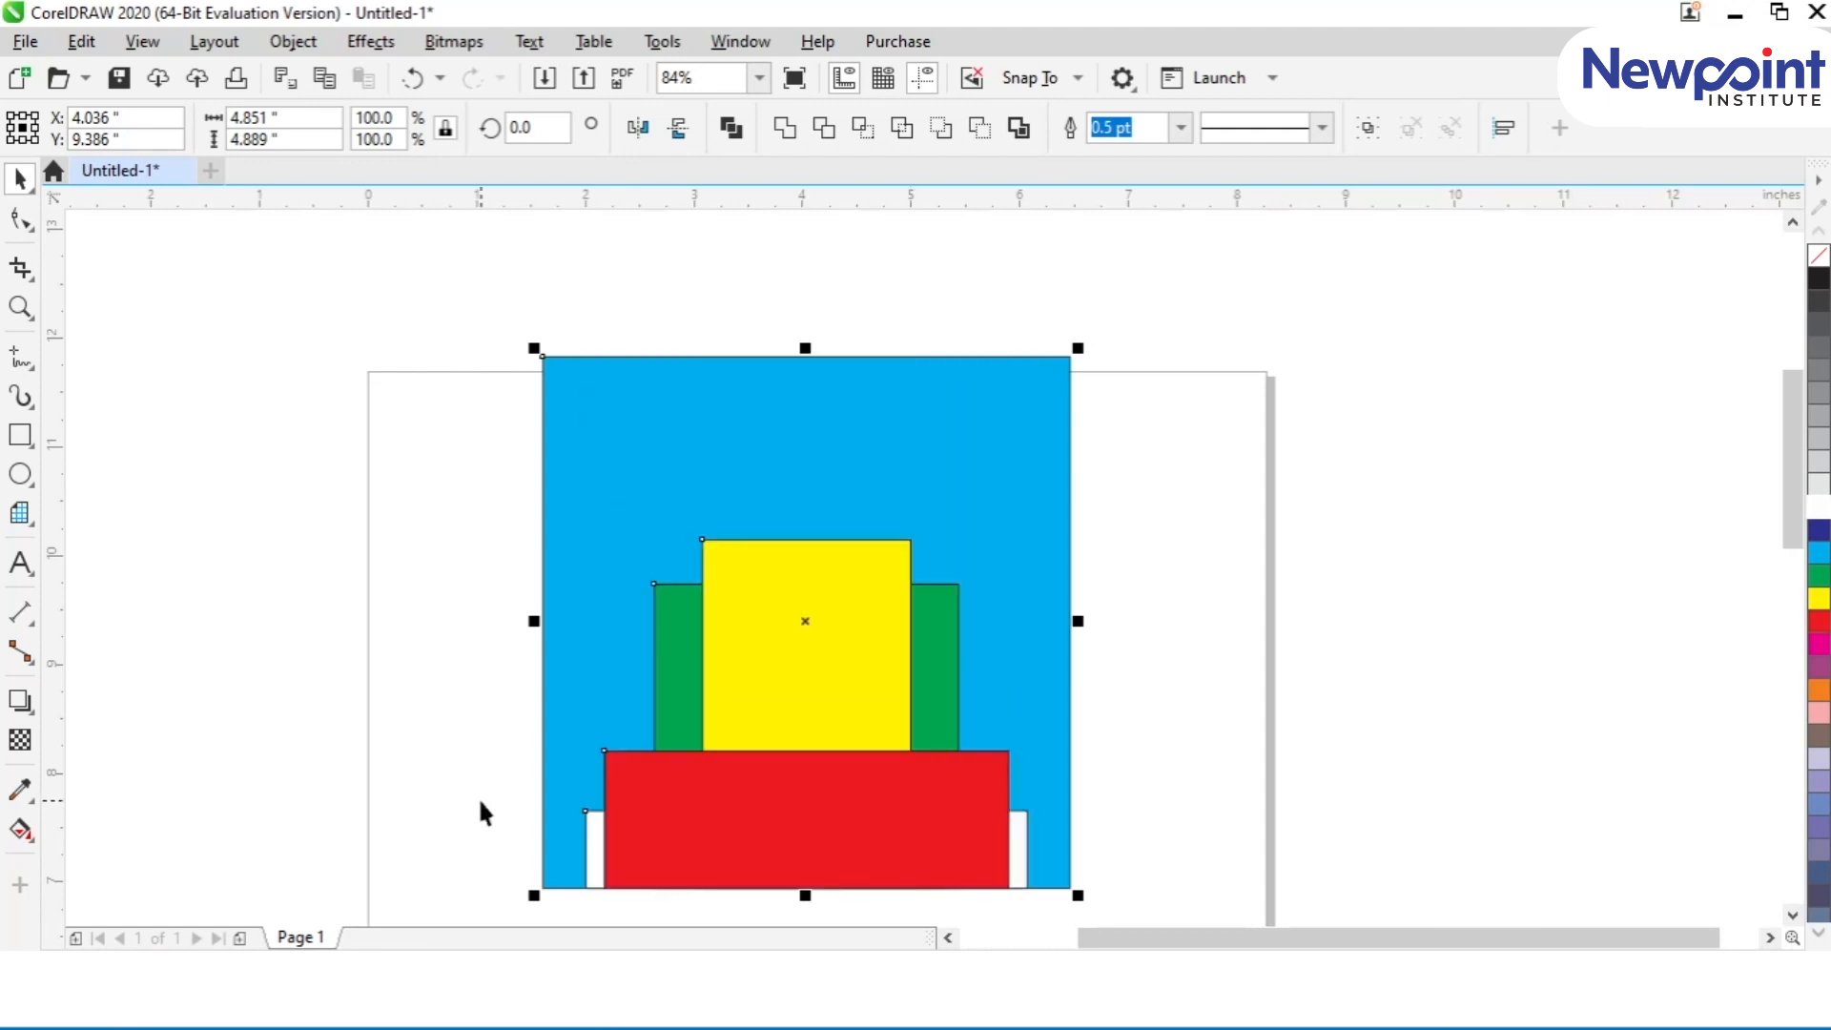
key(l)
key(r)
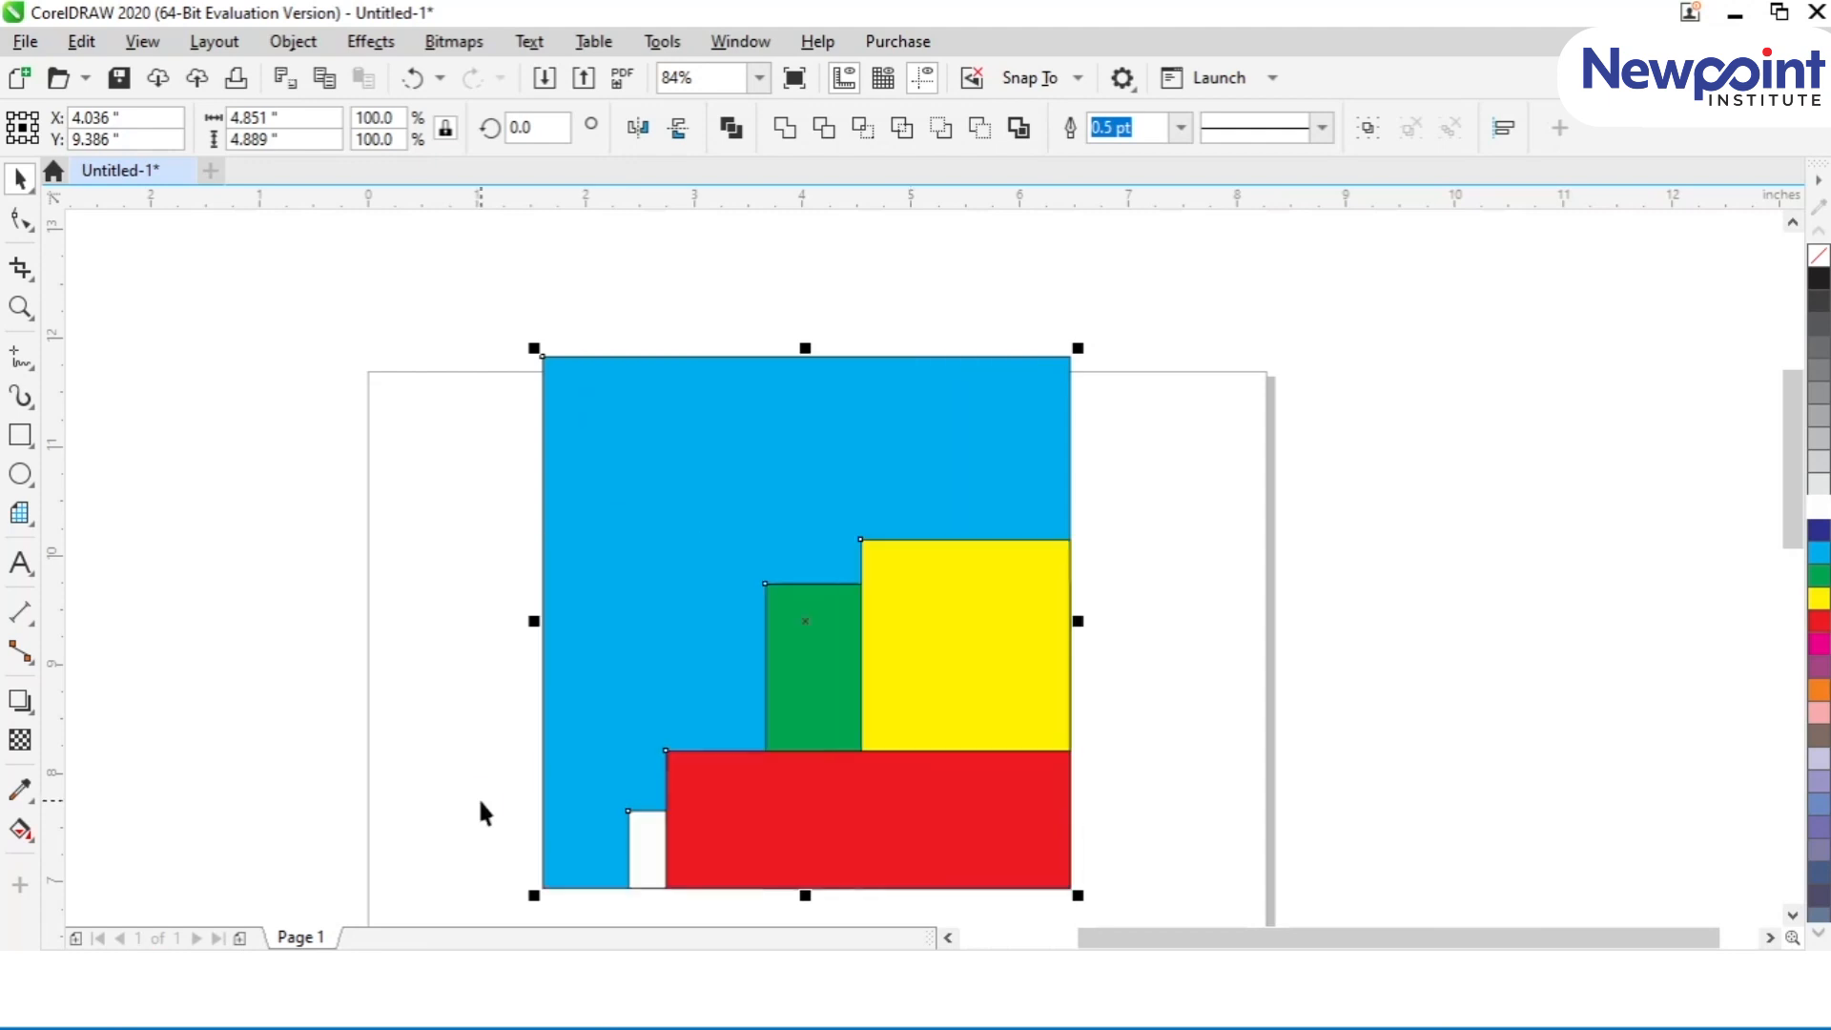
Step: Align the stacked shapes to the top and left edges of the blue rectangle, then to its bottom and right edges
key(t)
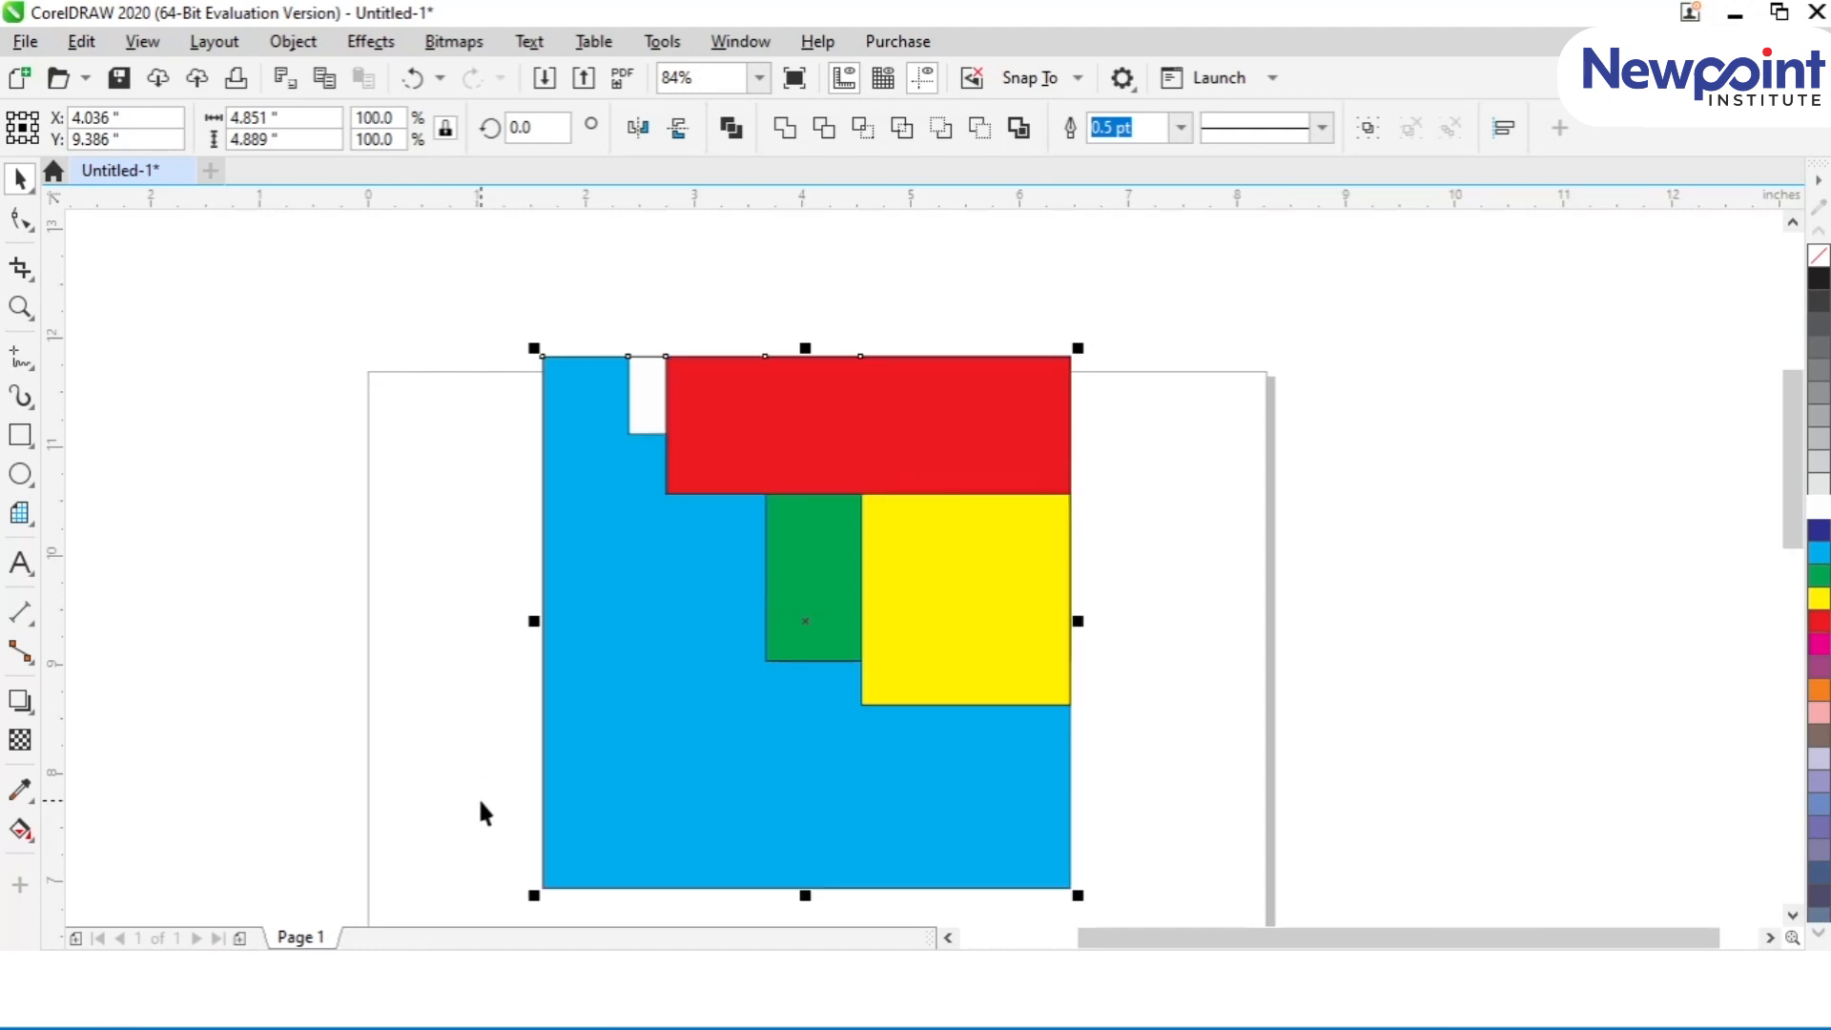
key(l)
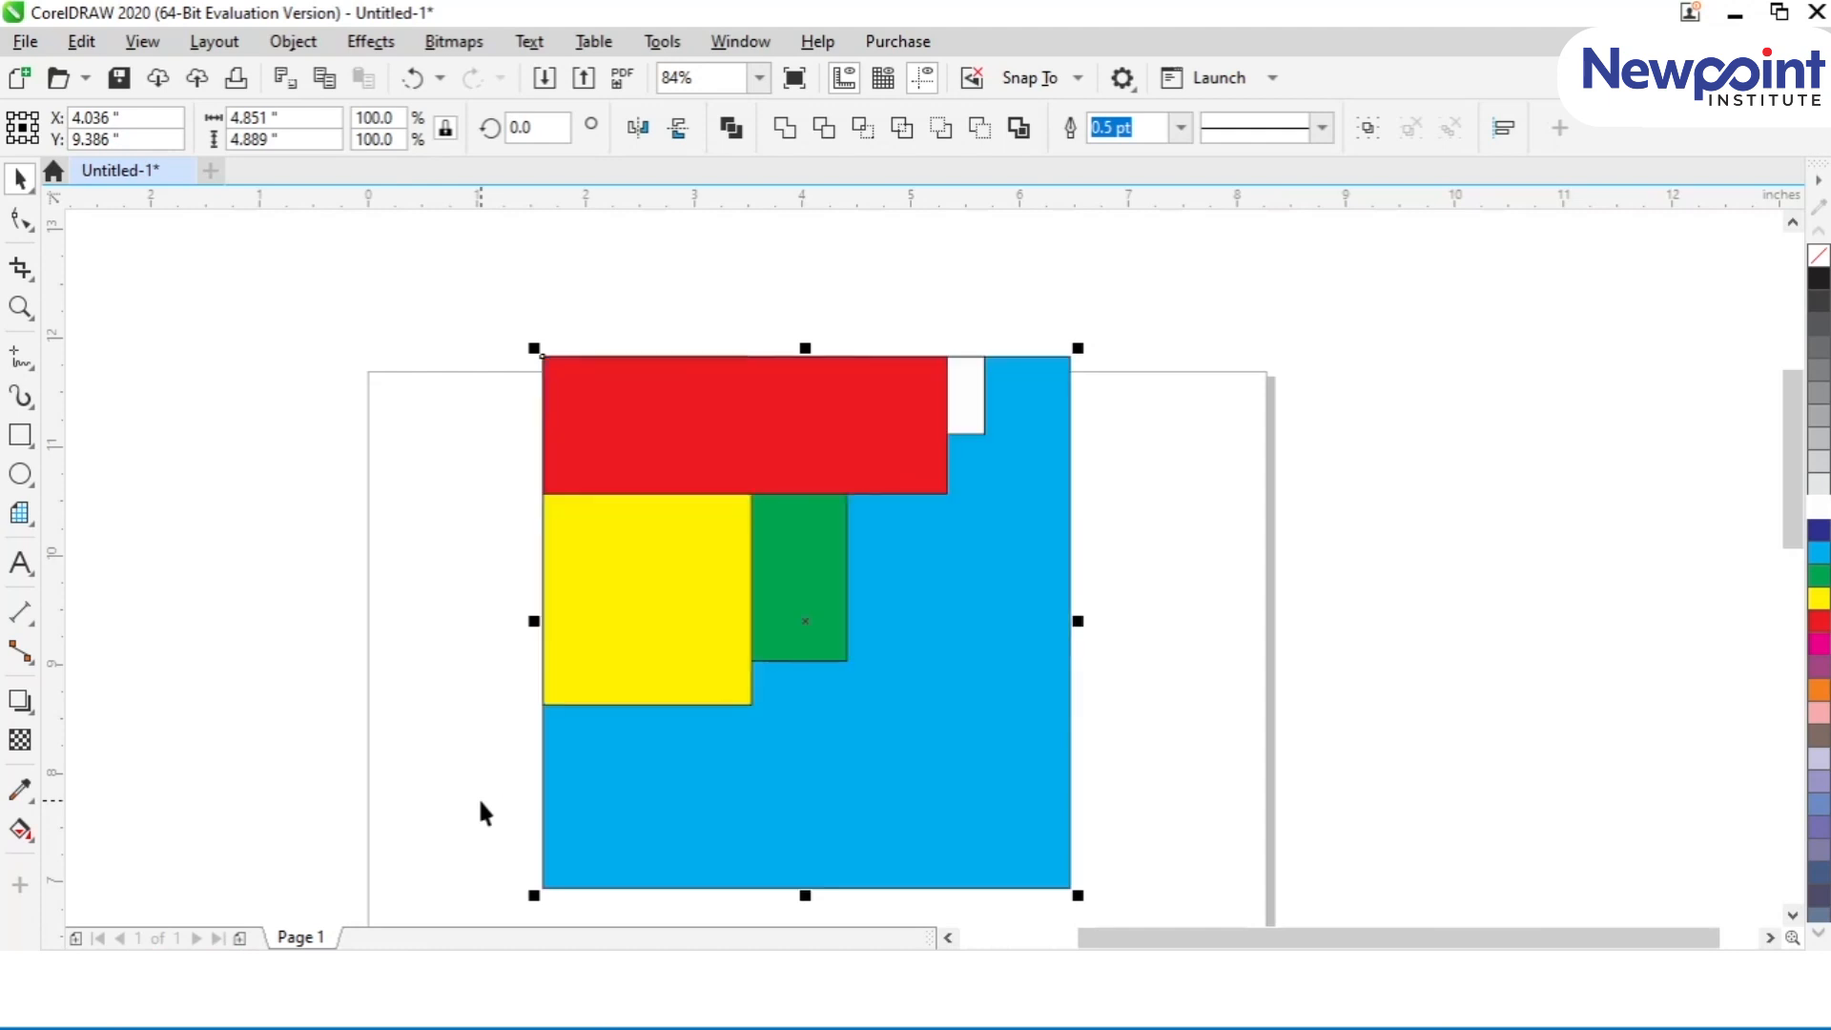
key(b)
key(r)
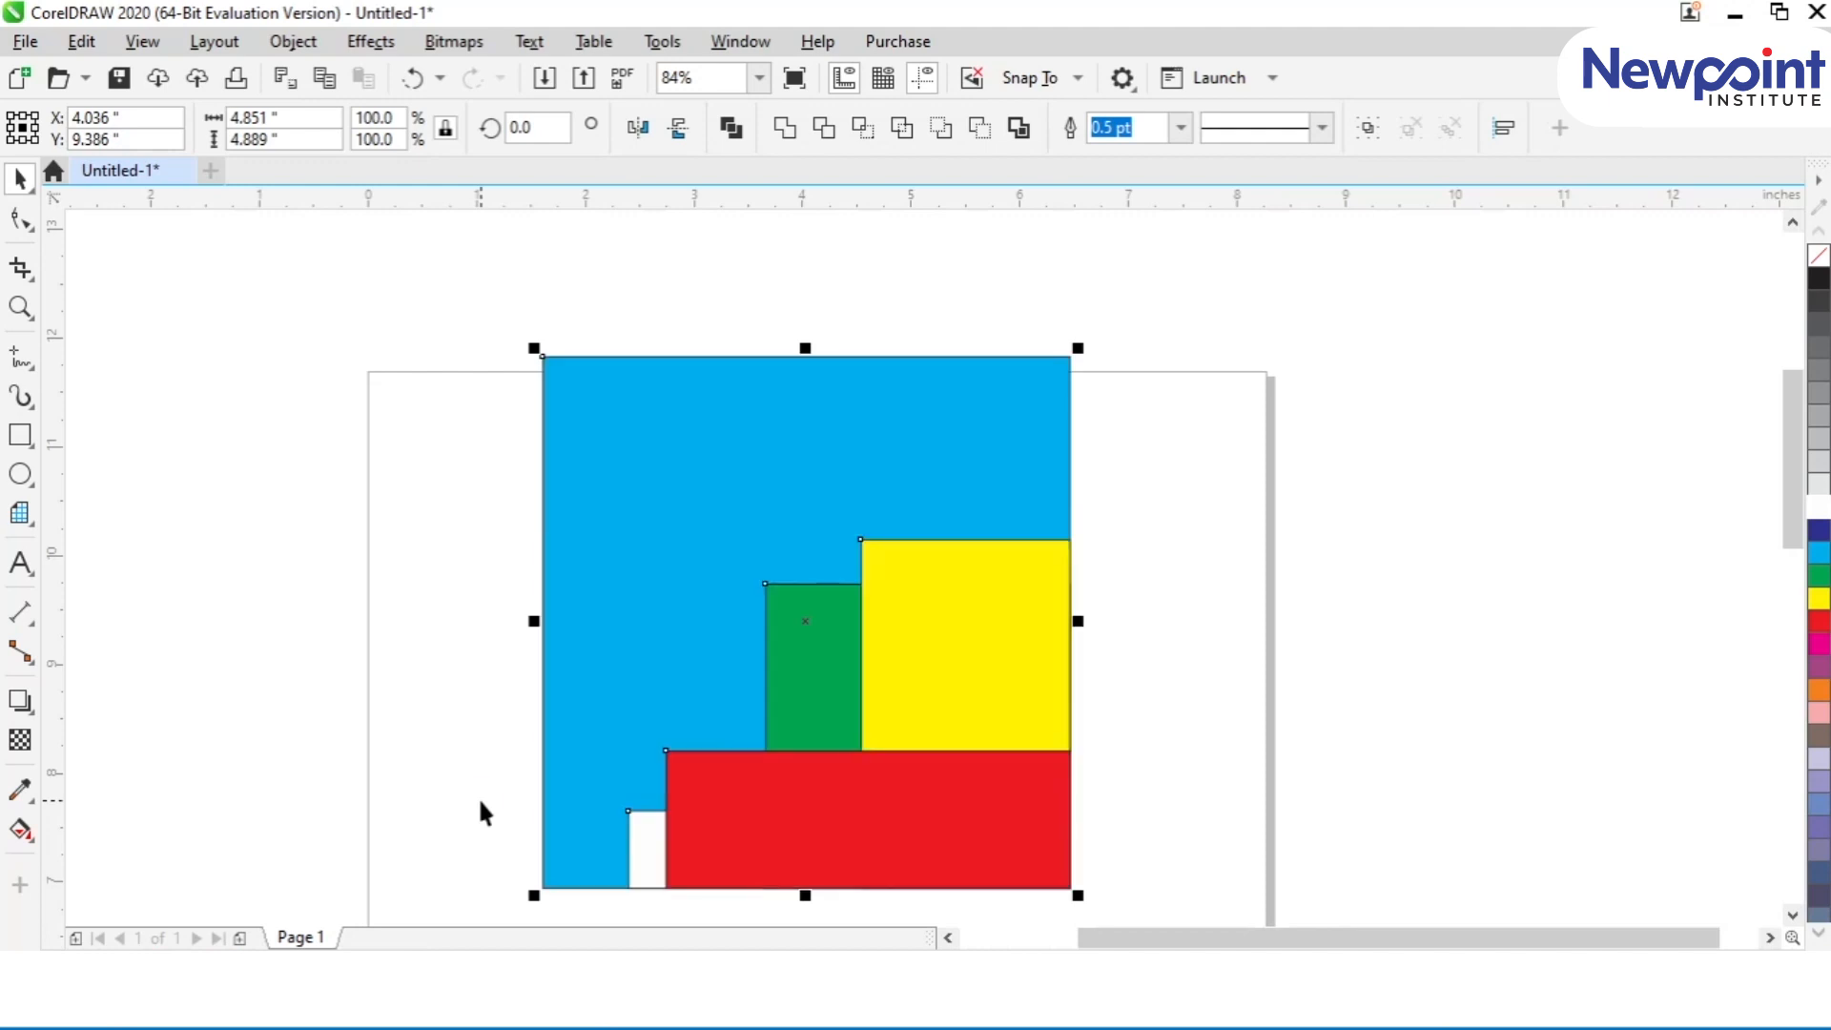
Step: Centre the shapes vertically and horizontally on the blue rectangle, and centre the whole stack on the page
key(e)
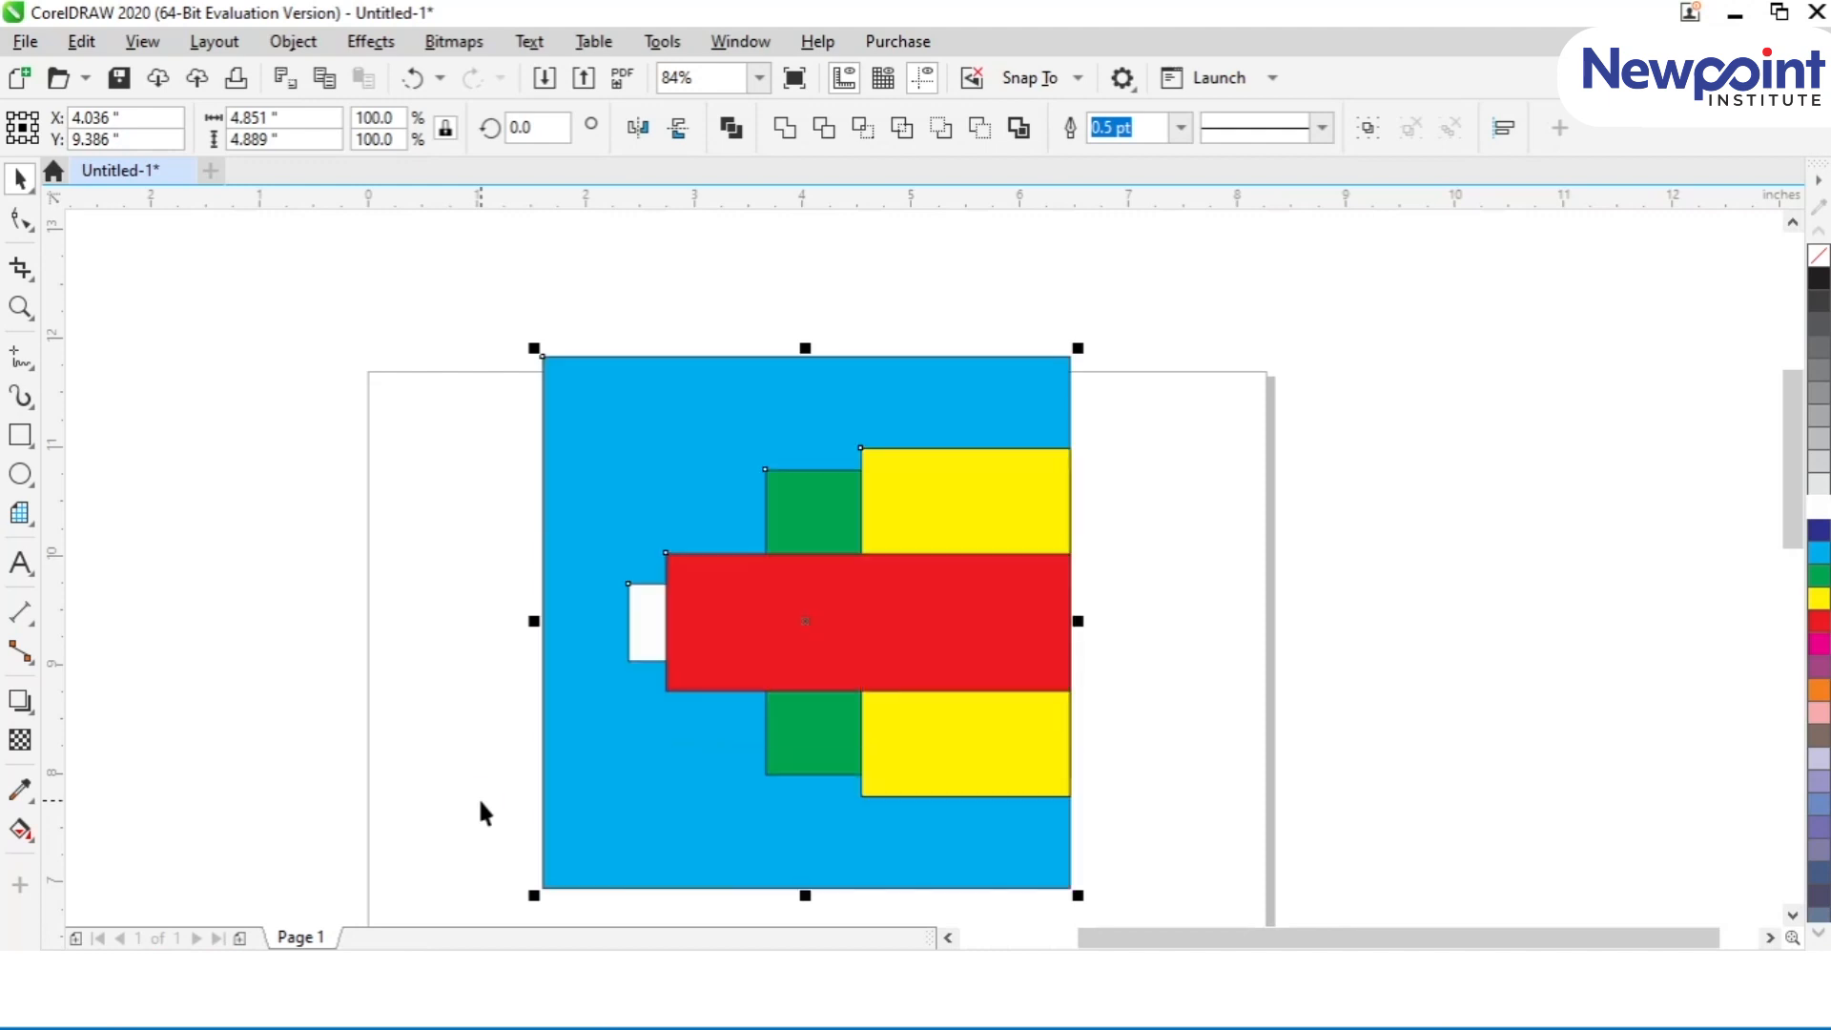
key(c)
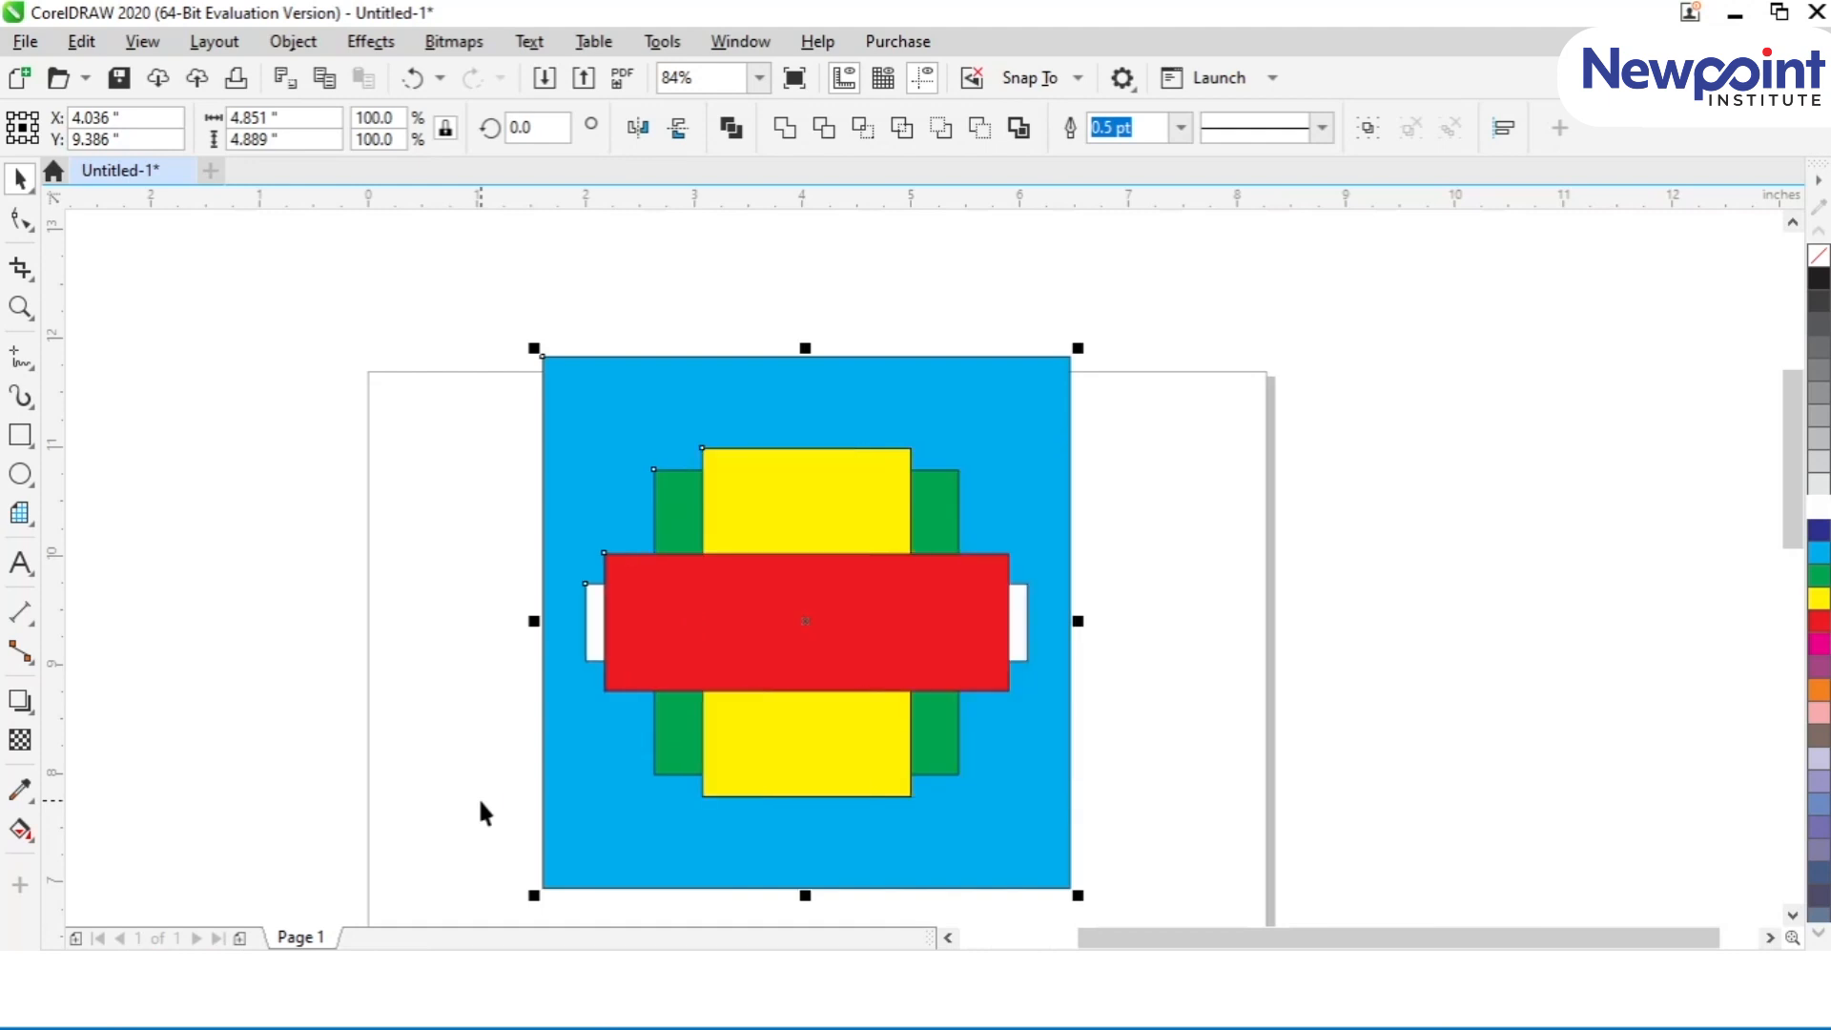
key(F4)
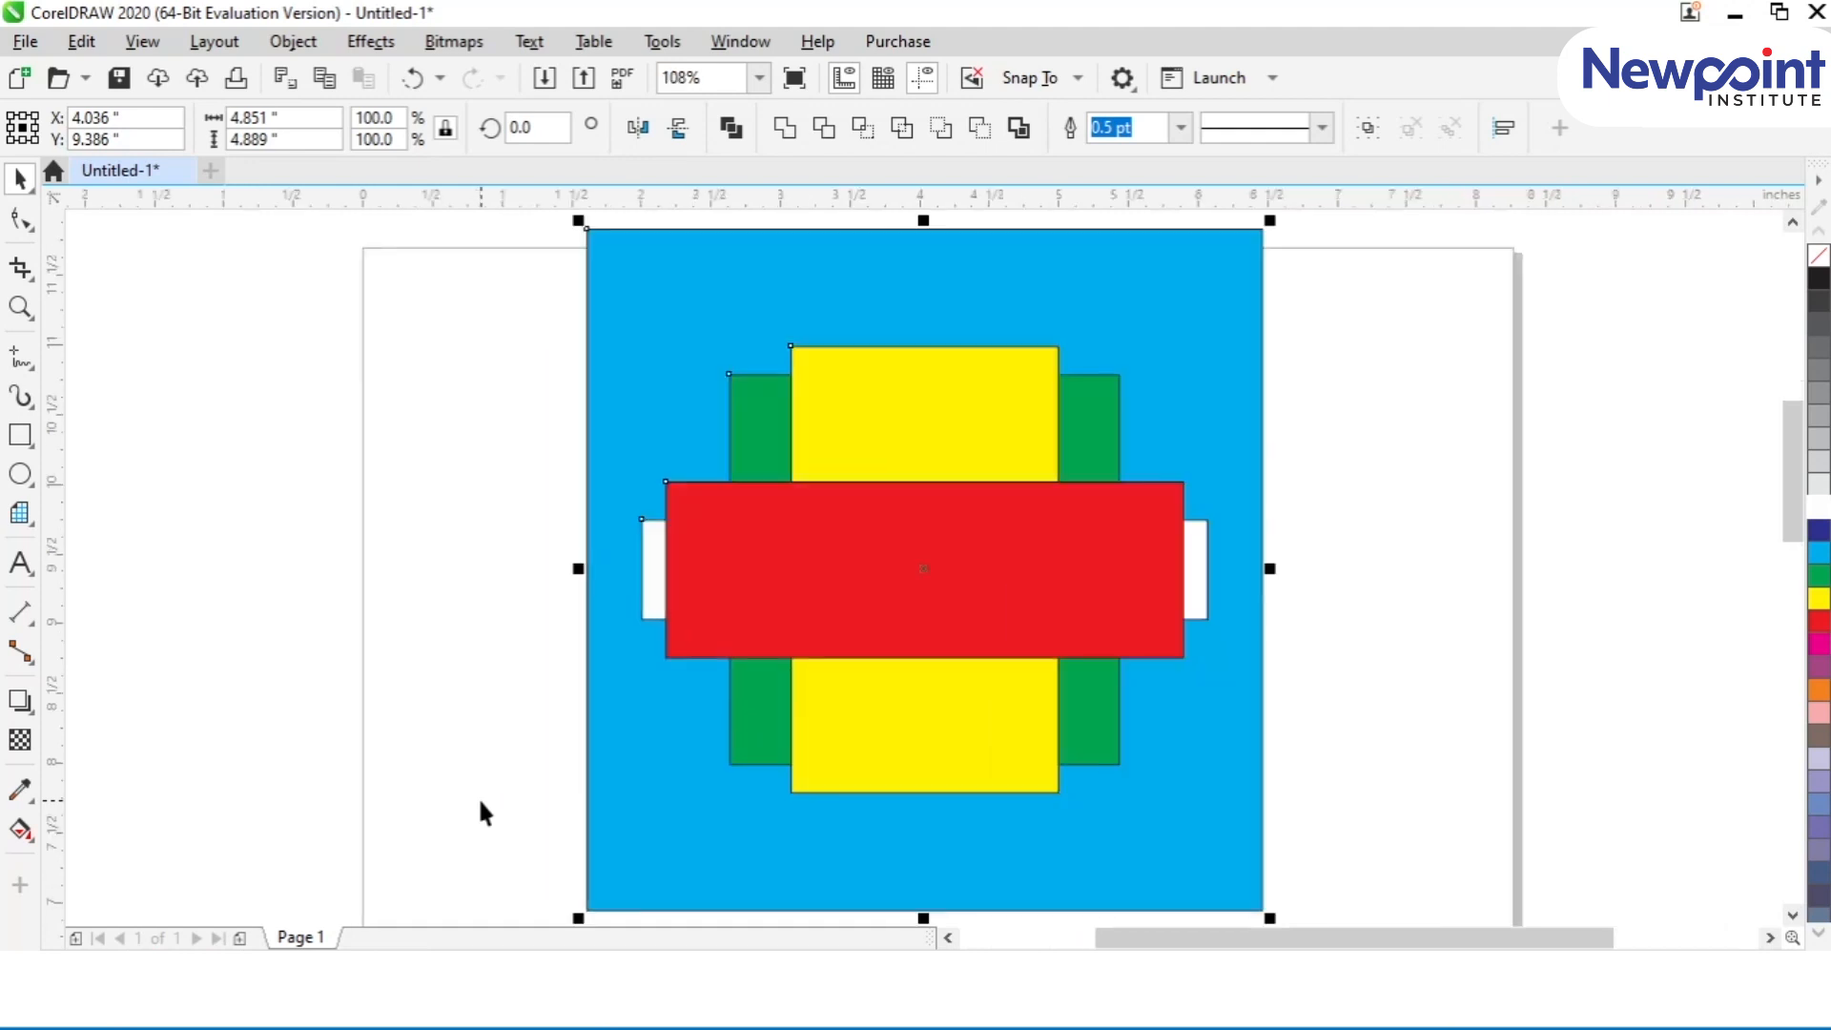
key(shift+F4)
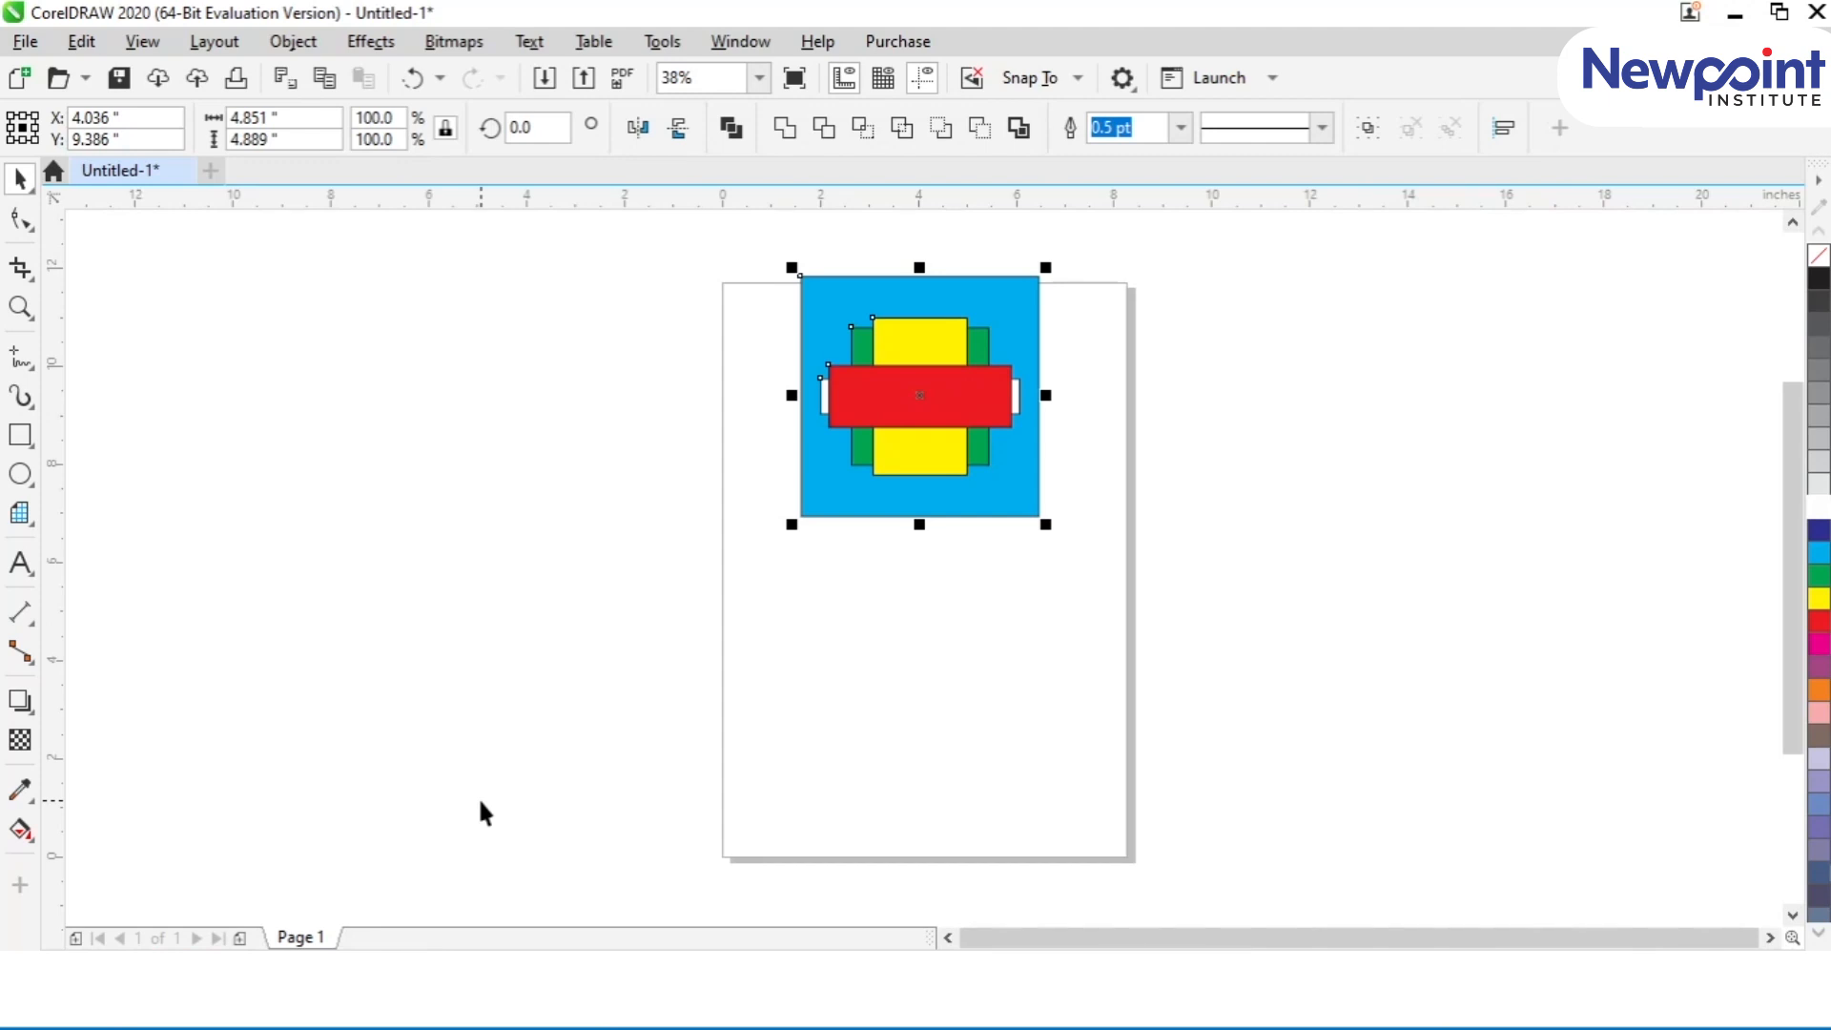
key(p)
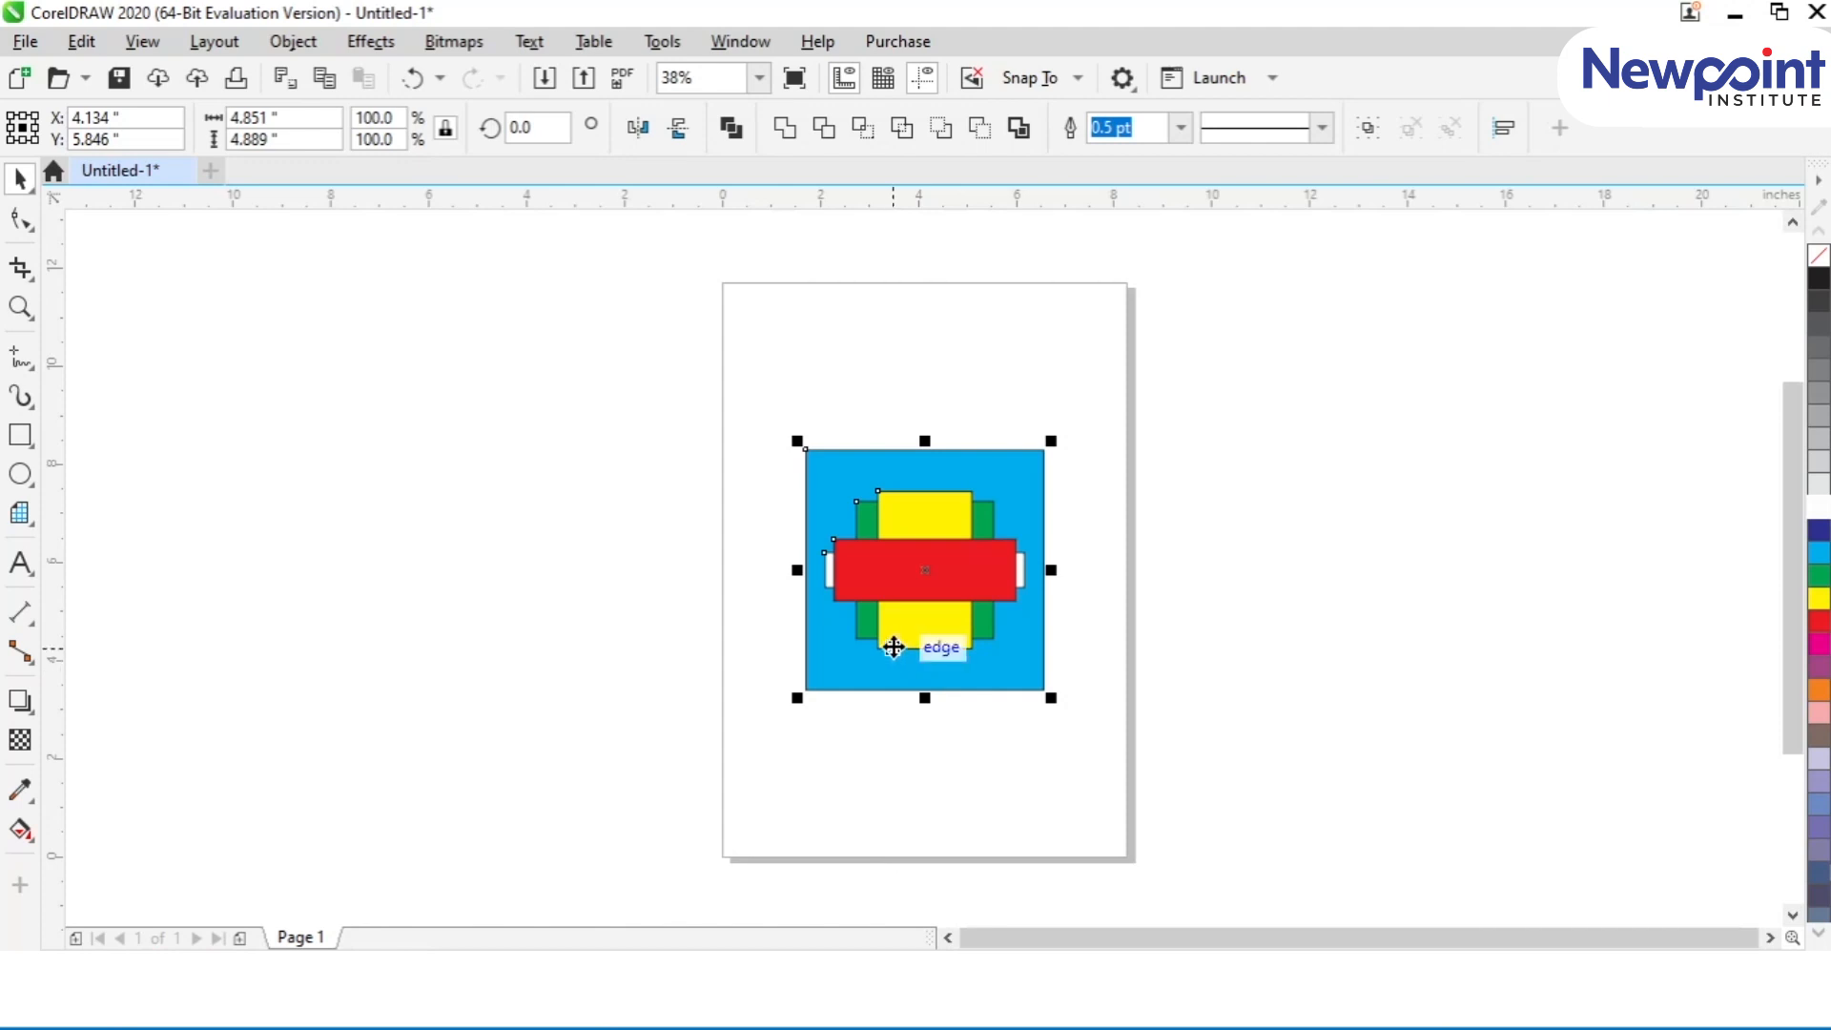
Step: Spread the five shapes side by side across and beyond the page, and align their centres along one horizontal row
ctrl+click(870, 568)
drag(871, 568, 1212, 577)
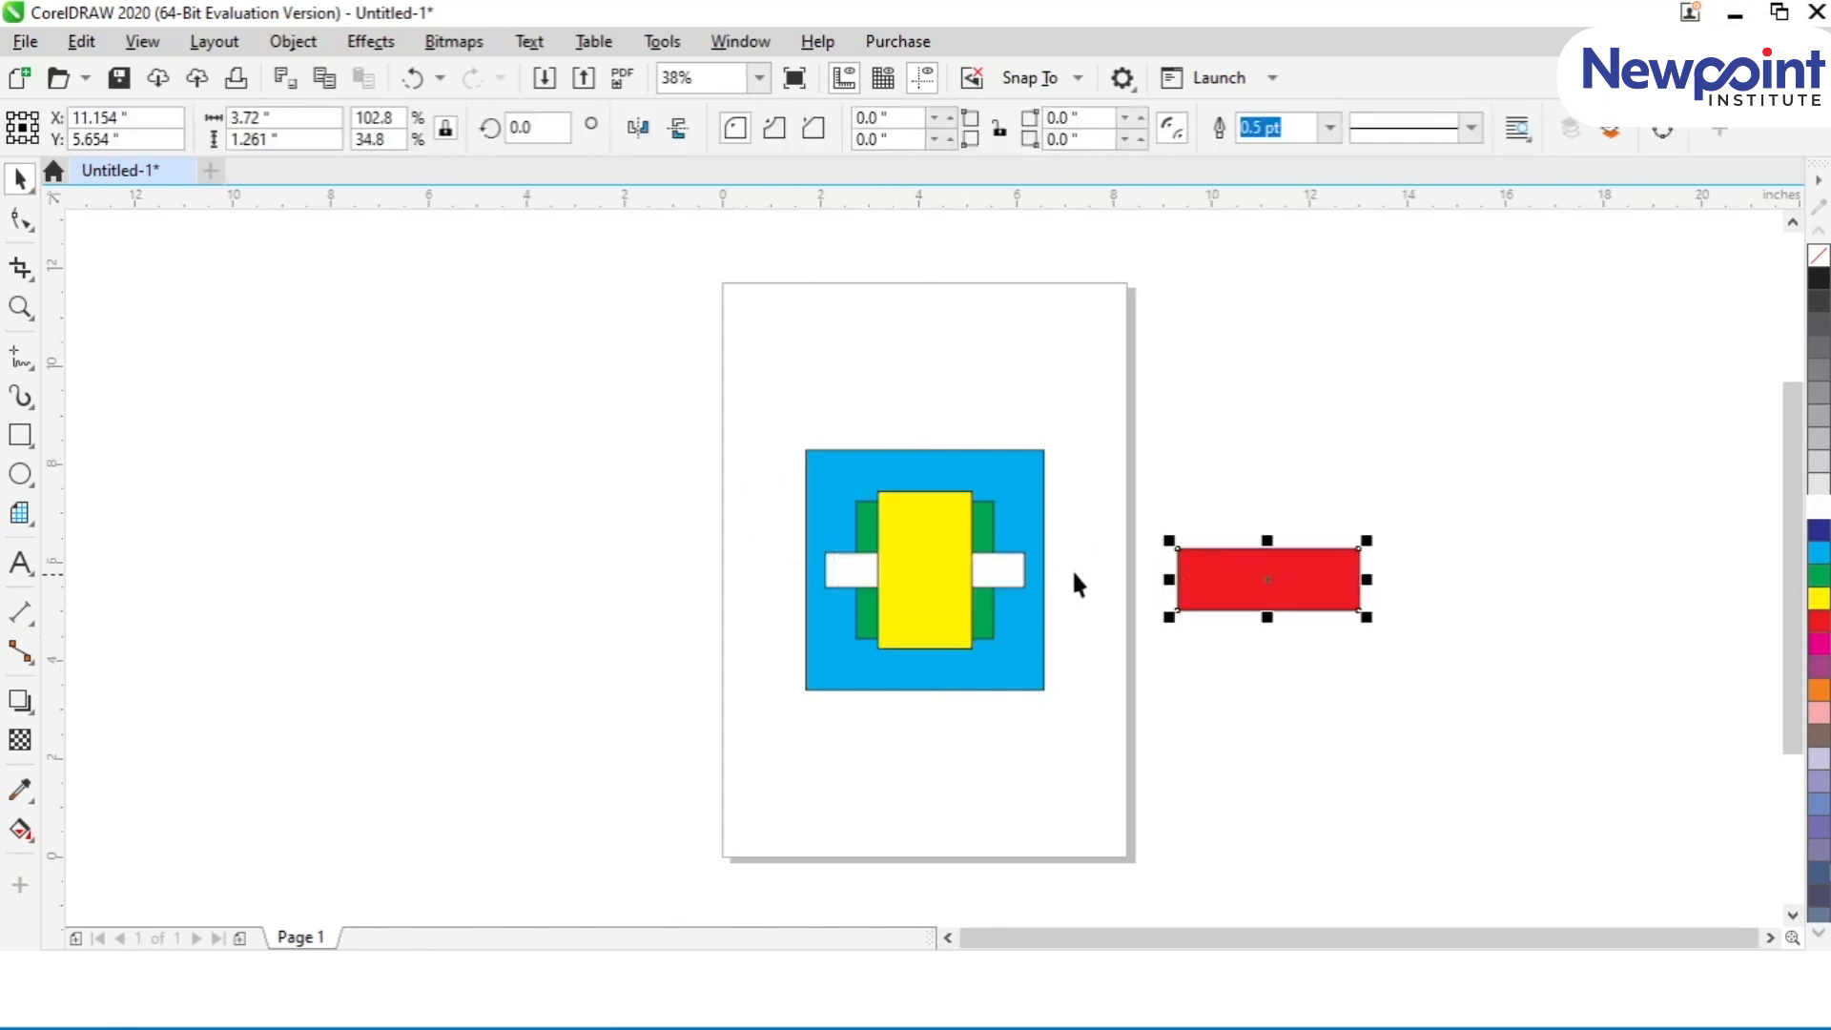
ctrl+click(949, 570)
drag(949, 571, 645, 538)
ctrl+click(939, 576)
drag(939, 576, 368, 586)
mouse_move(883, 637)
mouse_down()
mouse_move(892, 625)
mouse_move(876, 641)
mouse_up()
drag(245, 375, 1684, 768)
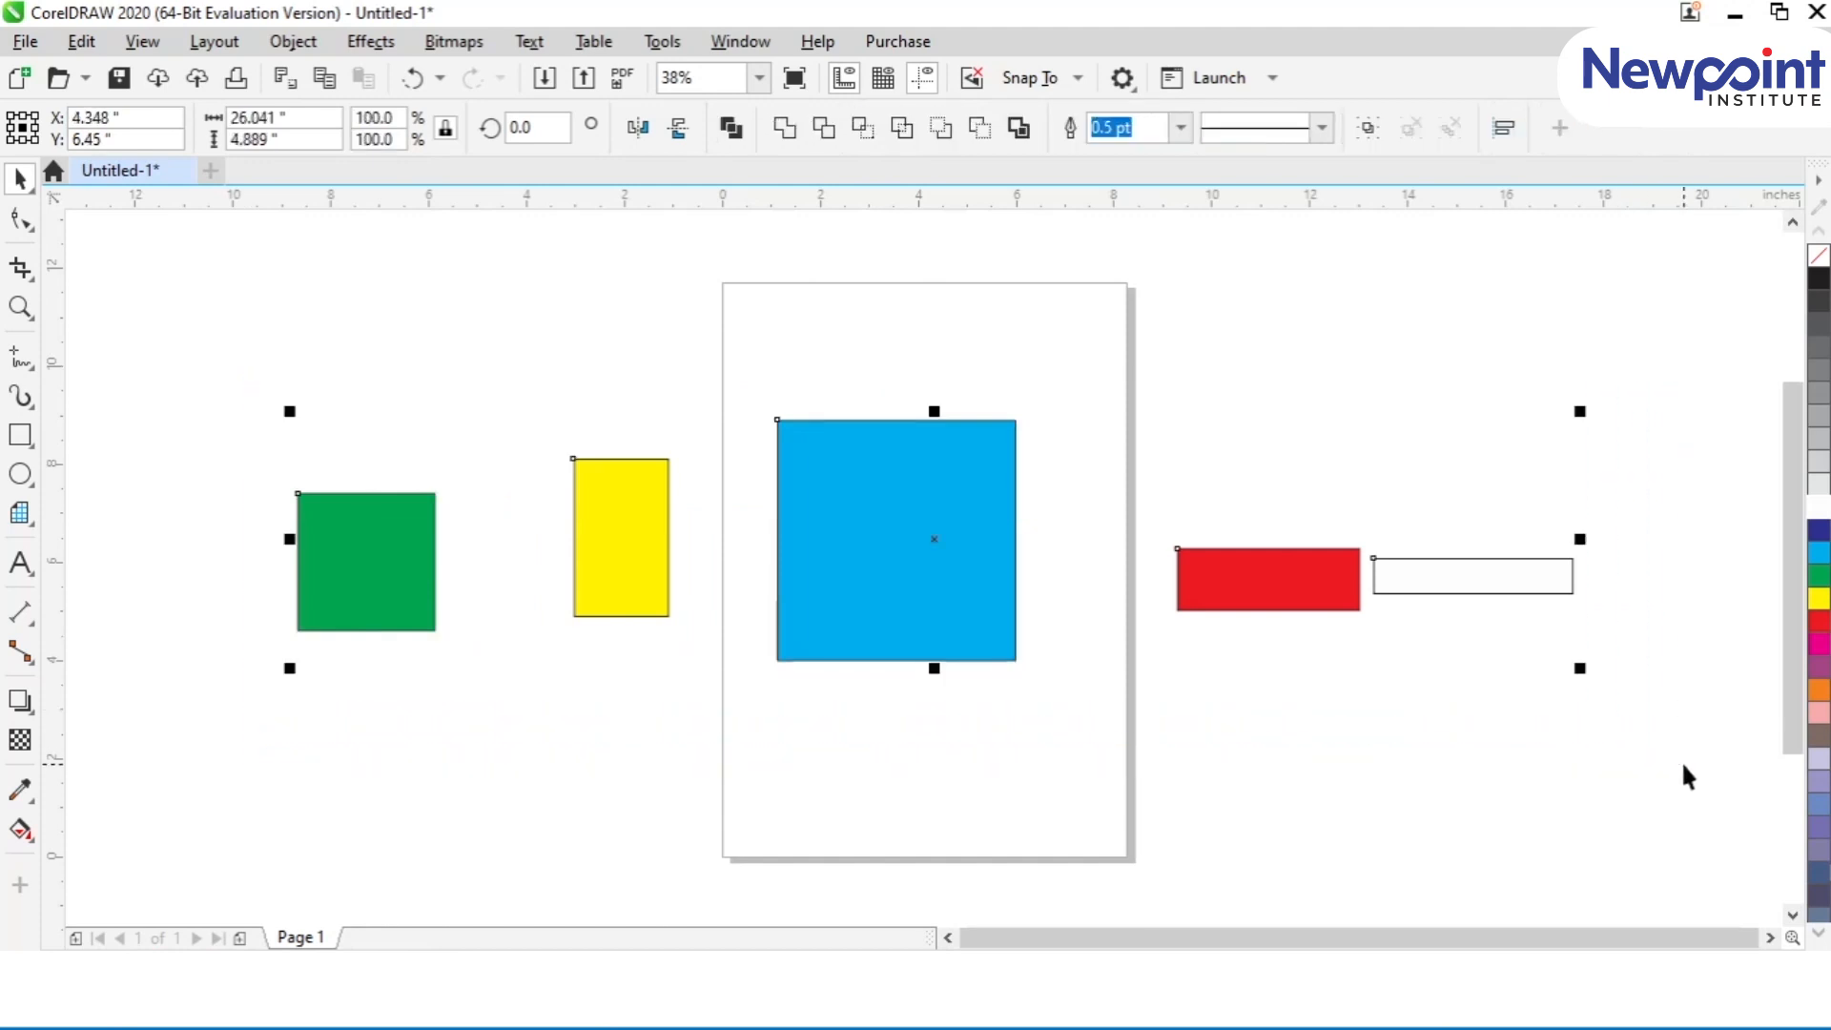
key(e)
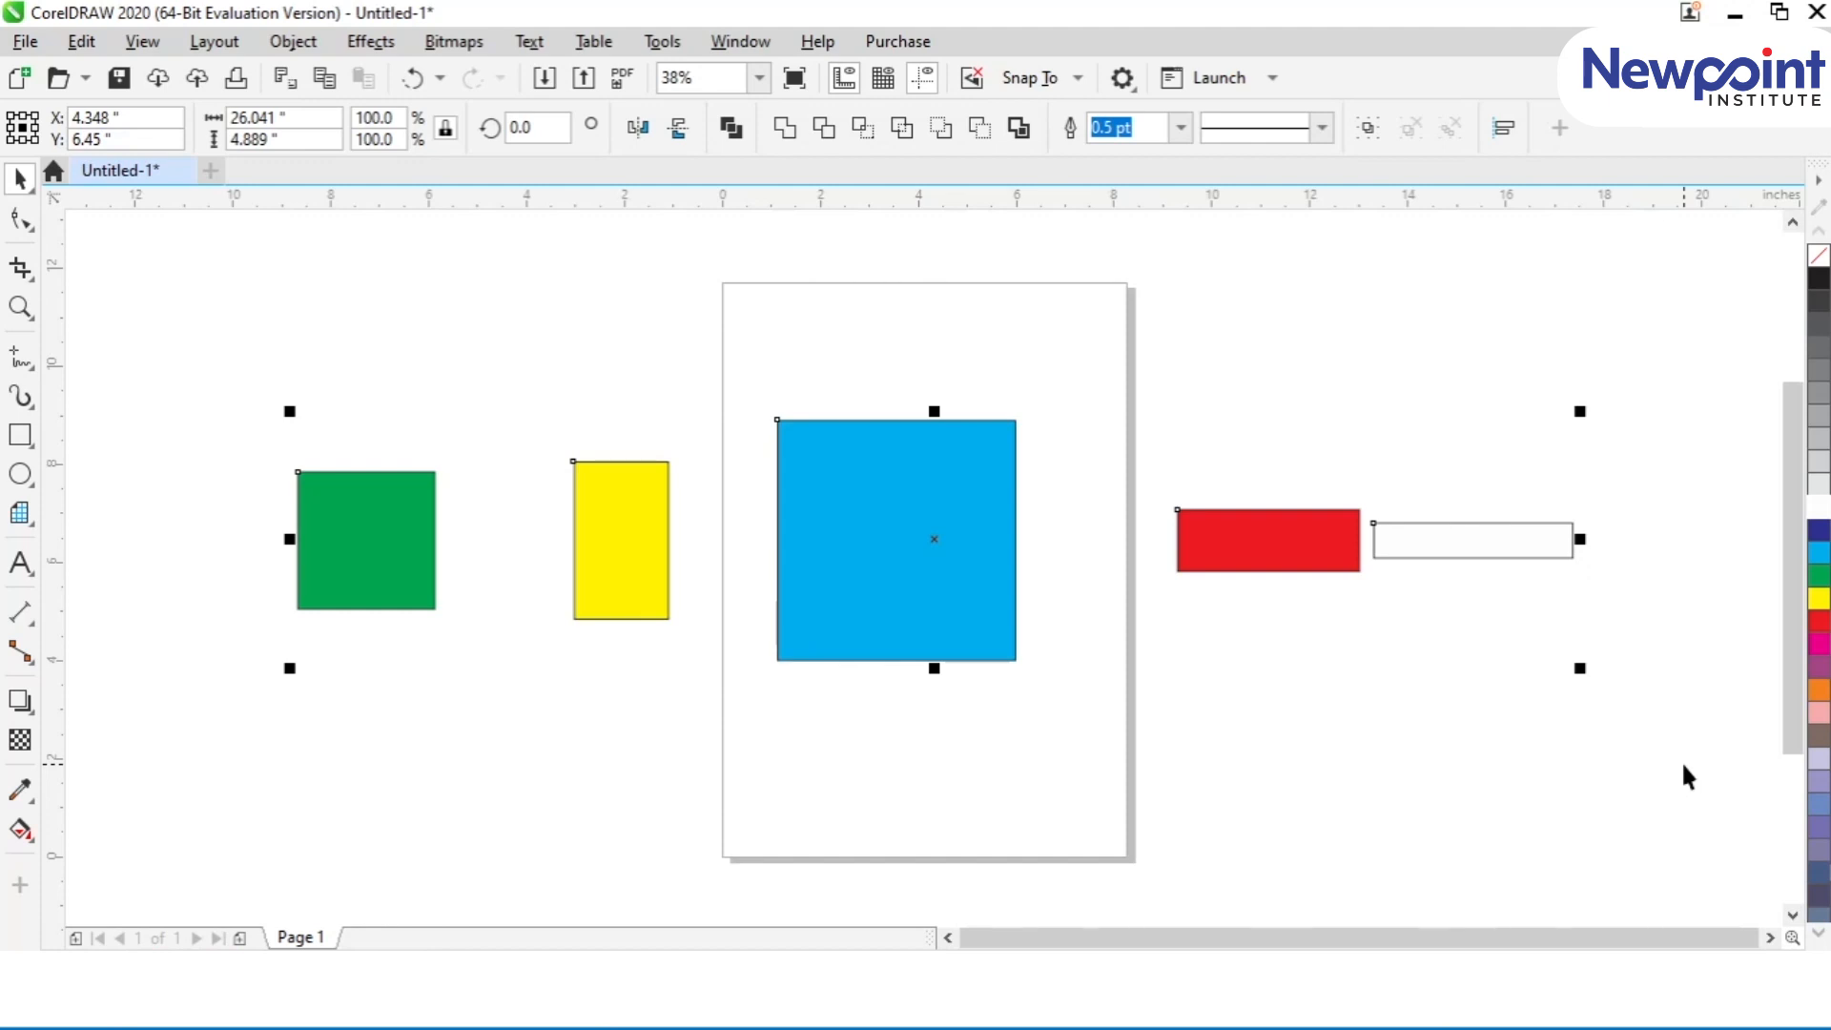
Step: Distribute the five shapes horizontally within the selection's extent, first by their centres, then with equal space between them
click(1503, 130)
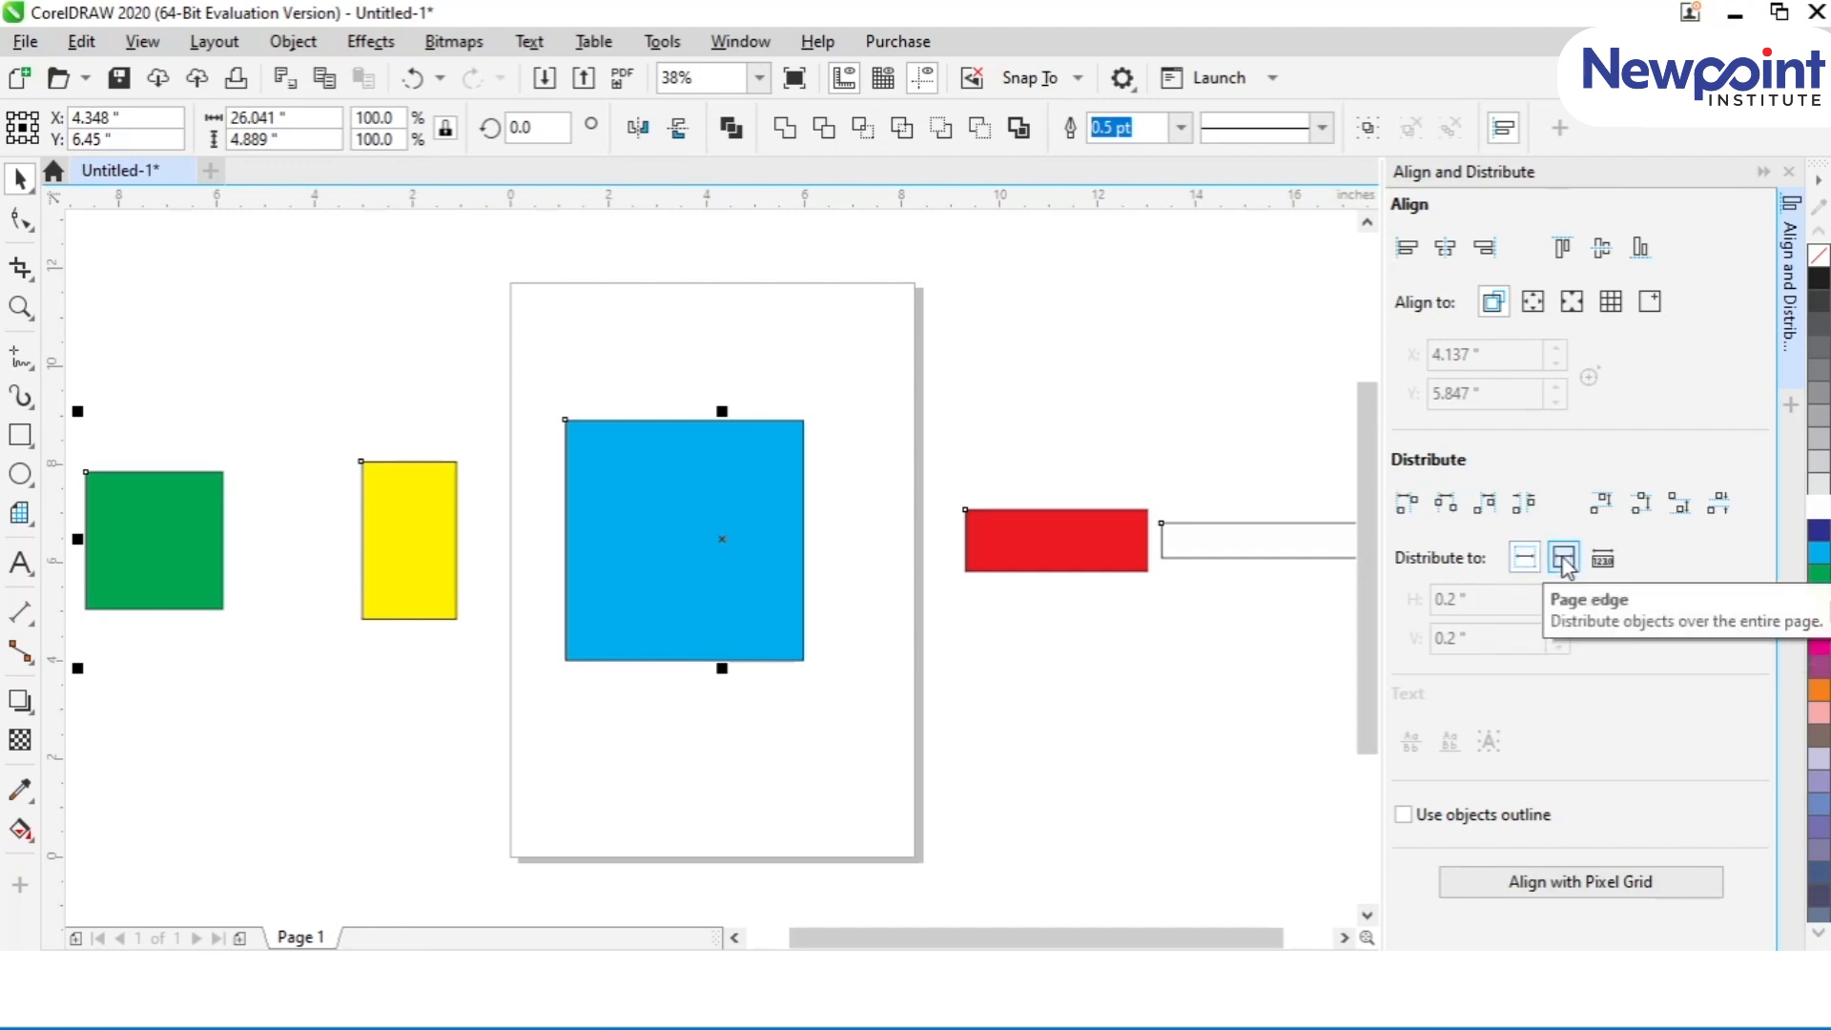
click(1565, 564)
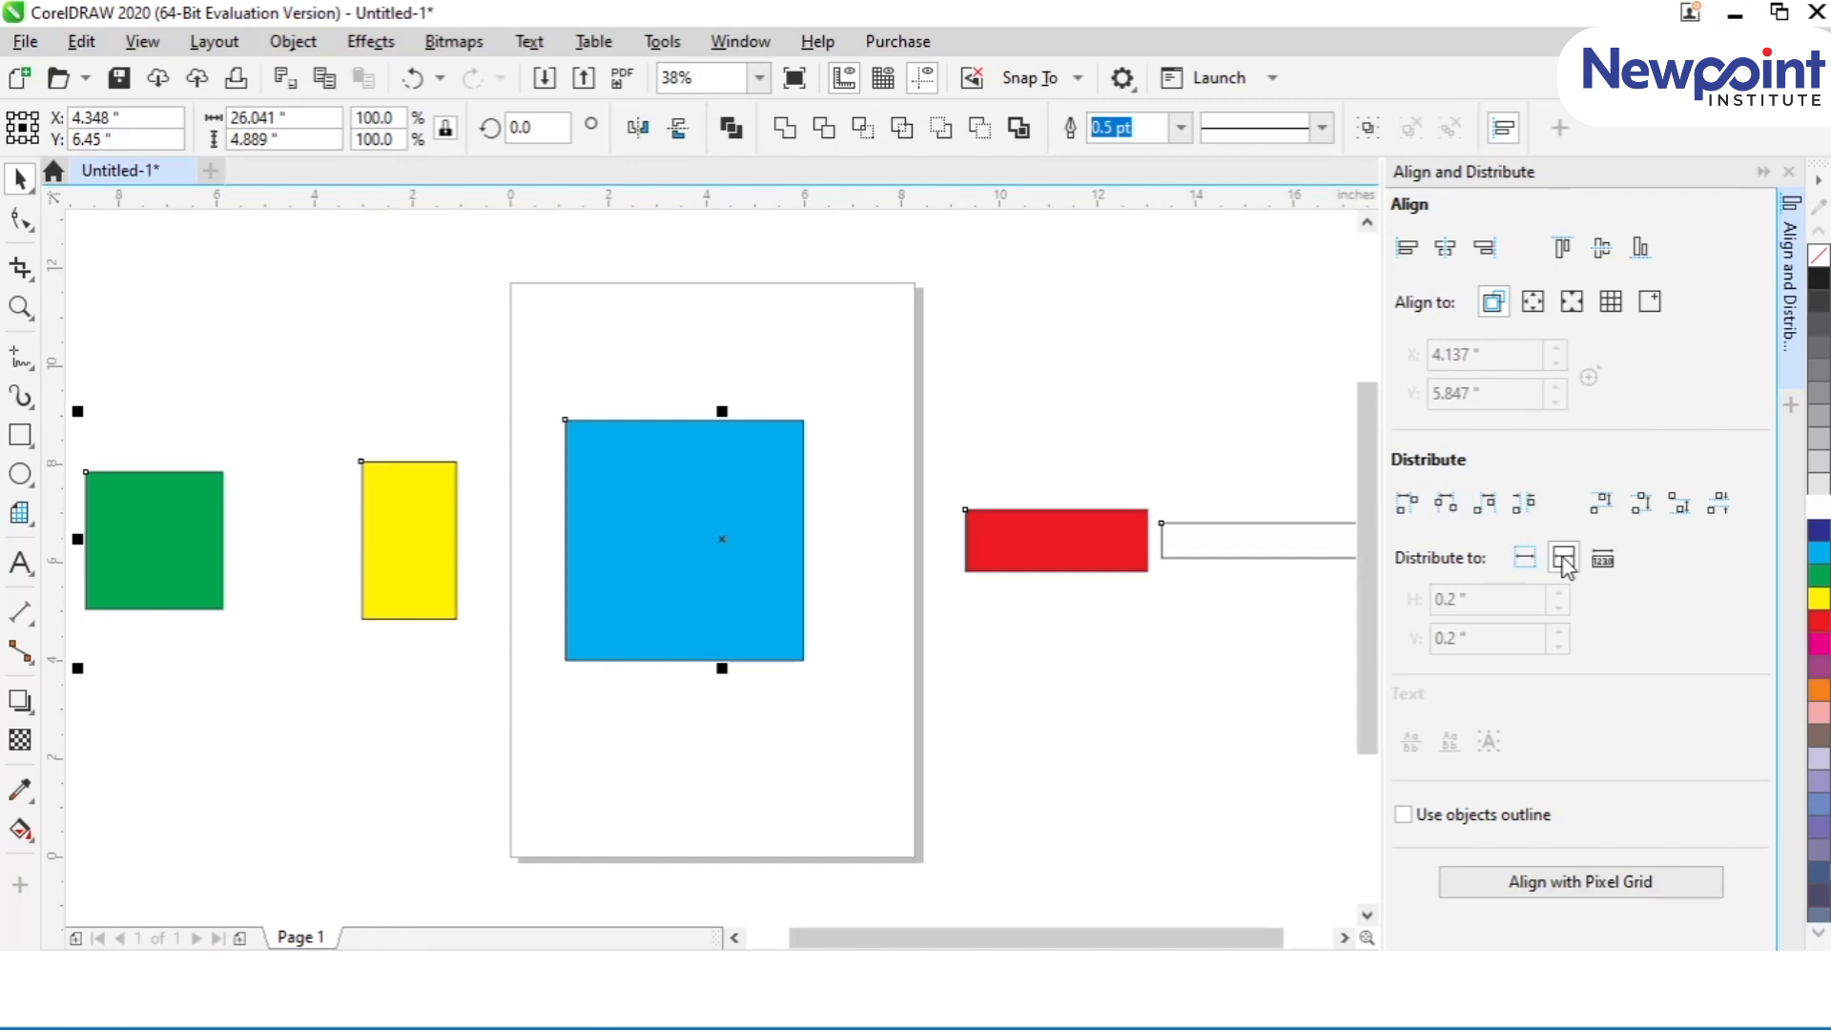
click(1533, 561)
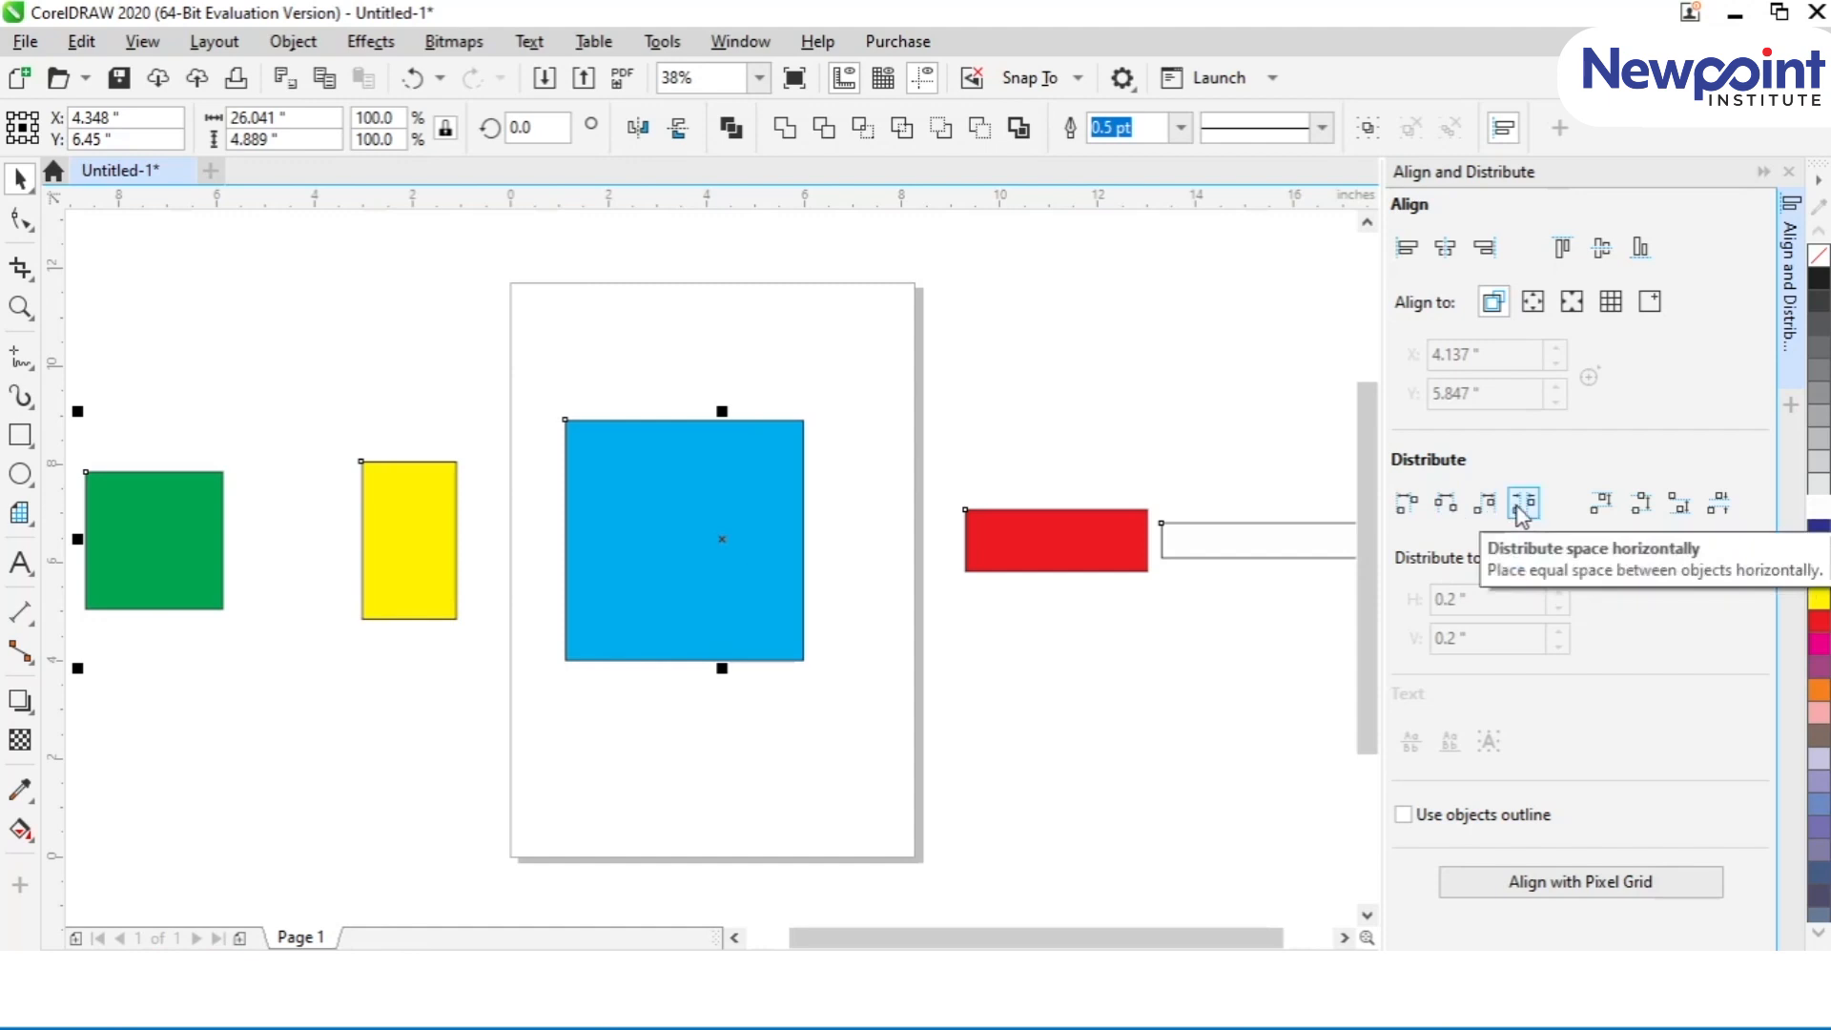
click(1446, 506)
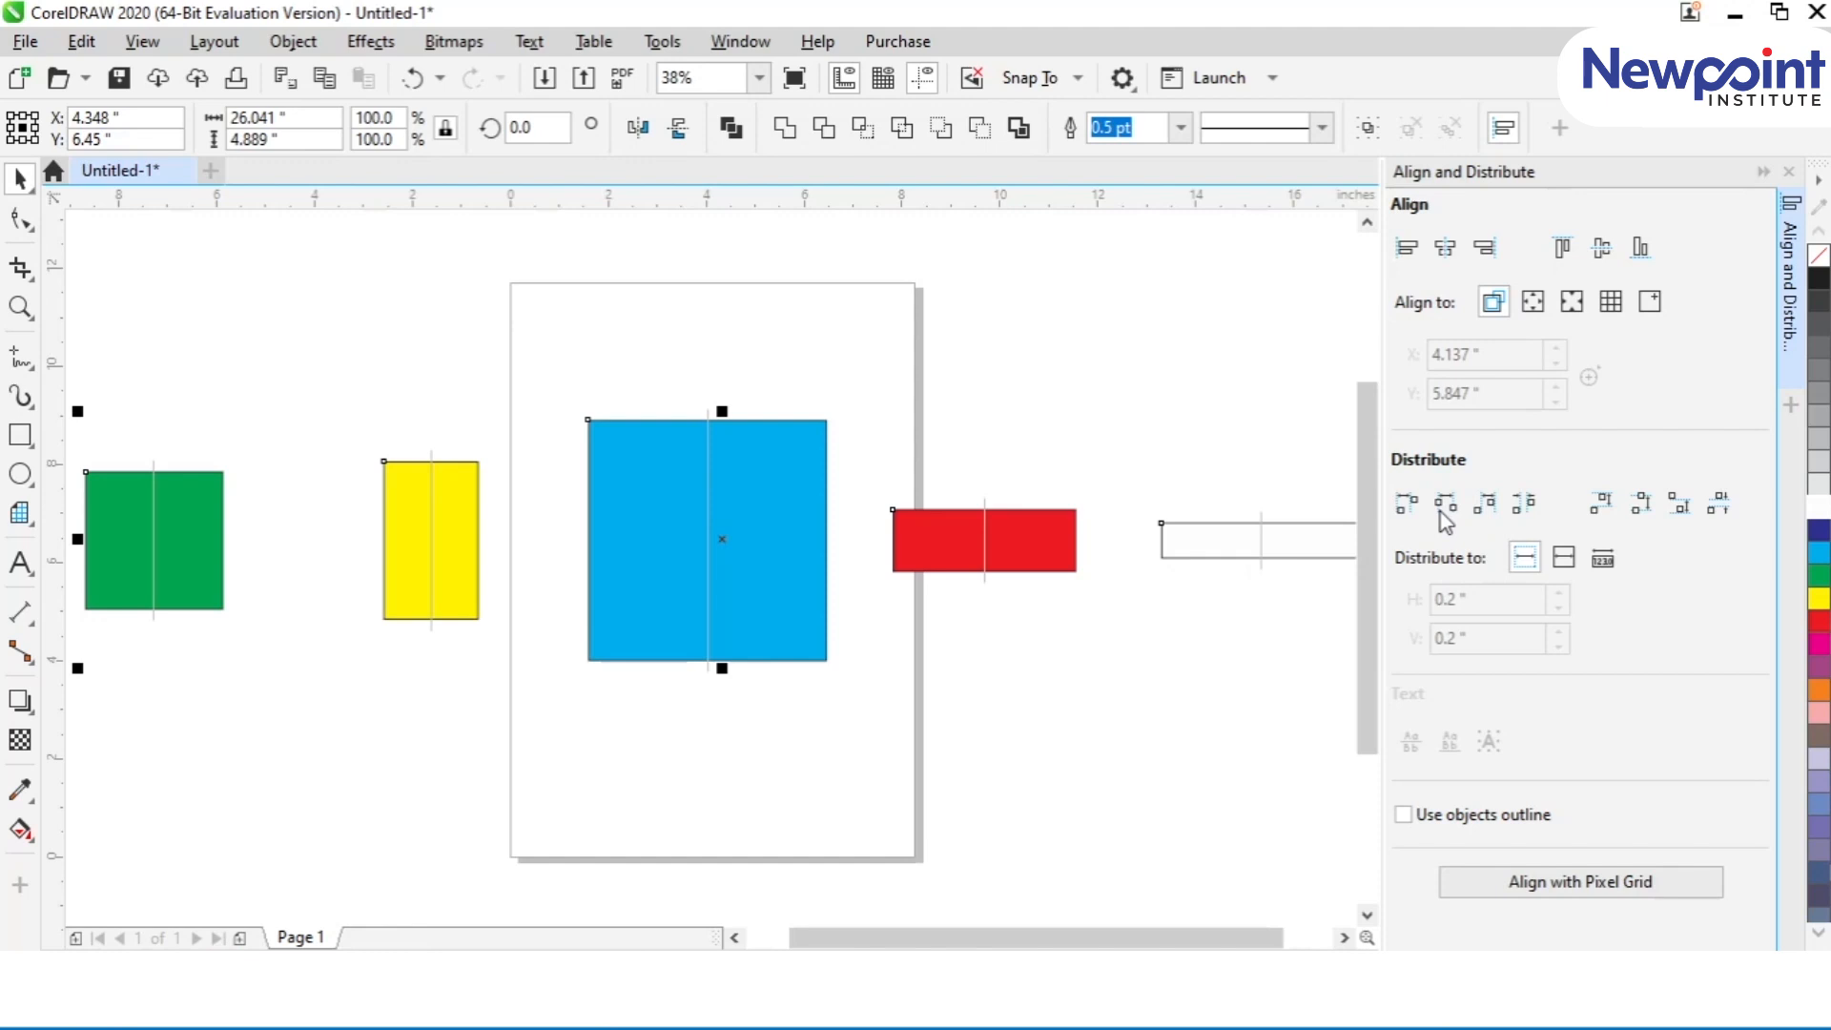
click(1522, 503)
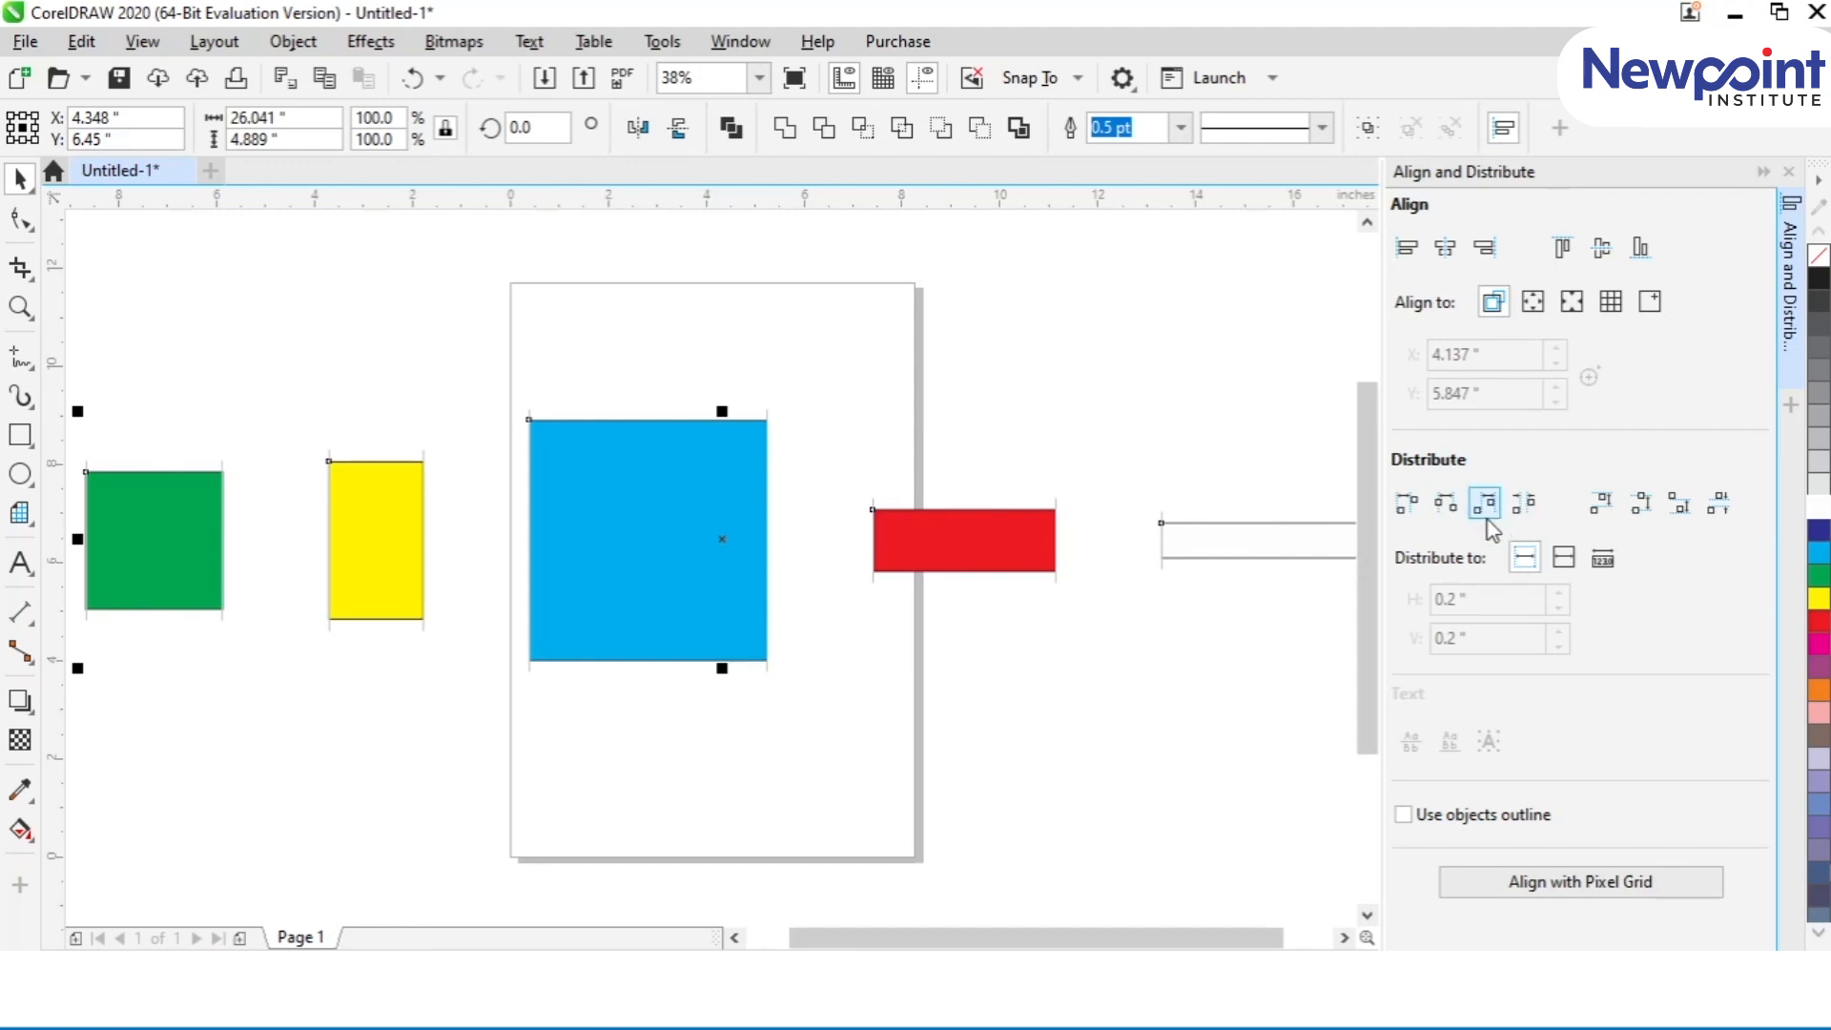
Step: Distribute the five shapes horizontally by evenly spacing their right edges, then their left edges
click(1487, 513)
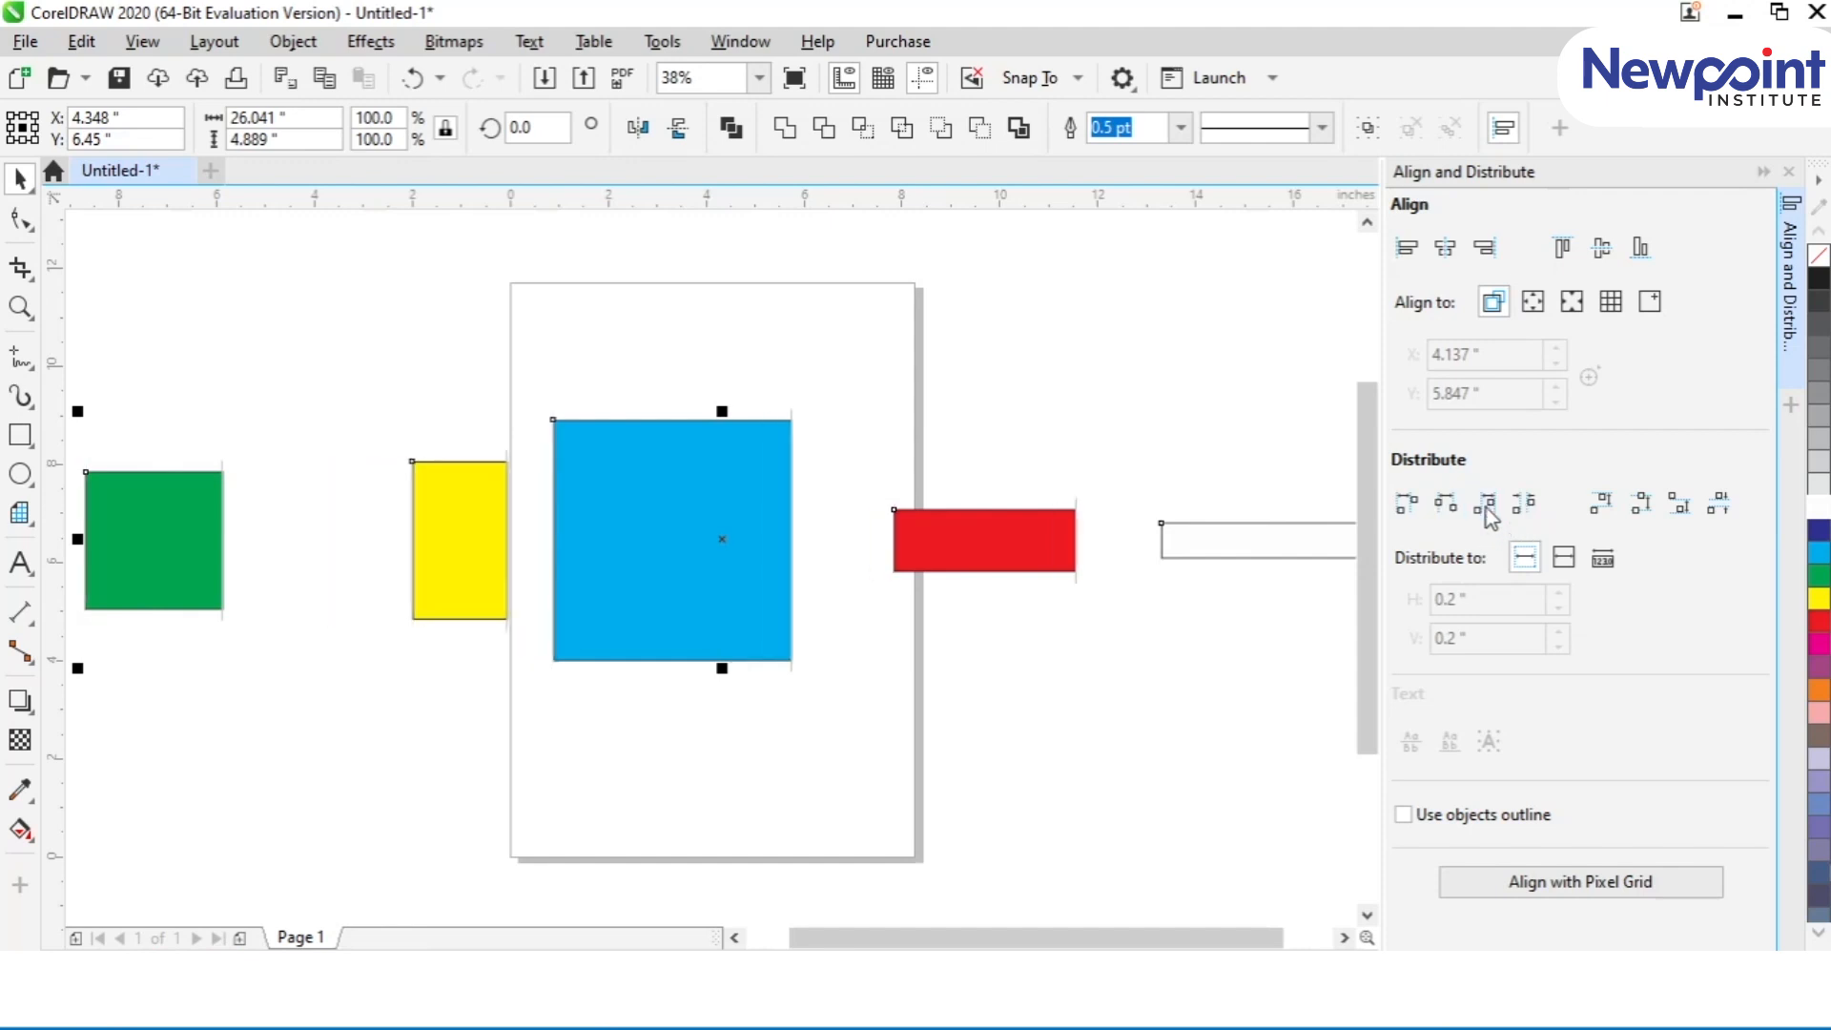
click(1409, 505)
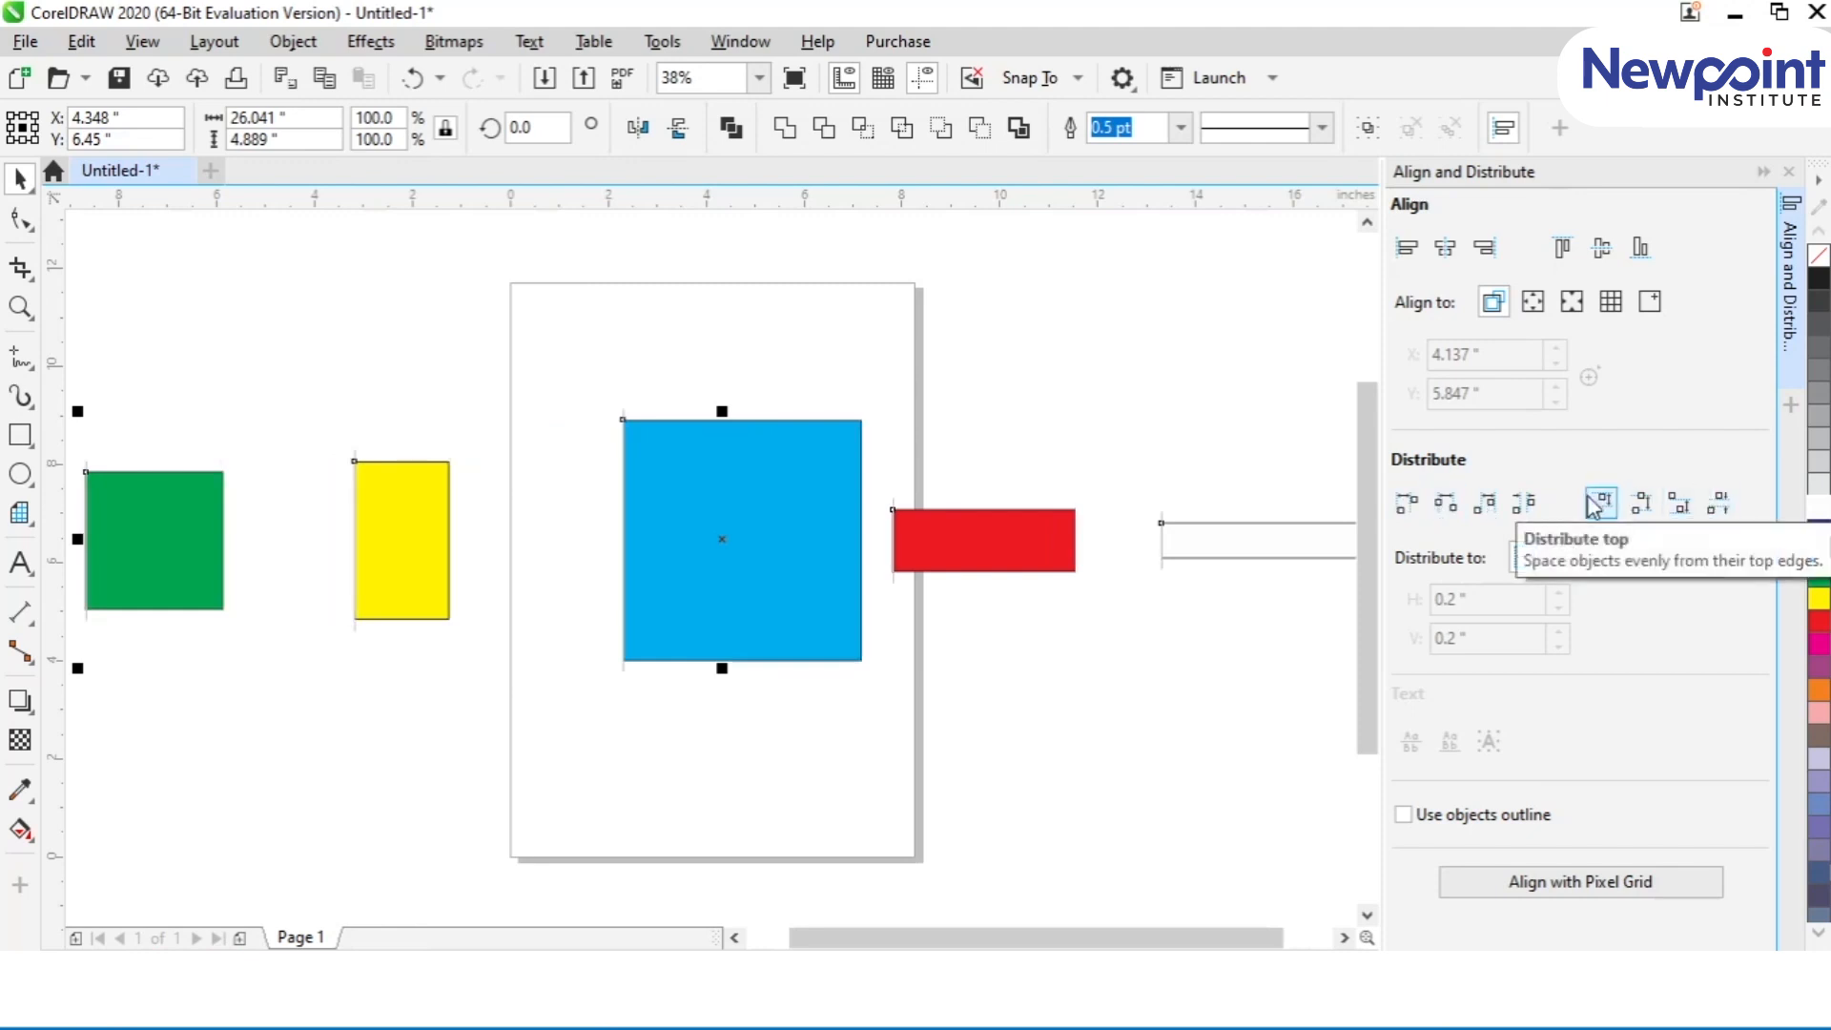
Step: Rearrange the five shapes into a vertical column beside the page in the order green, yellow, blue, red and white
key(F3)
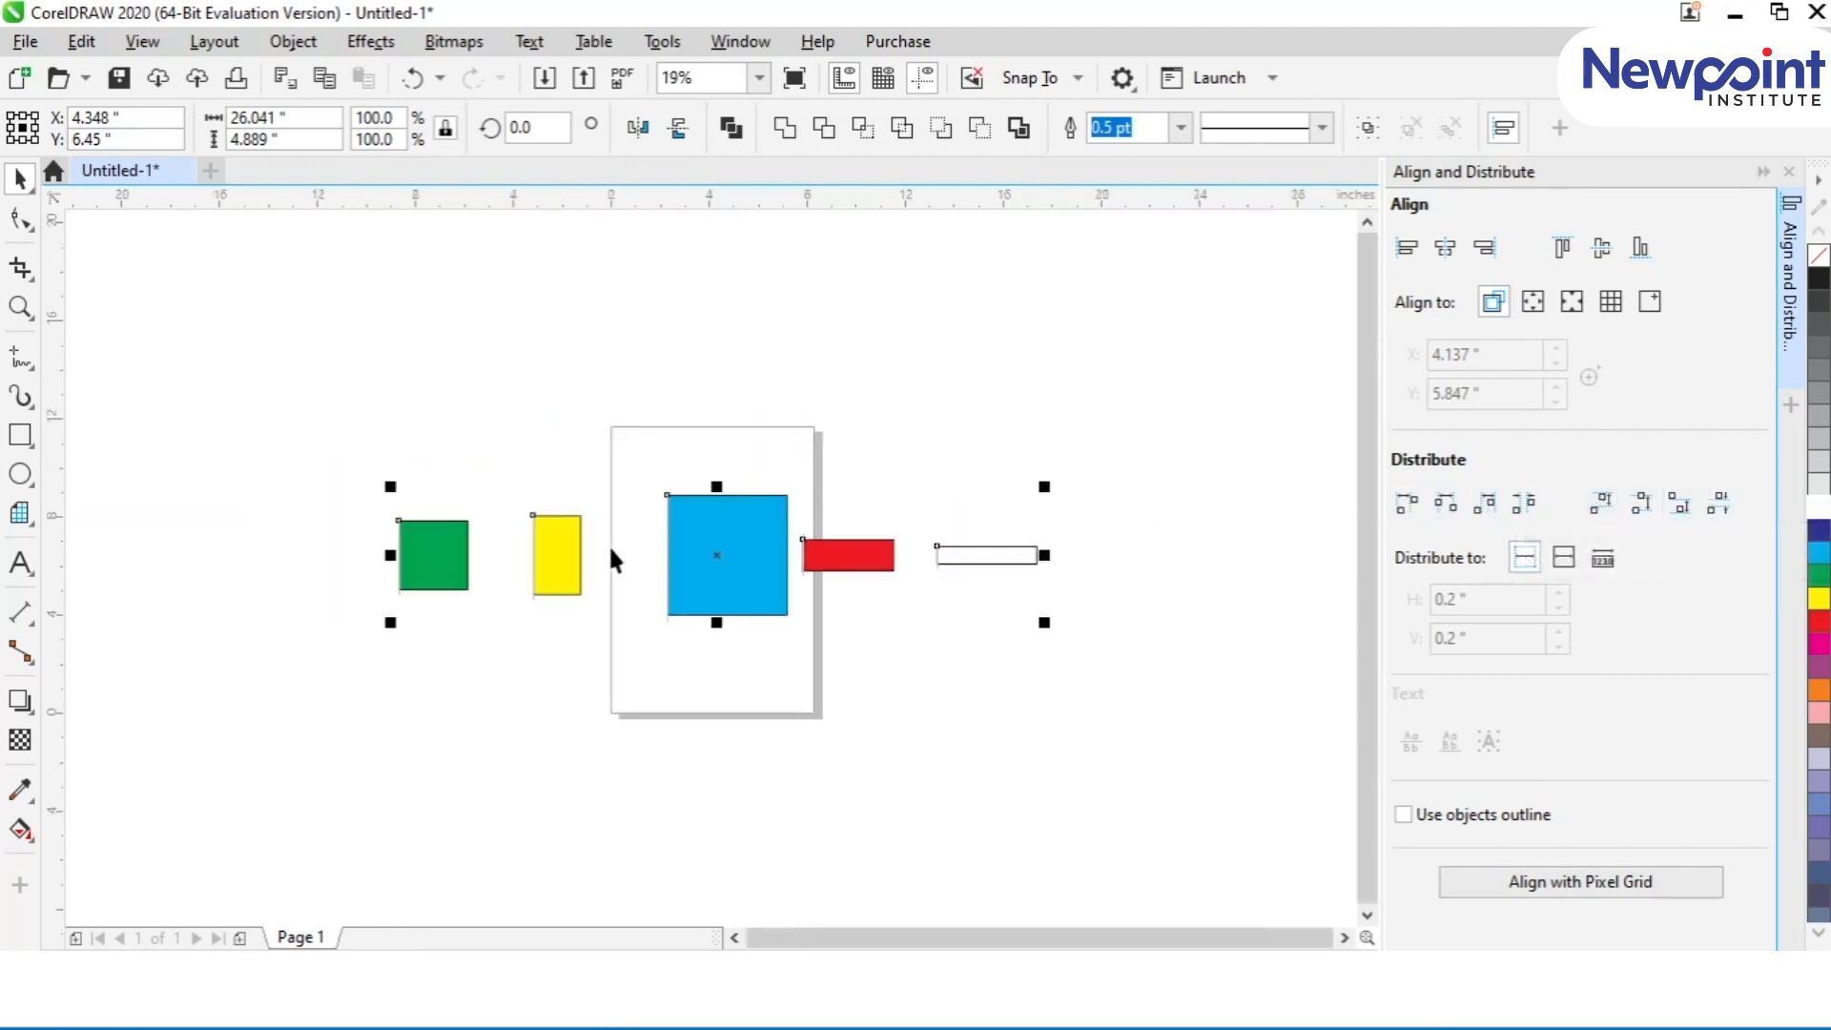
click(499, 666)
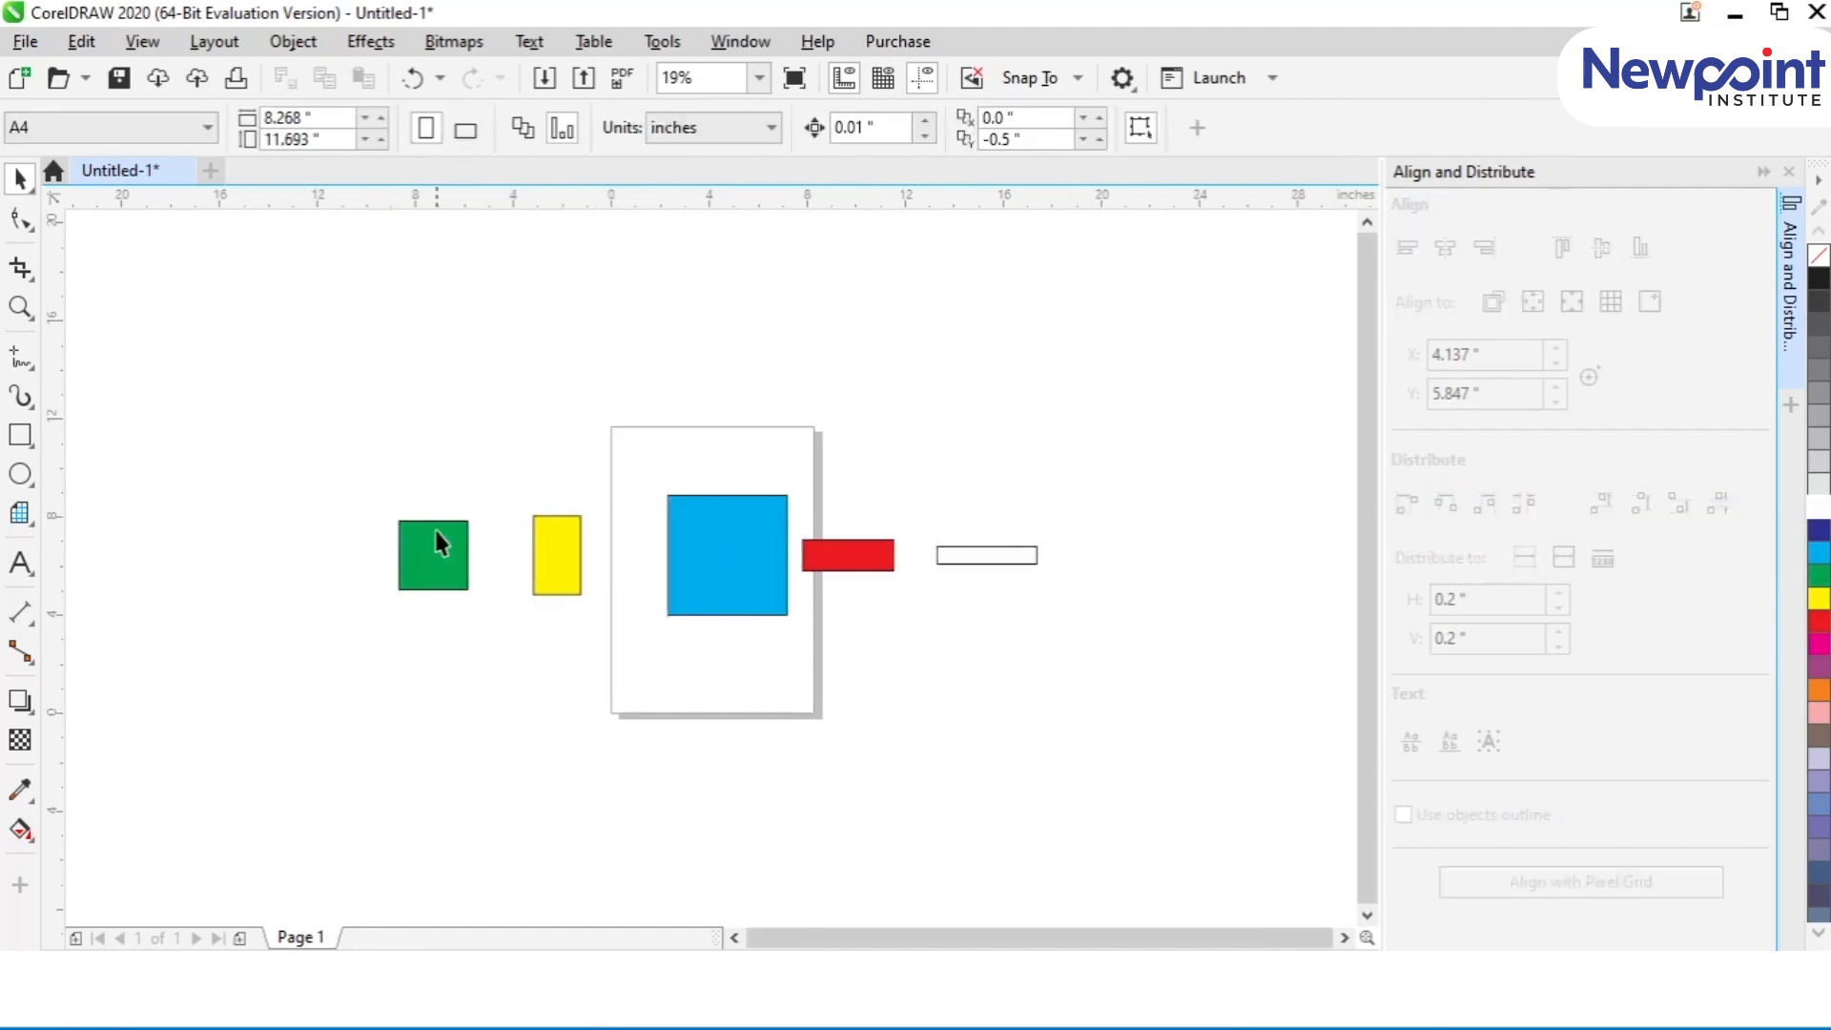
drag(437, 531, 484, 297)
drag(577, 543, 443, 410)
drag(715, 572, 434, 586)
drag(804, 570, 424, 718)
drag(980, 556, 430, 883)
Step: Align the column's shapes by their left edges, vertical centre axis and right edges, finishing on the vertical centre axis
drag(271, 246, 552, 899)
key(l)
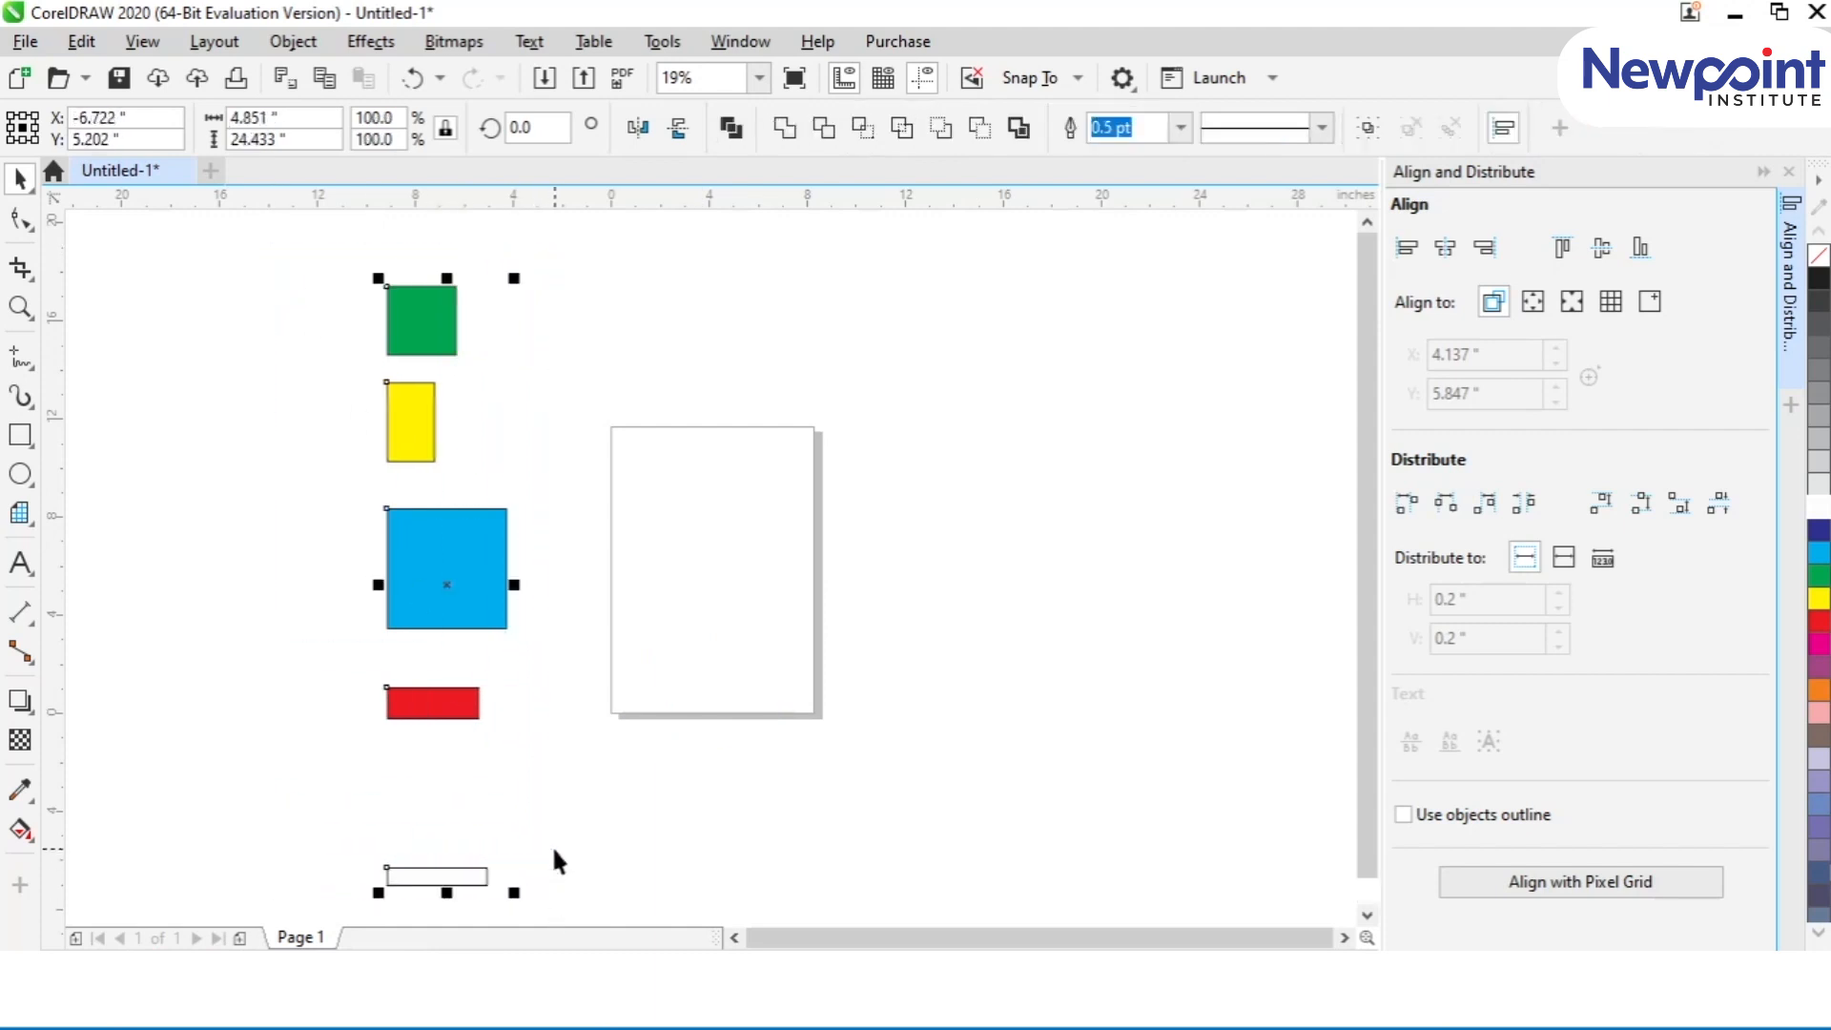
key(c)
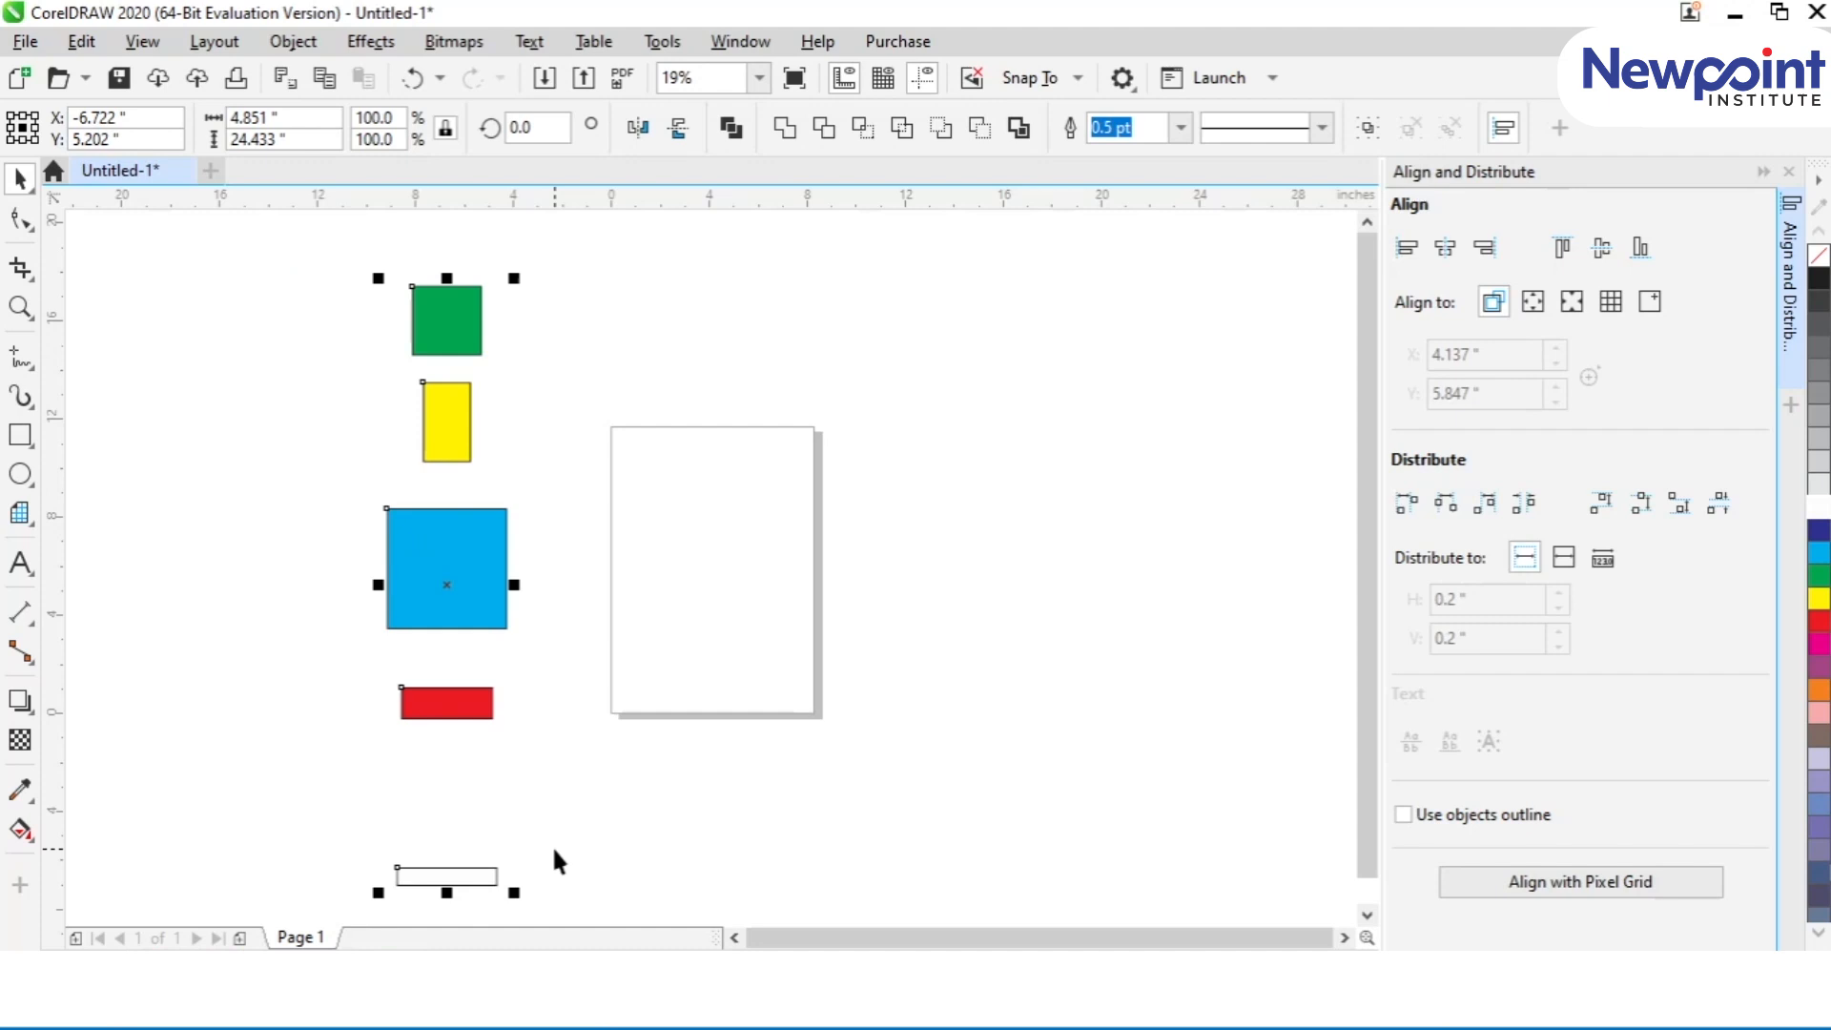
key(r)
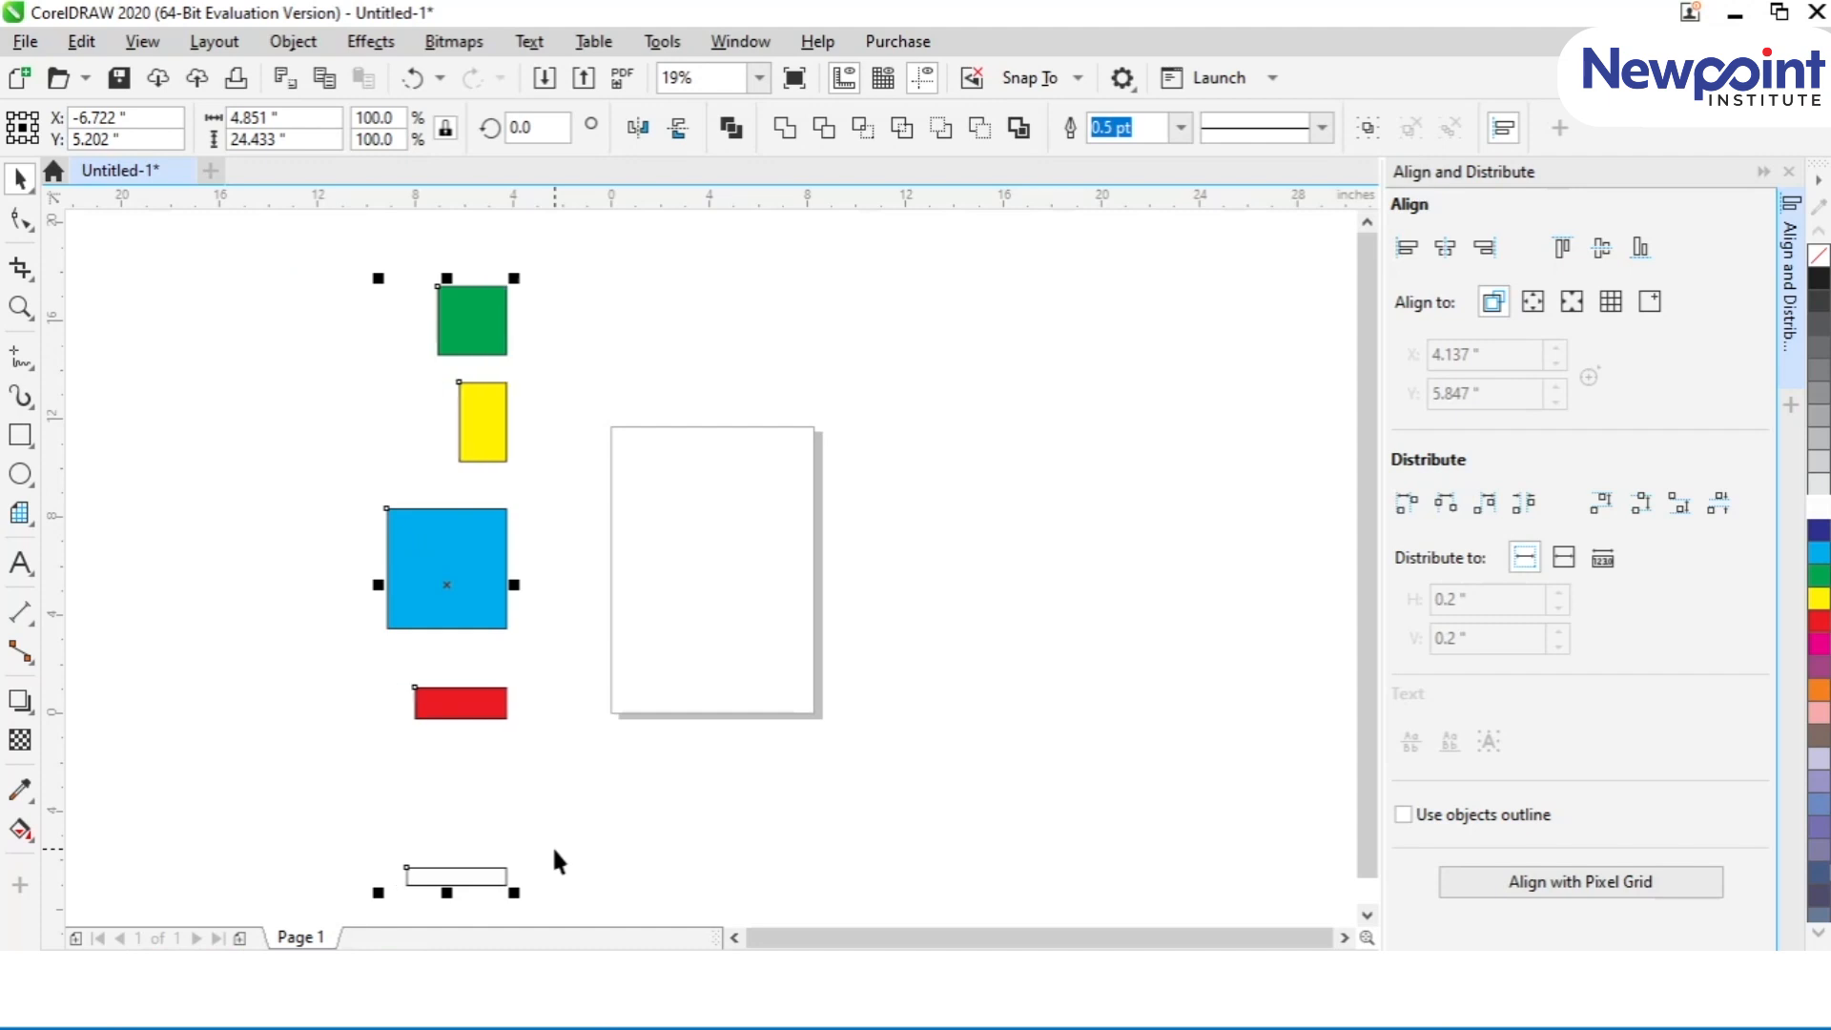
key(c)
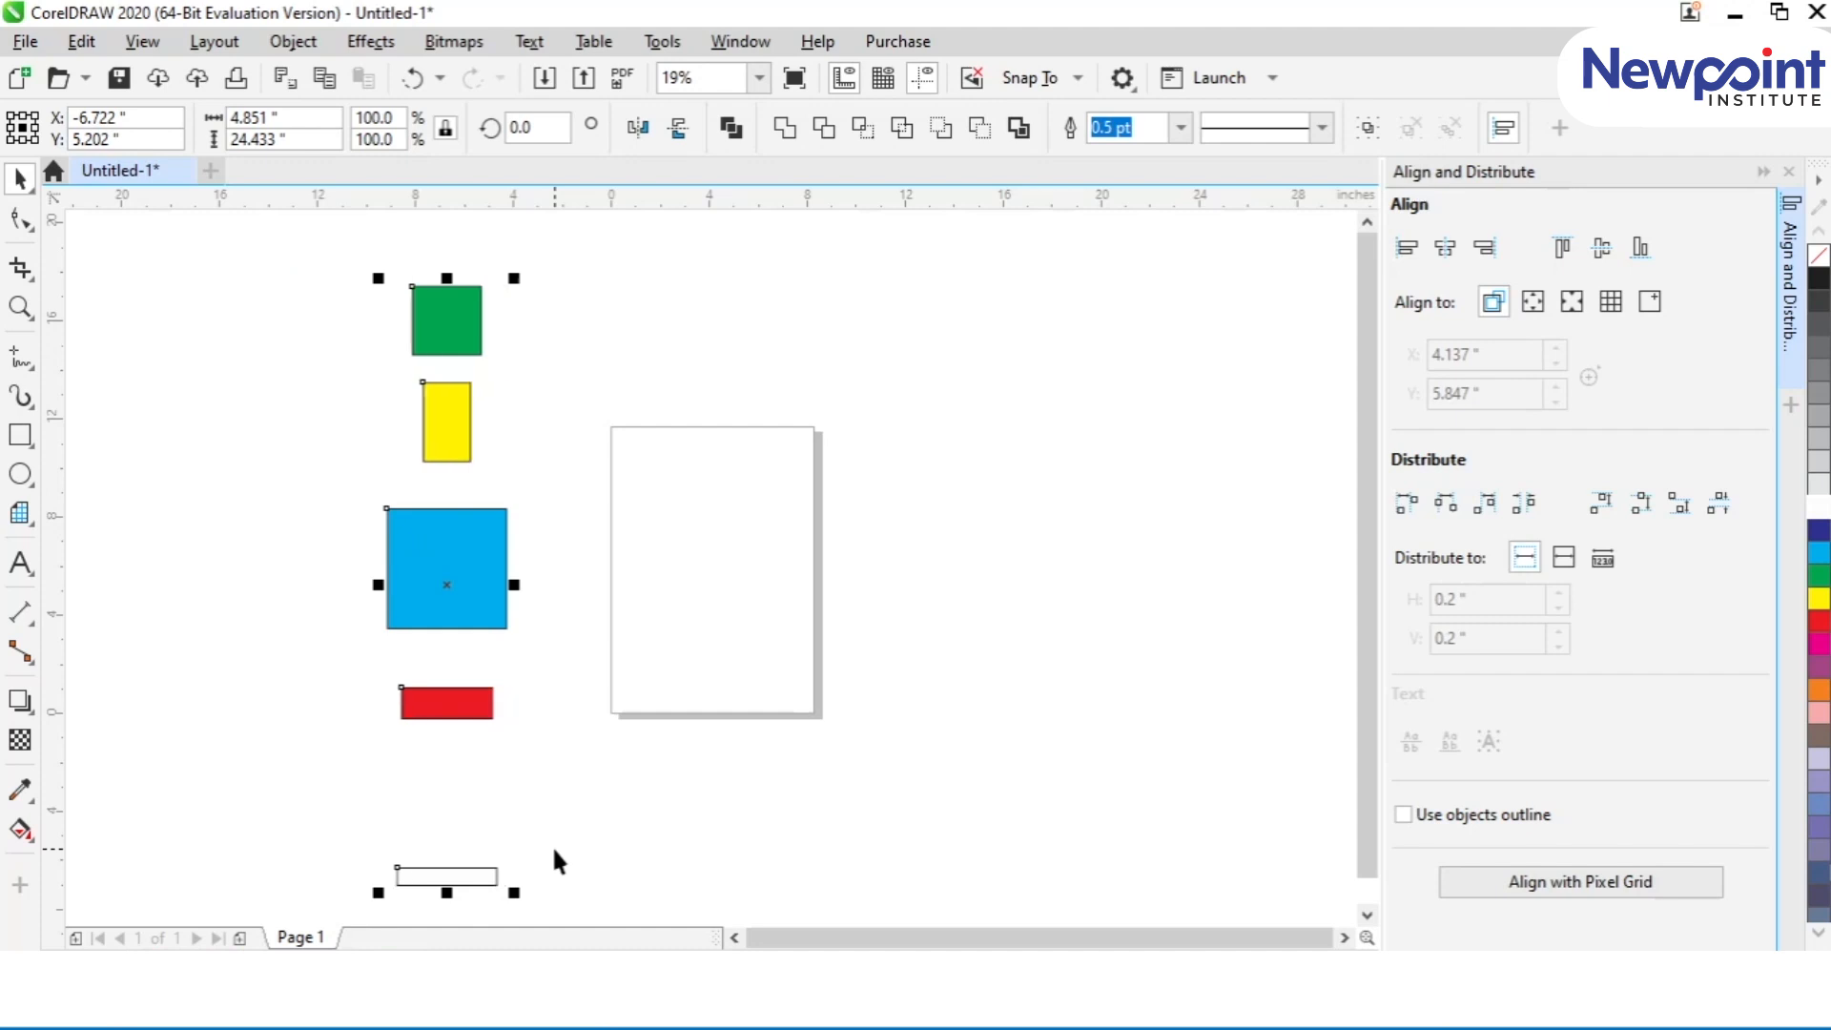
Step: Distribute the column vertically by top edges, centres and bottom edges, then with equal space between the shapes
click(1602, 506)
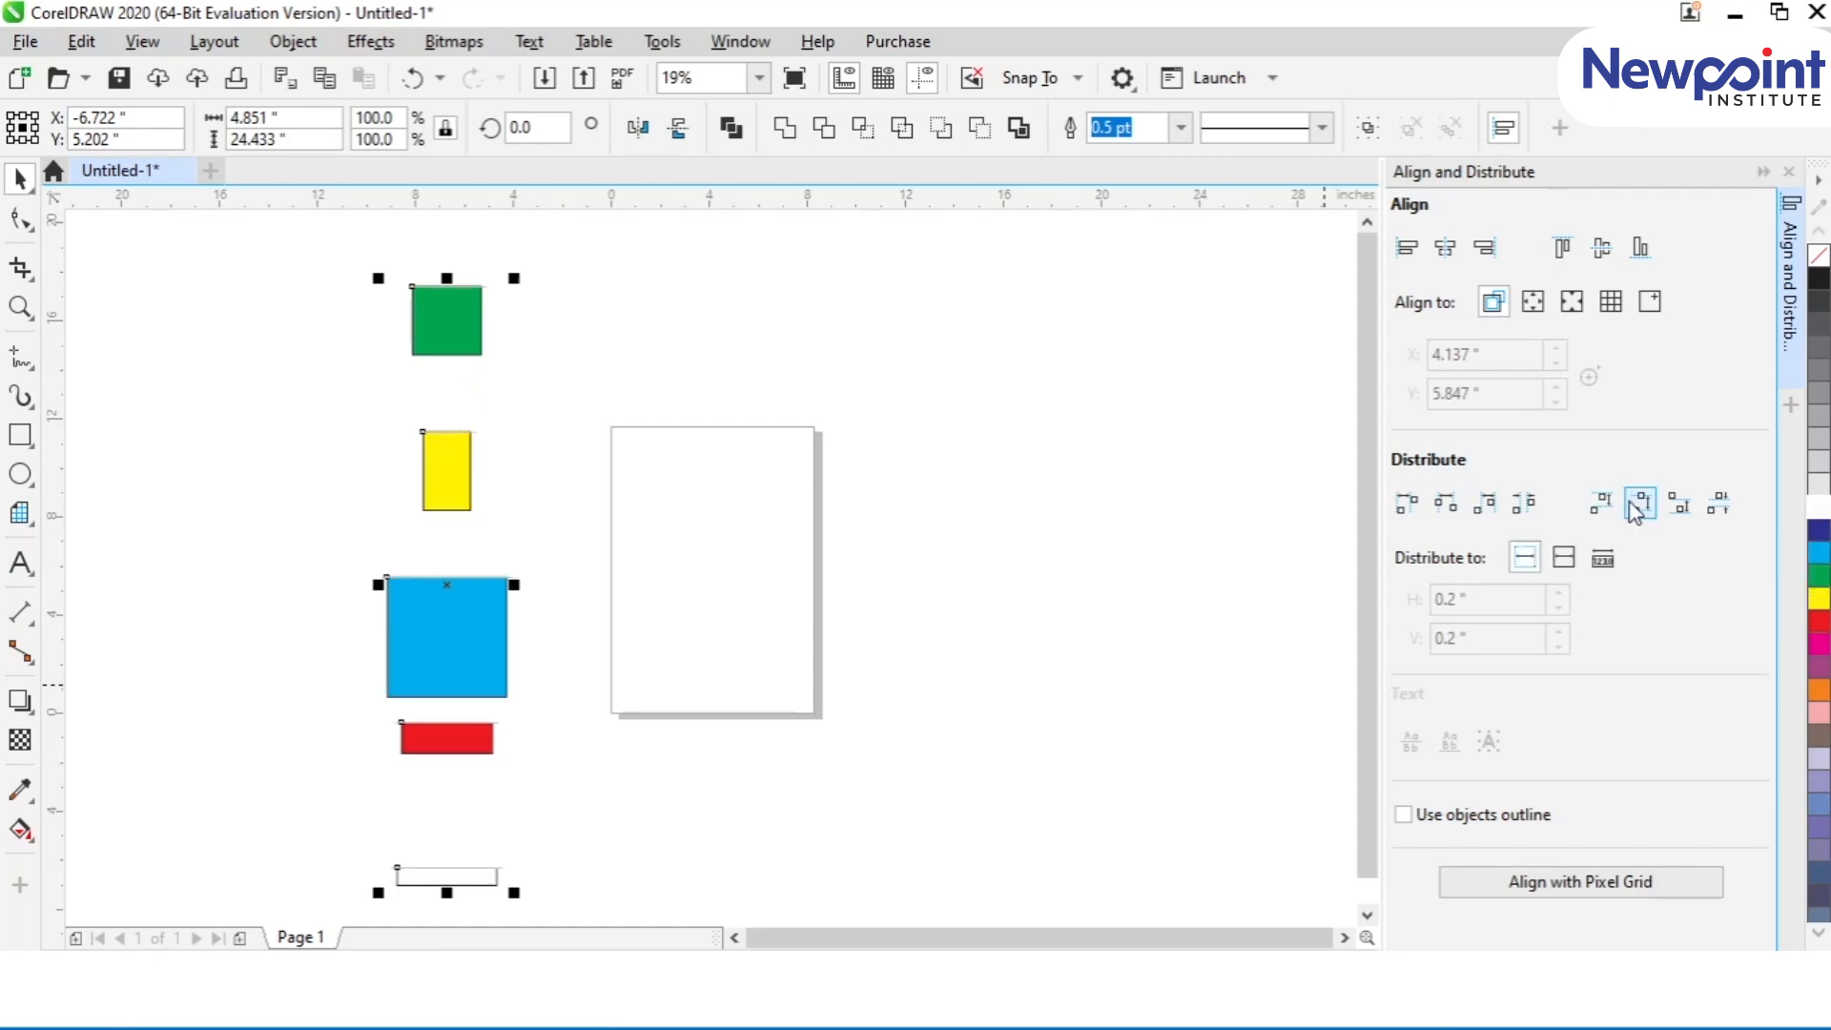
click(1646, 513)
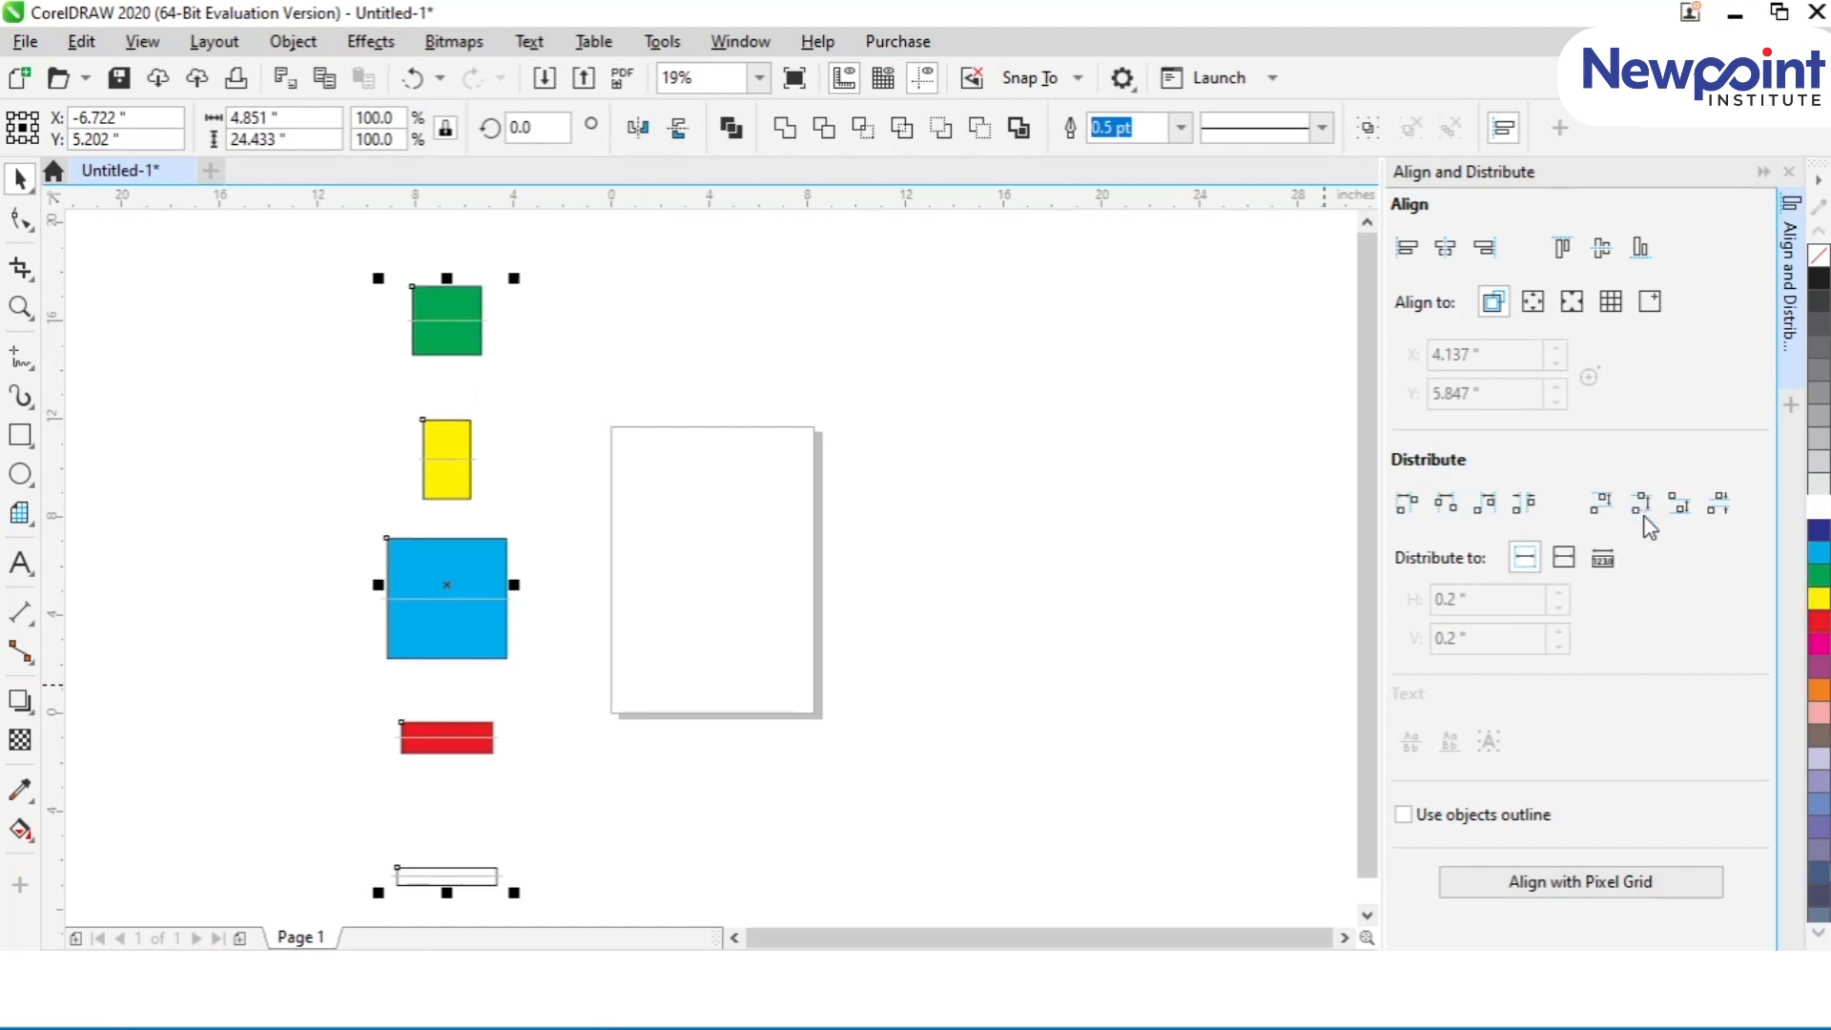
click(1680, 507)
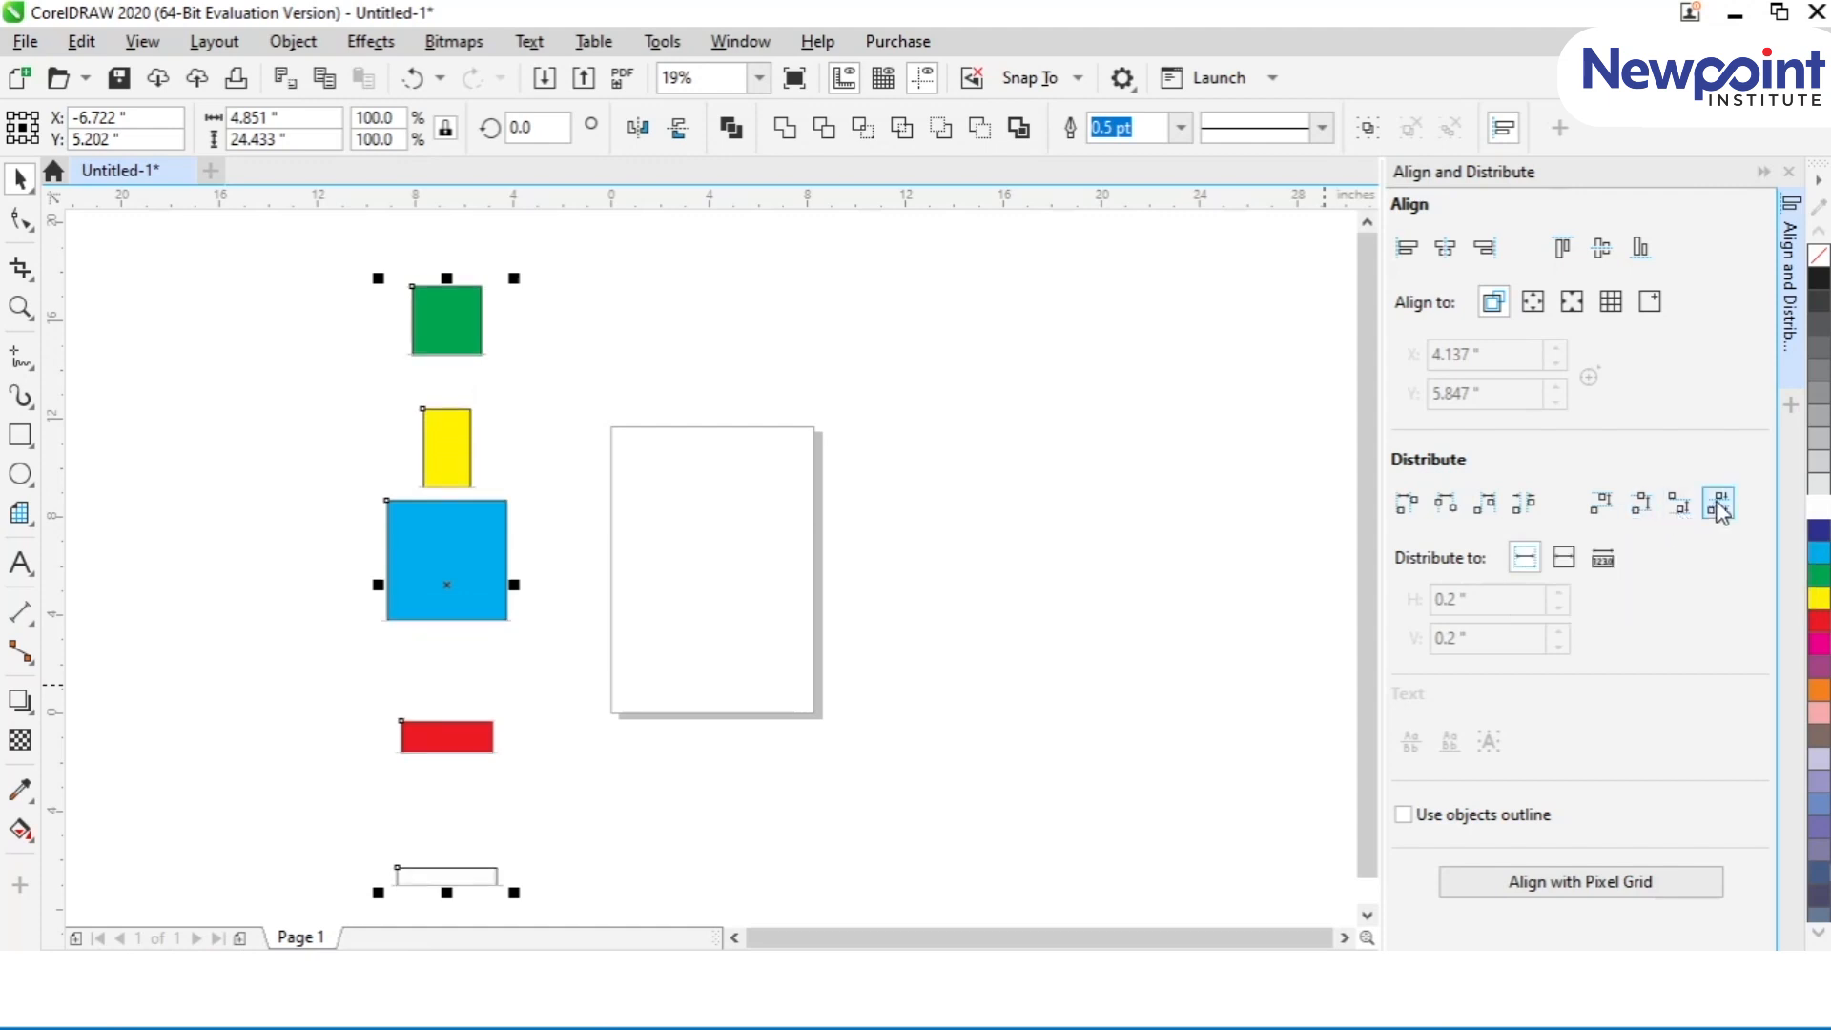
click(1720, 510)
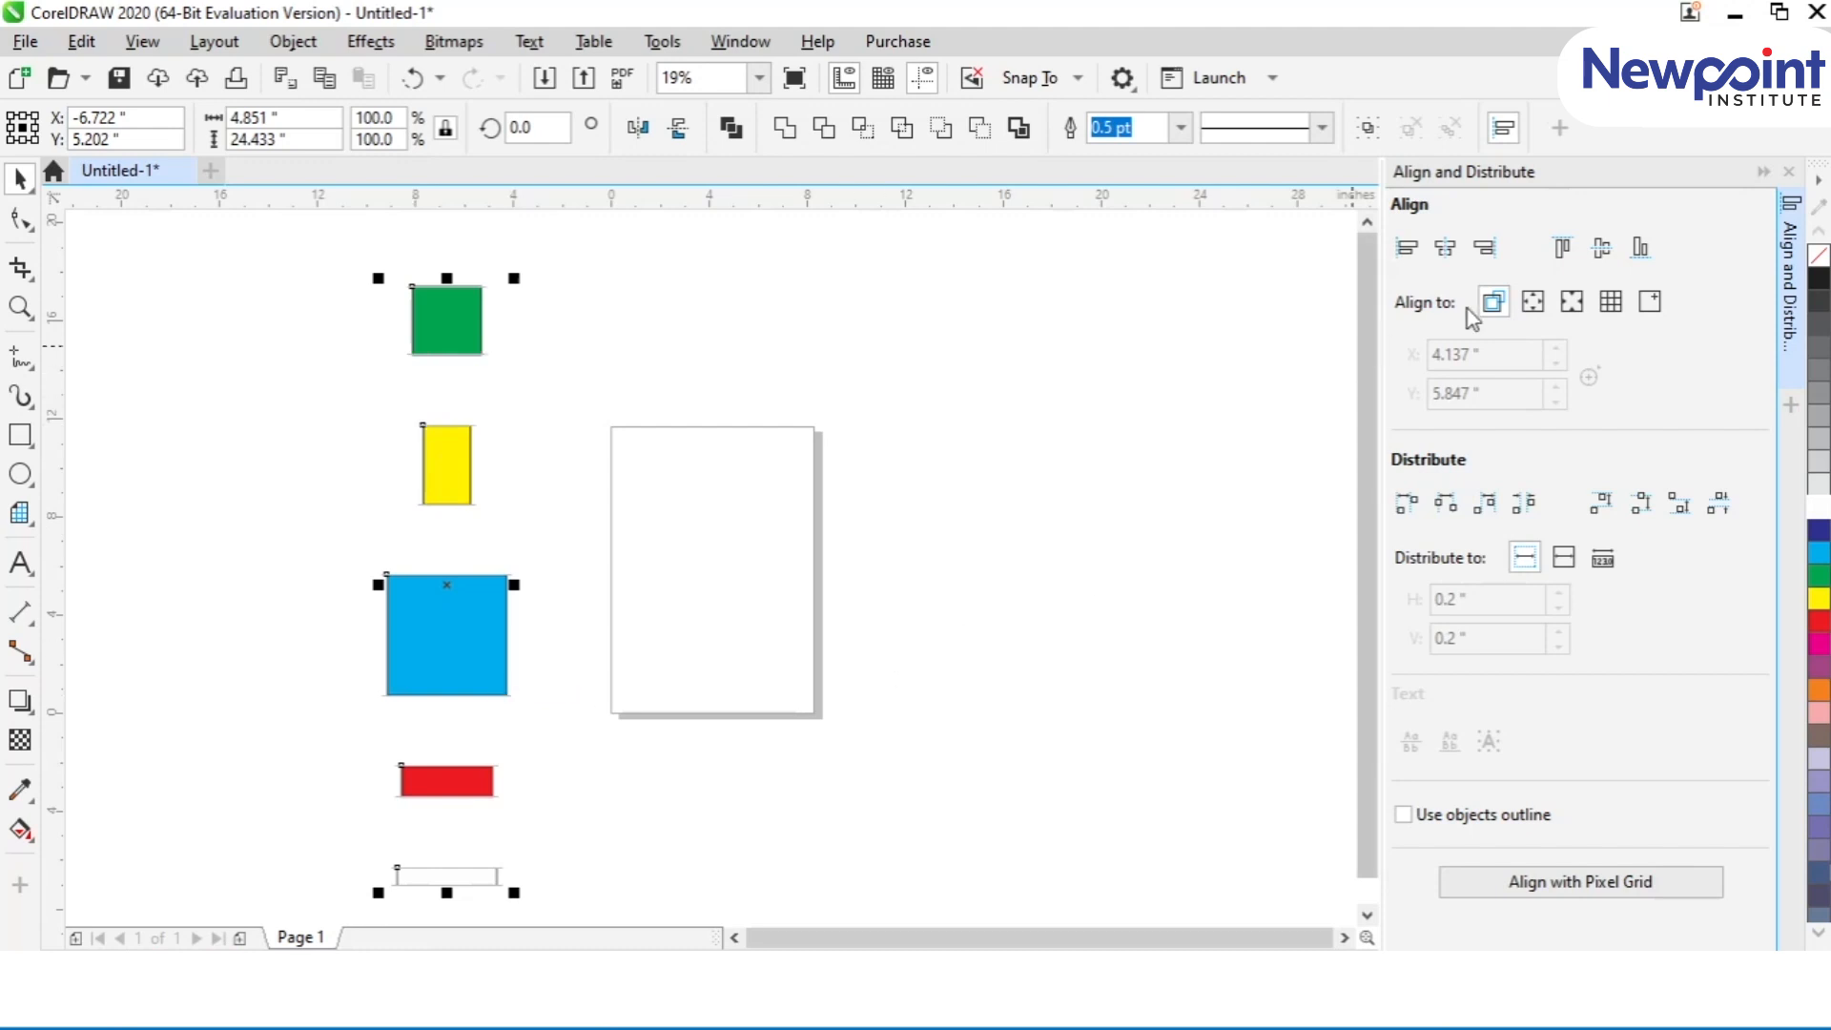
Step: Close the Align and Distribute docker and delete the five shapes
click(1788, 172)
key(Delete)
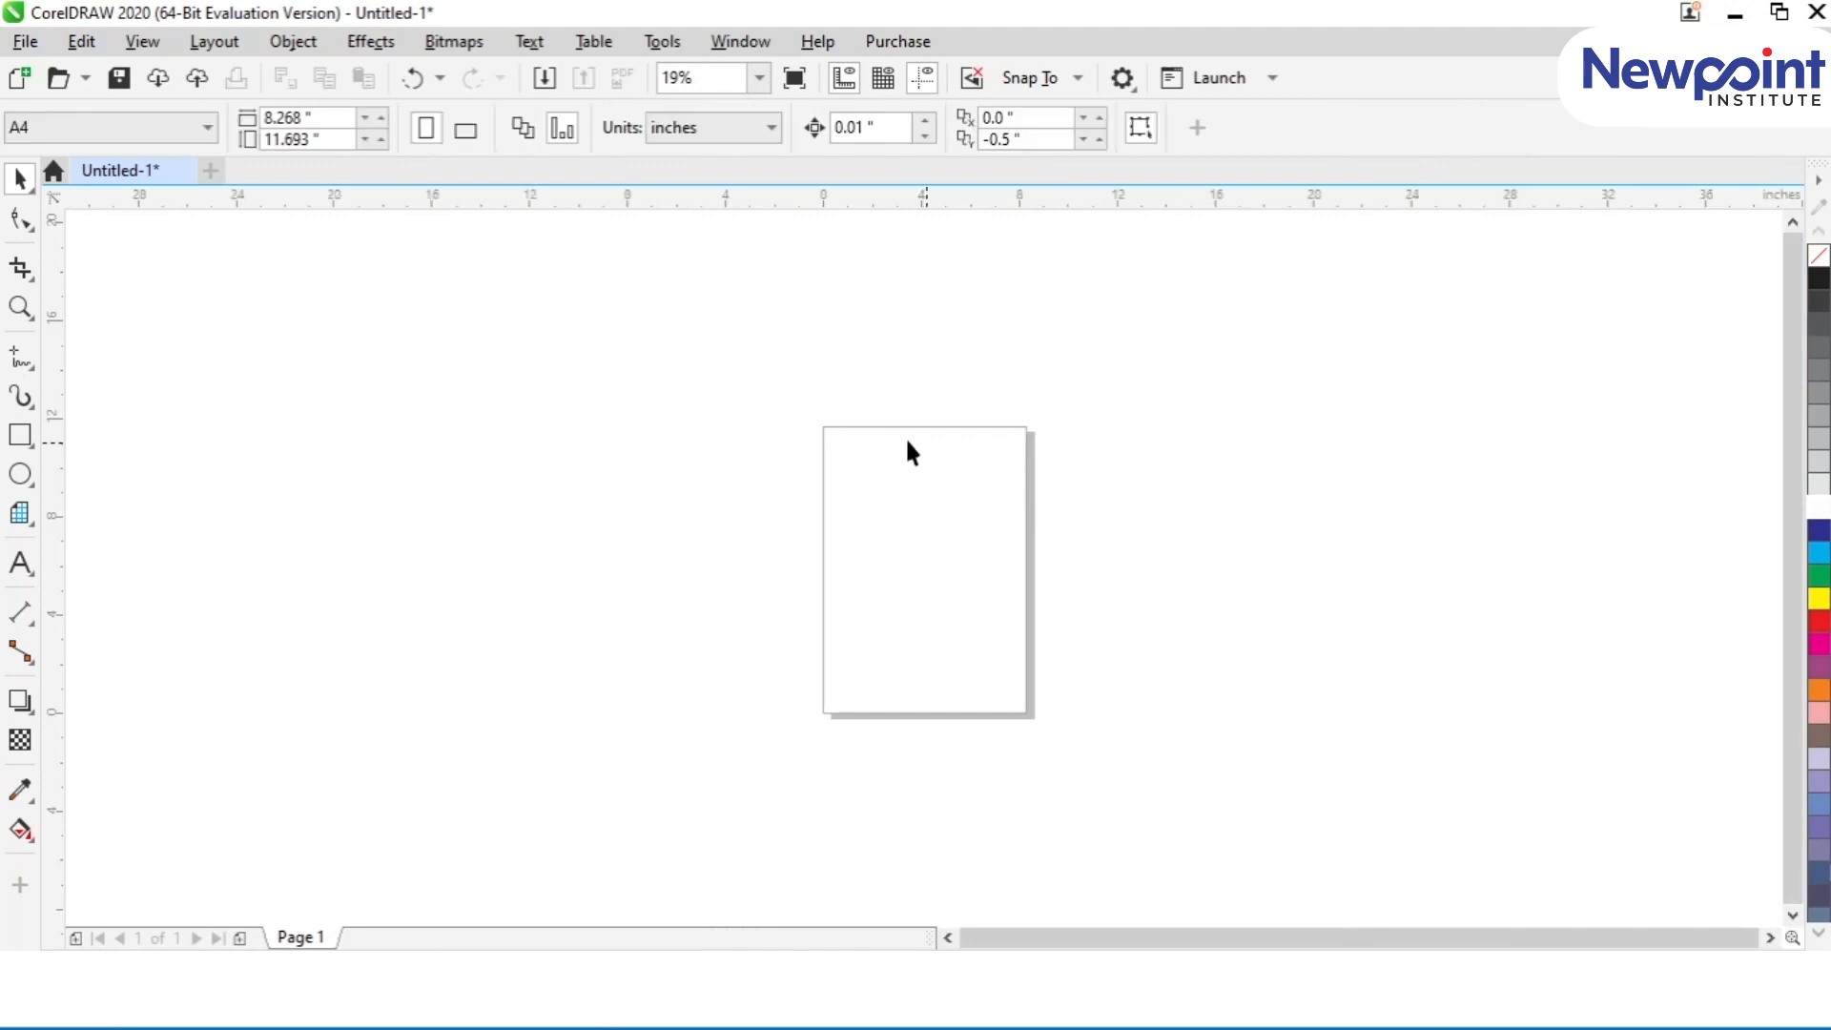
Step: Draw a rectangle about 4.1 by 2.1 inches in the upper part of the page
key(shift+F4)
key(F2)
drag(645, 254, 1181, 634)
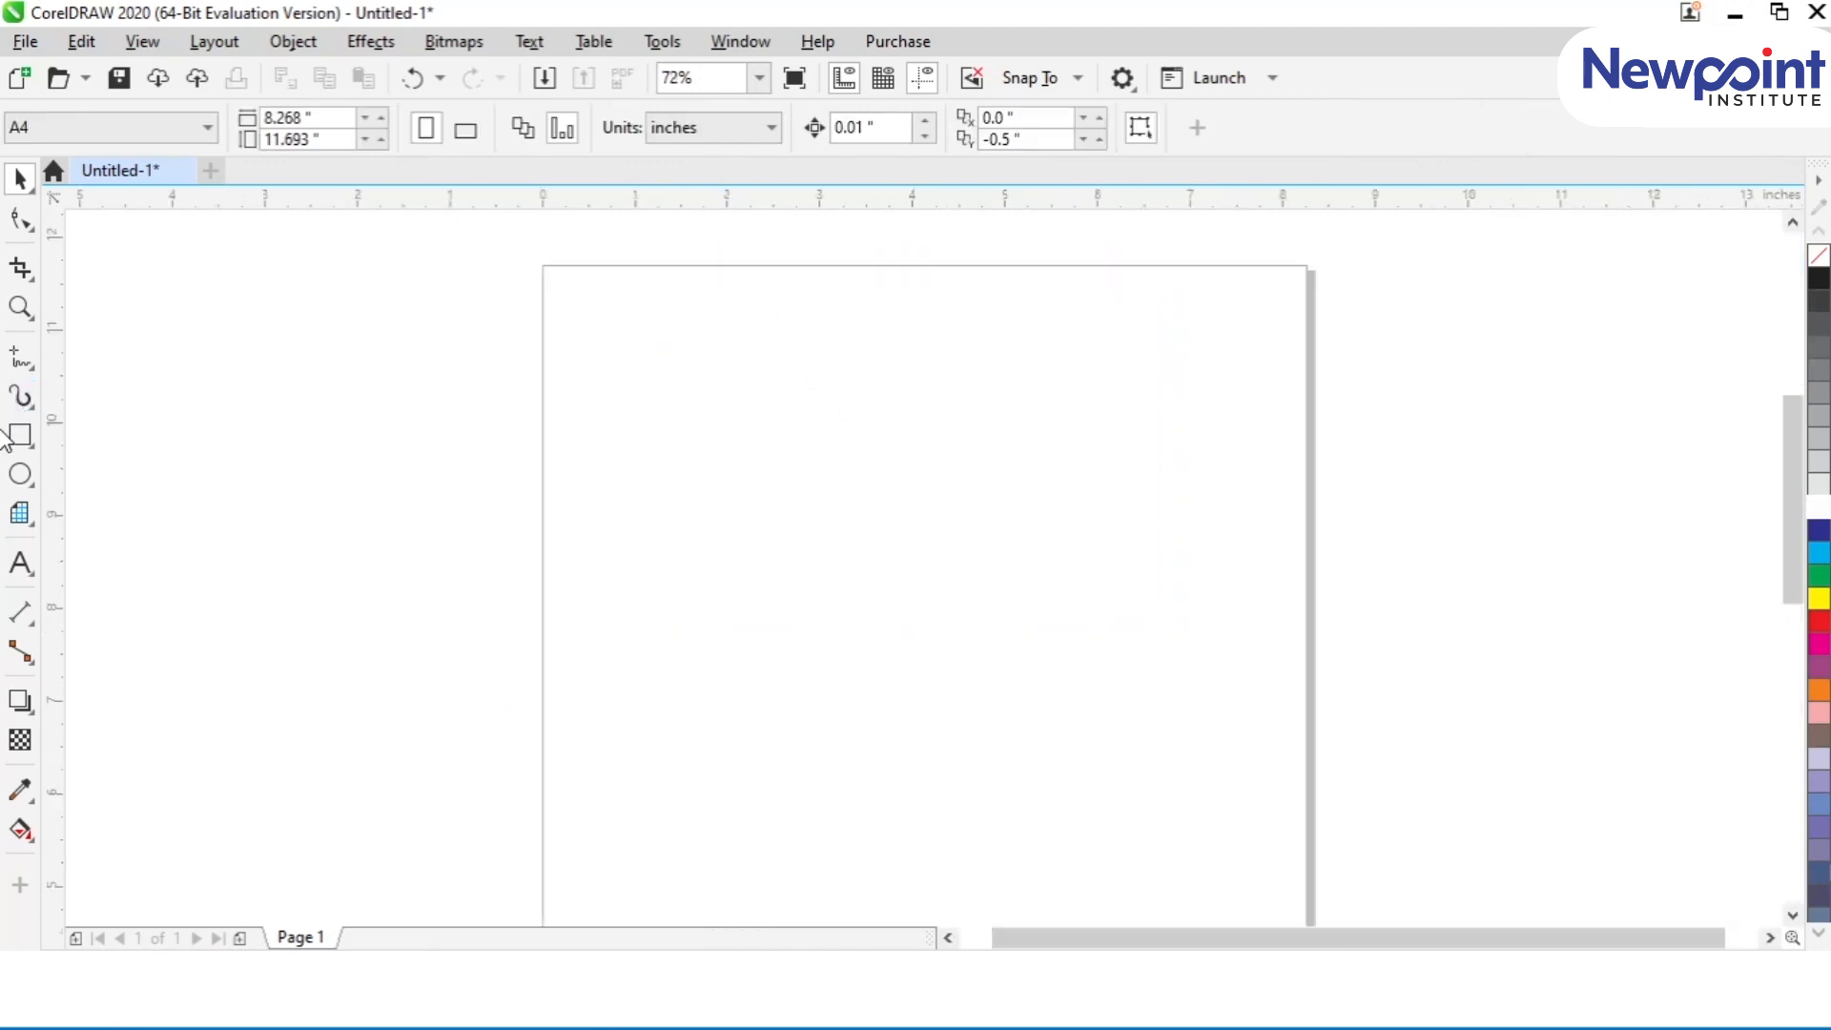
click(20, 435)
drag(658, 370, 1041, 566)
click(20, 178)
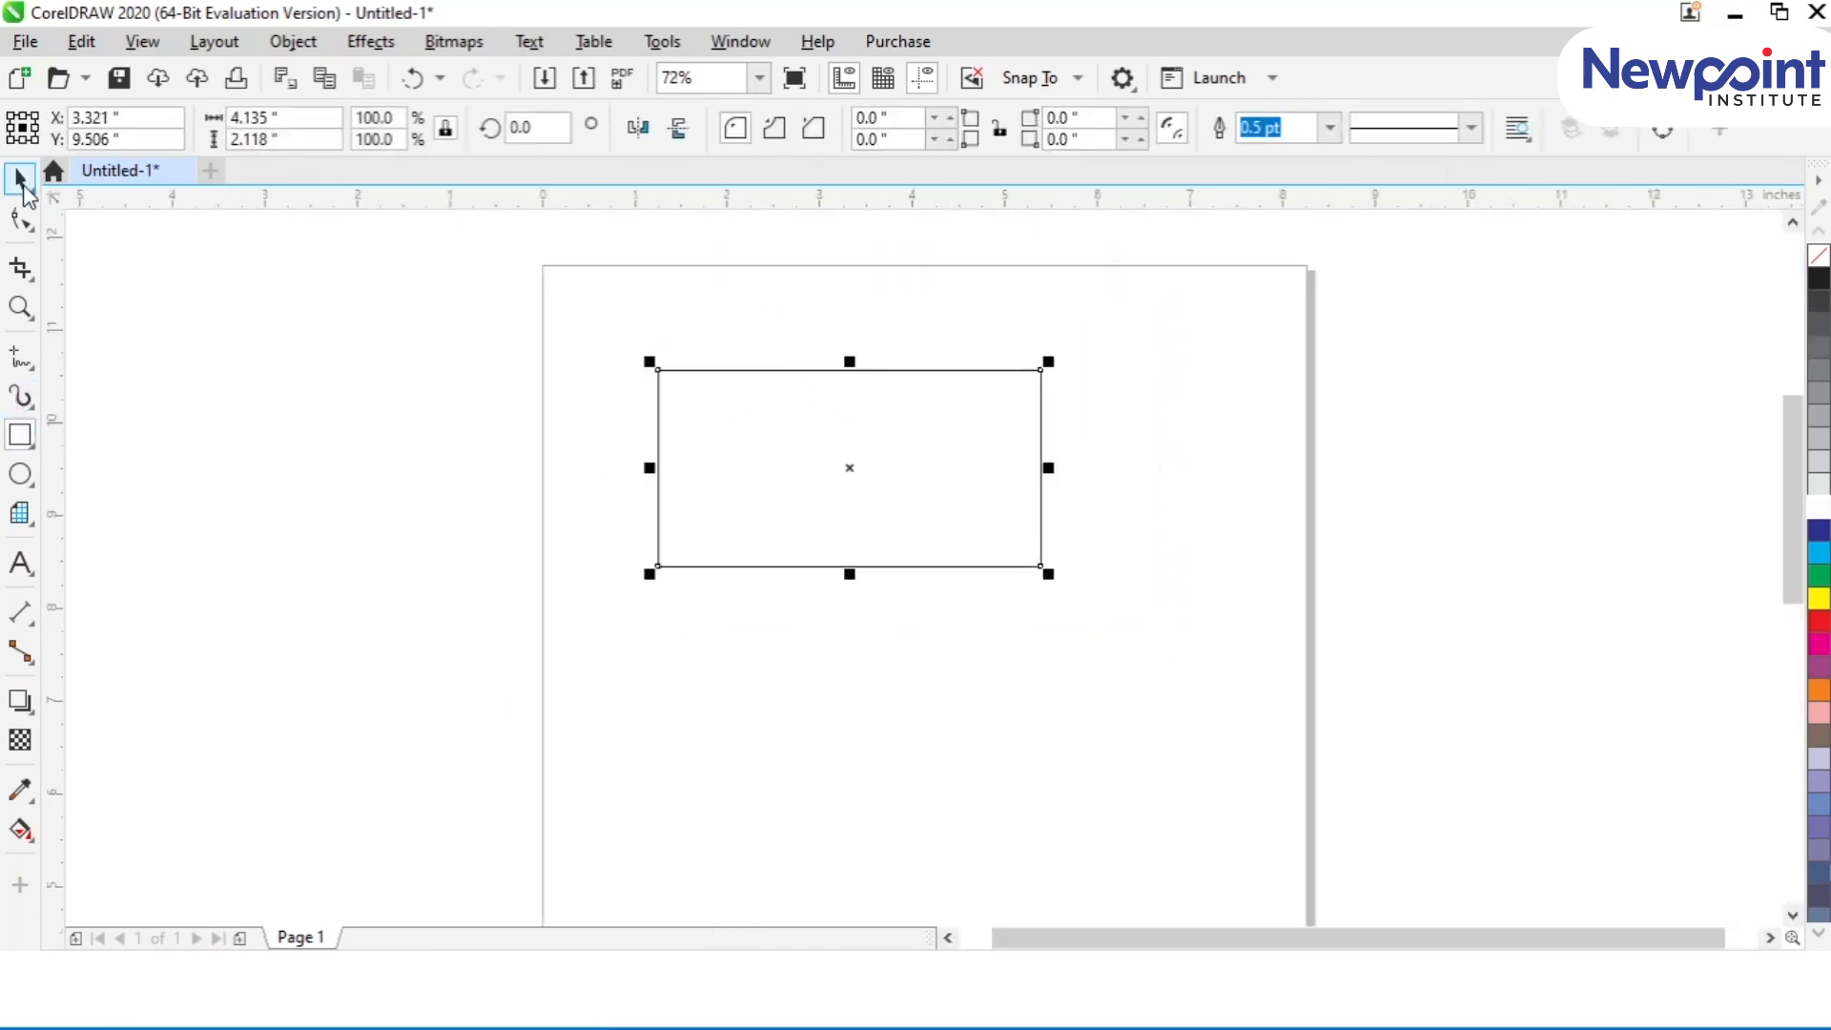
Step: Set the rectangle's width to 3.35 inches and its height to 2.1 inches for the card outline
click(253, 117)
text(.35)
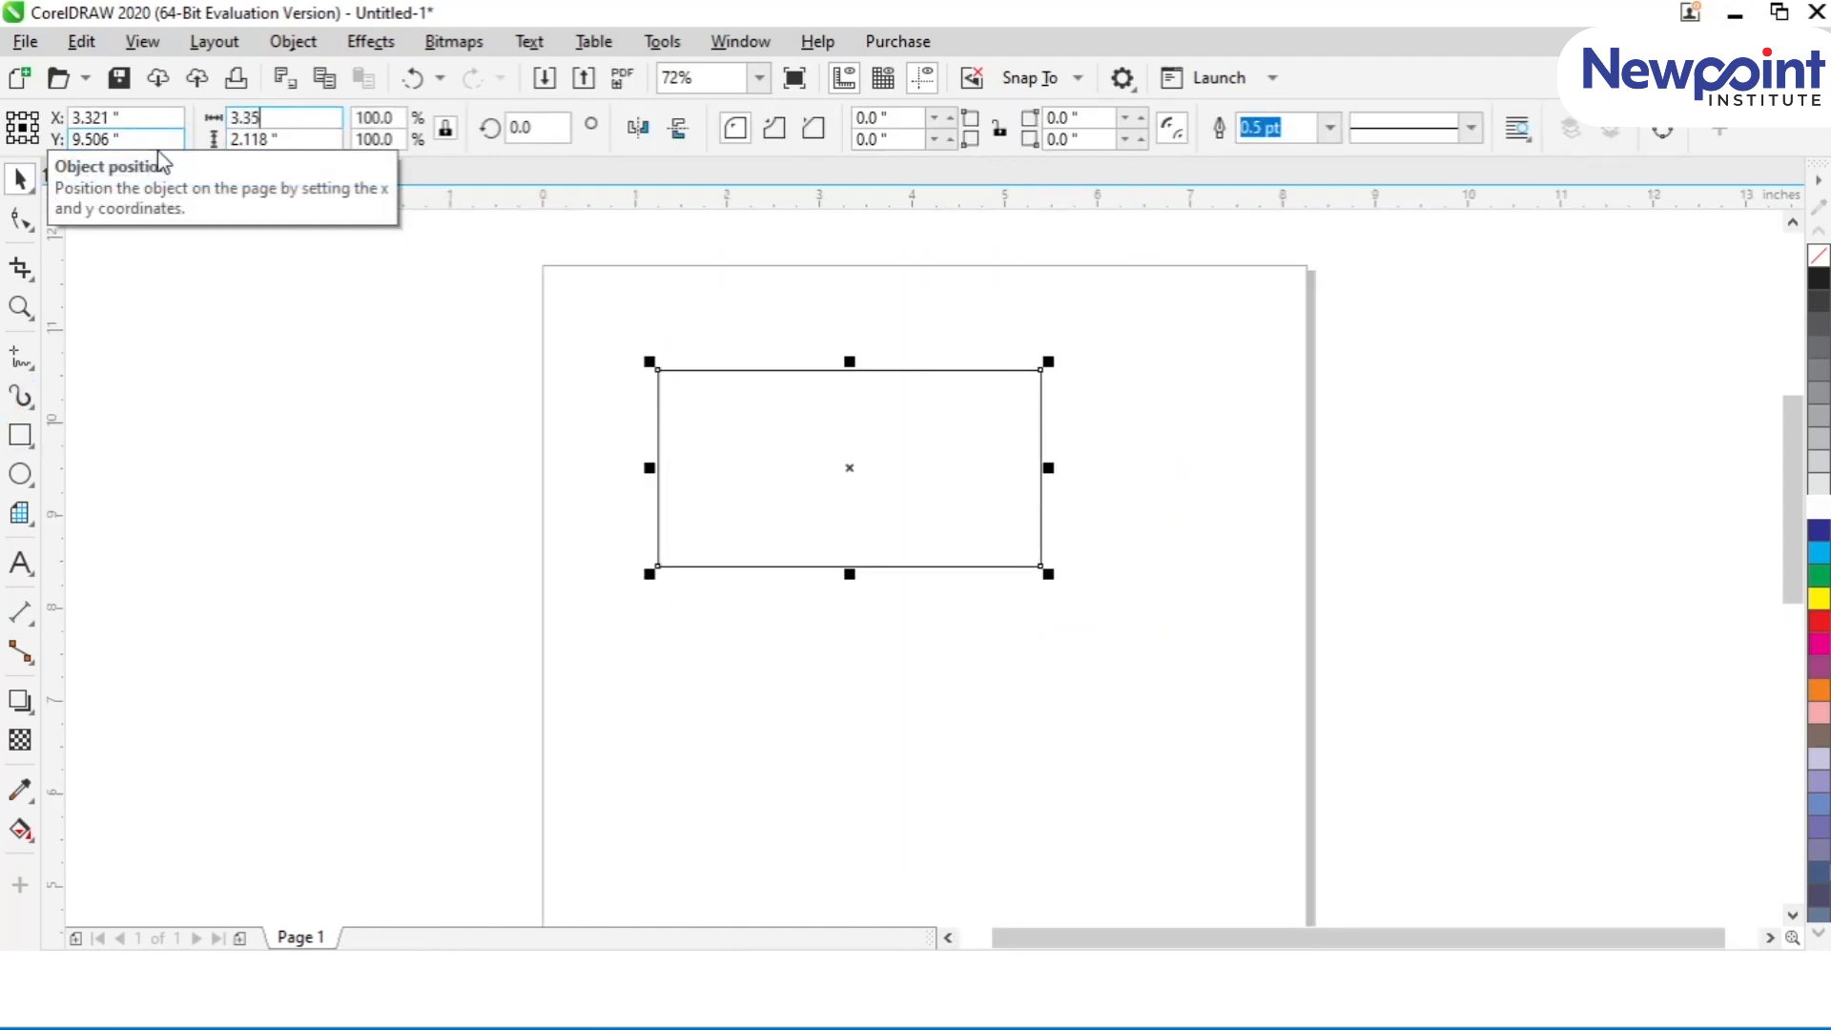
key(Return)
drag(298, 139, 132, 139)
text(2.1)
key(Return)
Step: Add a line of artistic text across the card with the business address, giving the landmark and city
key(shift+F2)
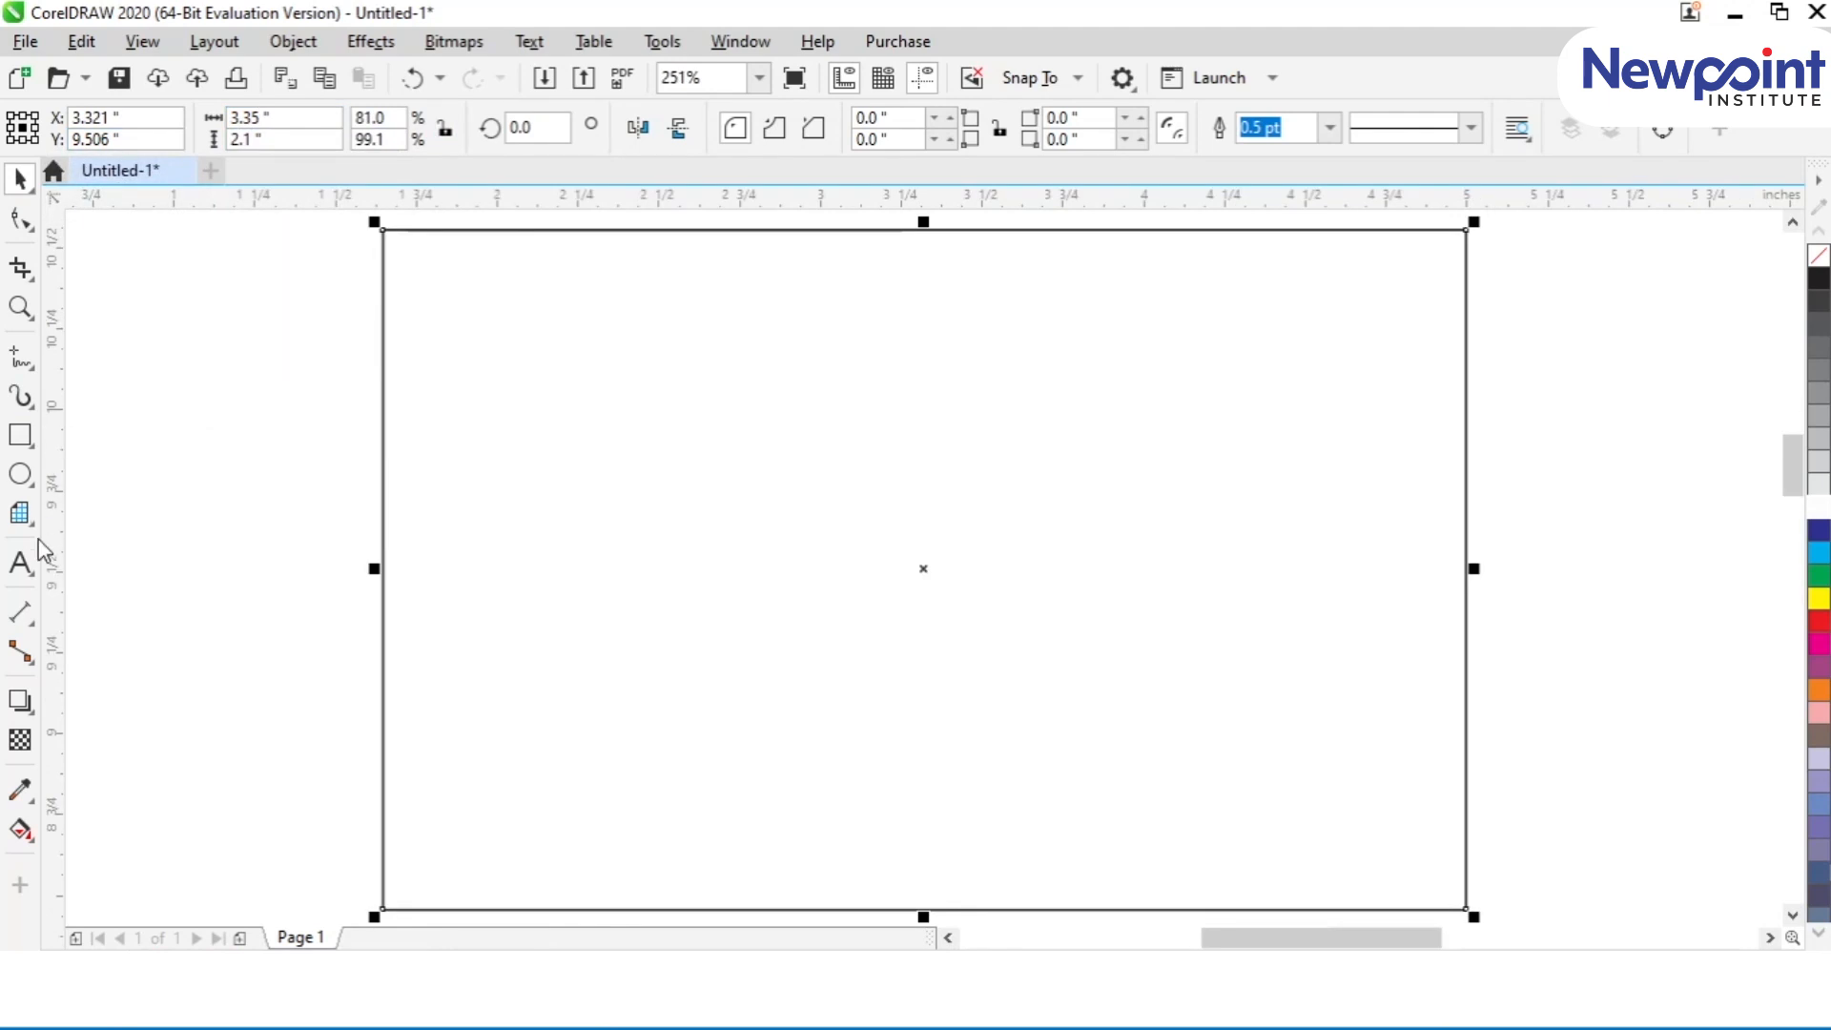
click(20, 562)
click(255, 673)
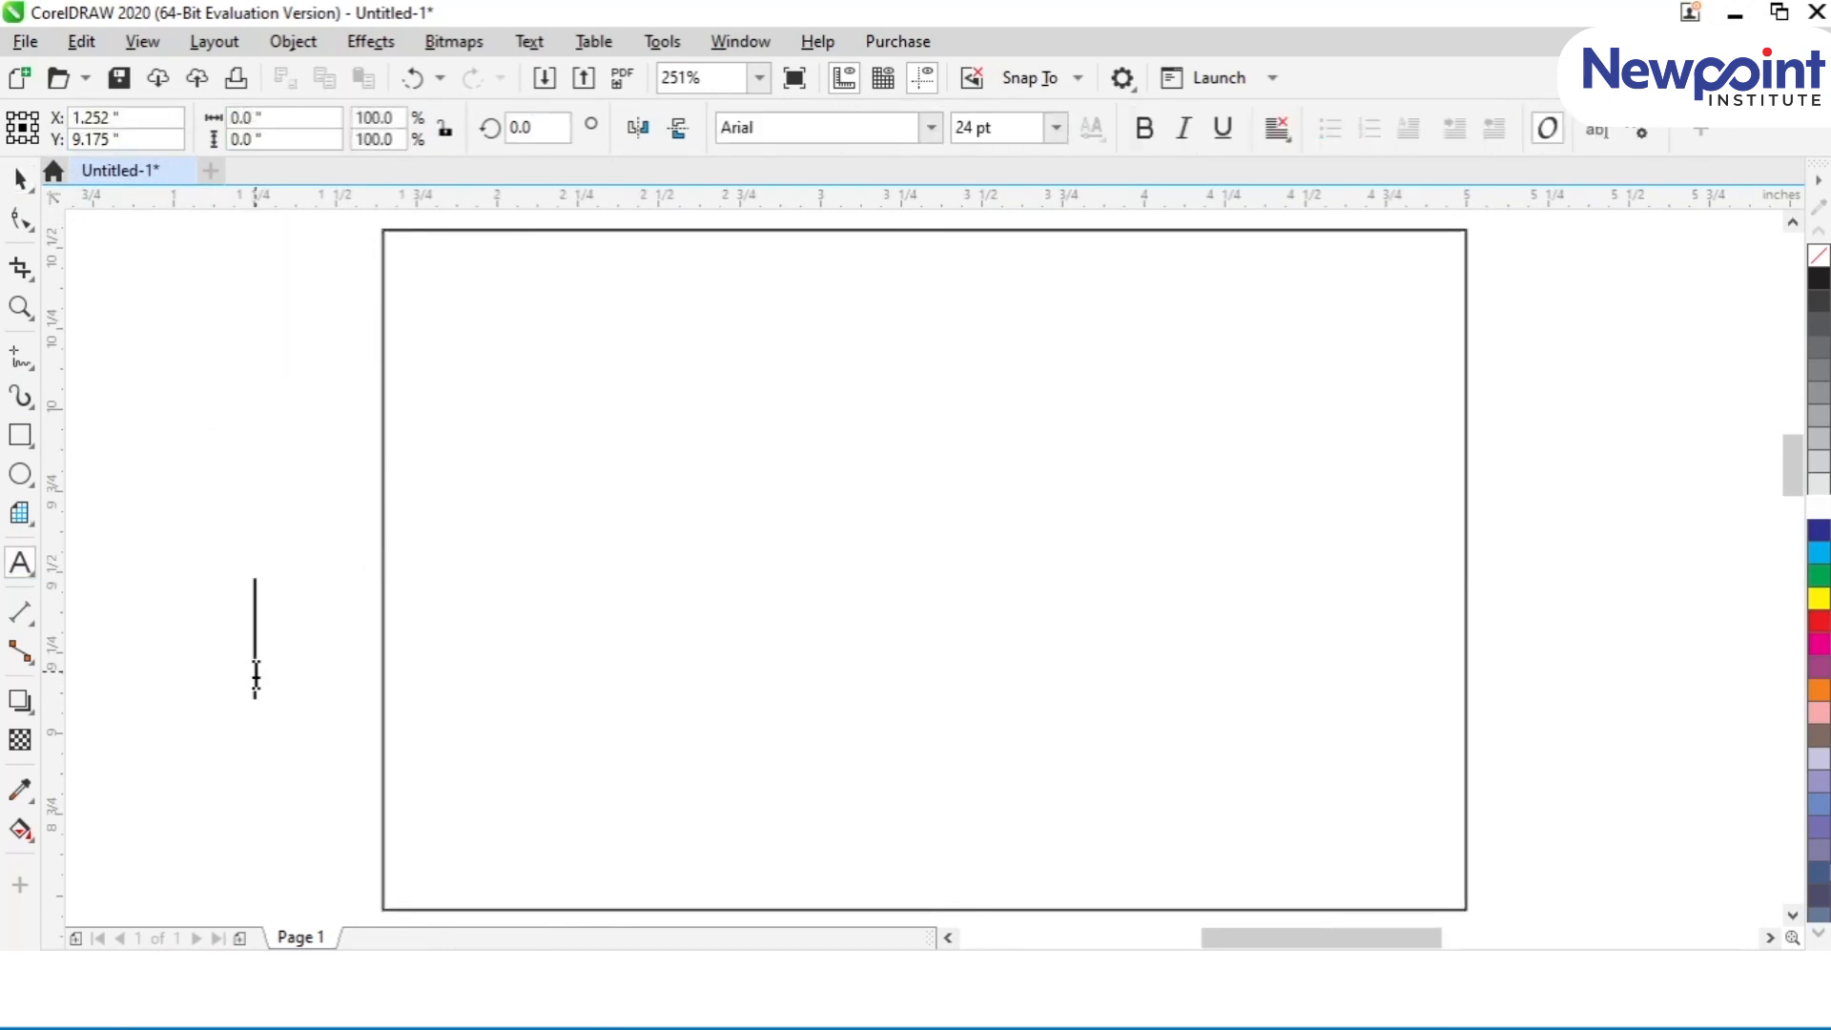
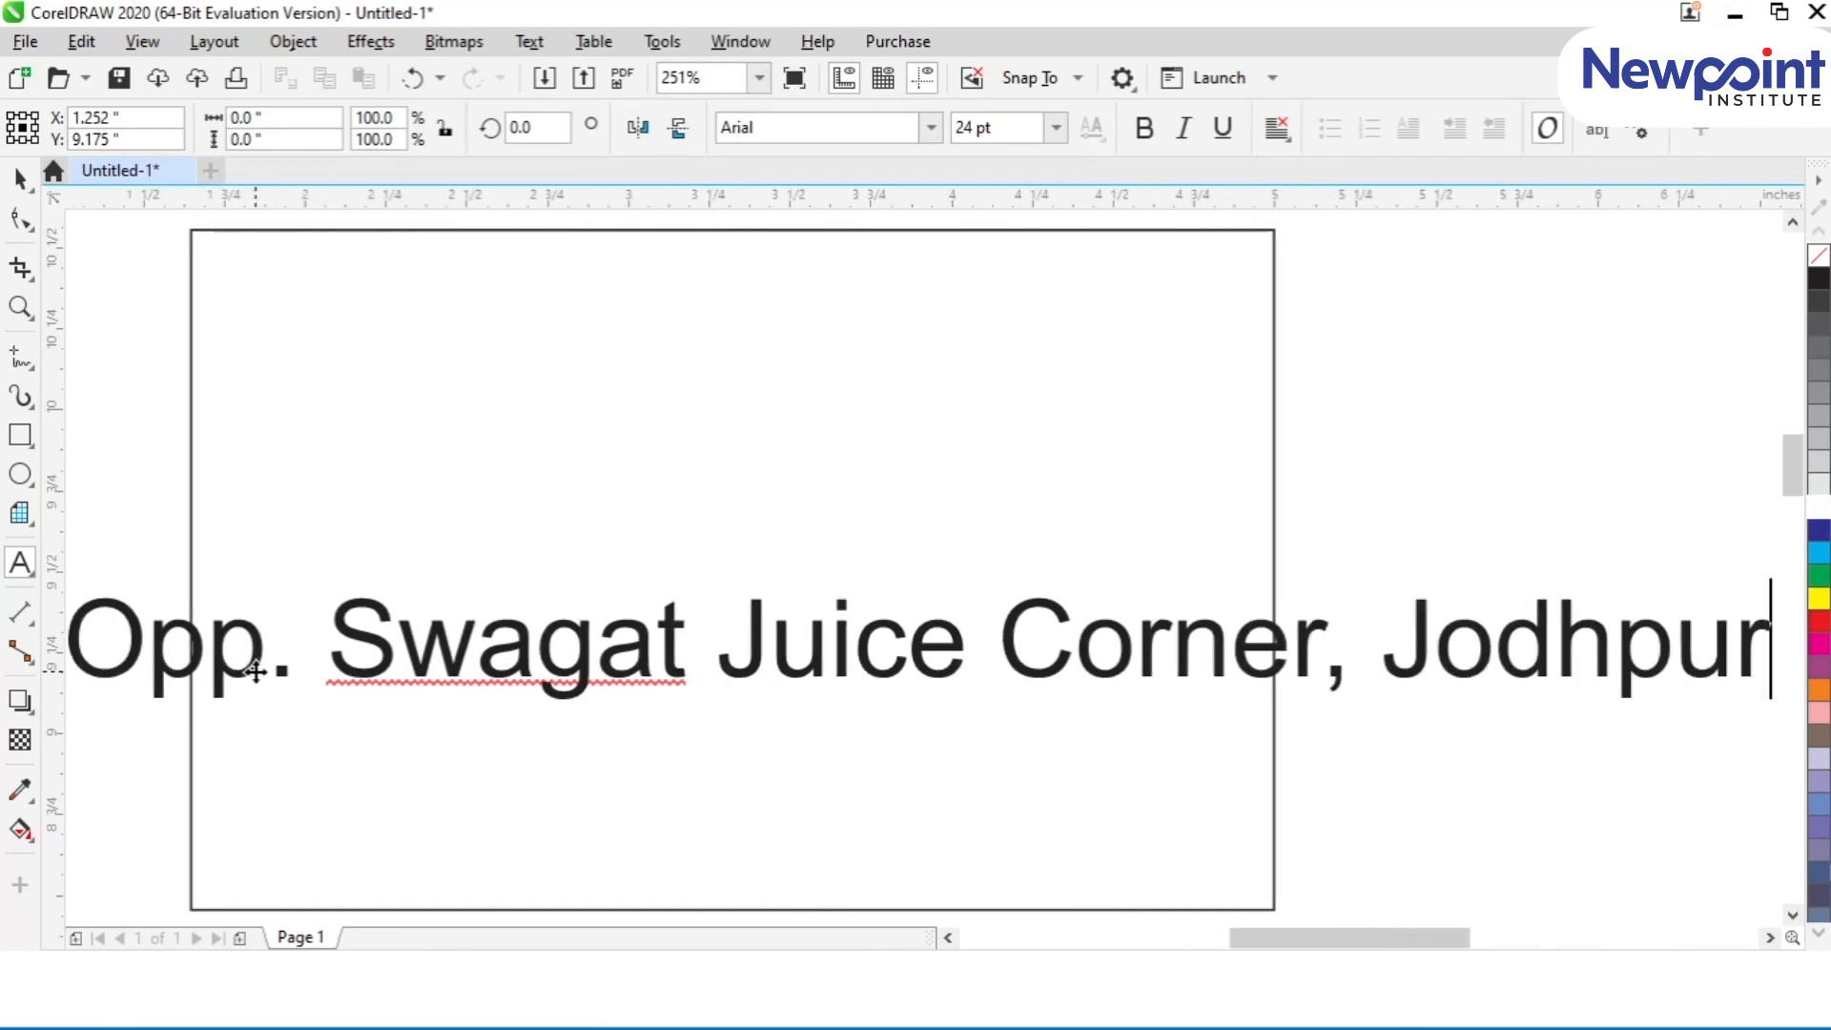
Step: Insert the locality name before the city in the address line
key(ctrl+Left)
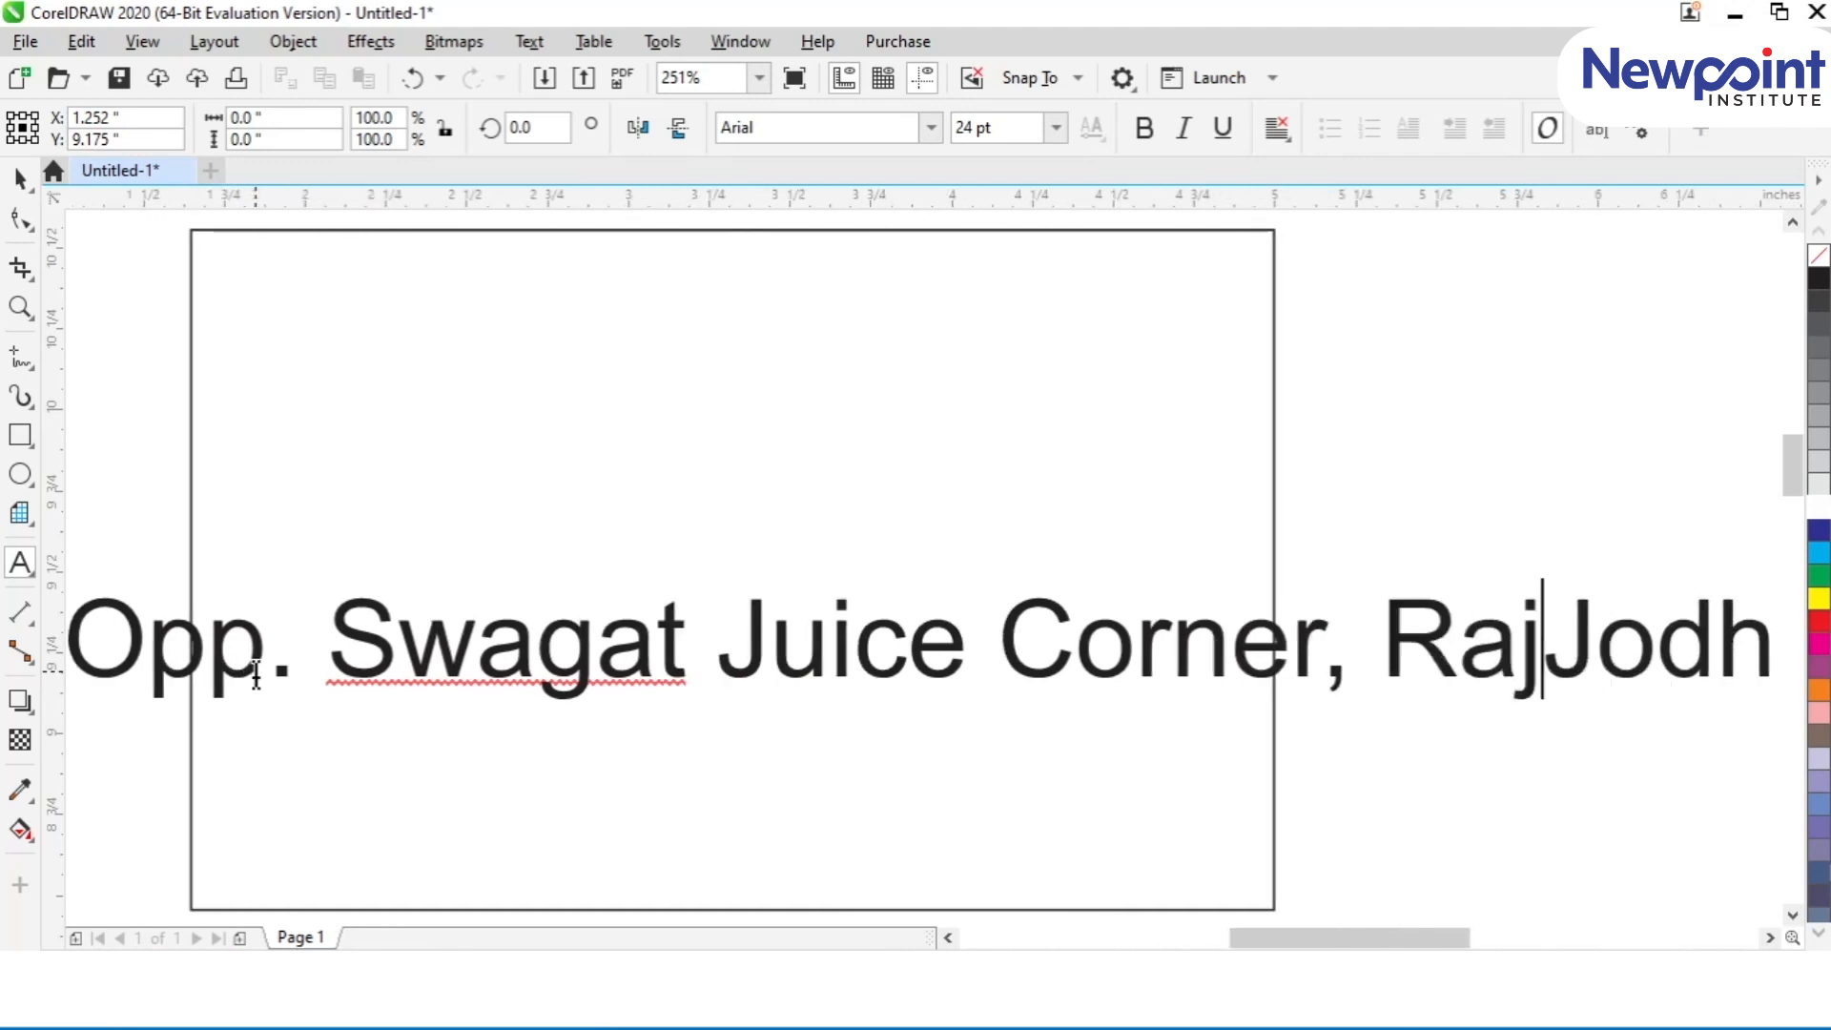
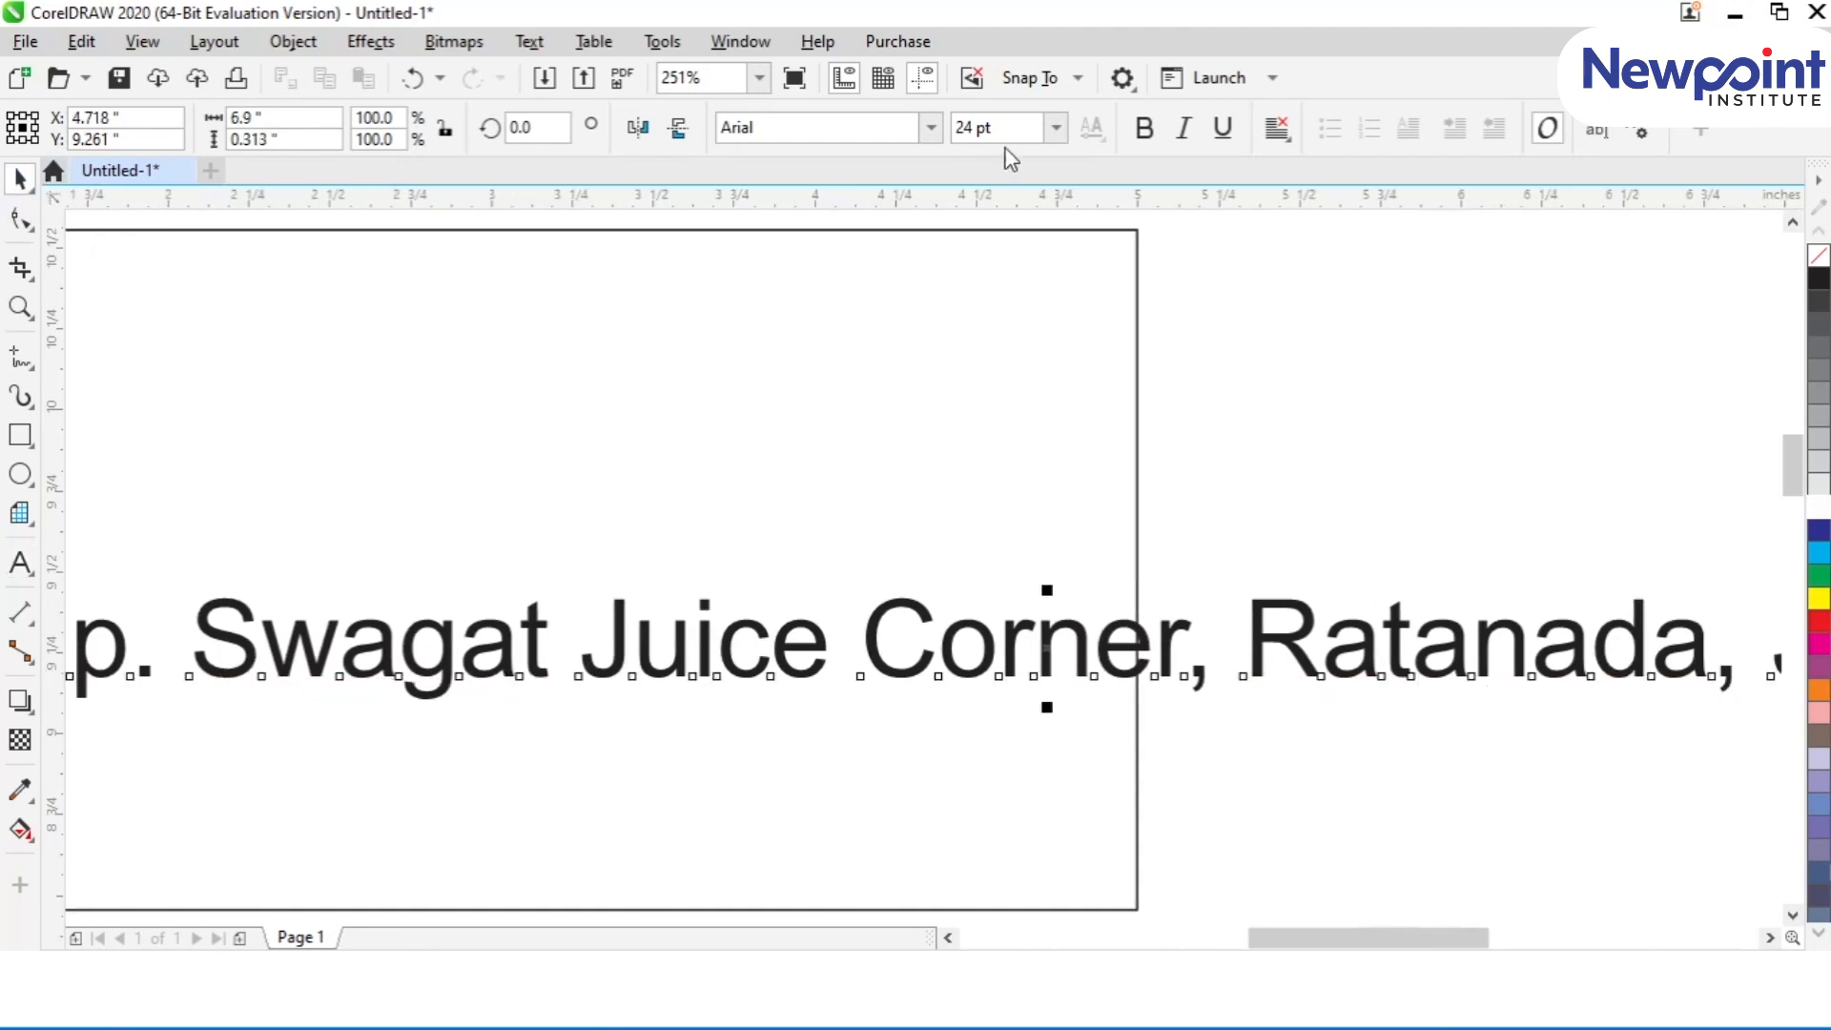
Step: Set the address text's font size to 8 pt
key(Delete)
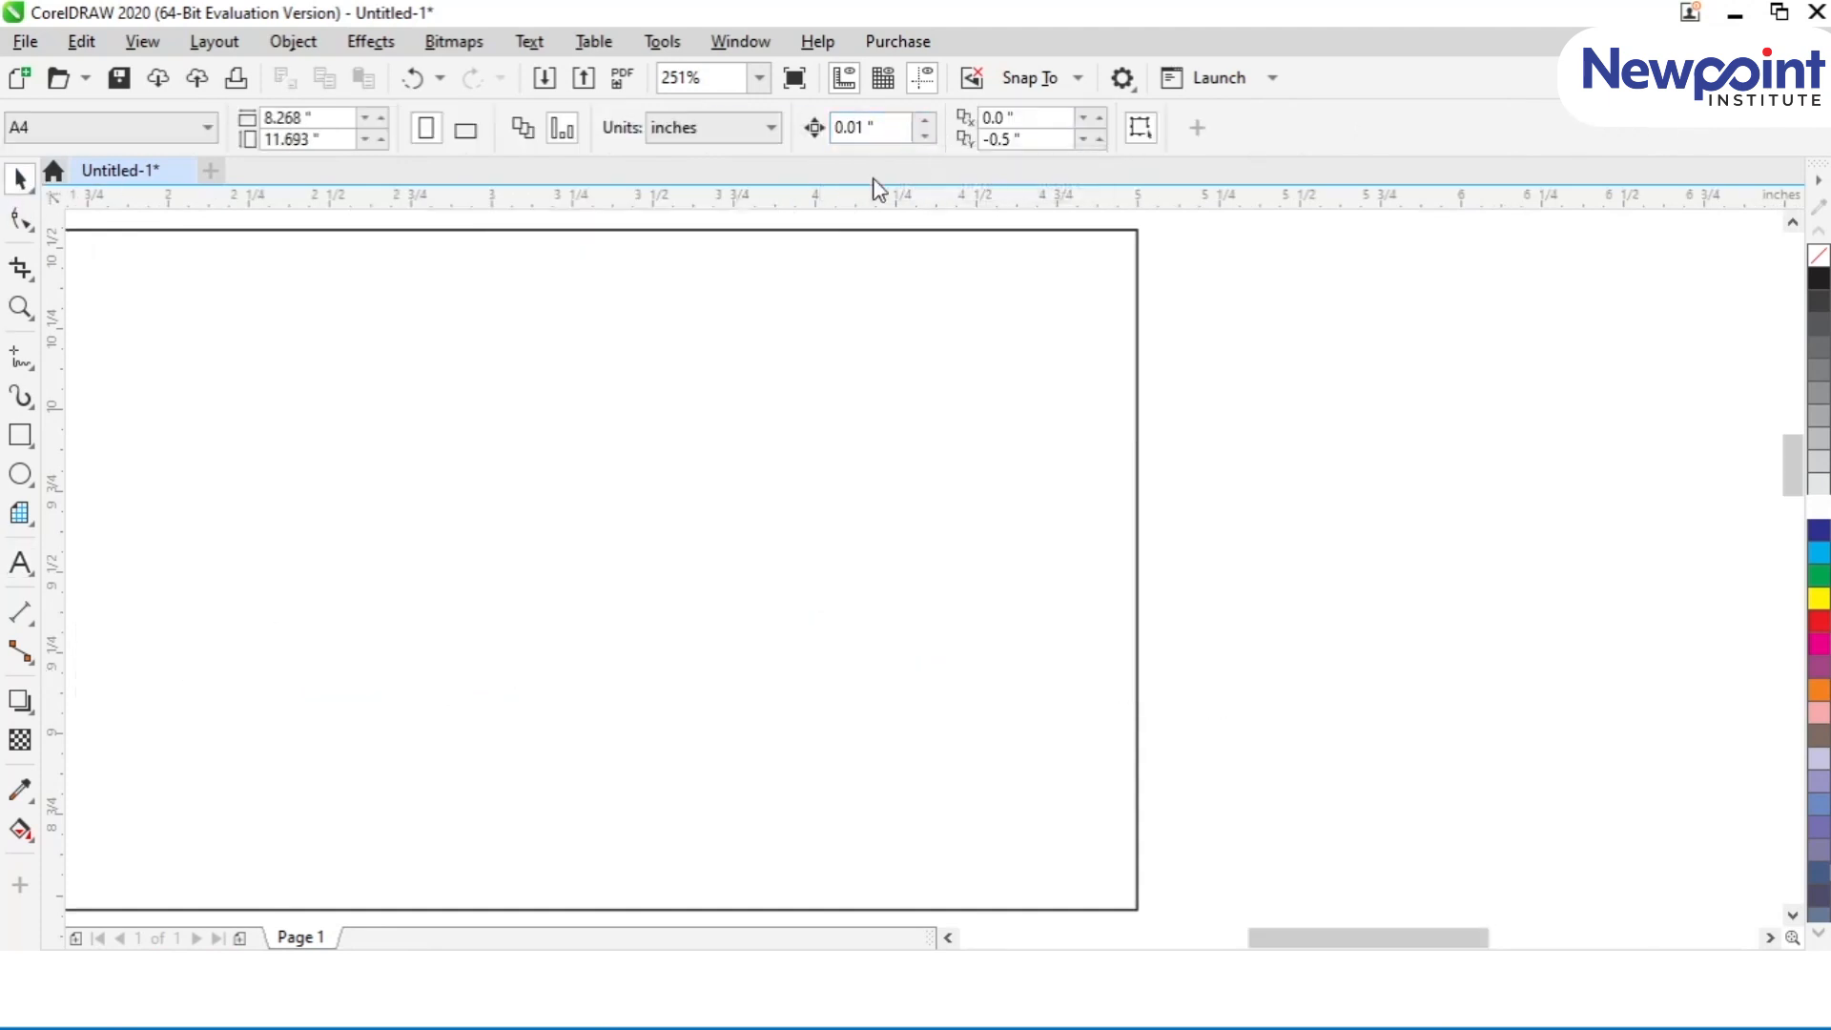
key(ctrl+z)
drag(985, 128, 832, 118)
text(8)
key(Return)
Step: Move the address text inside the card, just above its bottom edge
click(616, 516)
scroll(616, 516, left, 3)
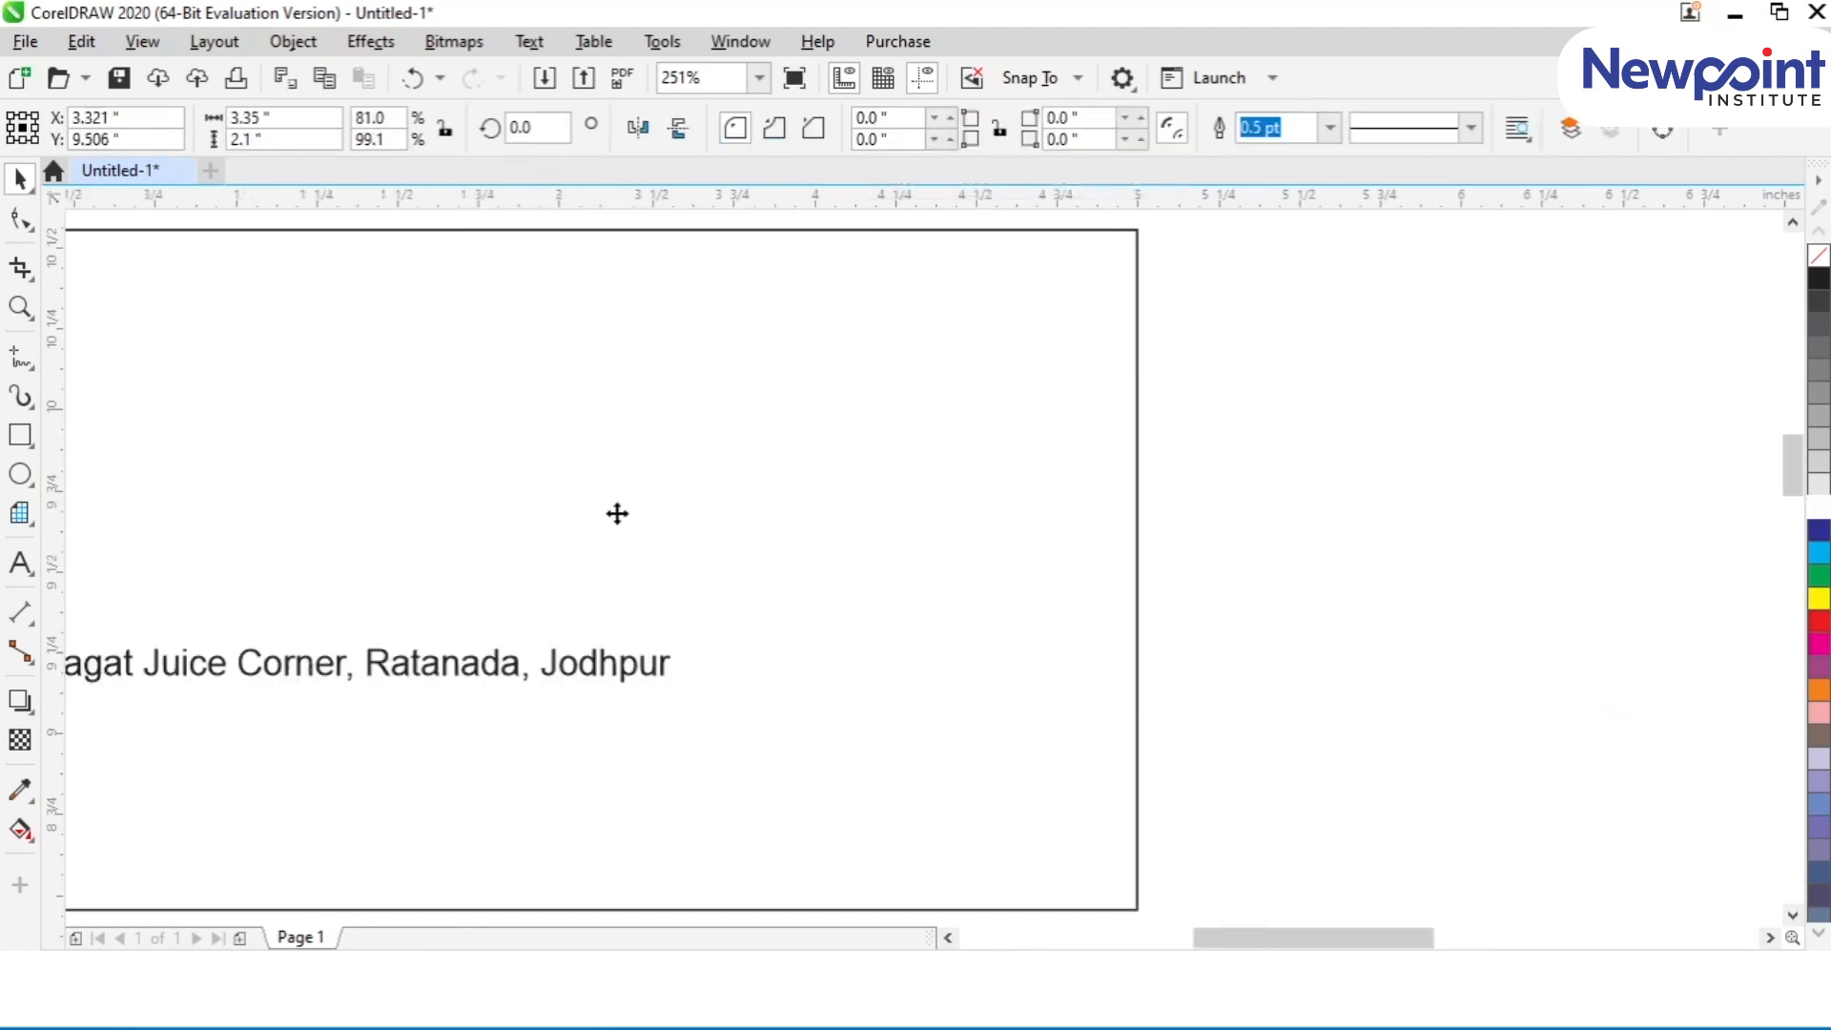
click(441, 659)
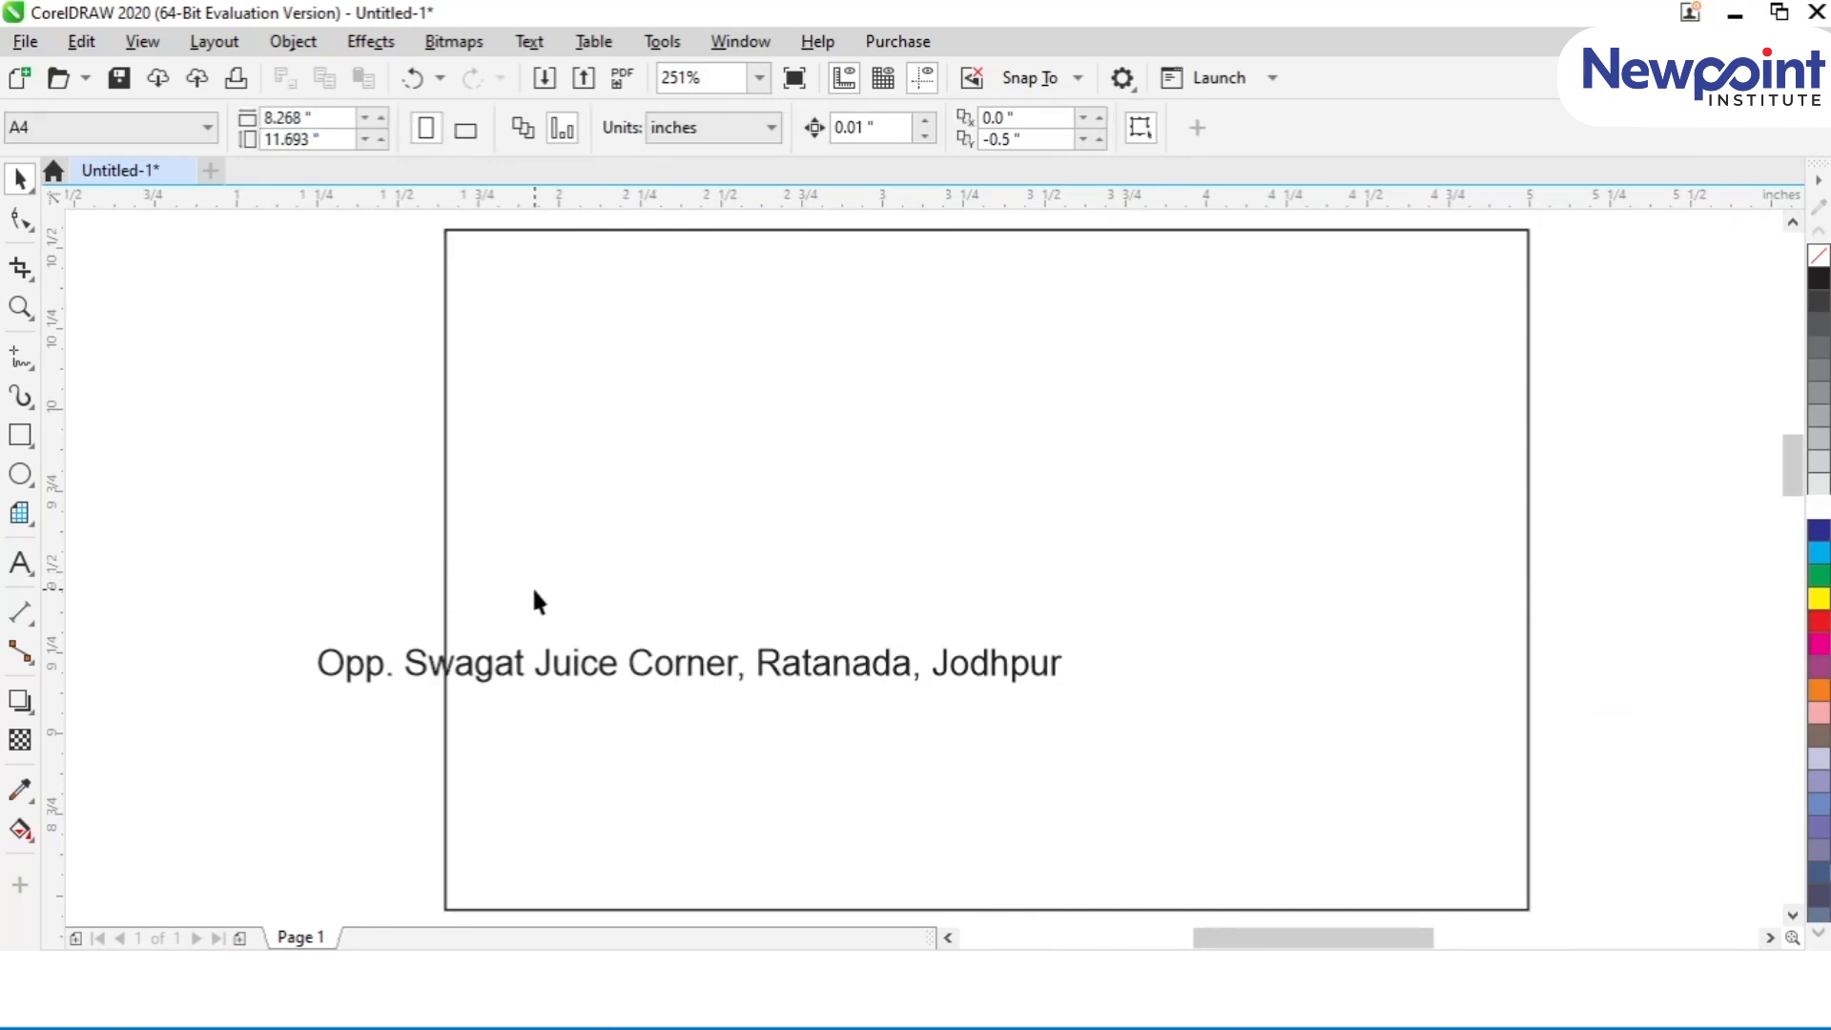
drag(564, 668, 896, 863)
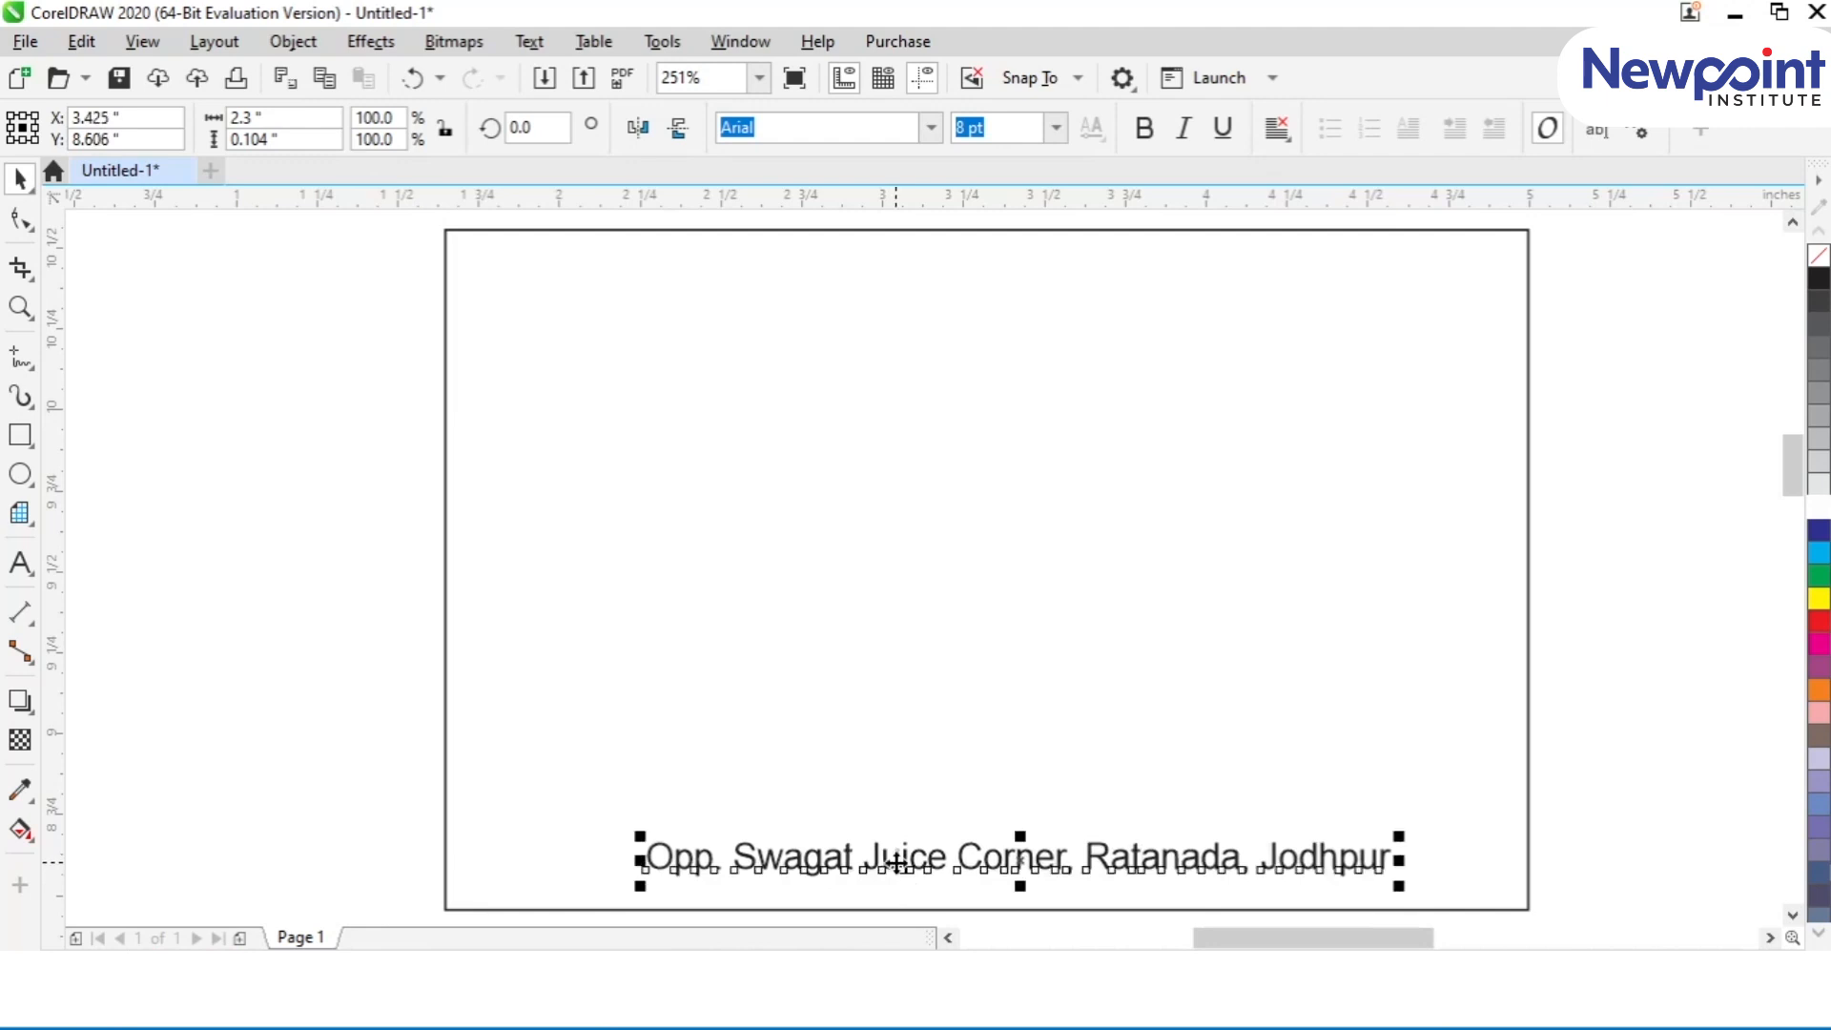
Step: Centre the address text horizontally on the card rectangle
click(765, 638)
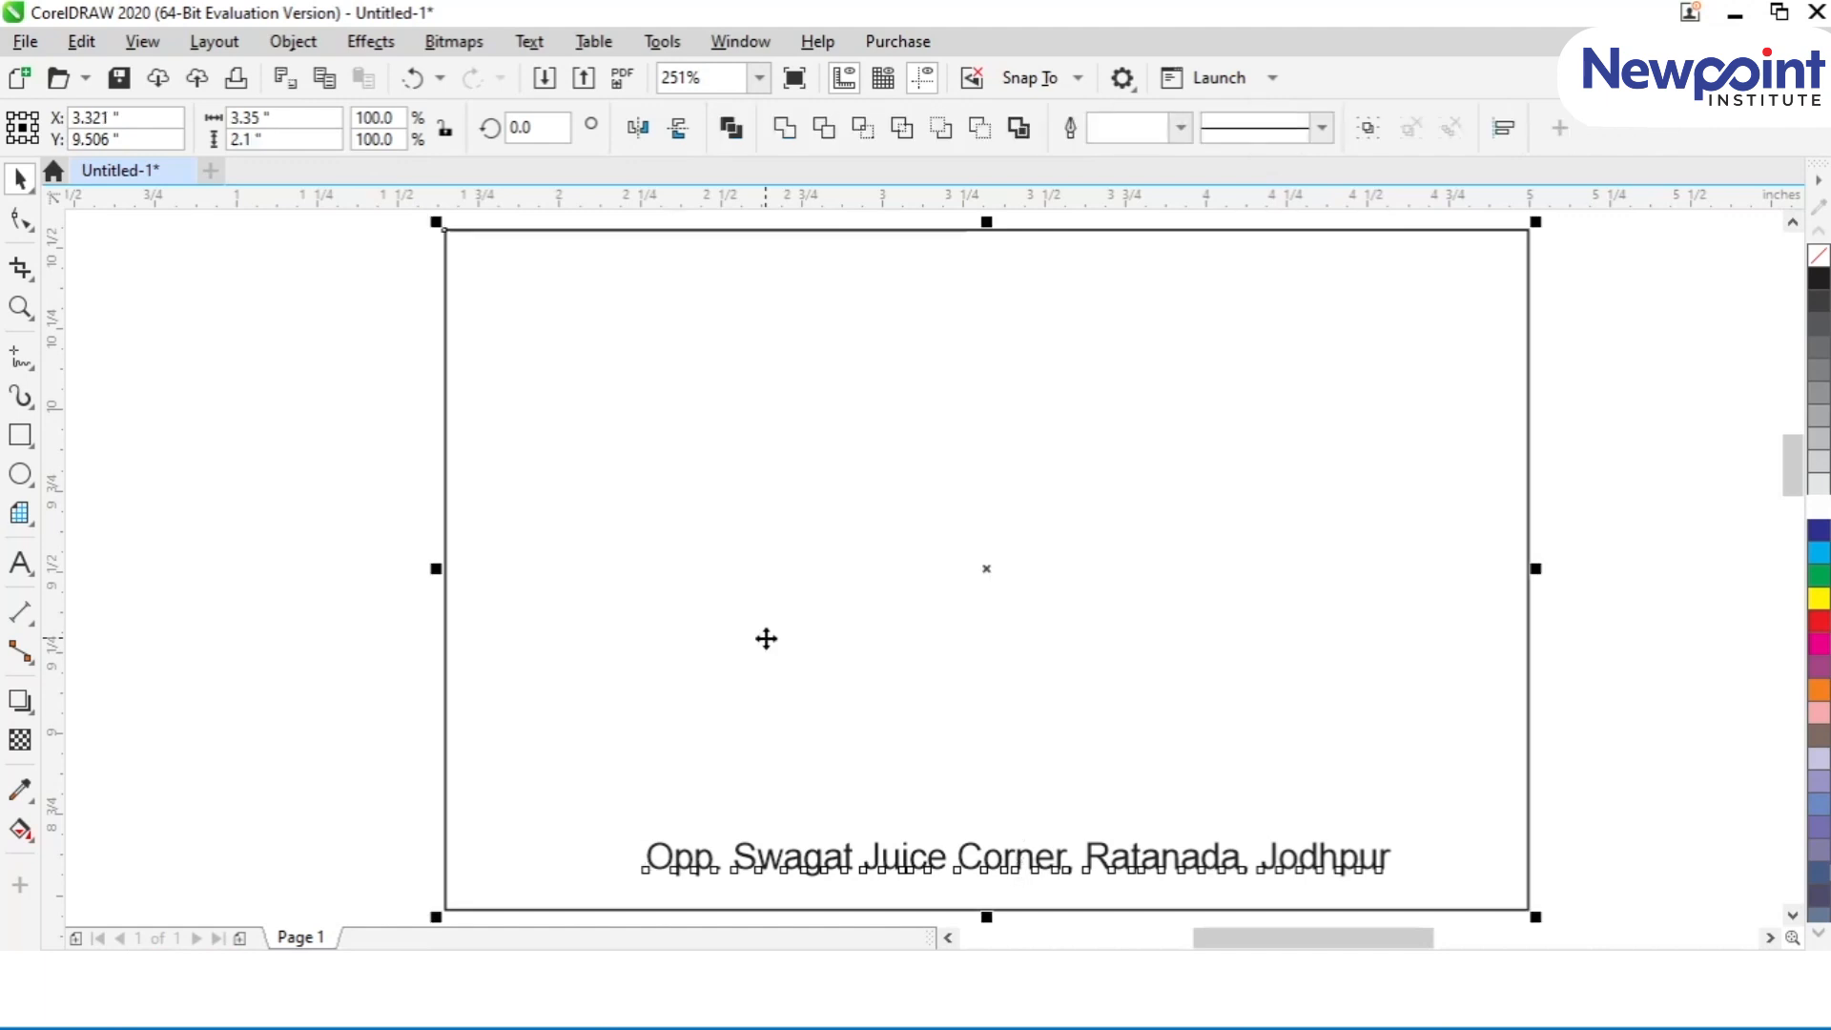
key(c)
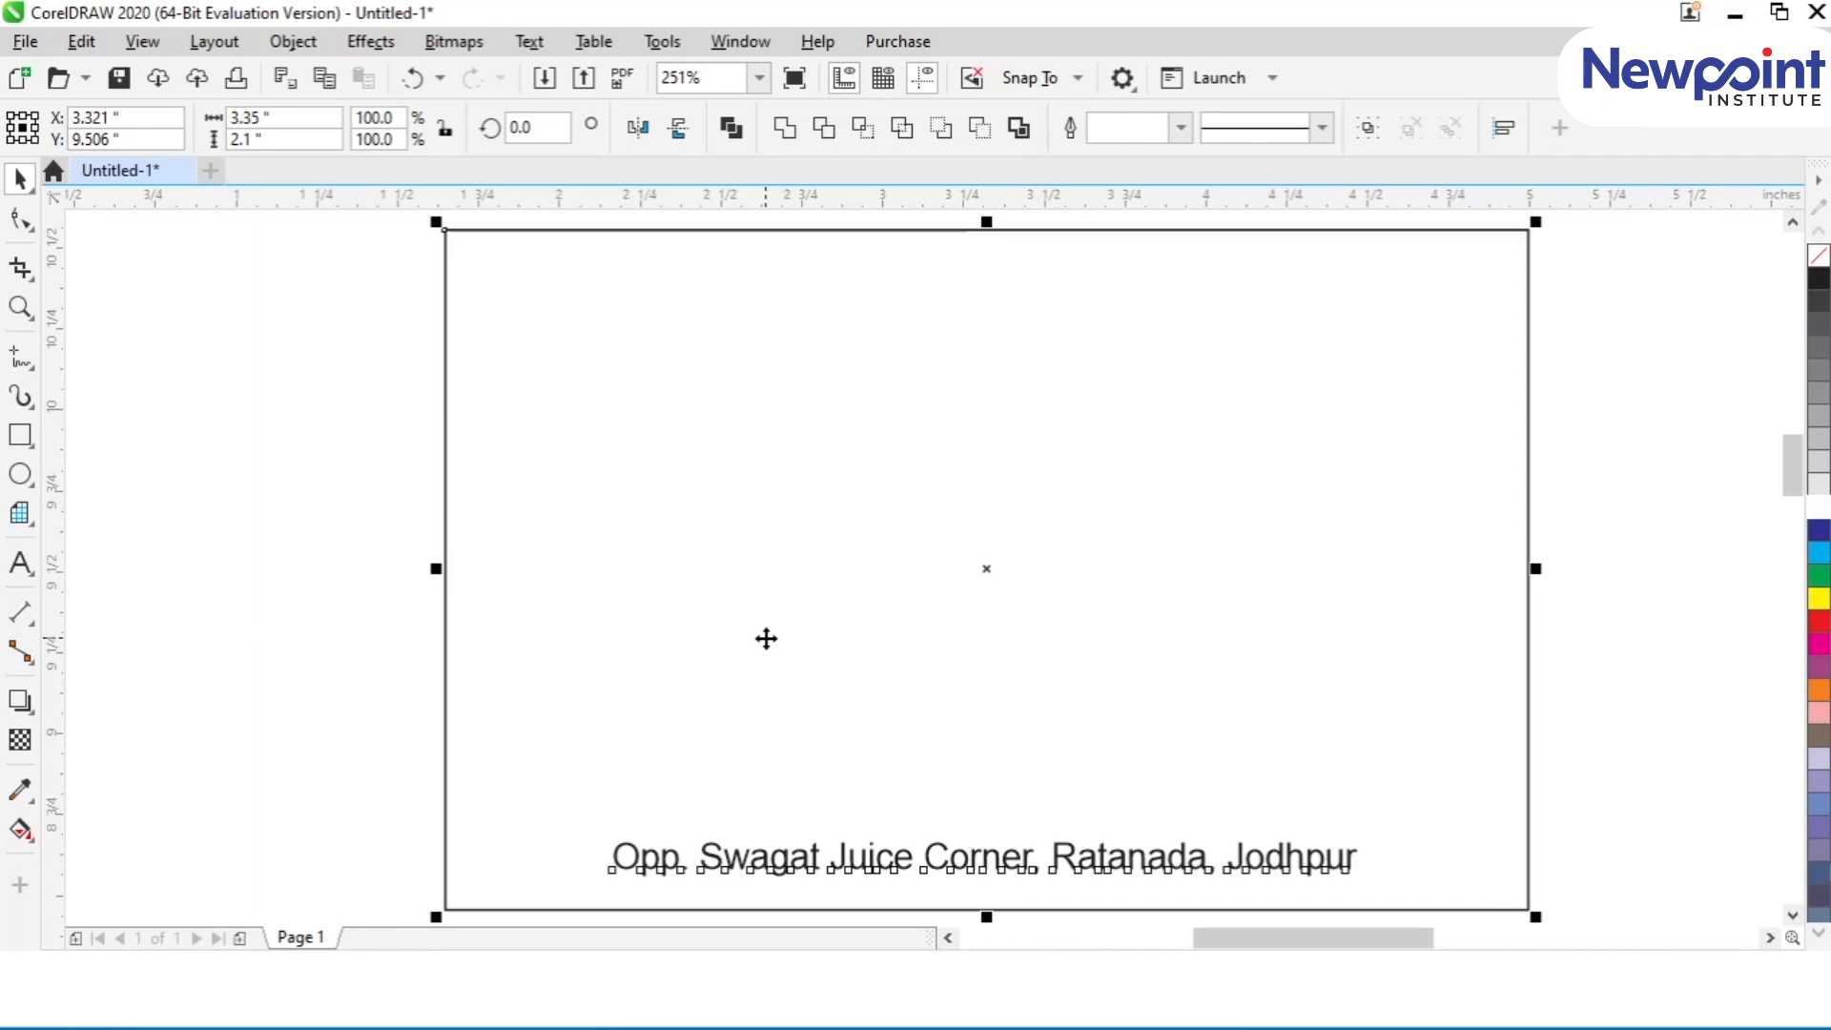
click(425, 702)
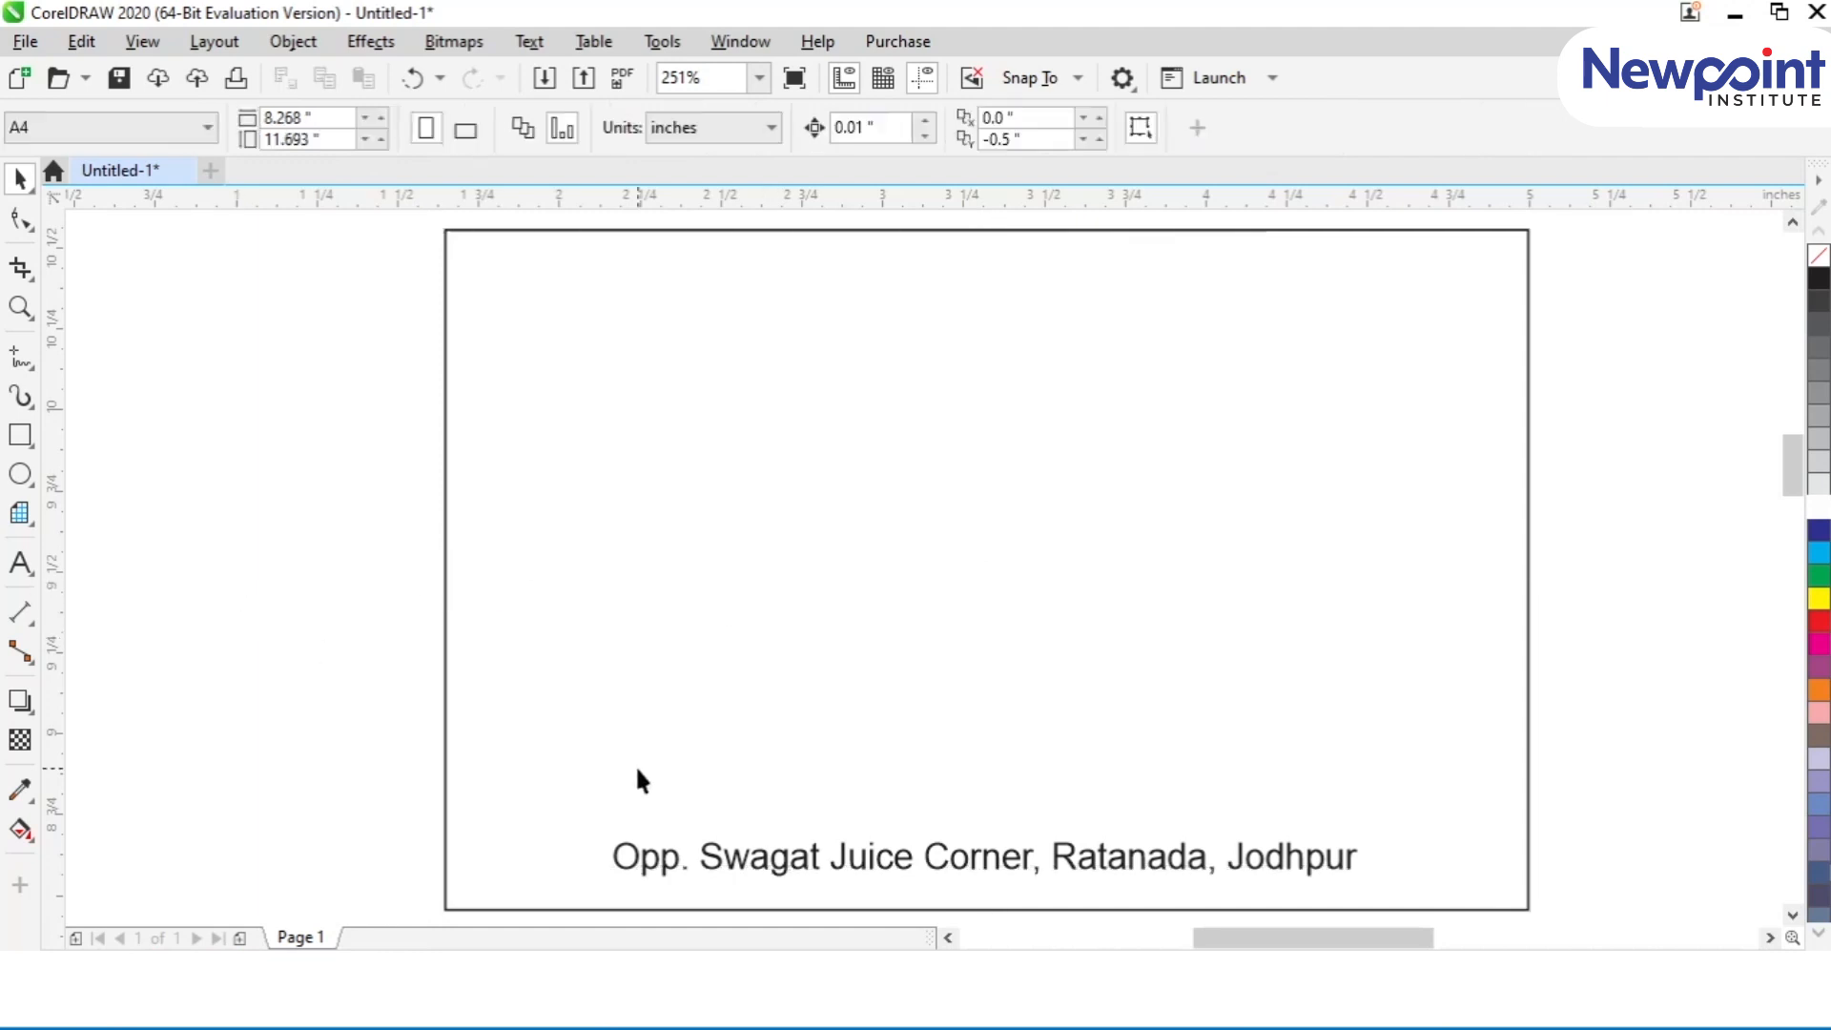
Step: Make a copy of the card rectangle about 0.23 inches high along its bottom edge, filled dark blue without an outline
click(639, 677)
drag(987, 225, 992, 831)
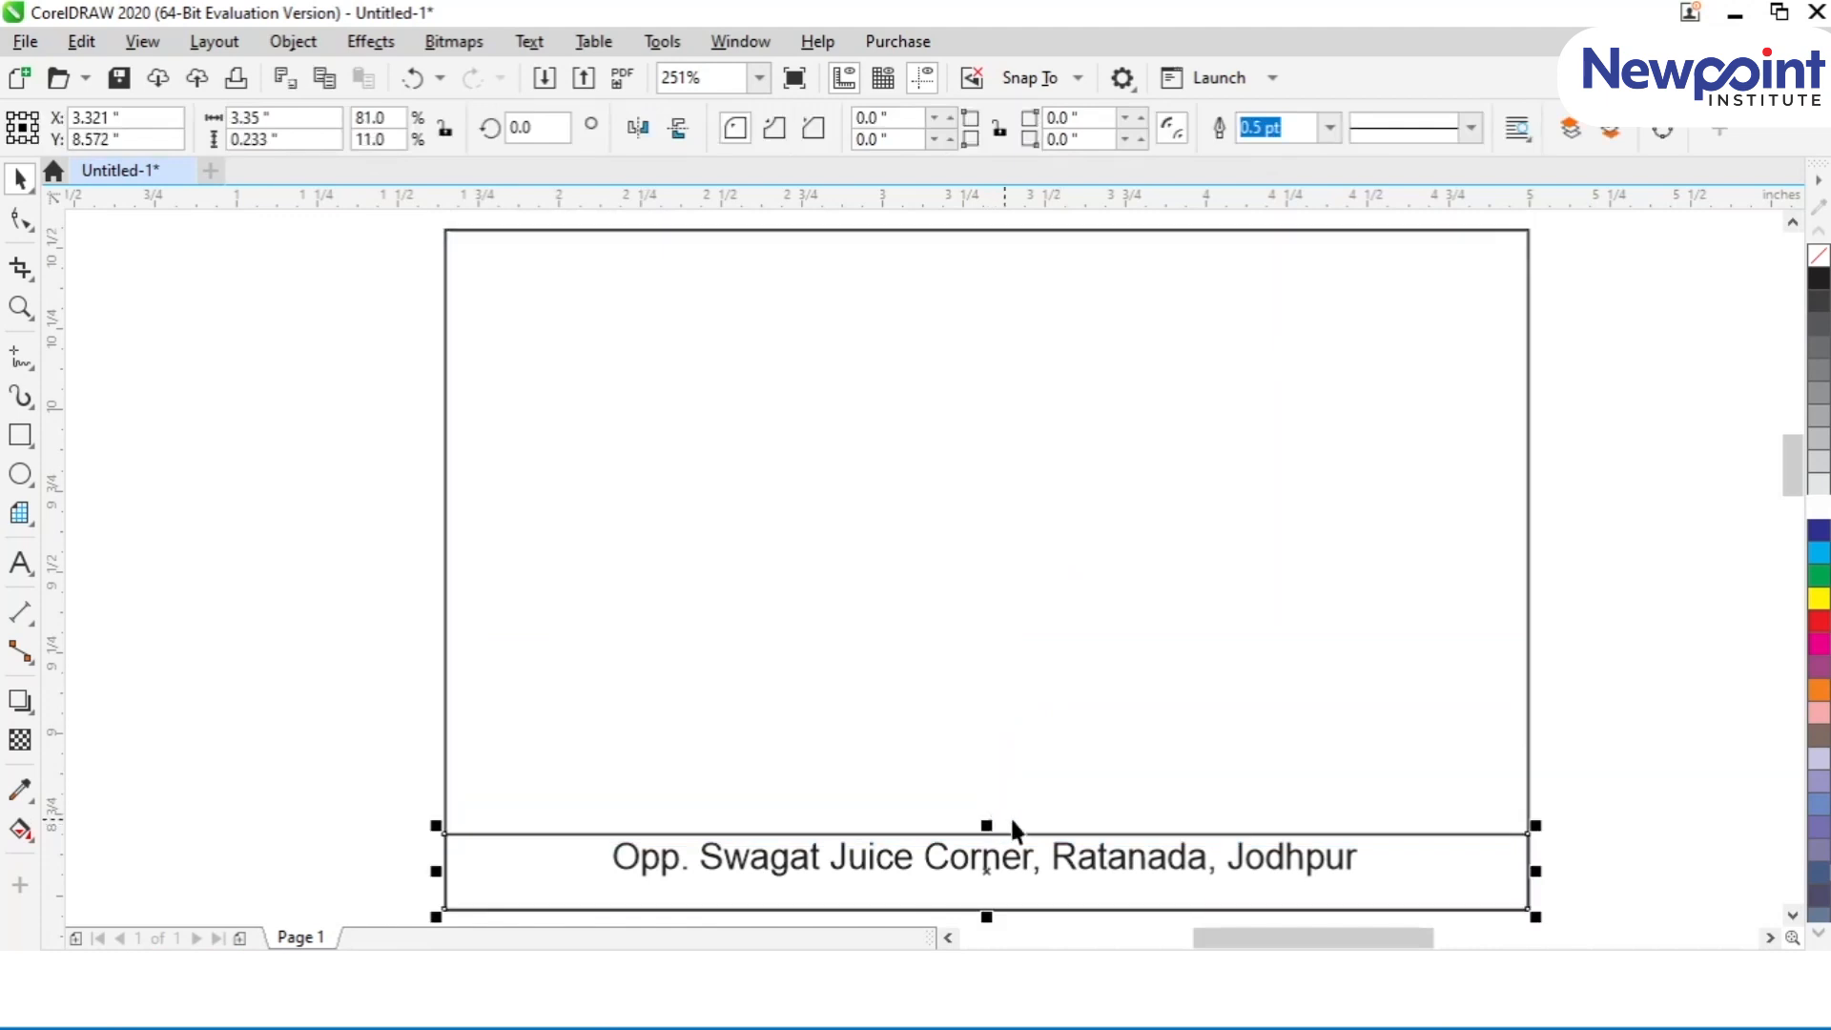
click(1819, 530)
right_click(1821, 257)
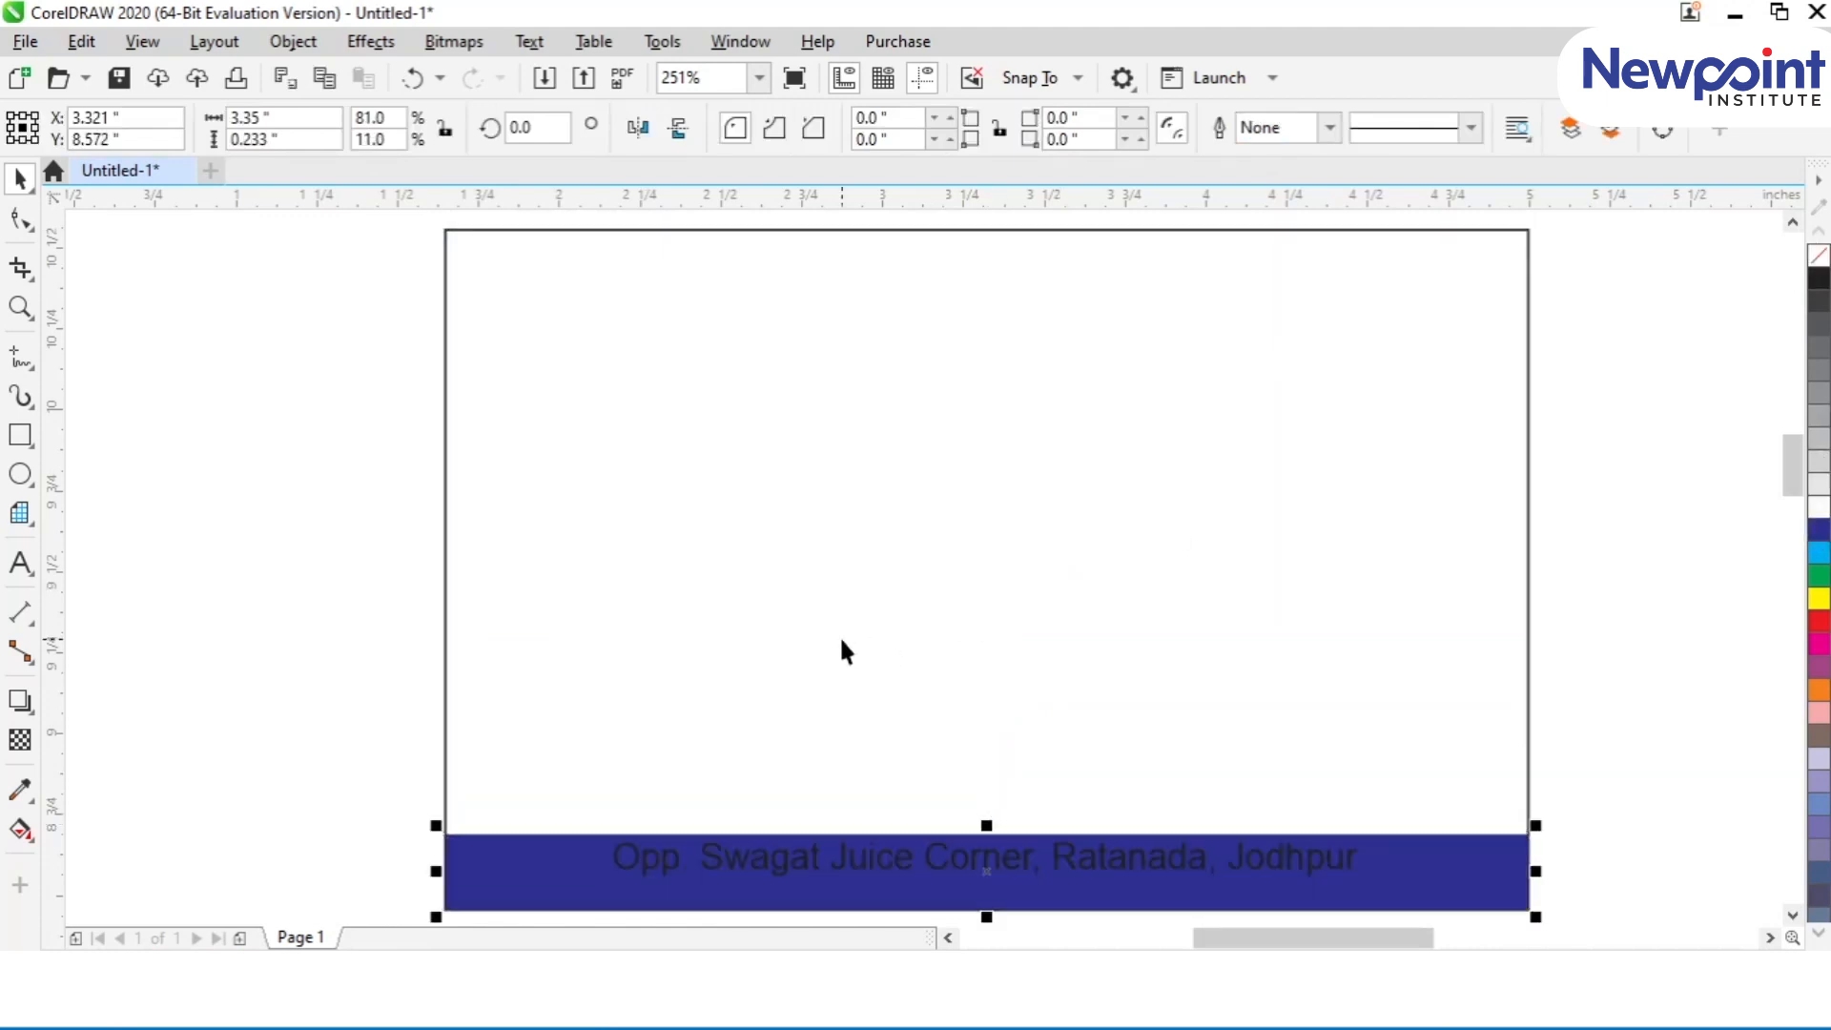
Step: Colour the address text on the dark blue strip yellow
click(1068, 845)
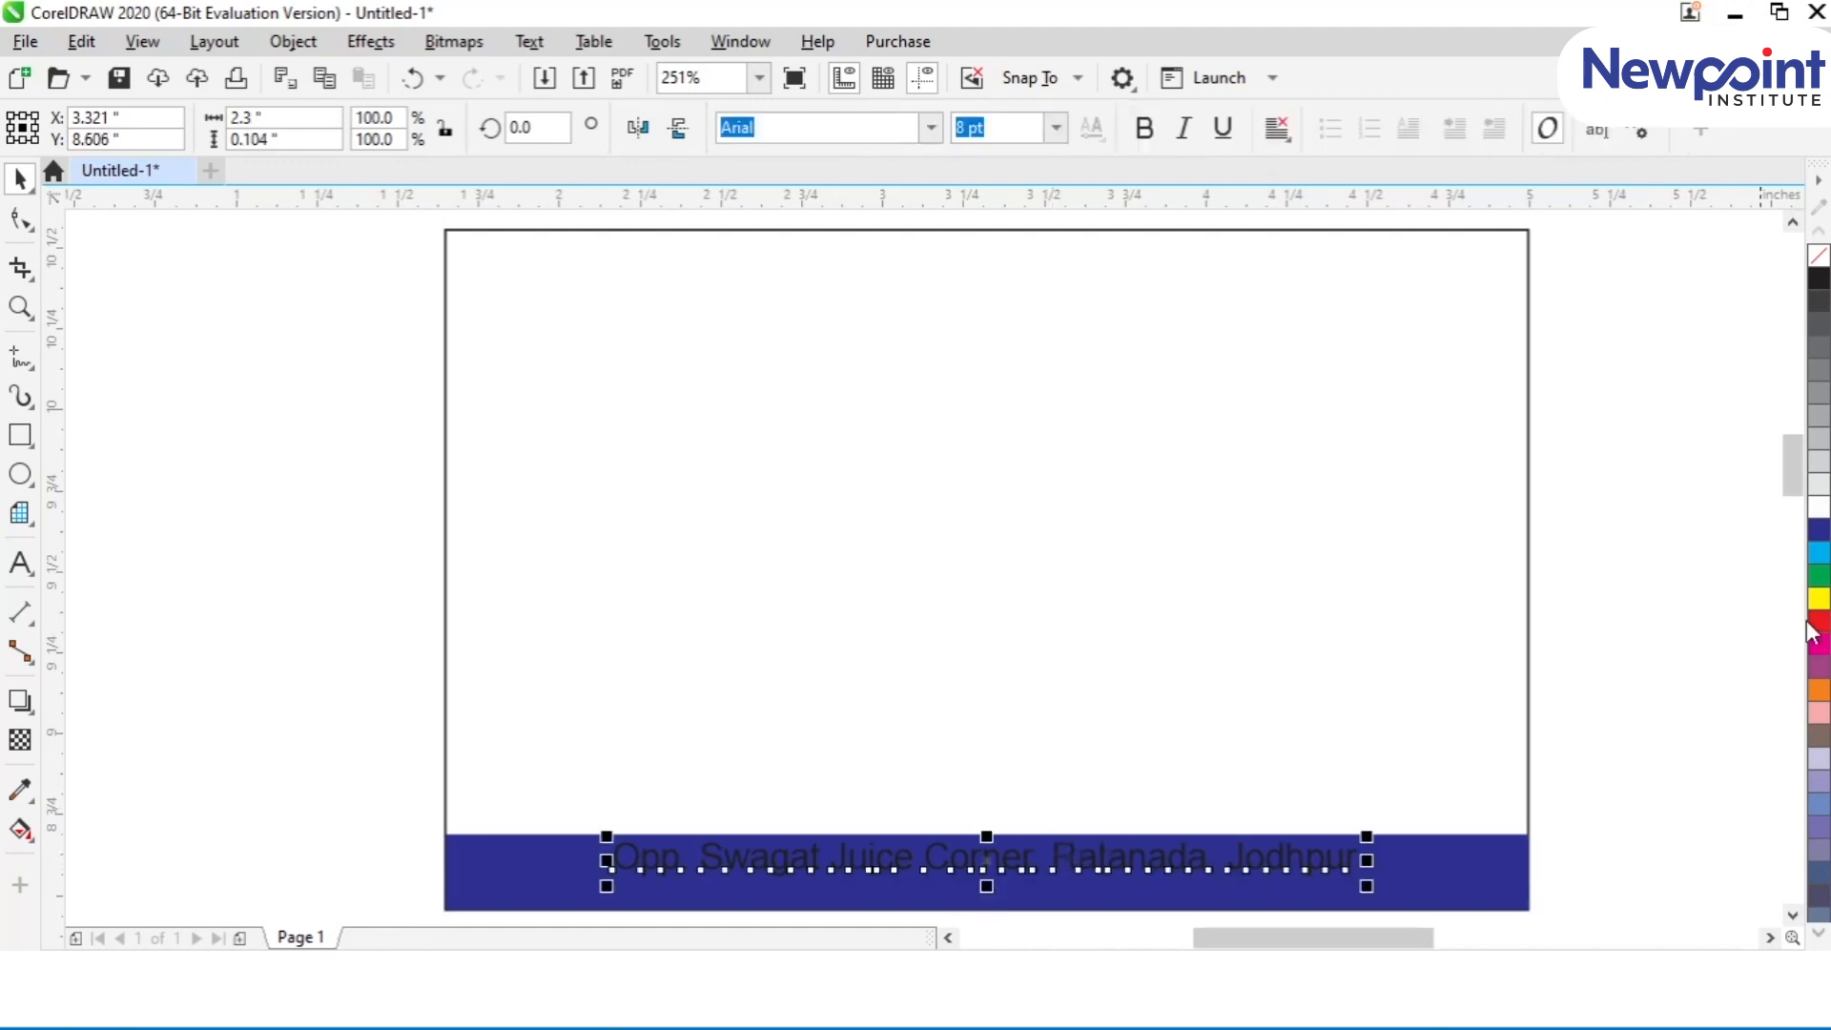
click(1819, 506)
click(1815, 602)
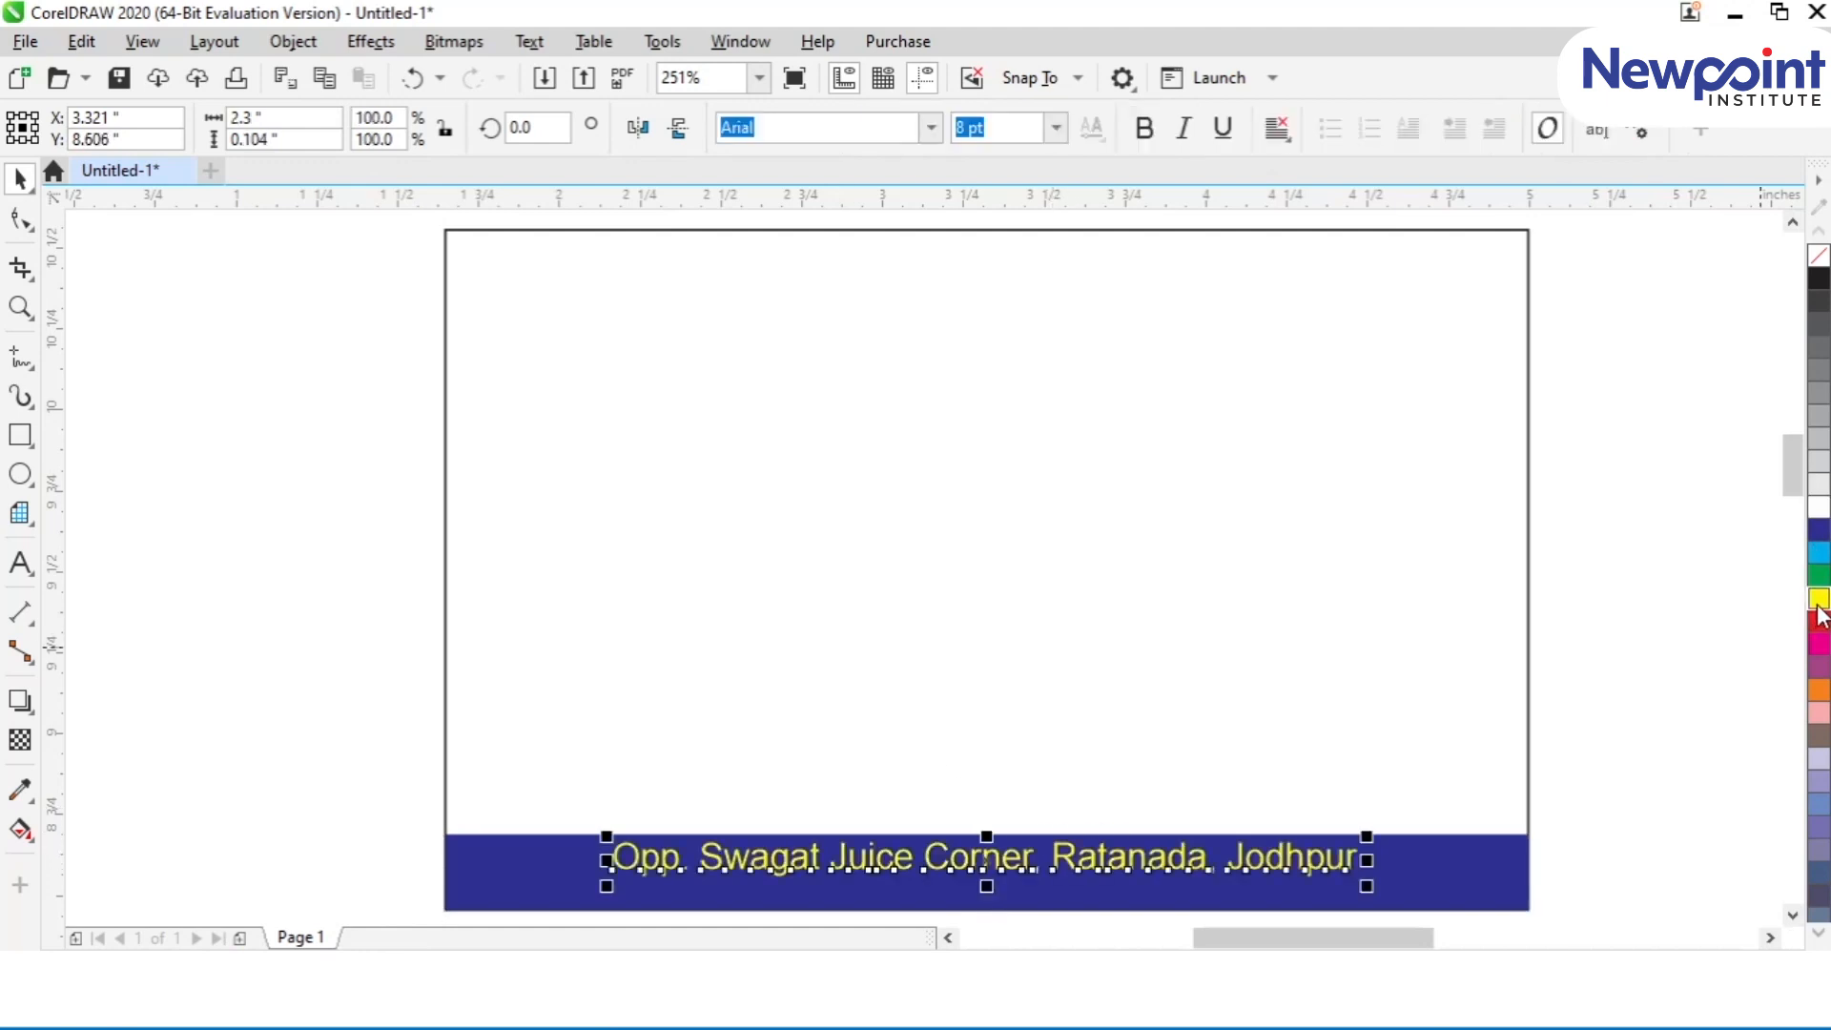
Step: Send the address text behind the dark blue strip and bring it back to the front
key(shift+Page_Down)
click(1487, 854)
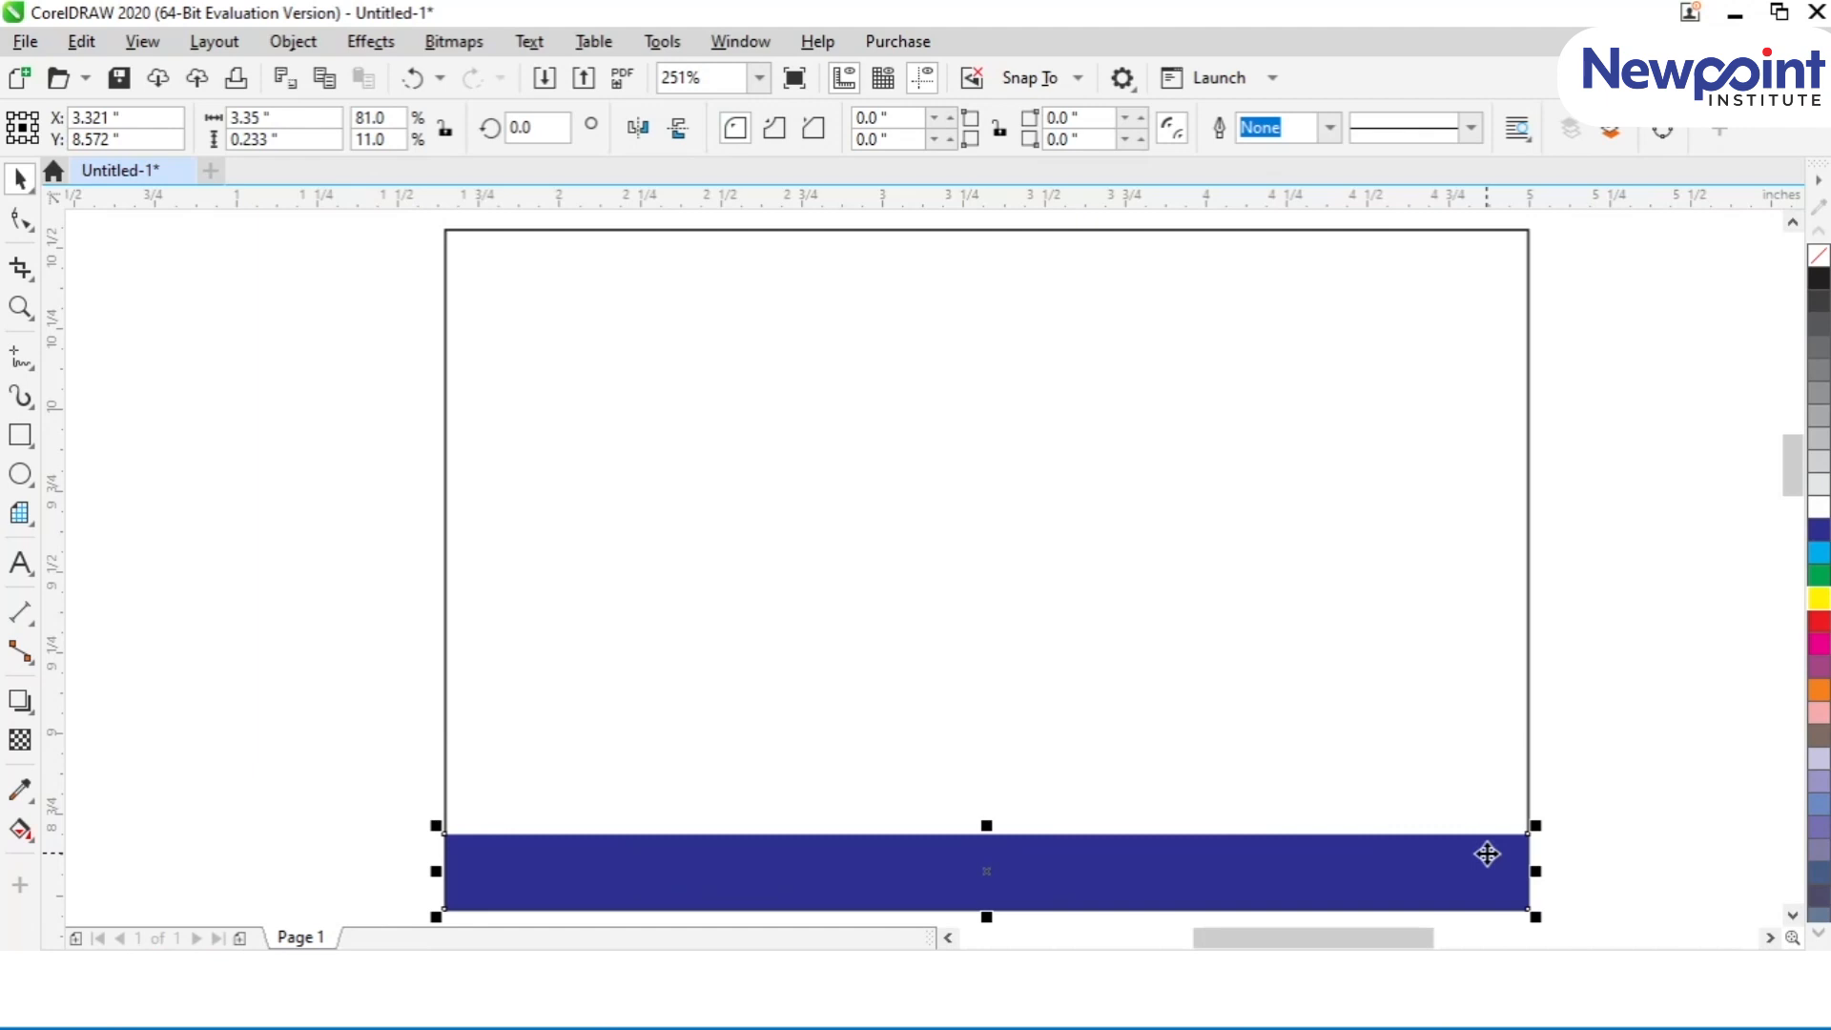
drag(311, 744, 1489, 873)
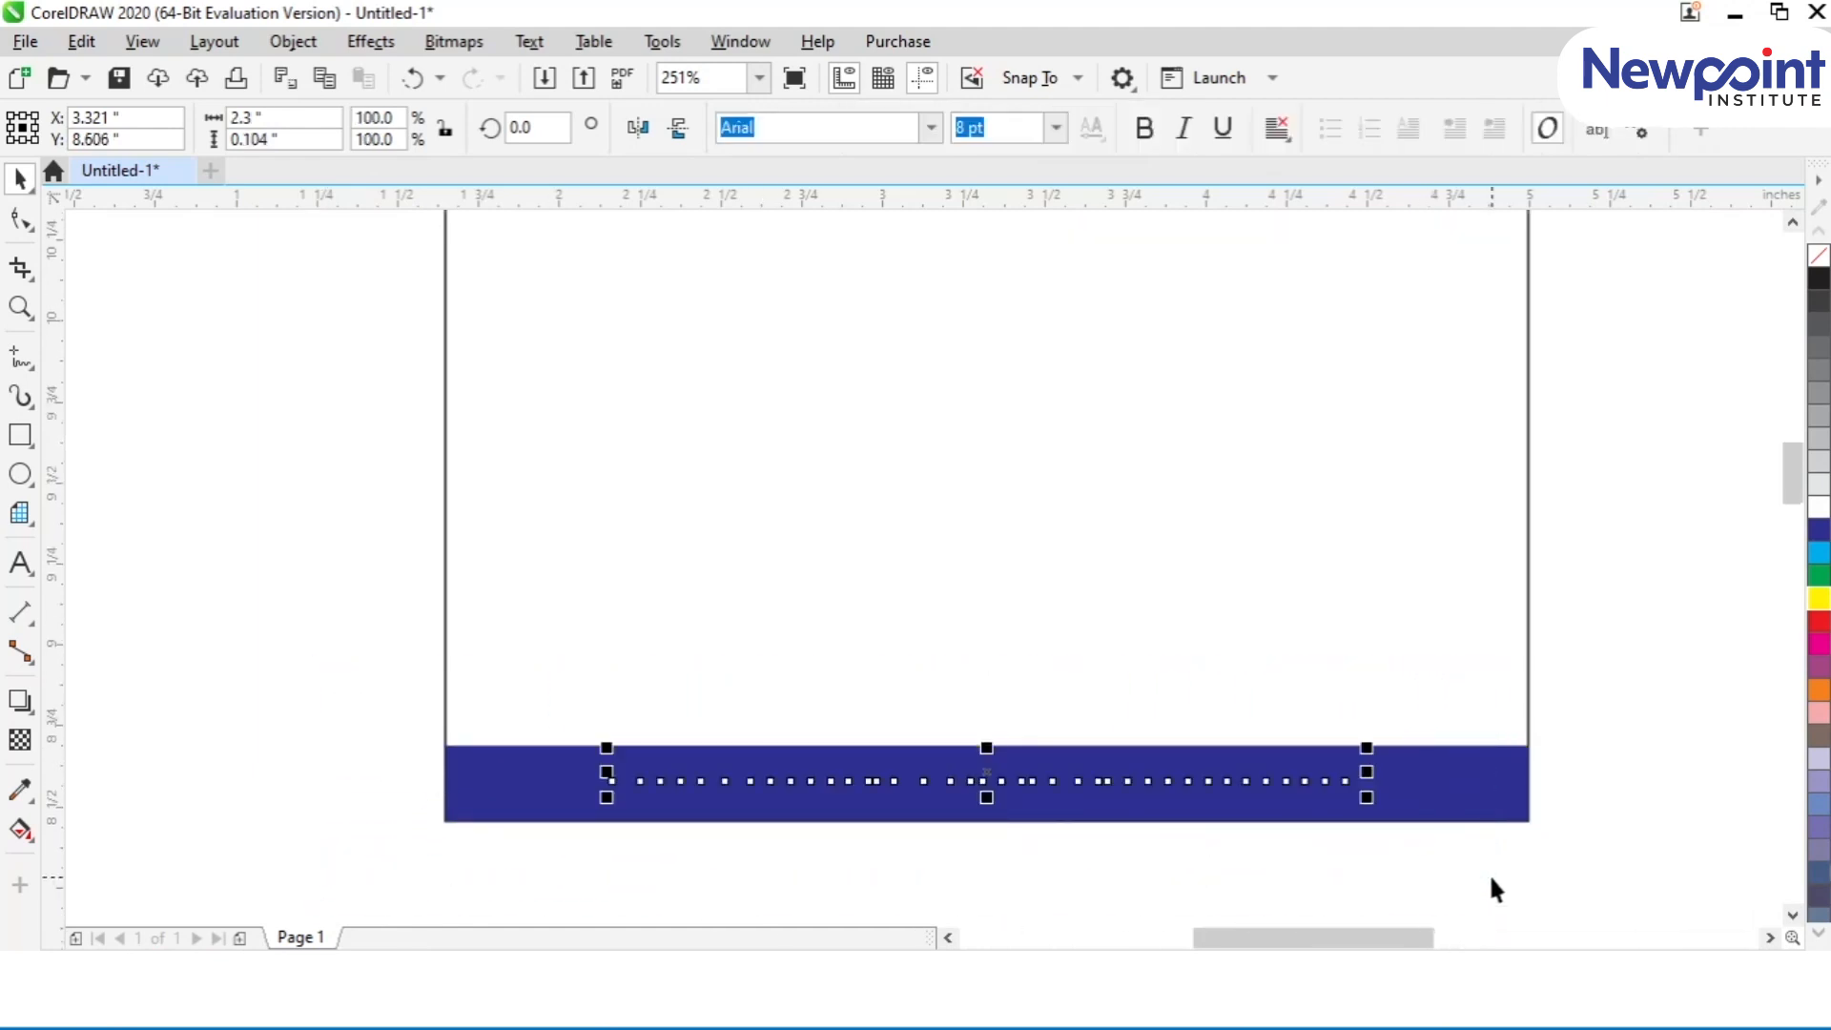
key(shift+Page_Up)
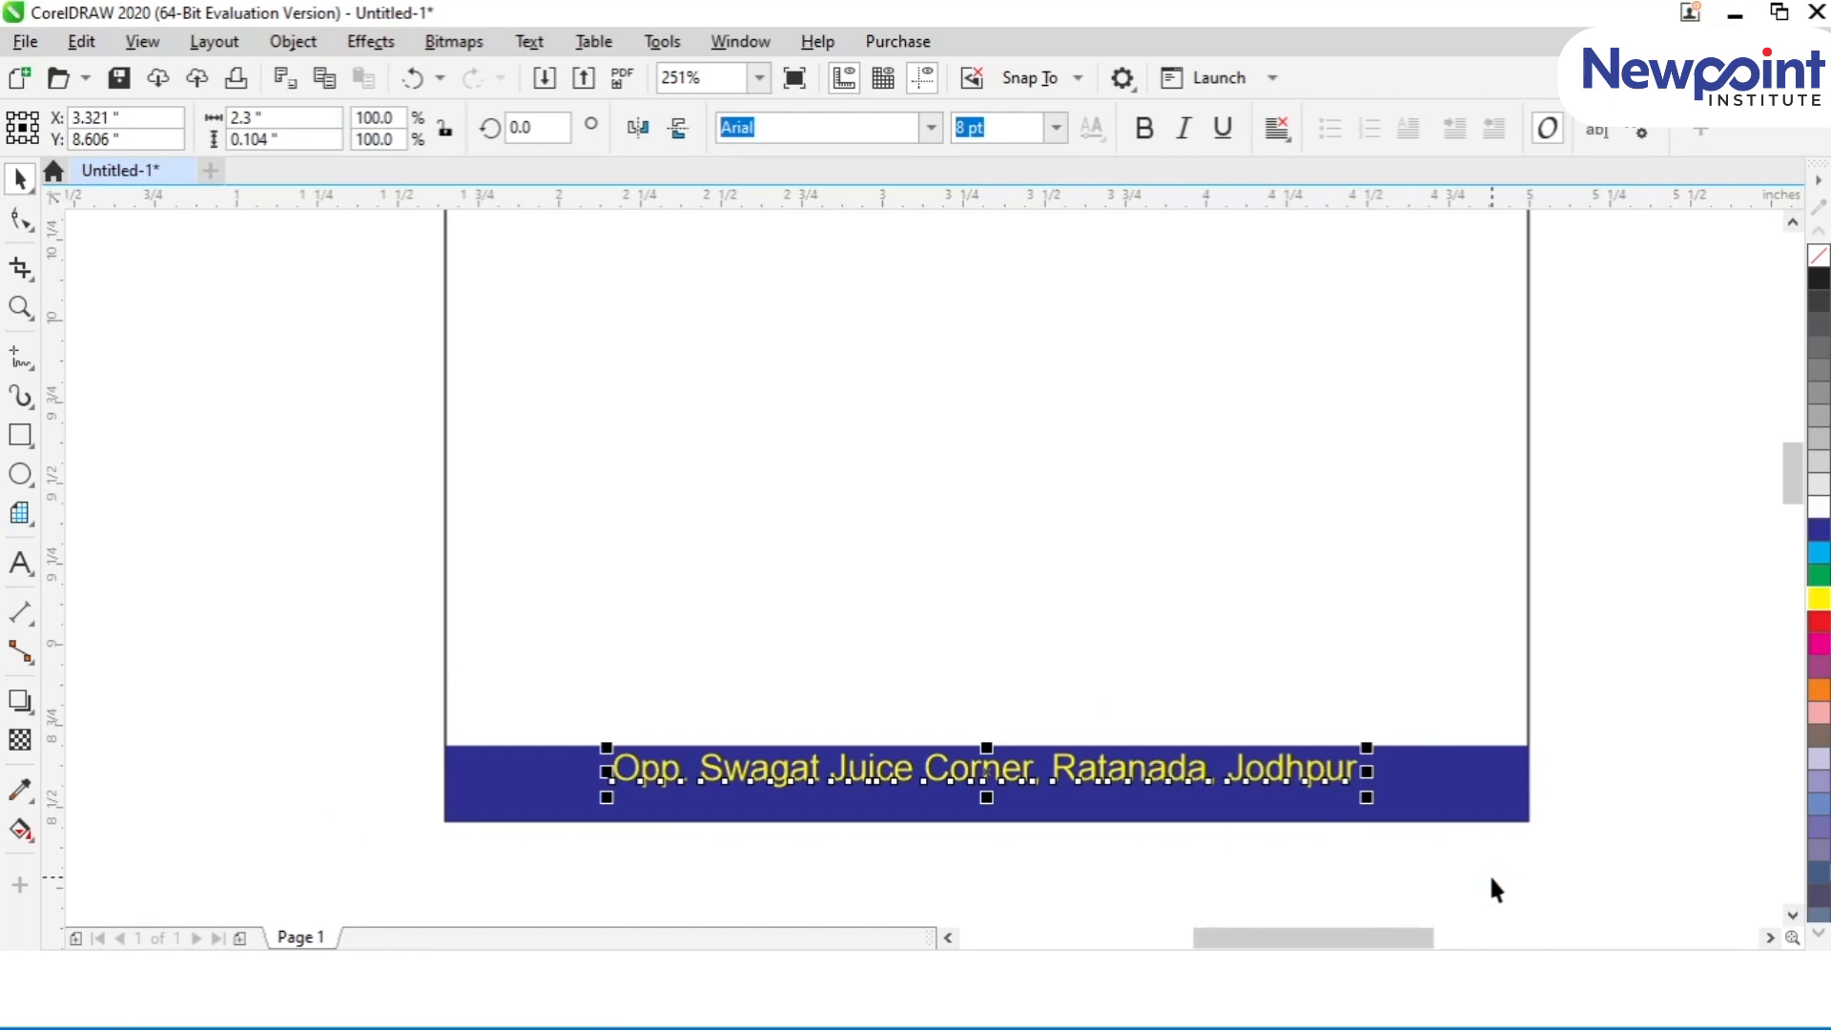
Step: Group the address text with the dark blue strip and shift the group slightly off centre to about X 3.375, Y 8.556 inches
drag(1490, 873, 1428, 961)
click(480, 810)
click(502, 849)
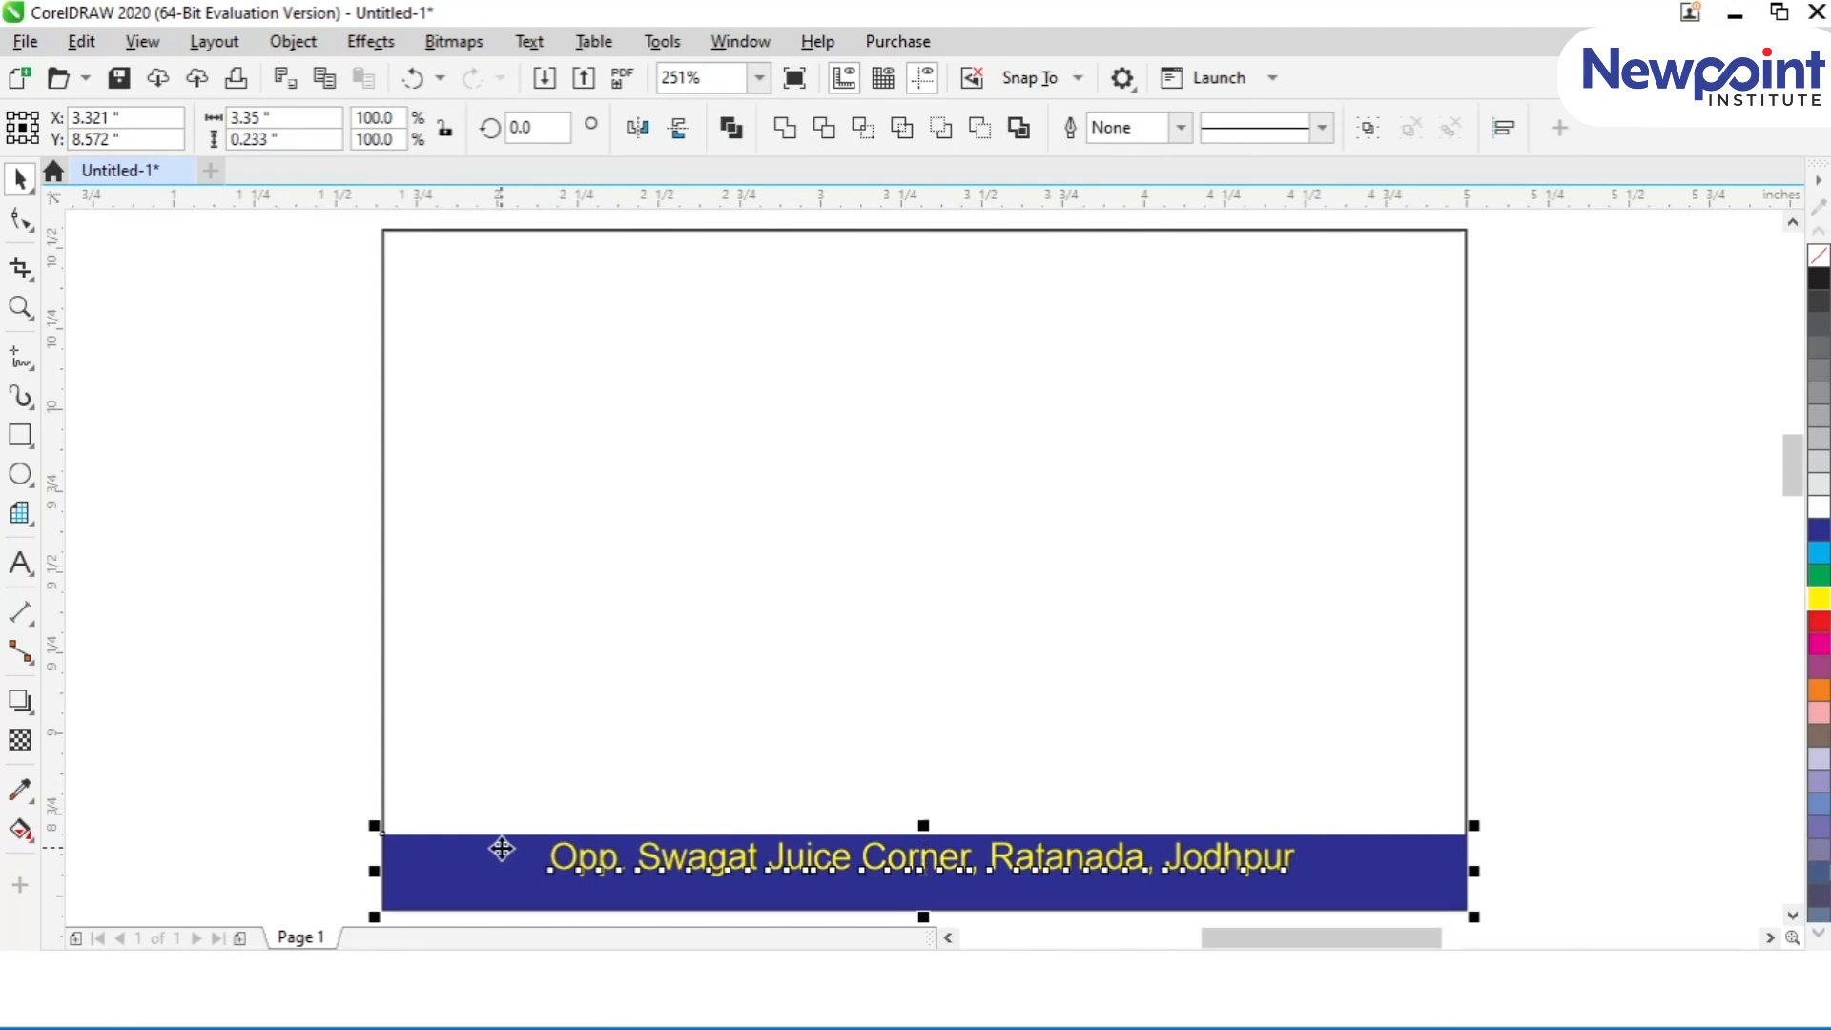
key(ctrl+g)
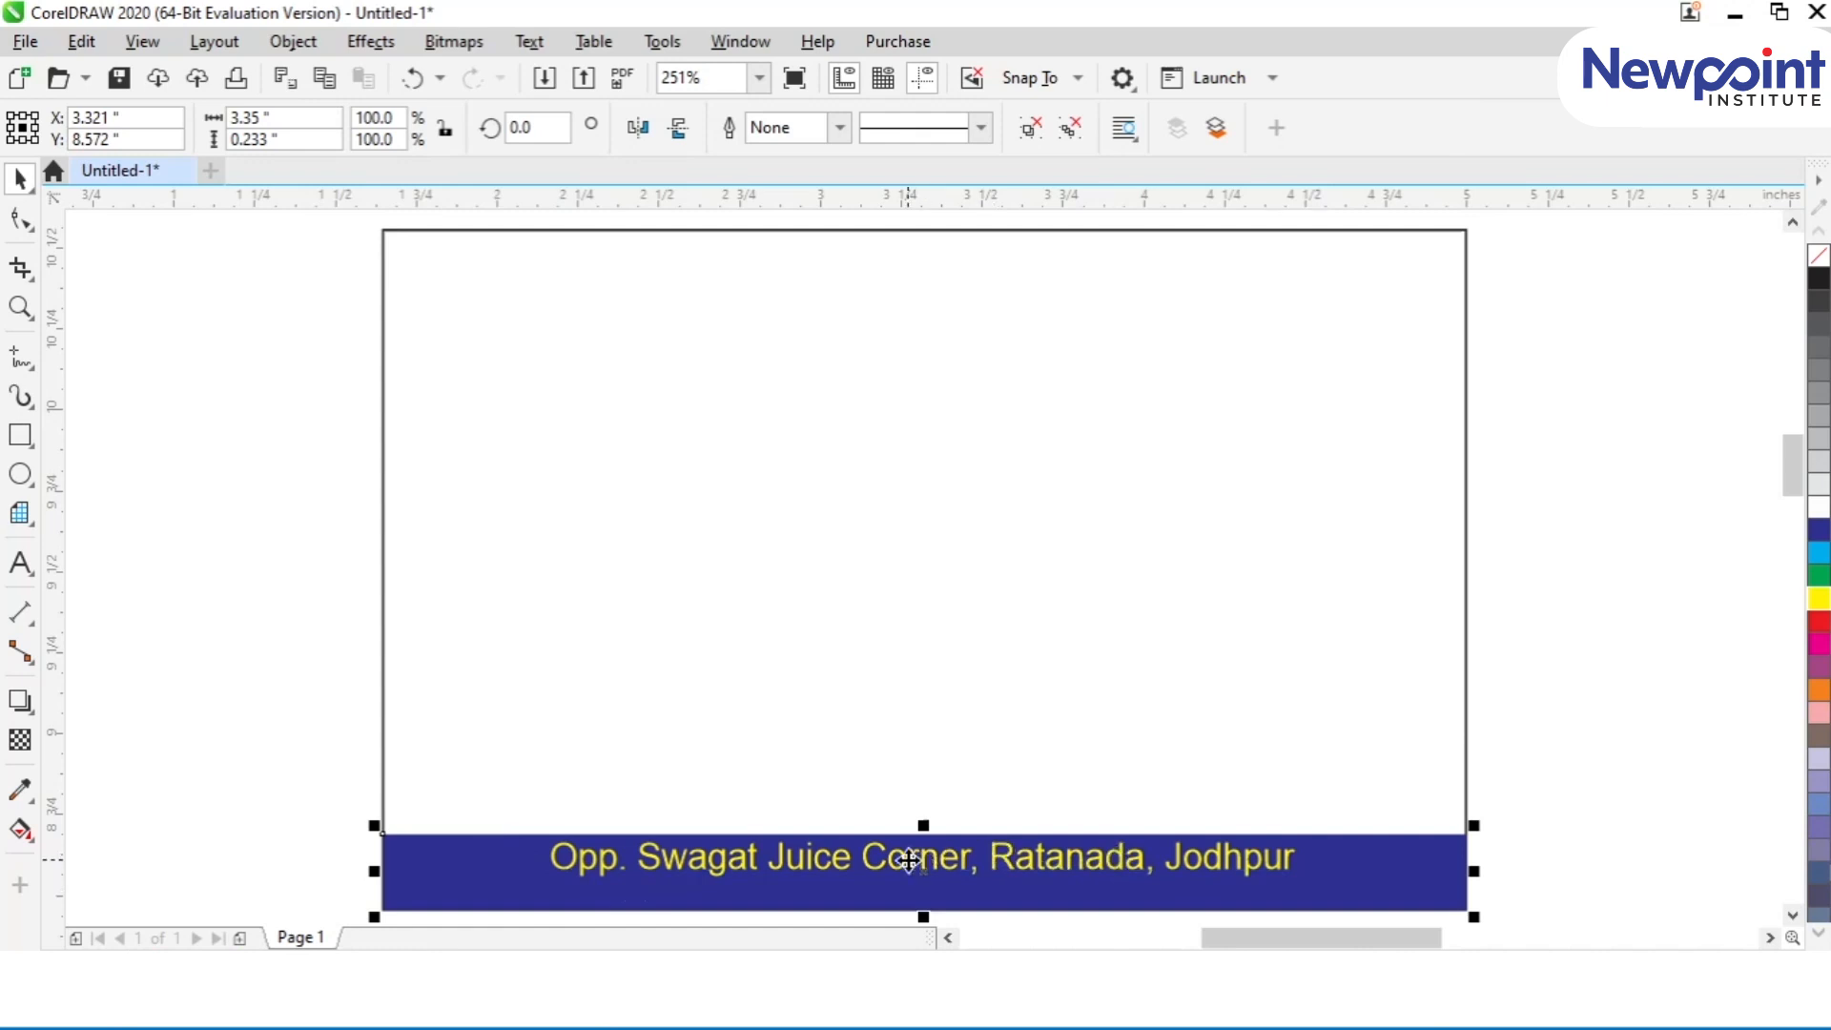
mouse_move(909, 860)
mouse_down()
mouse_move(897, 258)
mouse_move(917, 863)
mouse_up()
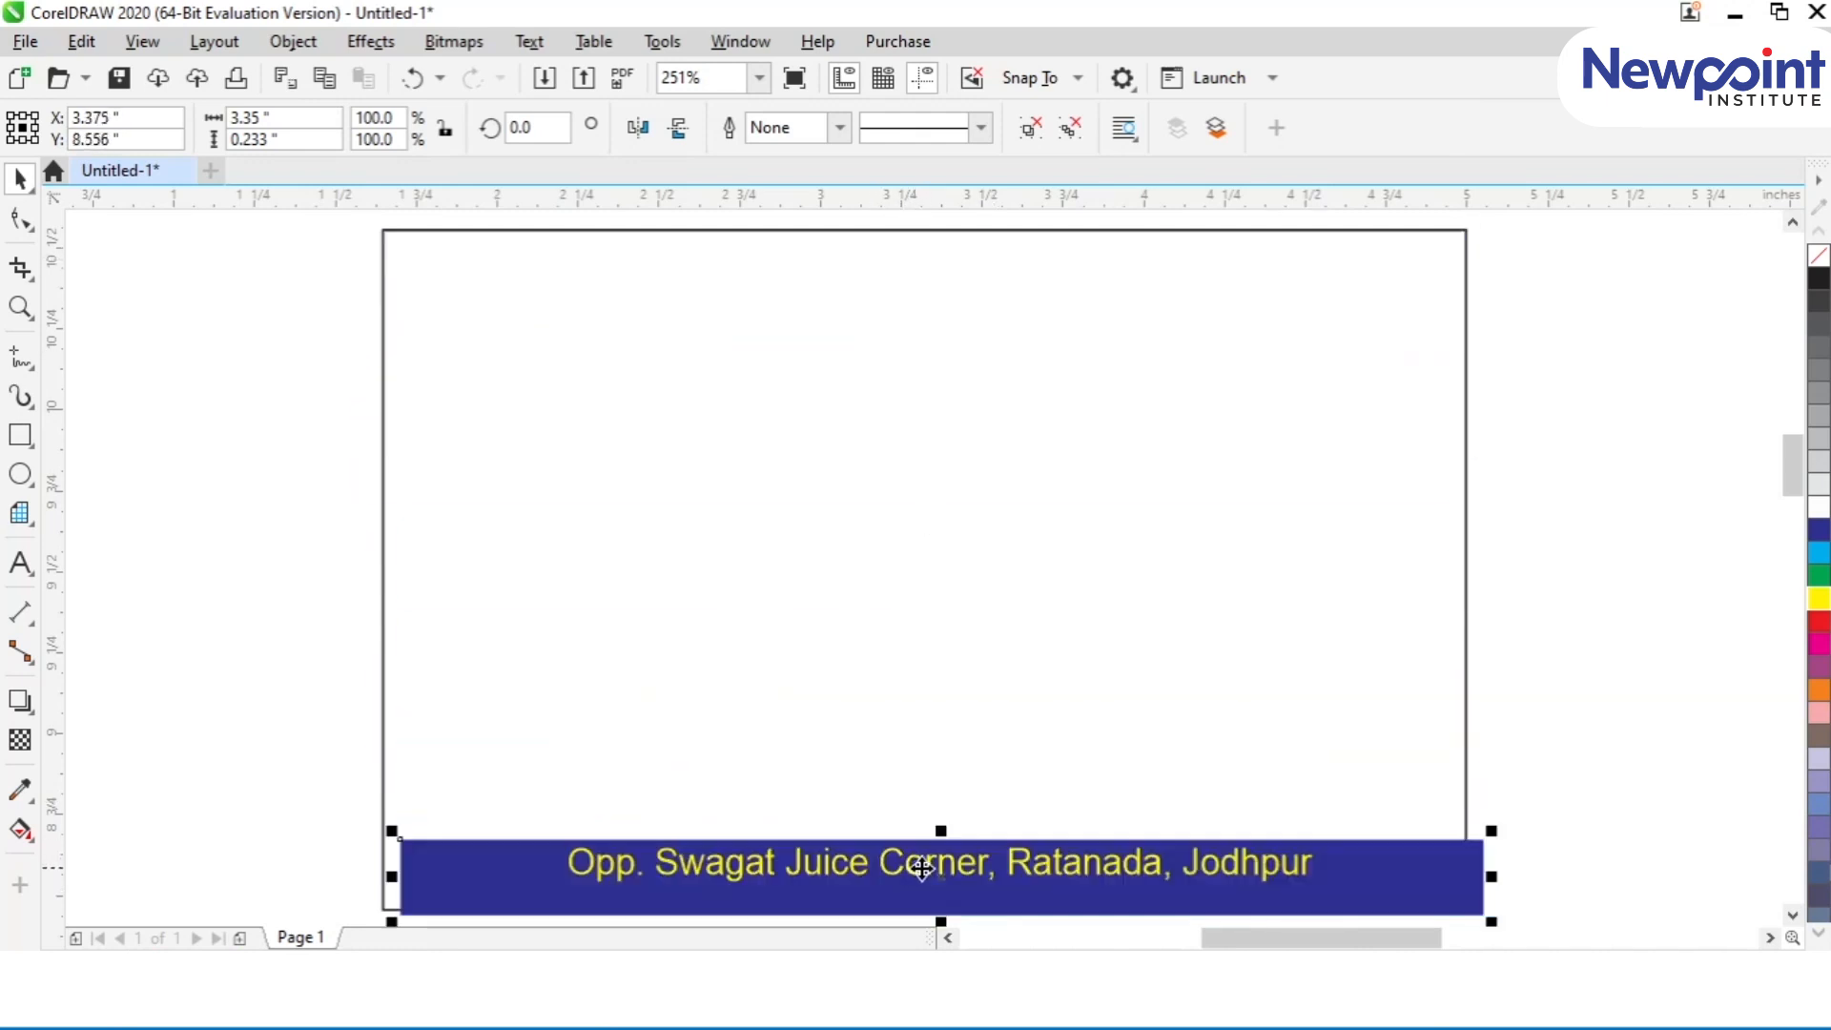
Step: Ungroup the shifted address text and strip, and centre both horizontally on the card rectangle
click(1020, 134)
shift+click(550, 707)
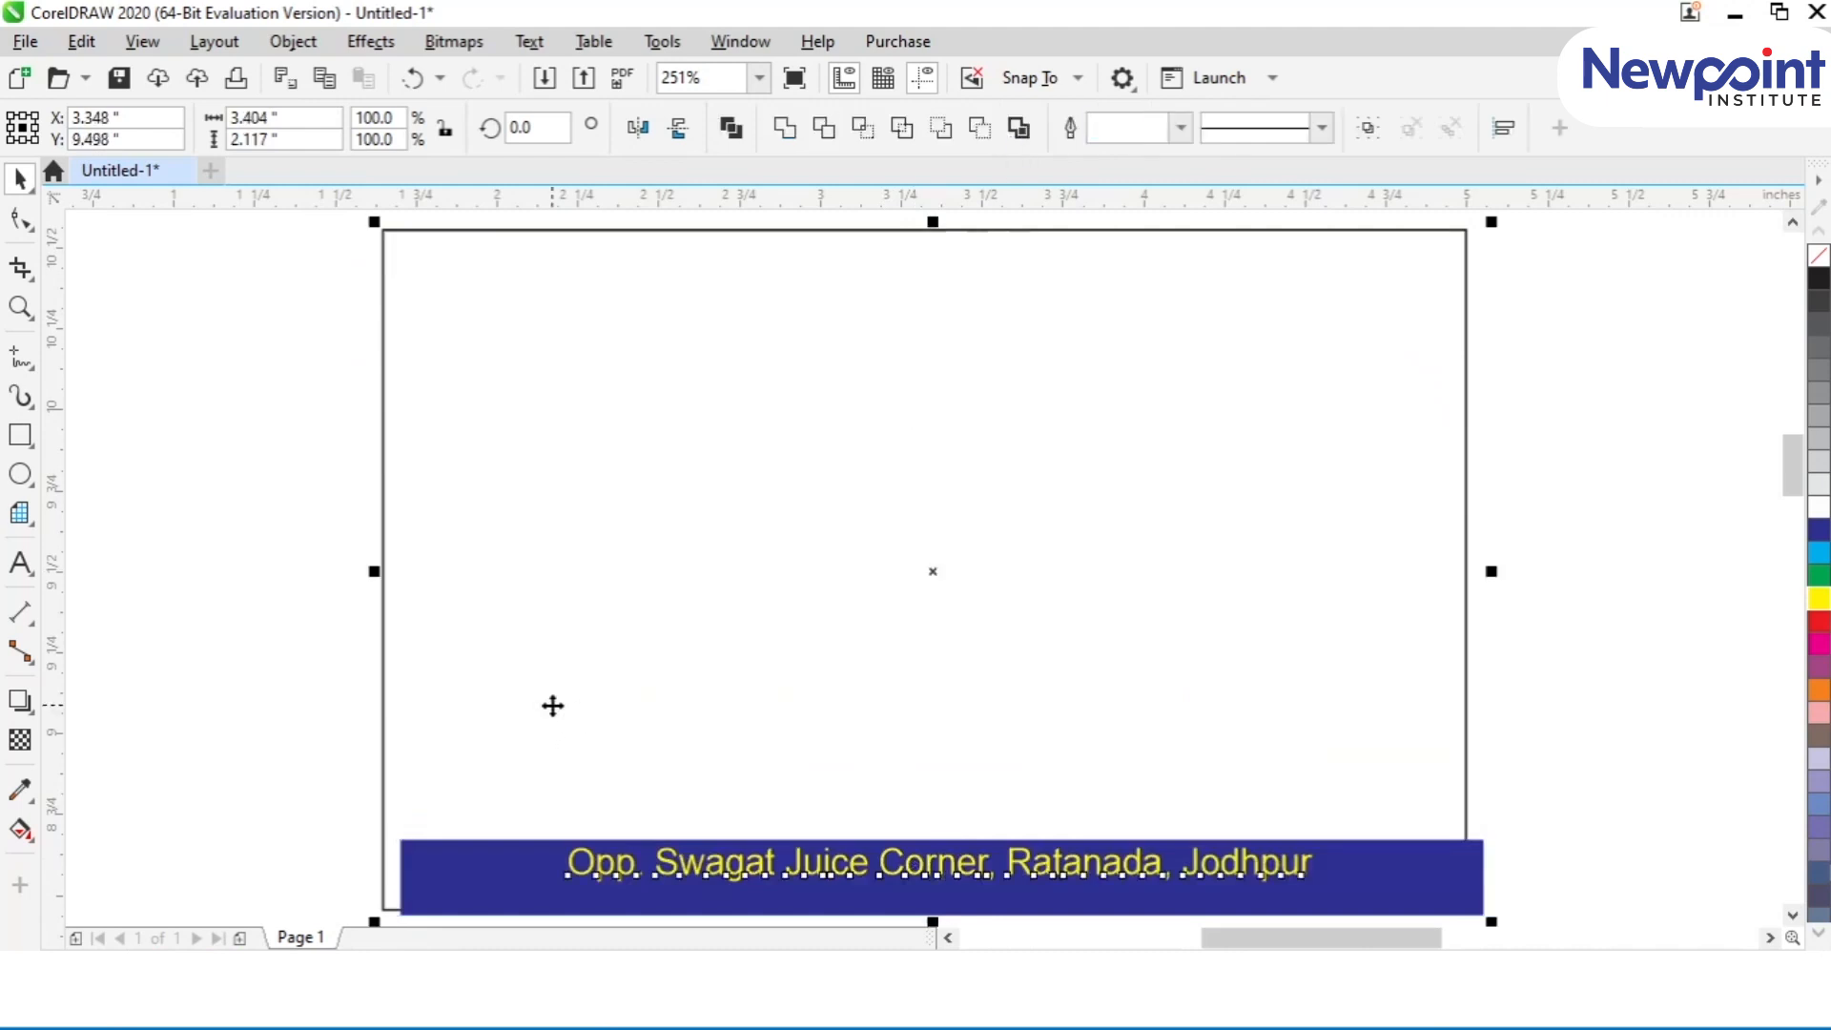
key(c)
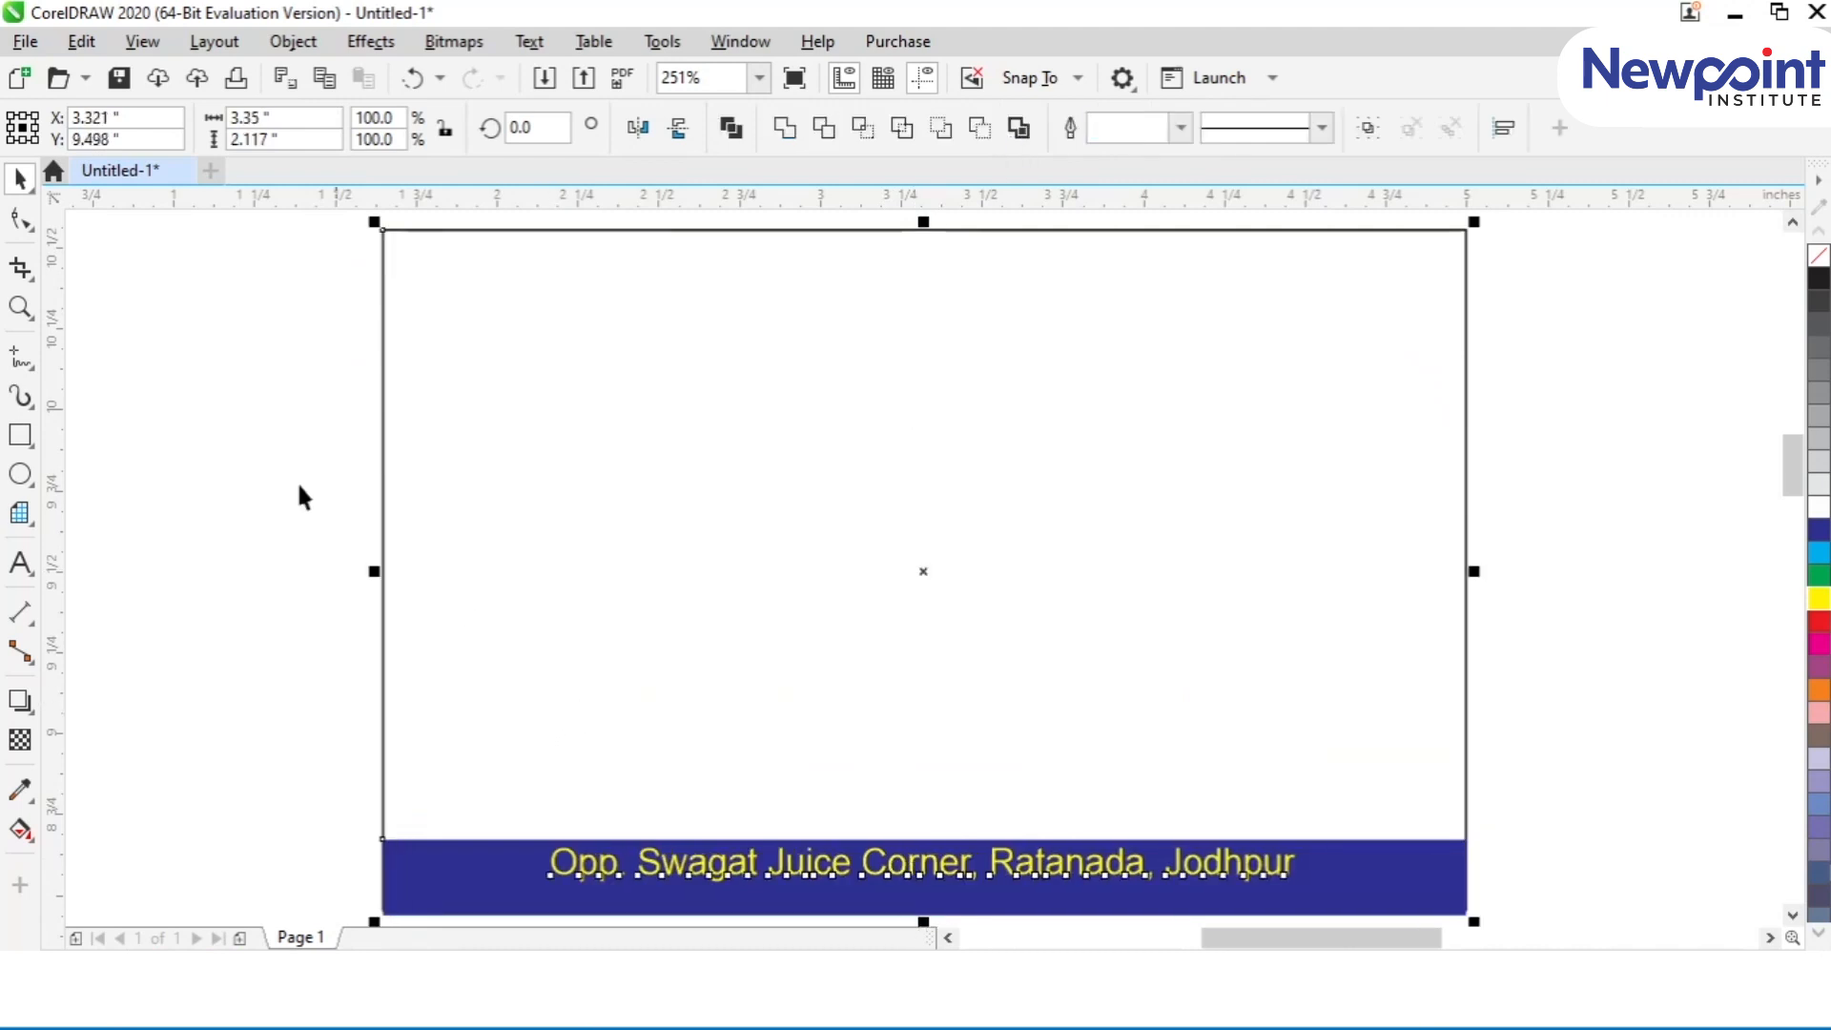
click(271, 455)
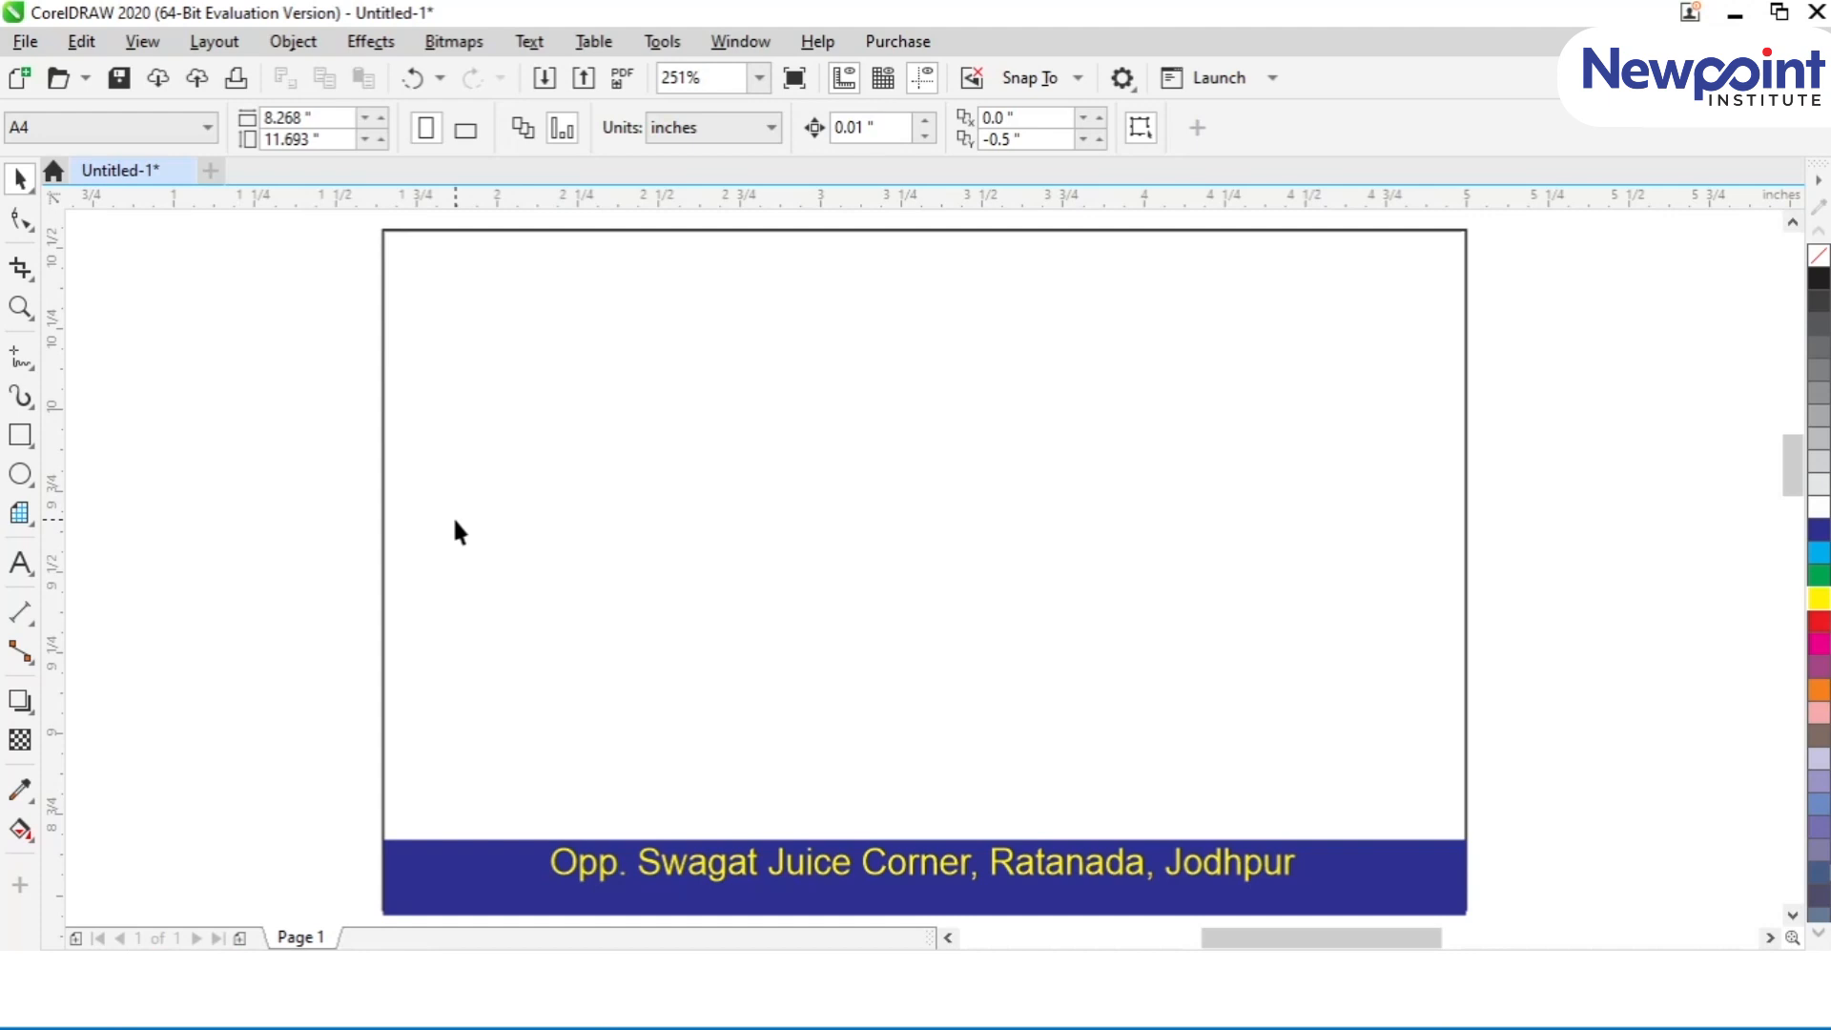
Step: Draw six small ellipses far outside the page, spread over the corners and middle of the workspace at 2% zoom
key(shift+F4)
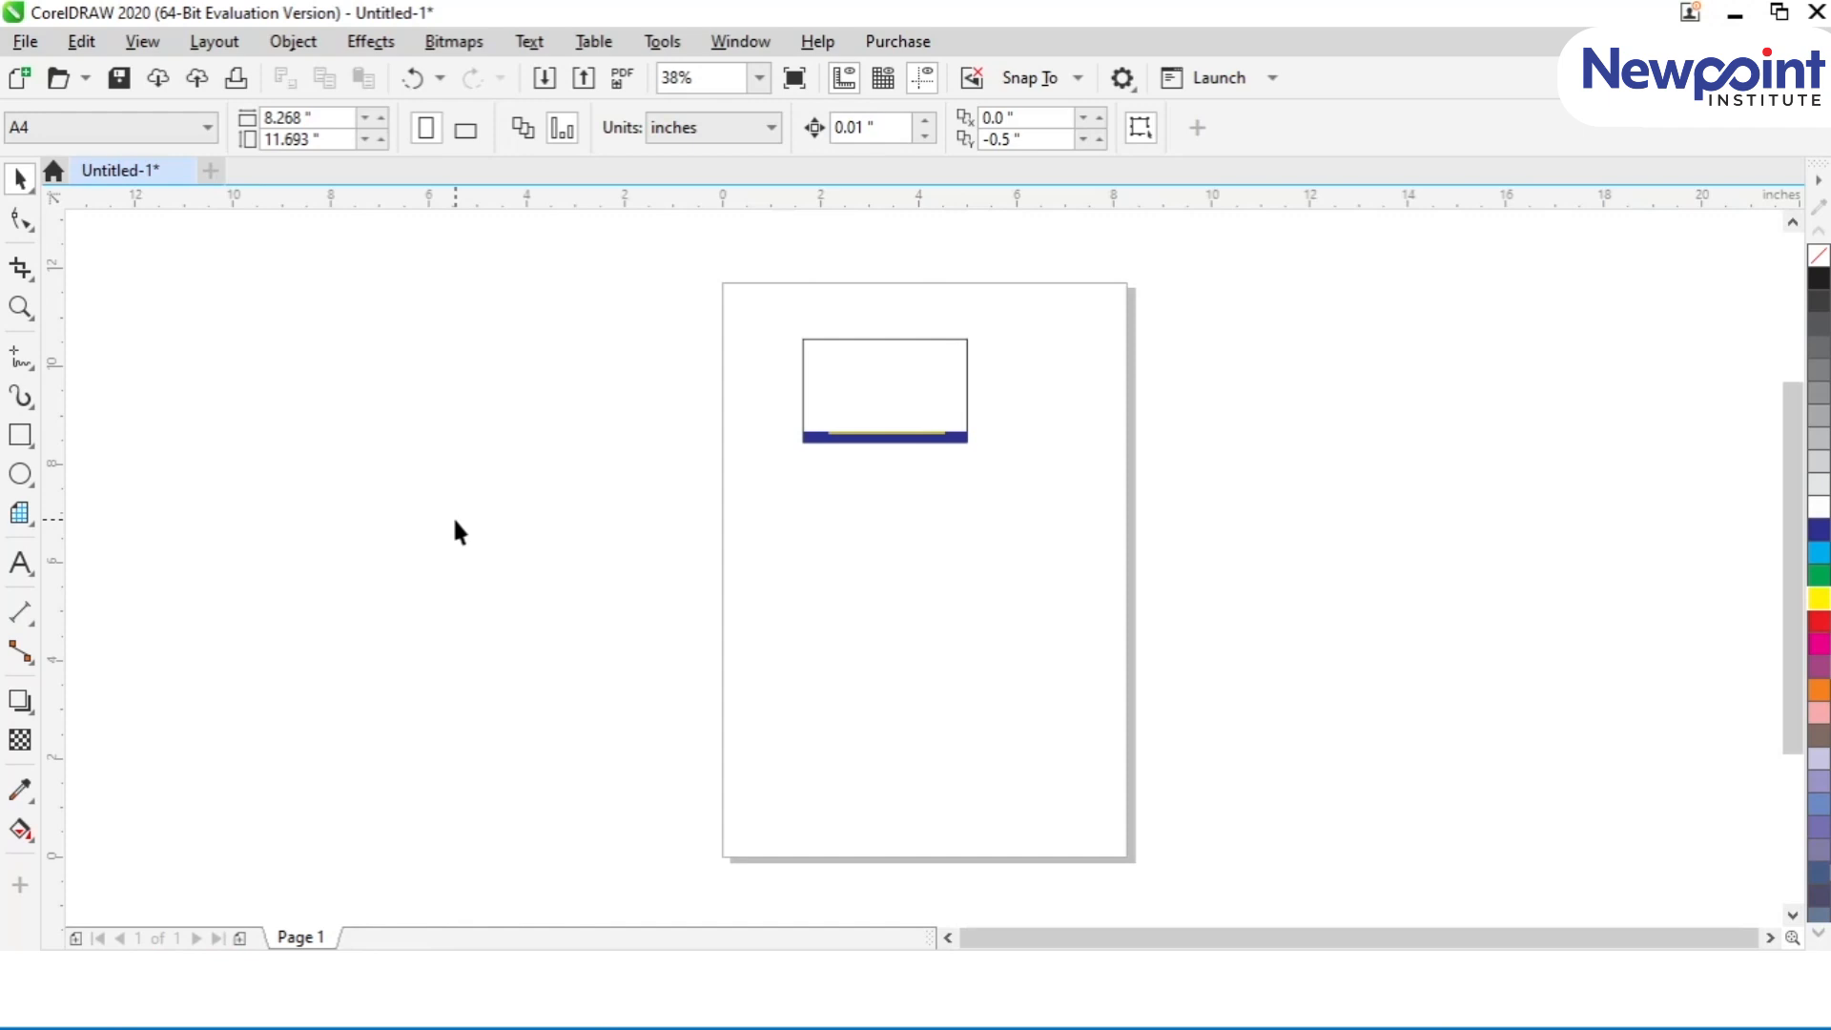
key(F4)
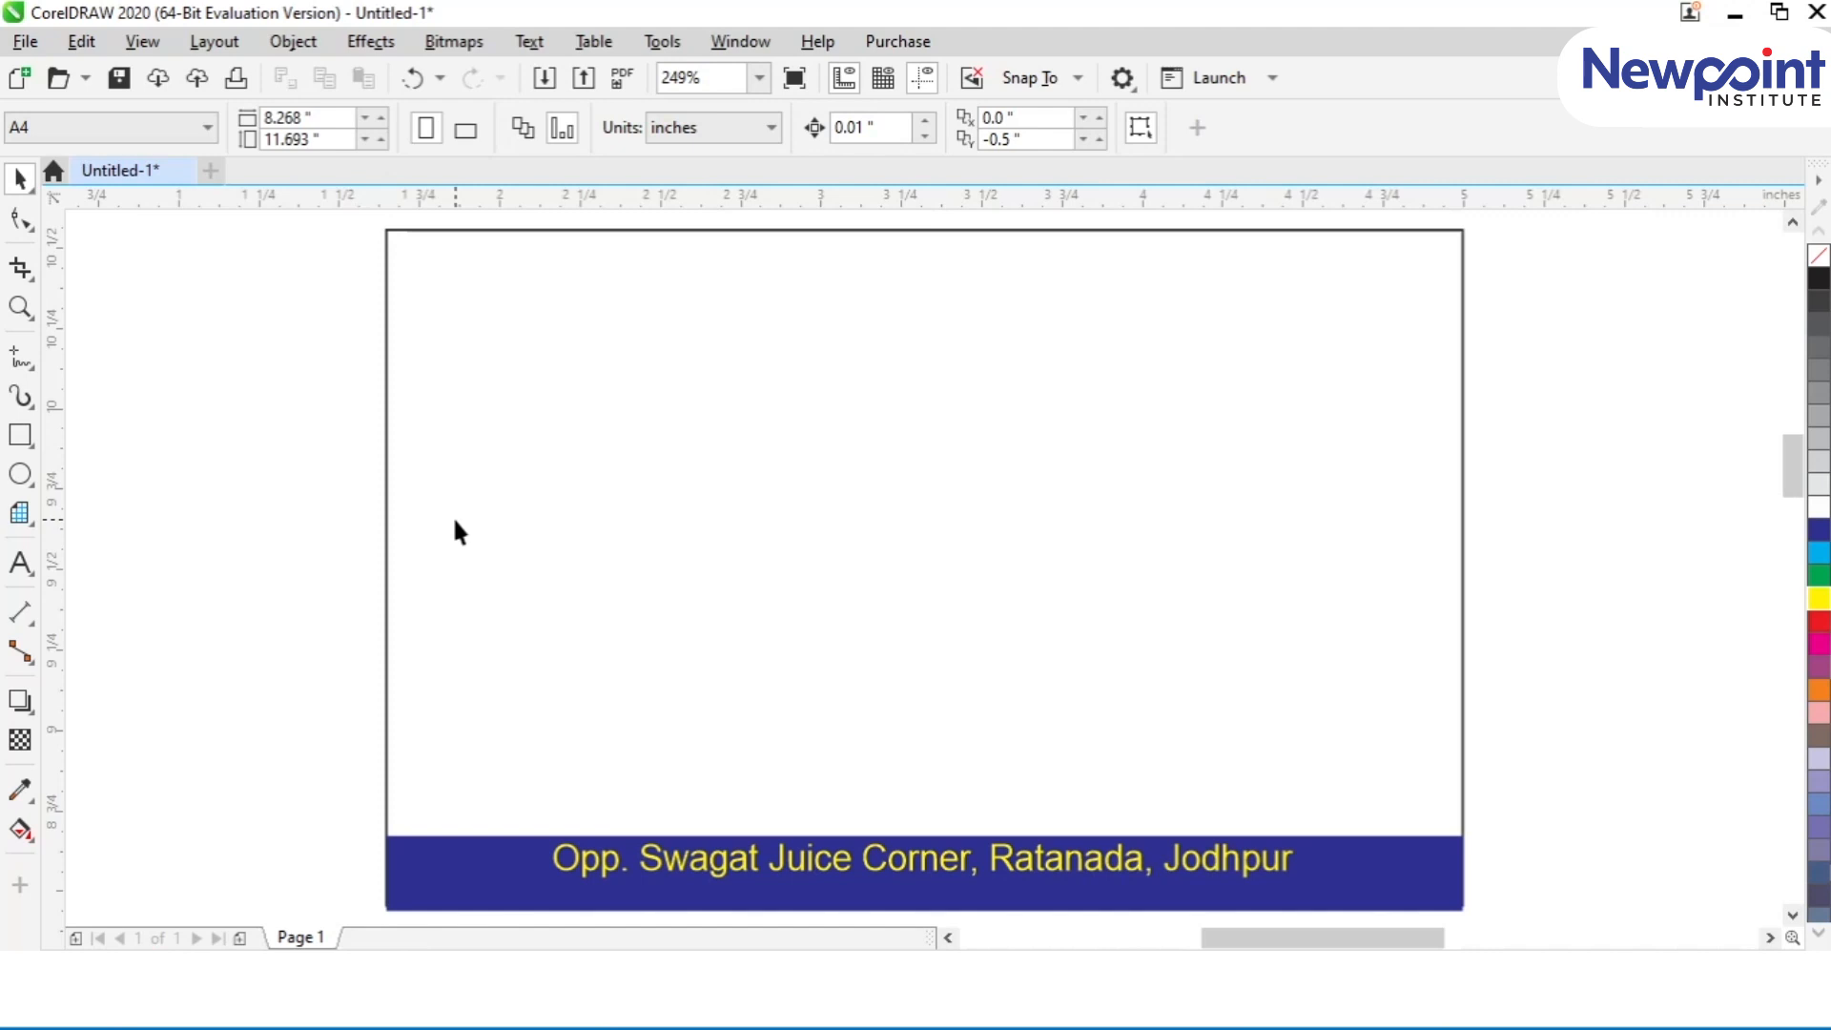
scroll(455, 524, down, 10)
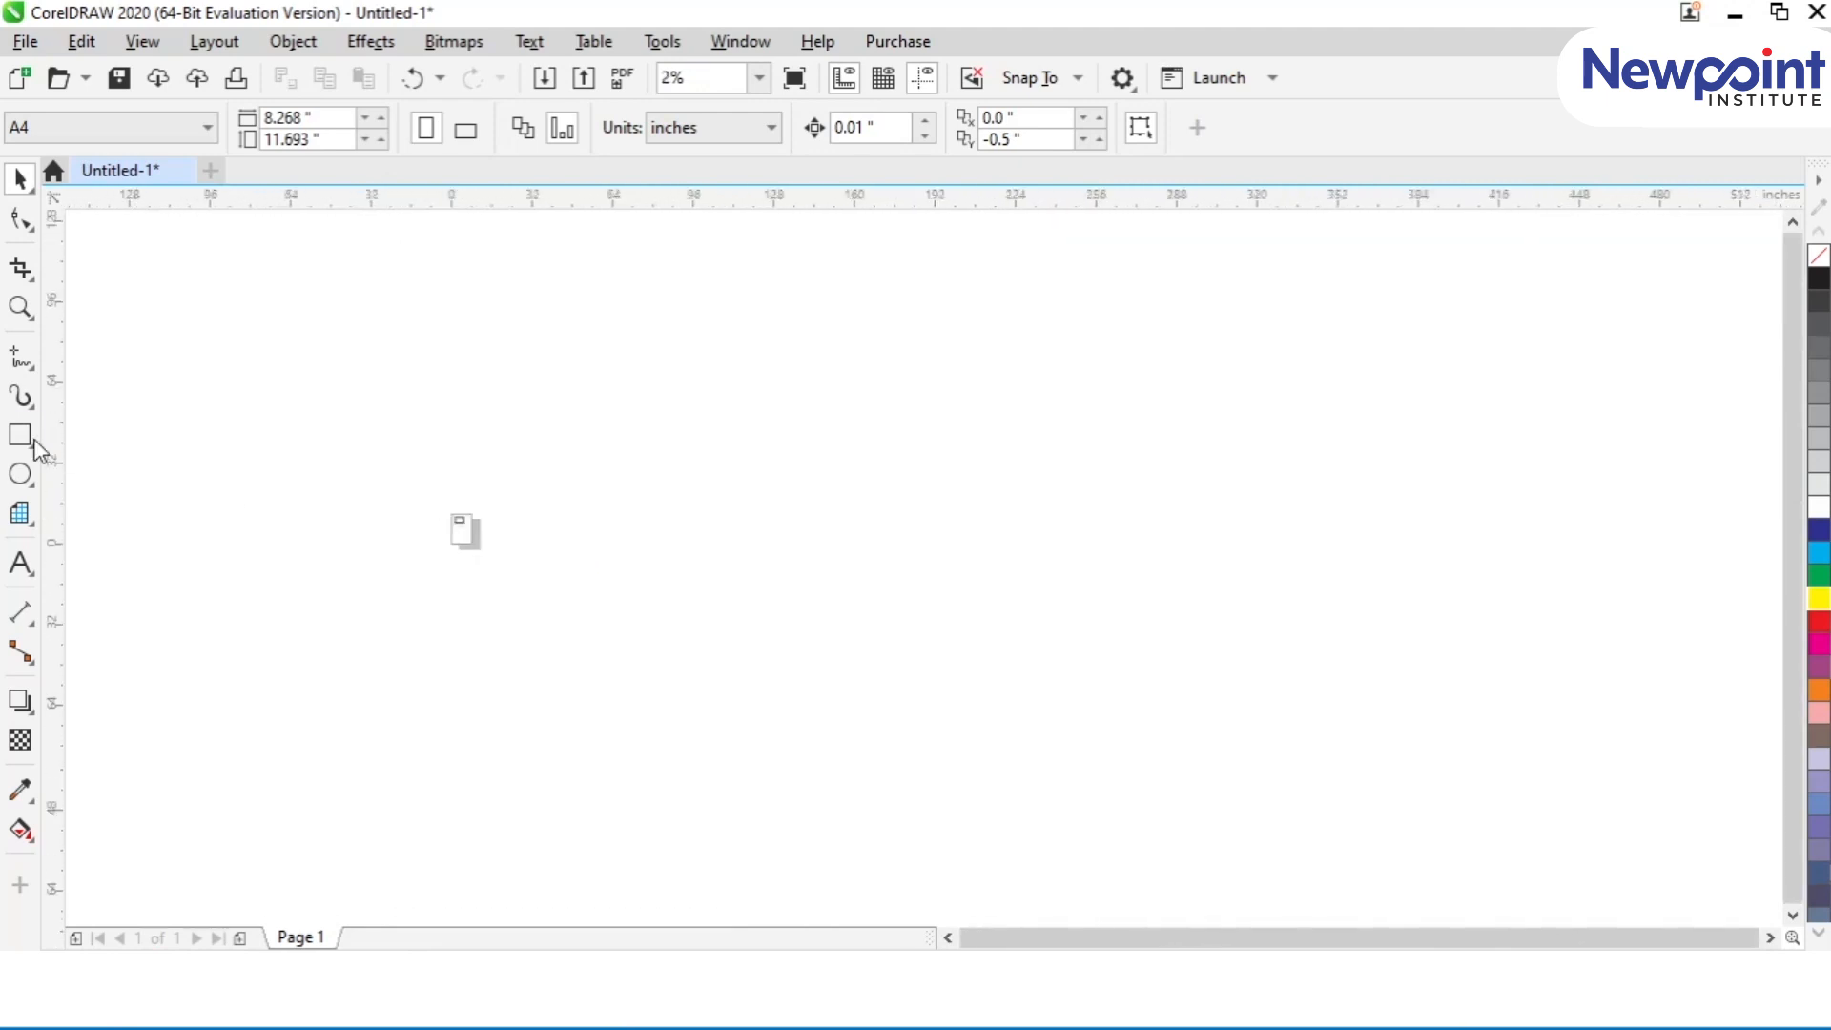
click(20, 474)
drag(1742, 227, 1746, 278)
drag(1742, 884, 1753, 918)
drag(102, 233, 125, 243)
drag(783, 233, 835, 276)
drag(777, 915, 867, 856)
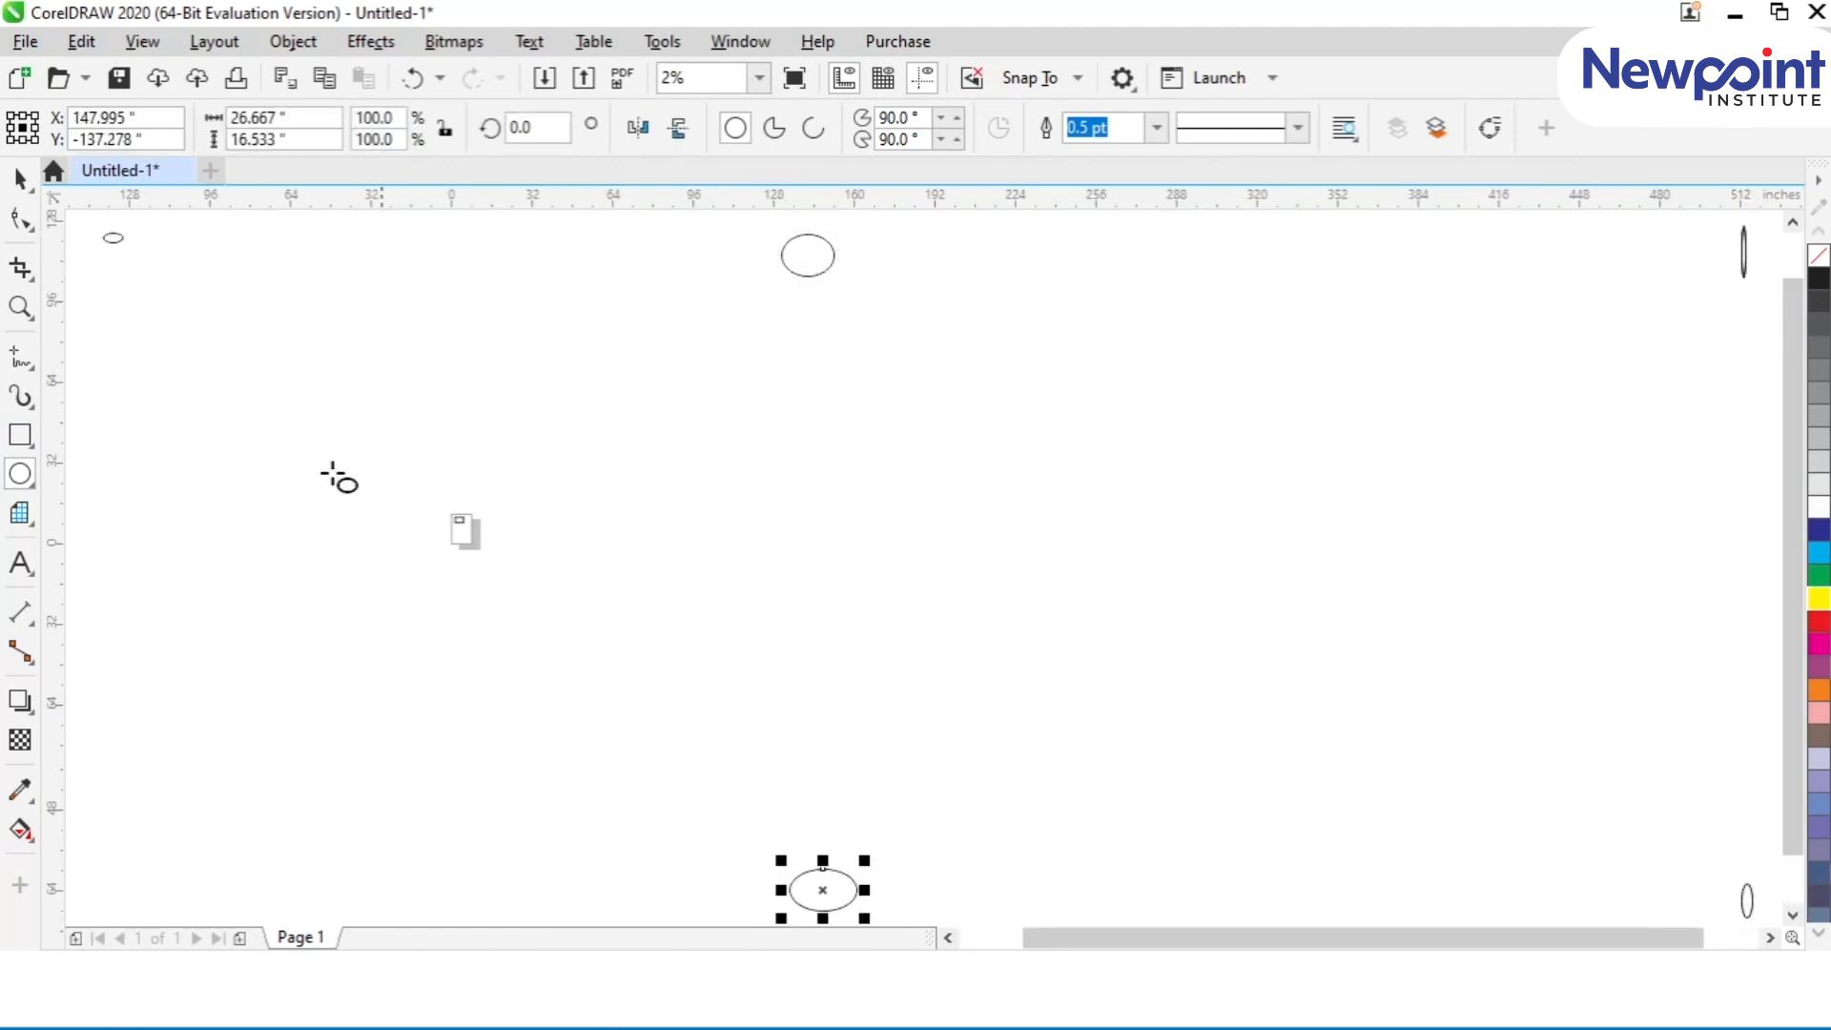
Step: Delete all six ellipses scattered around the page
click(20, 177)
key(shift+F4)
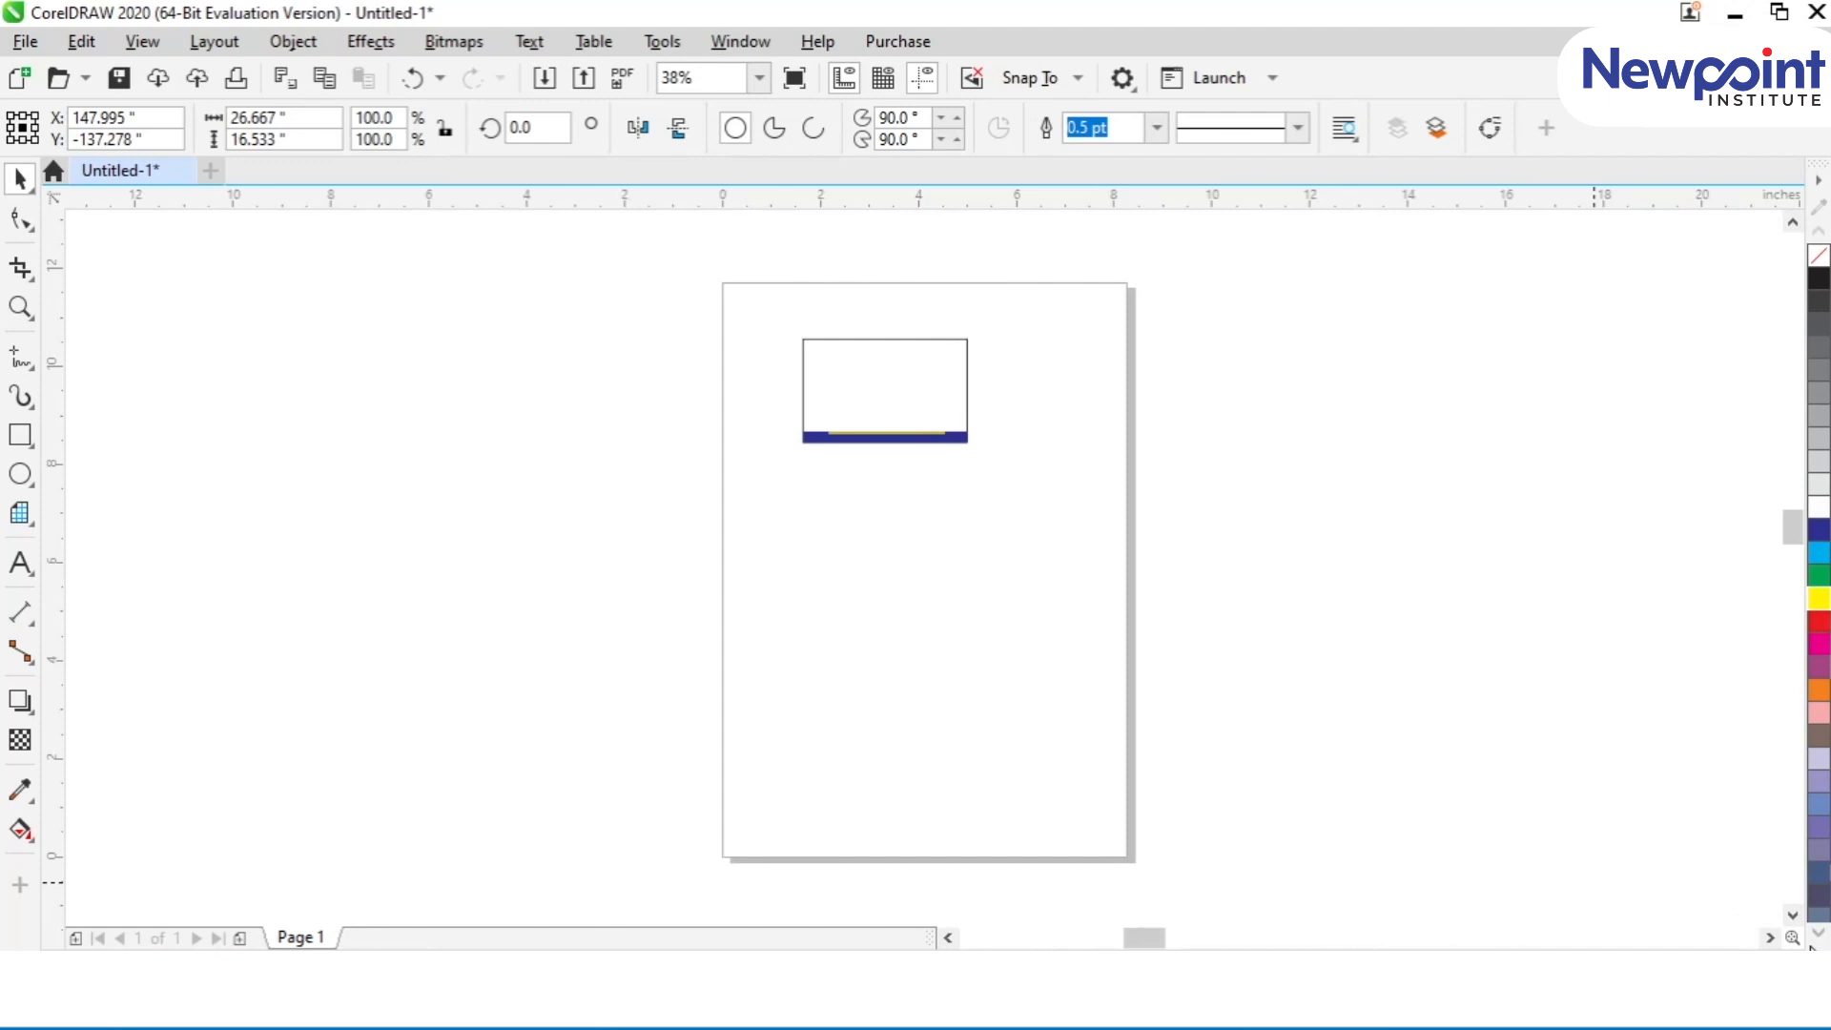
key(F4)
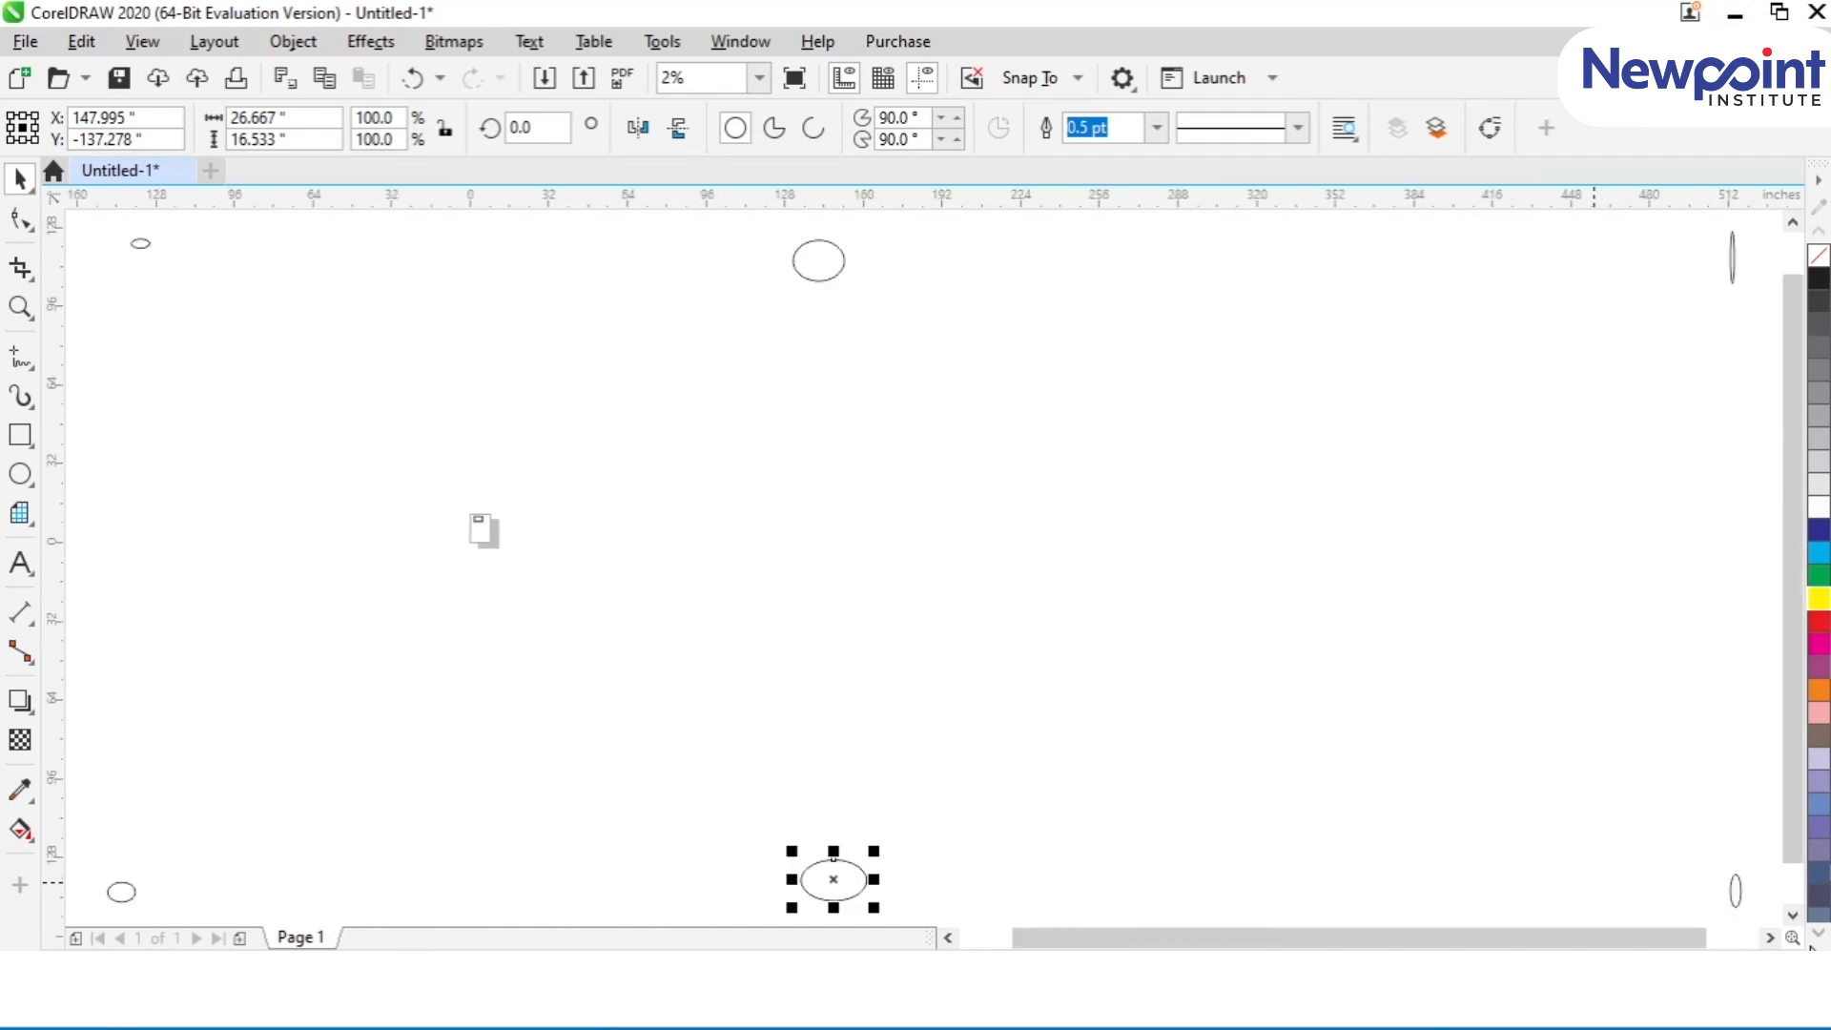
drag(703, 810, 924, 908)
key(Delete)
click(1734, 254)
key(Delete)
click(793, 260)
key(Delete)
click(133, 243)
key(Delete)
click(119, 883)
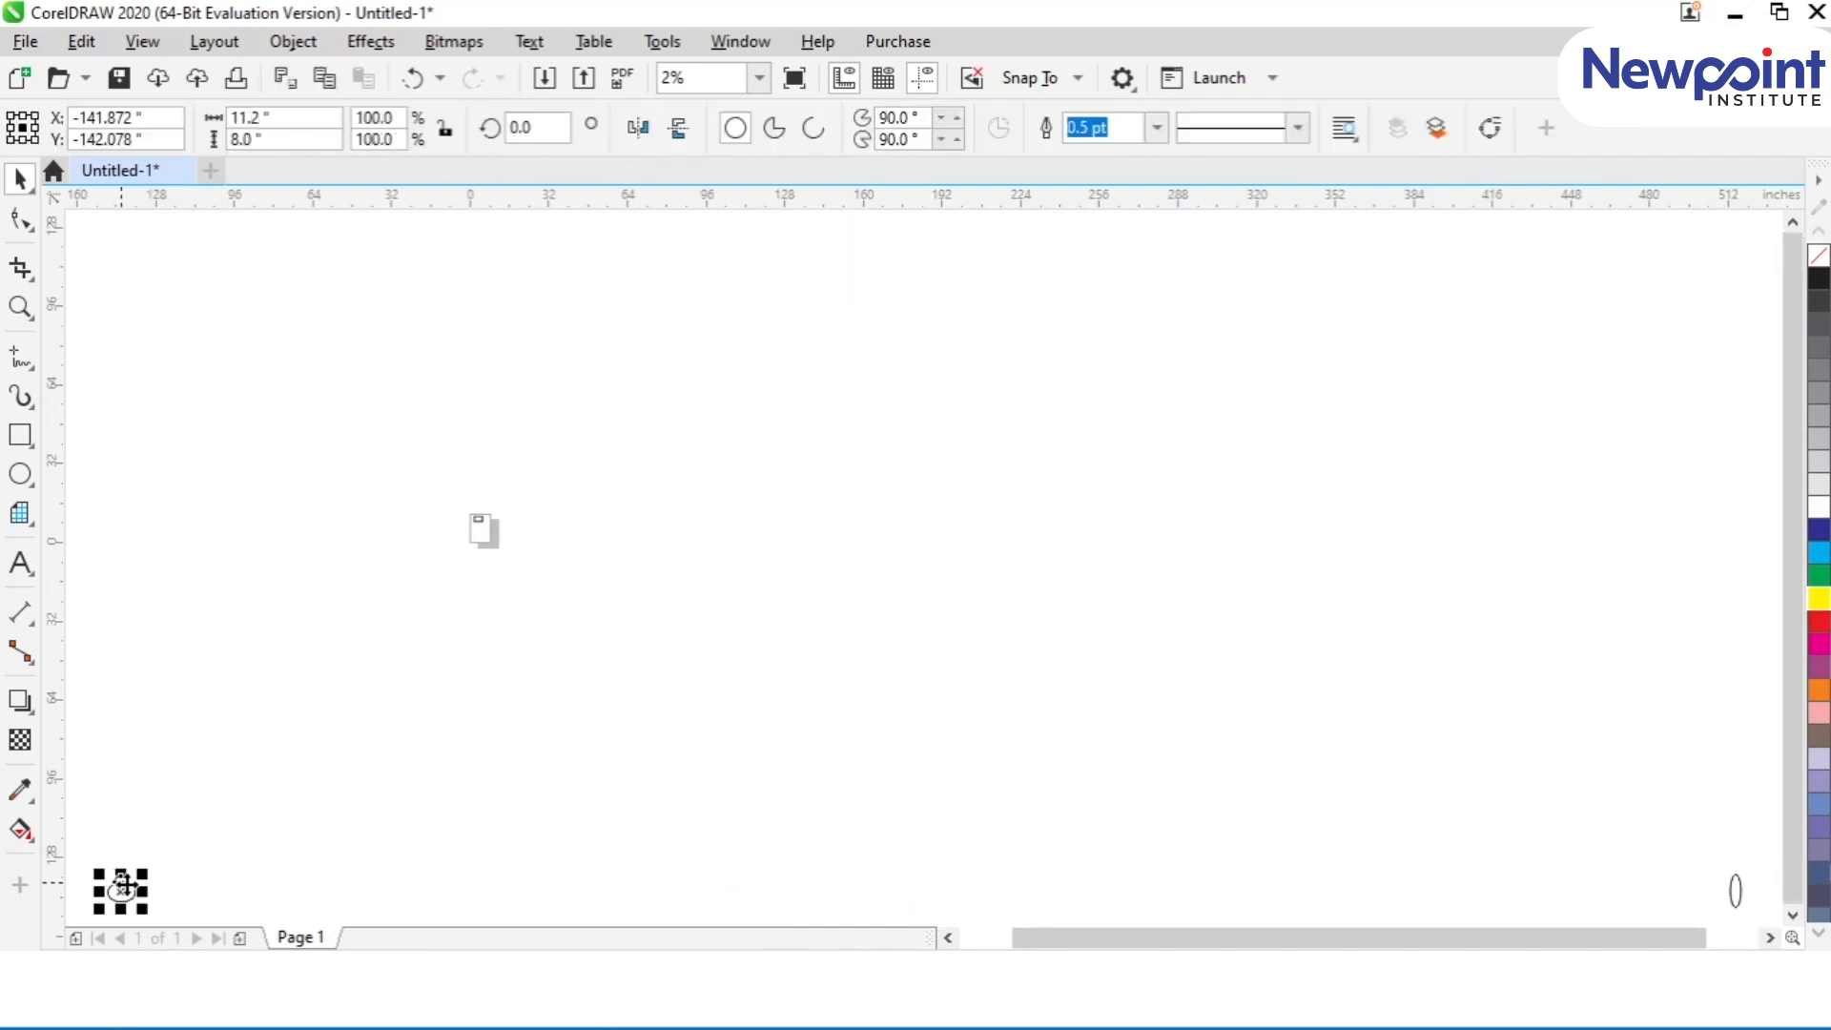
key(Delete)
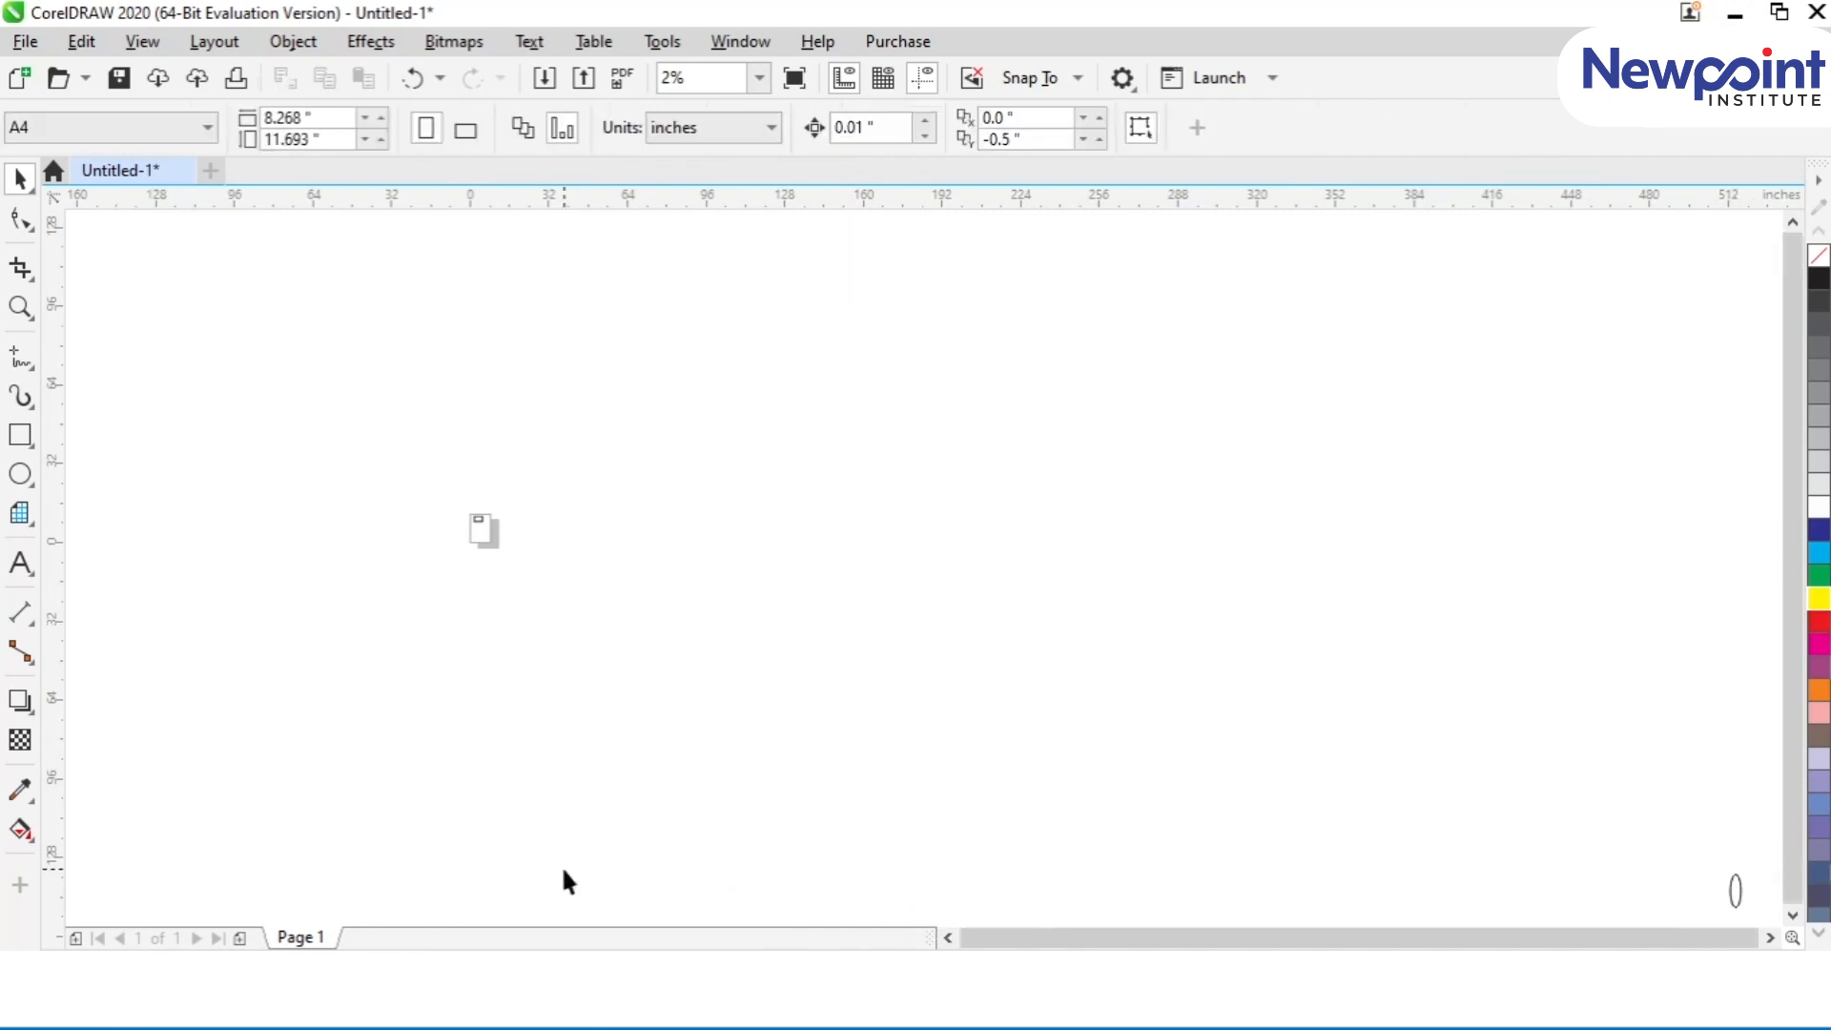
key(F4)
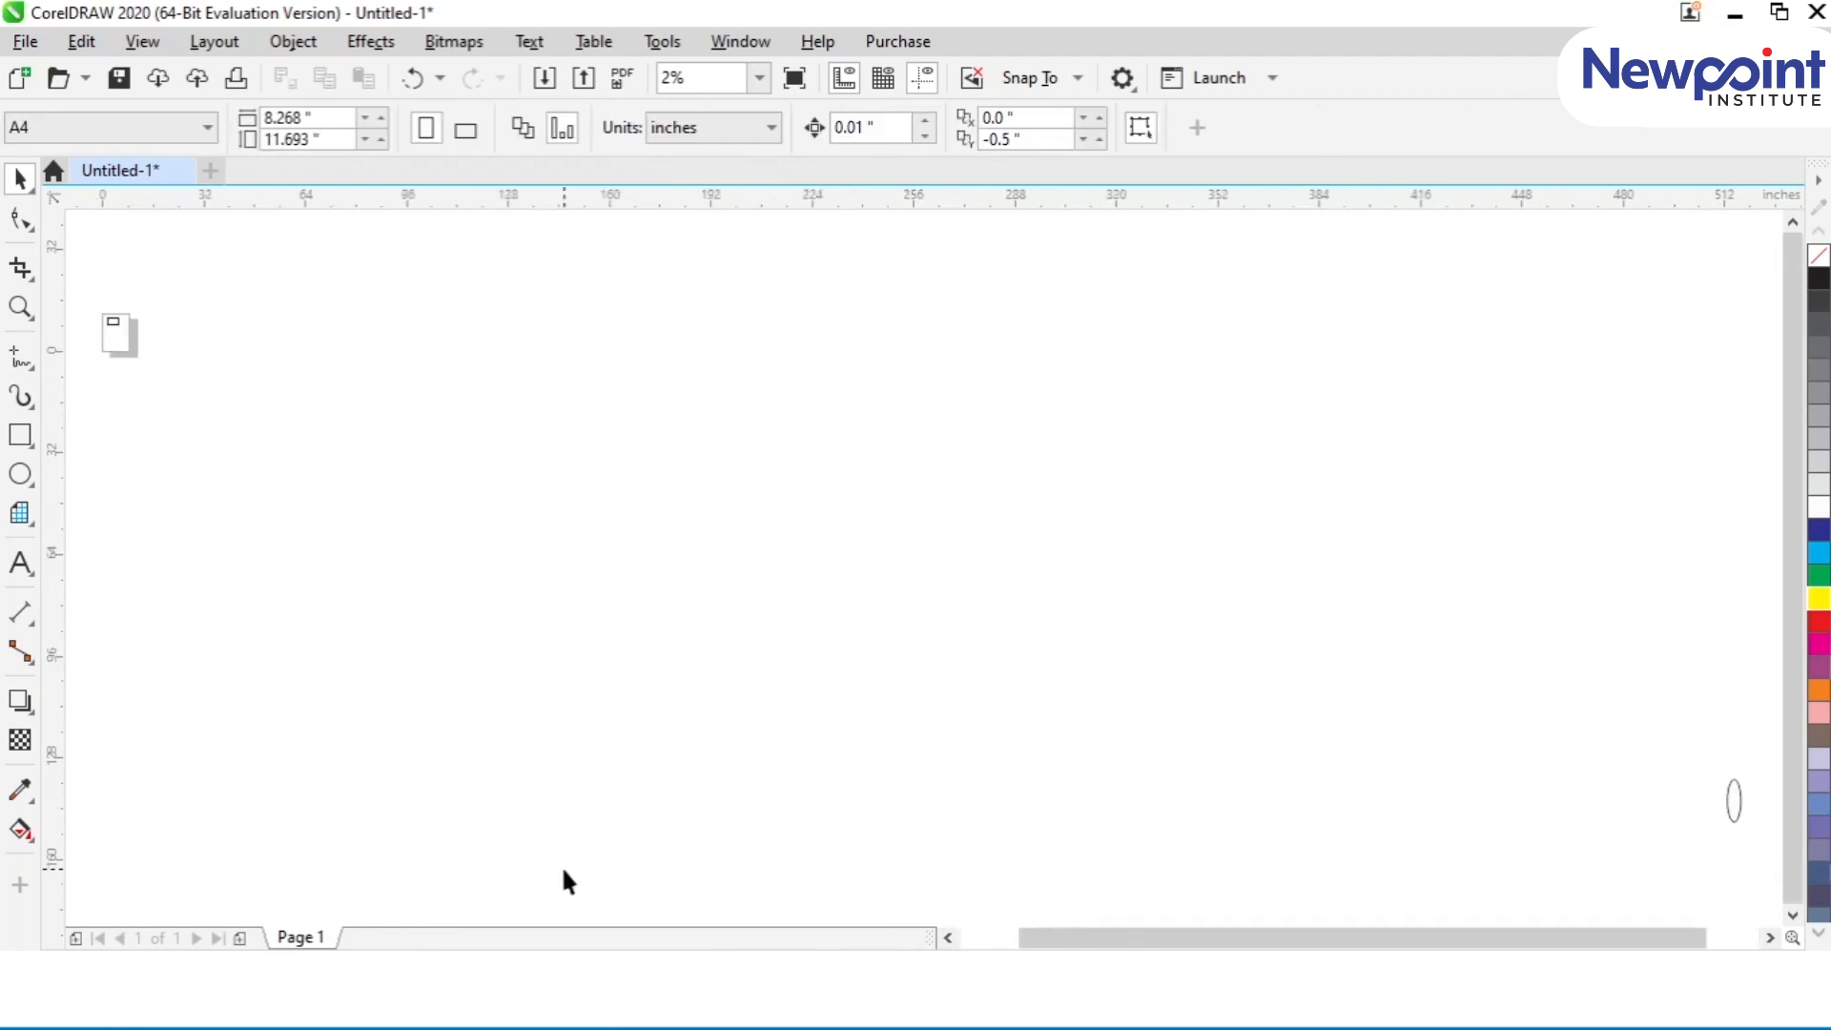
click(1733, 817)
key(Delete)
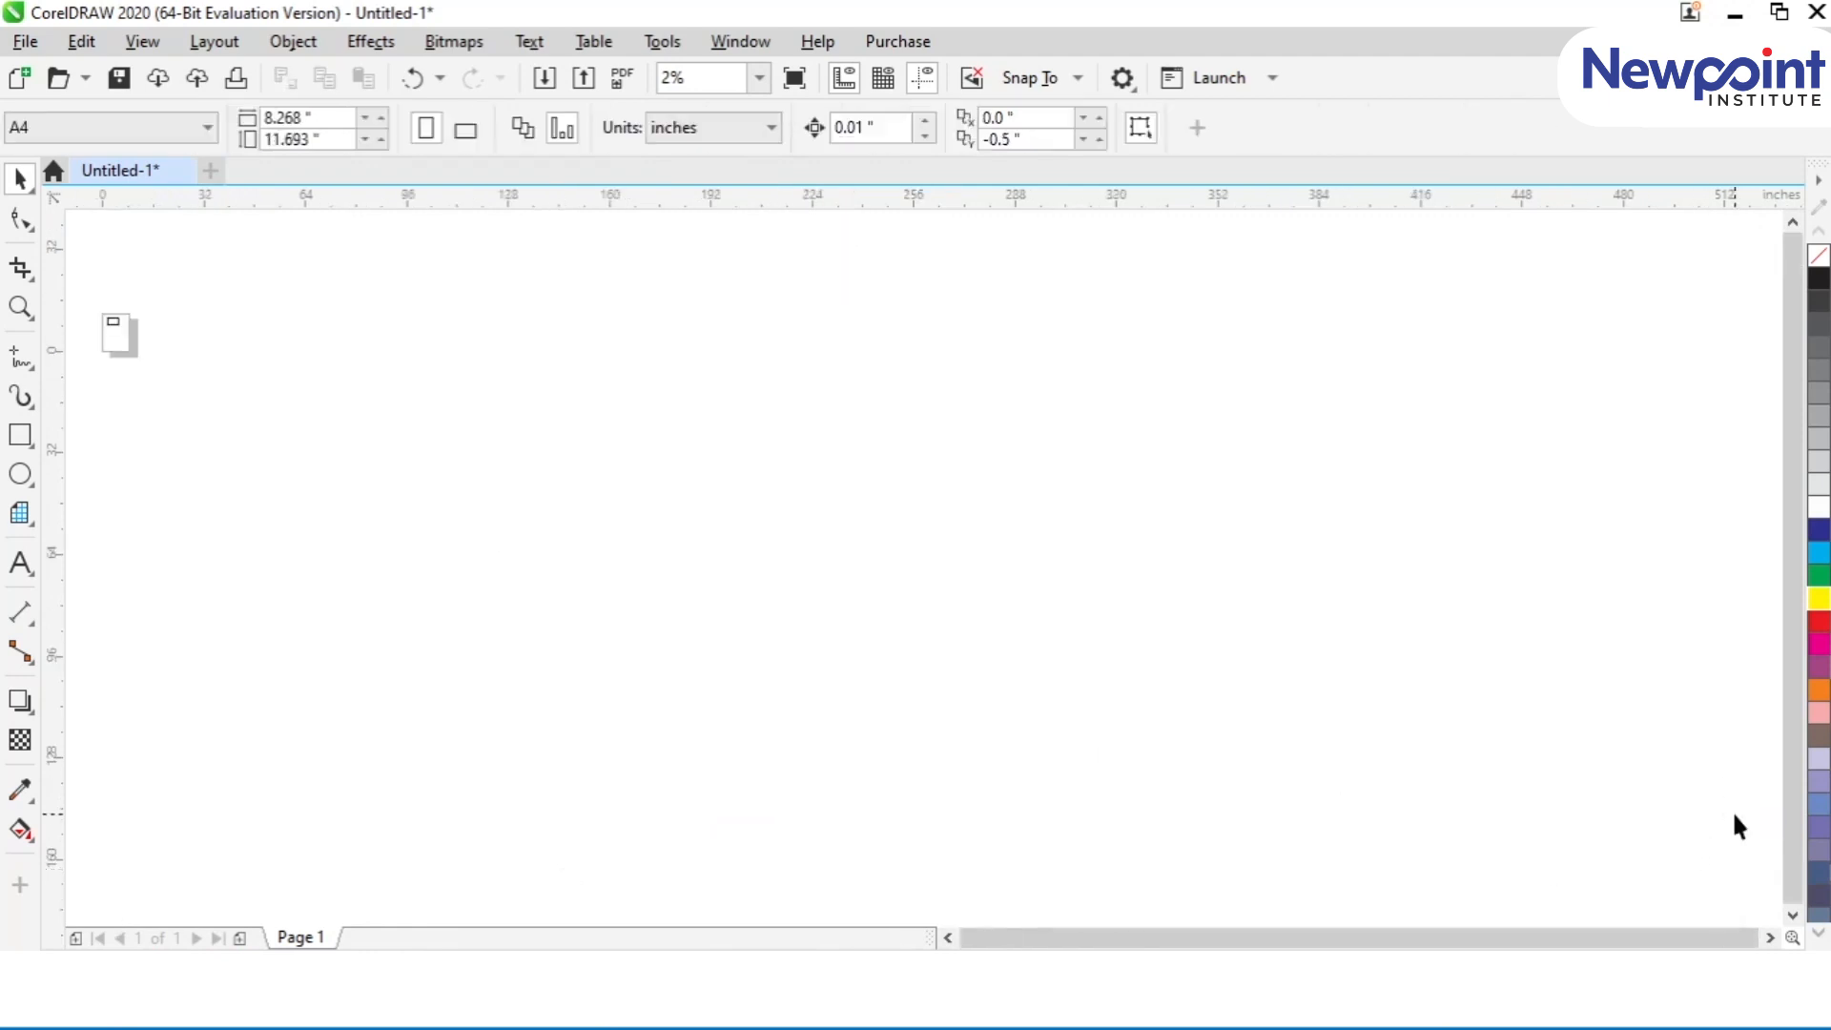
Step: Compare the view fitted to all objects with the full-page view, and enlarge the area around the card
key(F4)
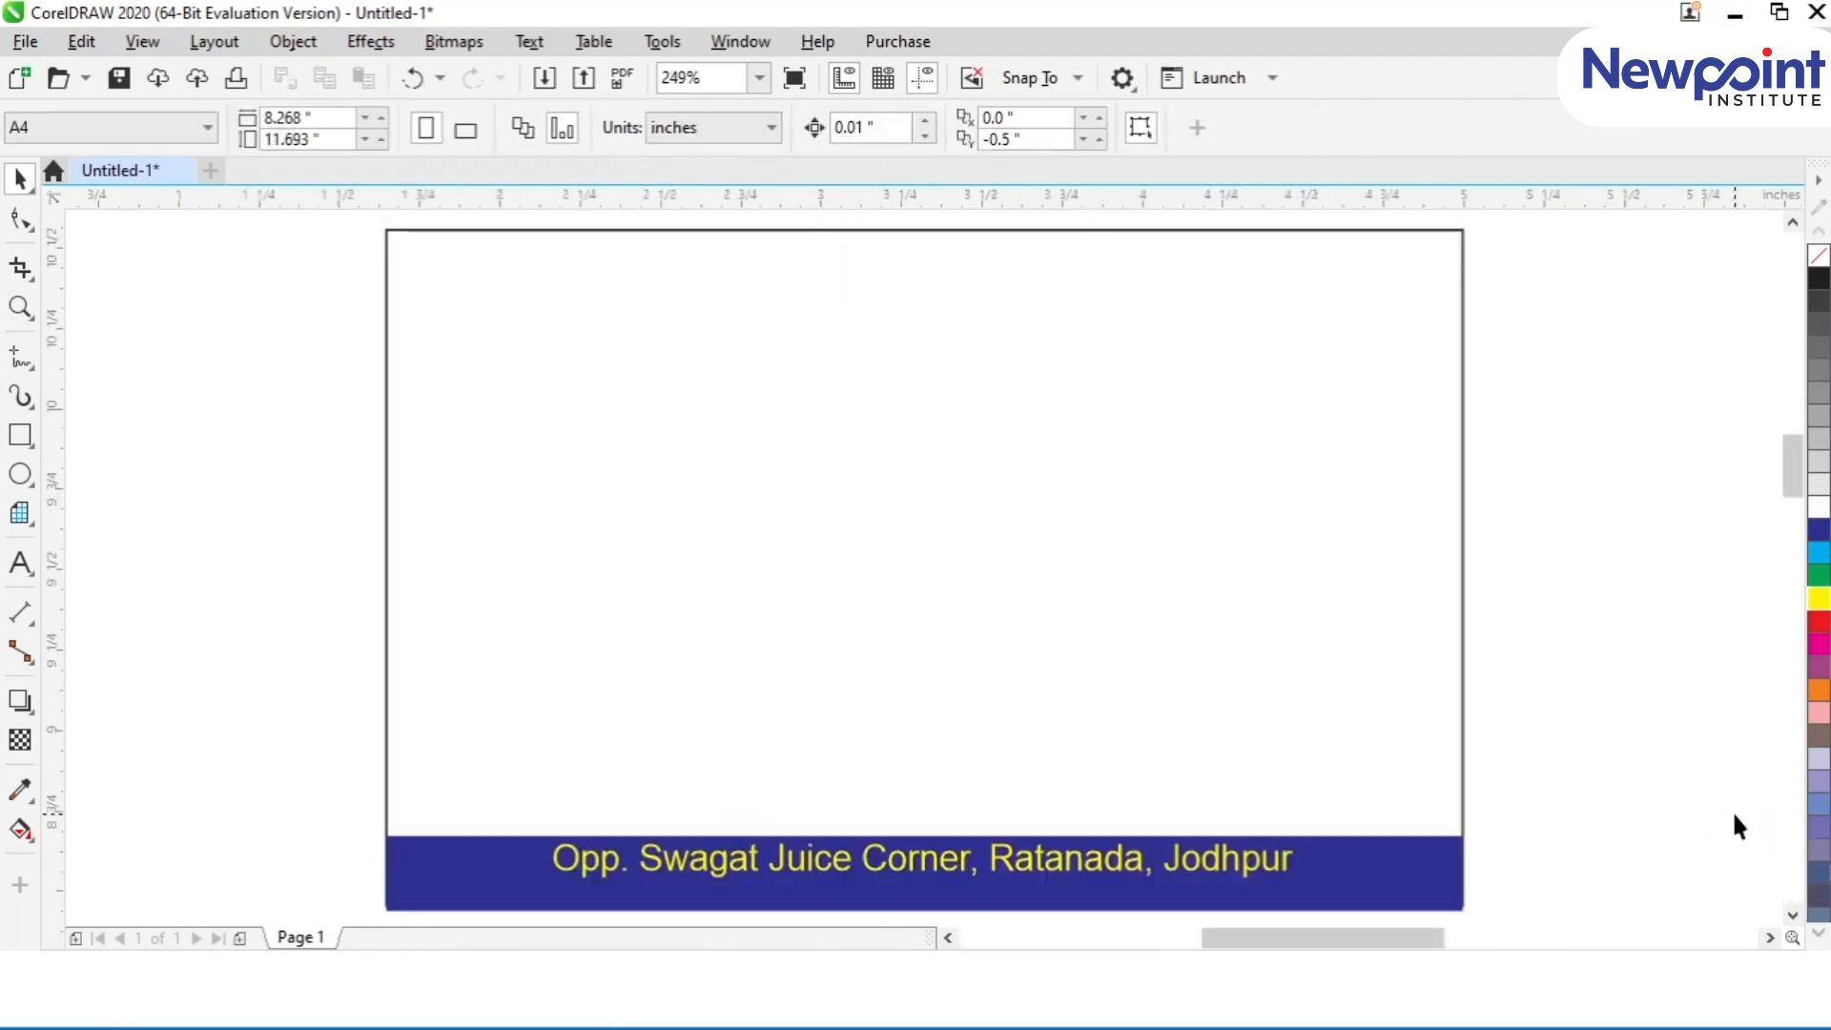
key(shift+F4)
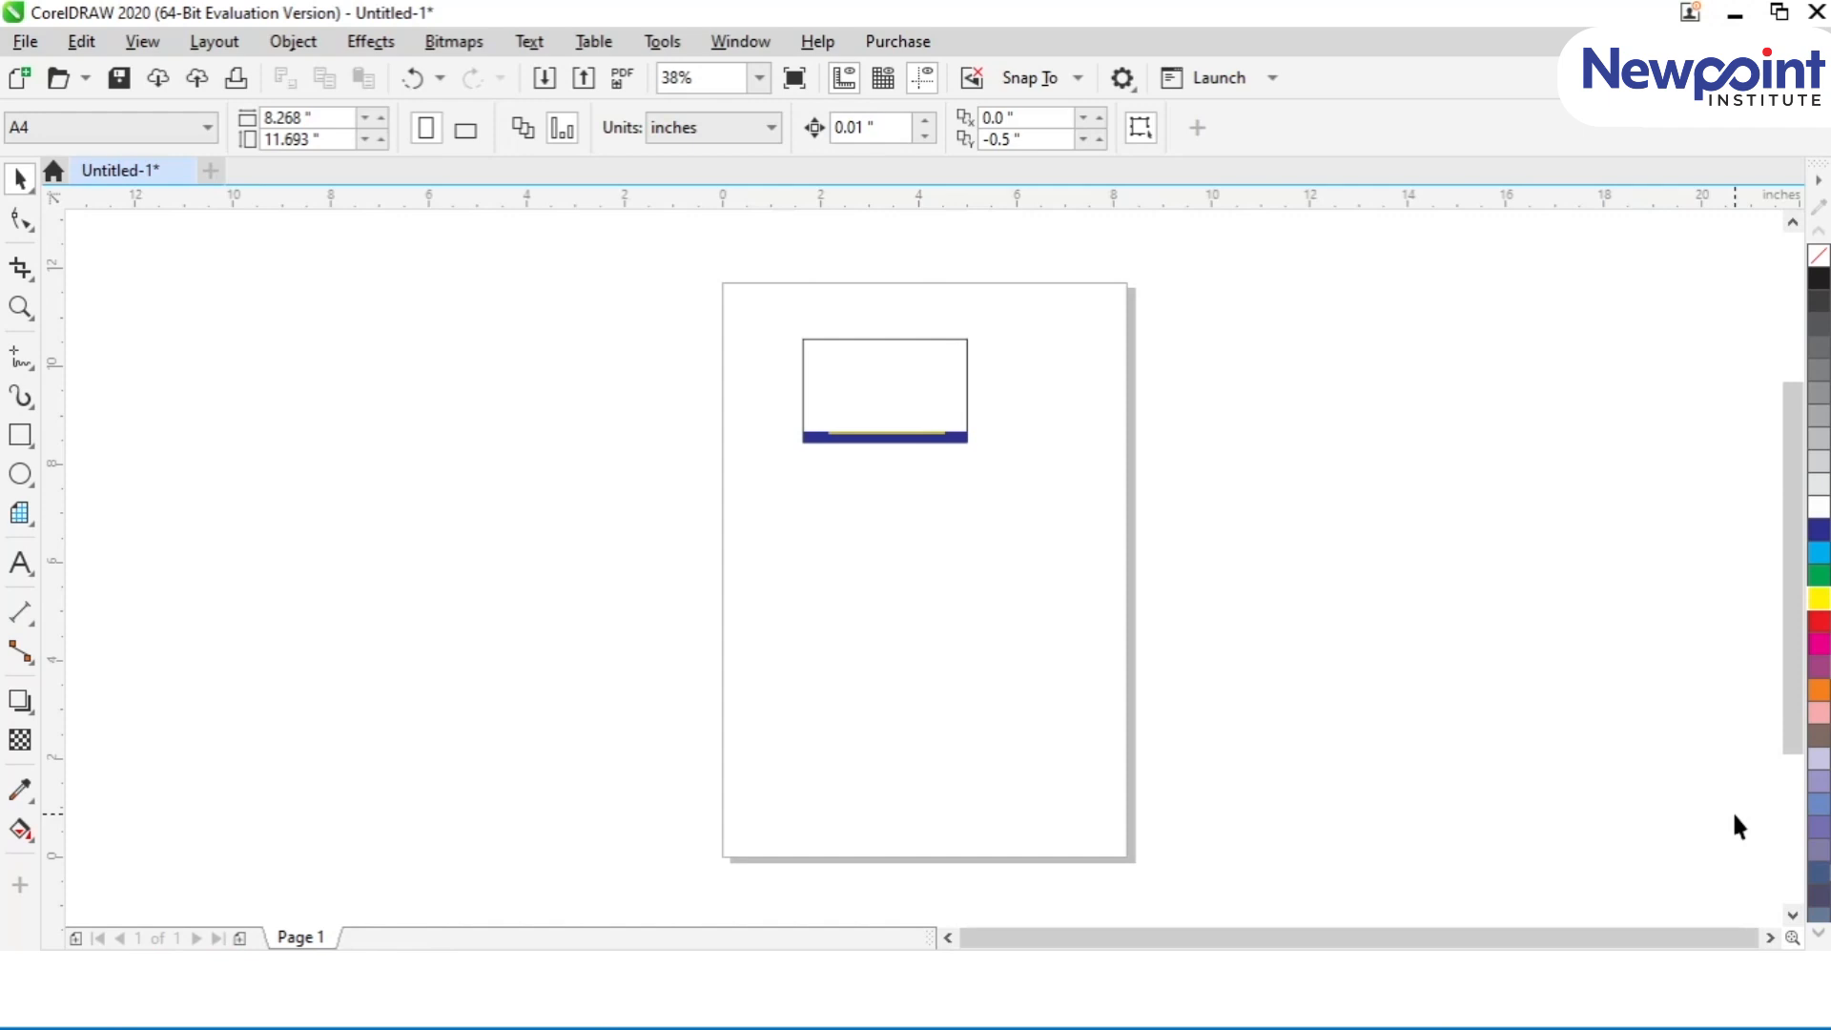
key(F4)
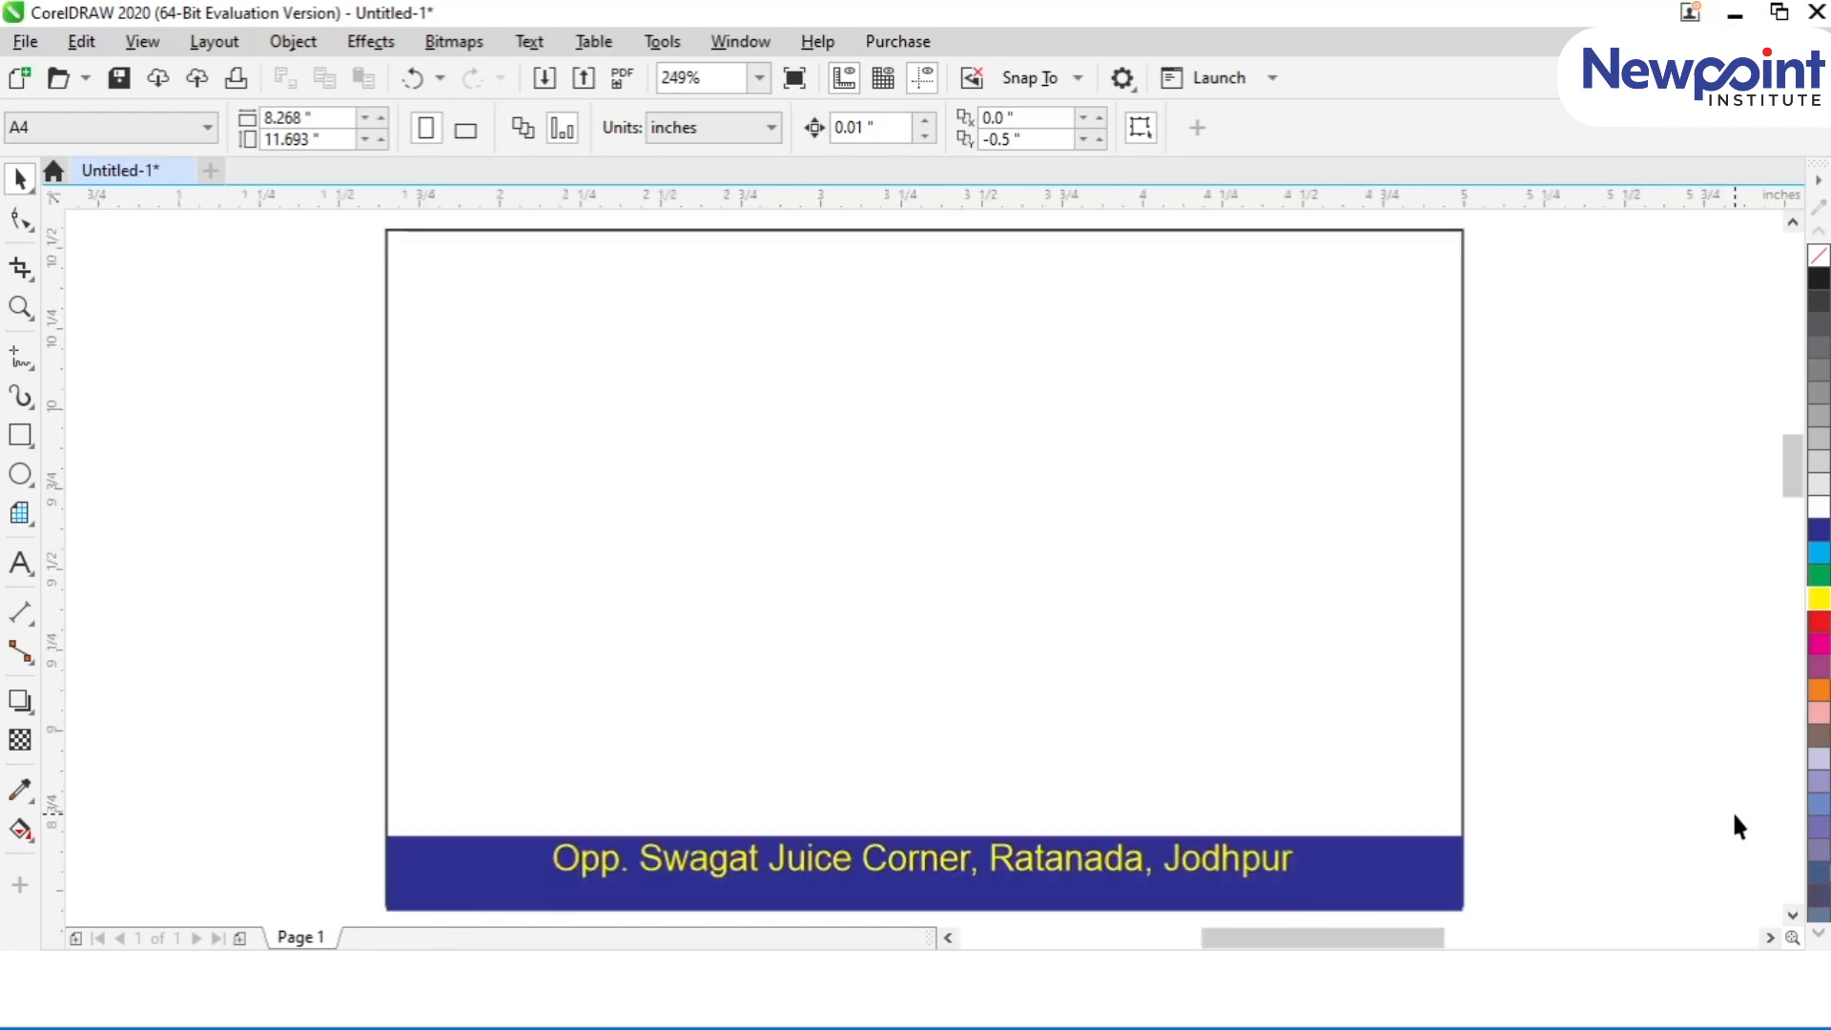
key(F3)
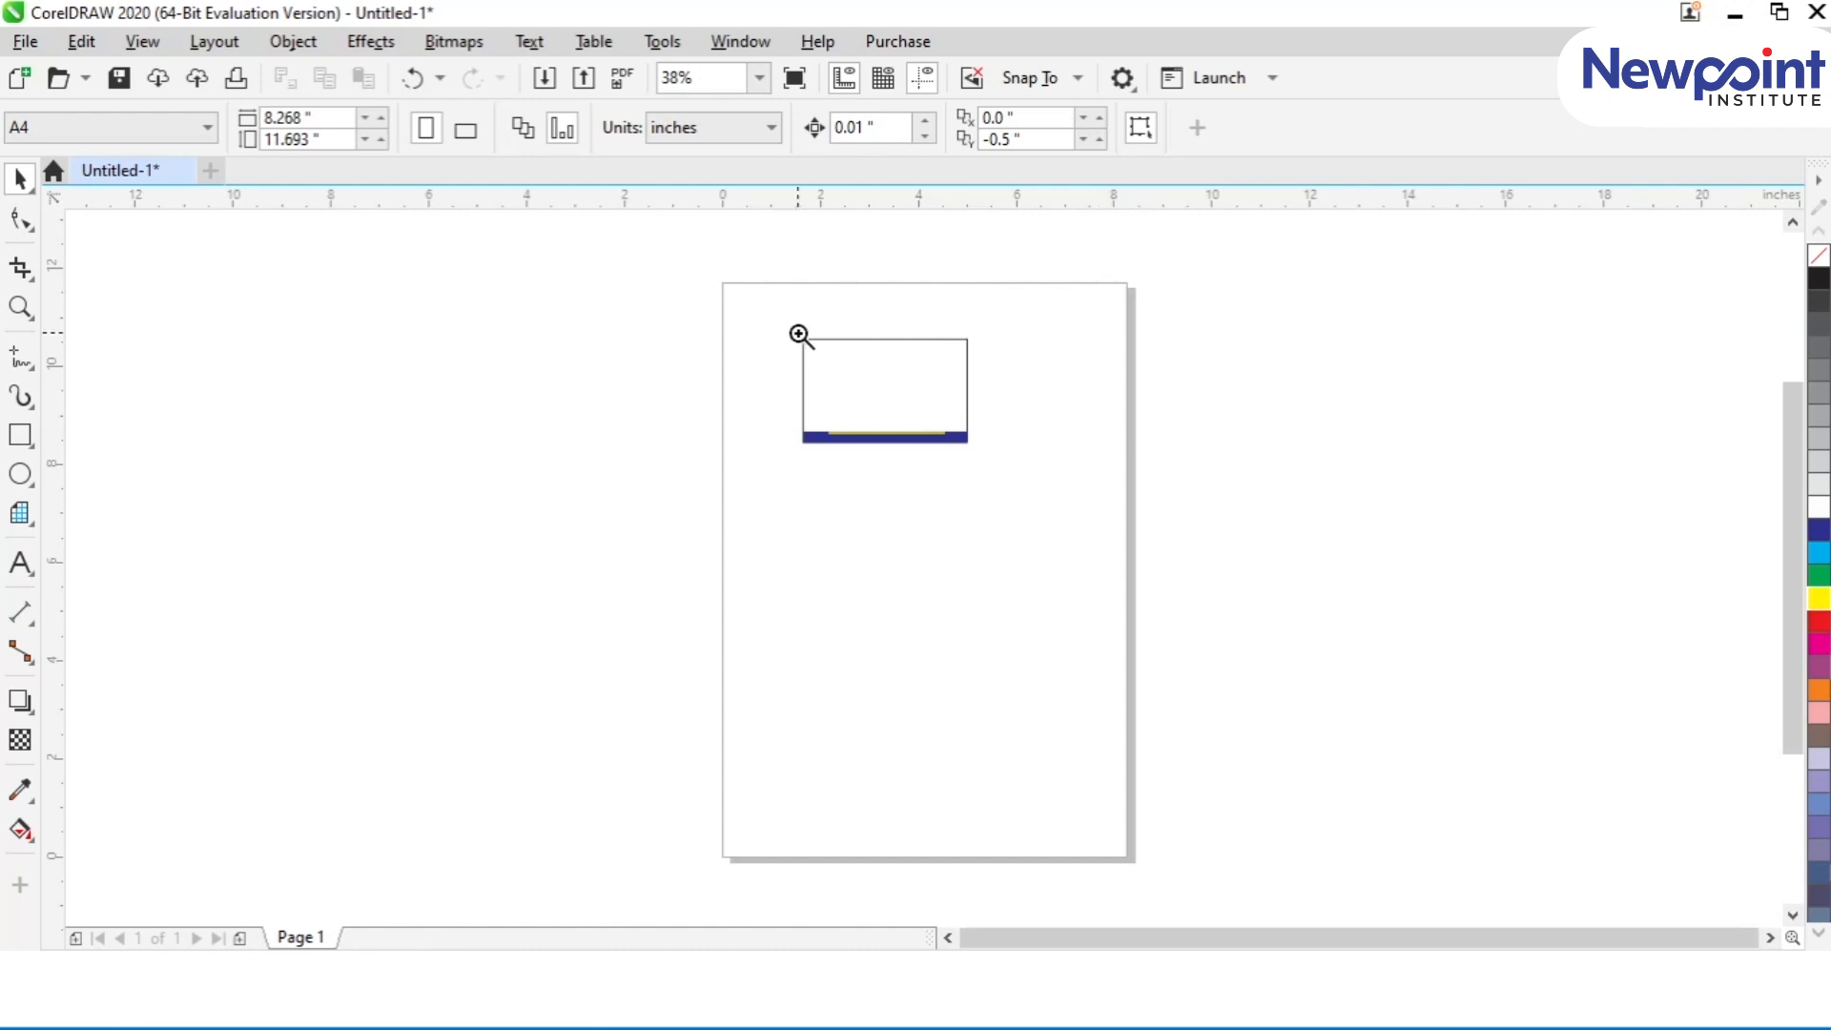
drag(799, 335, 974, 449)
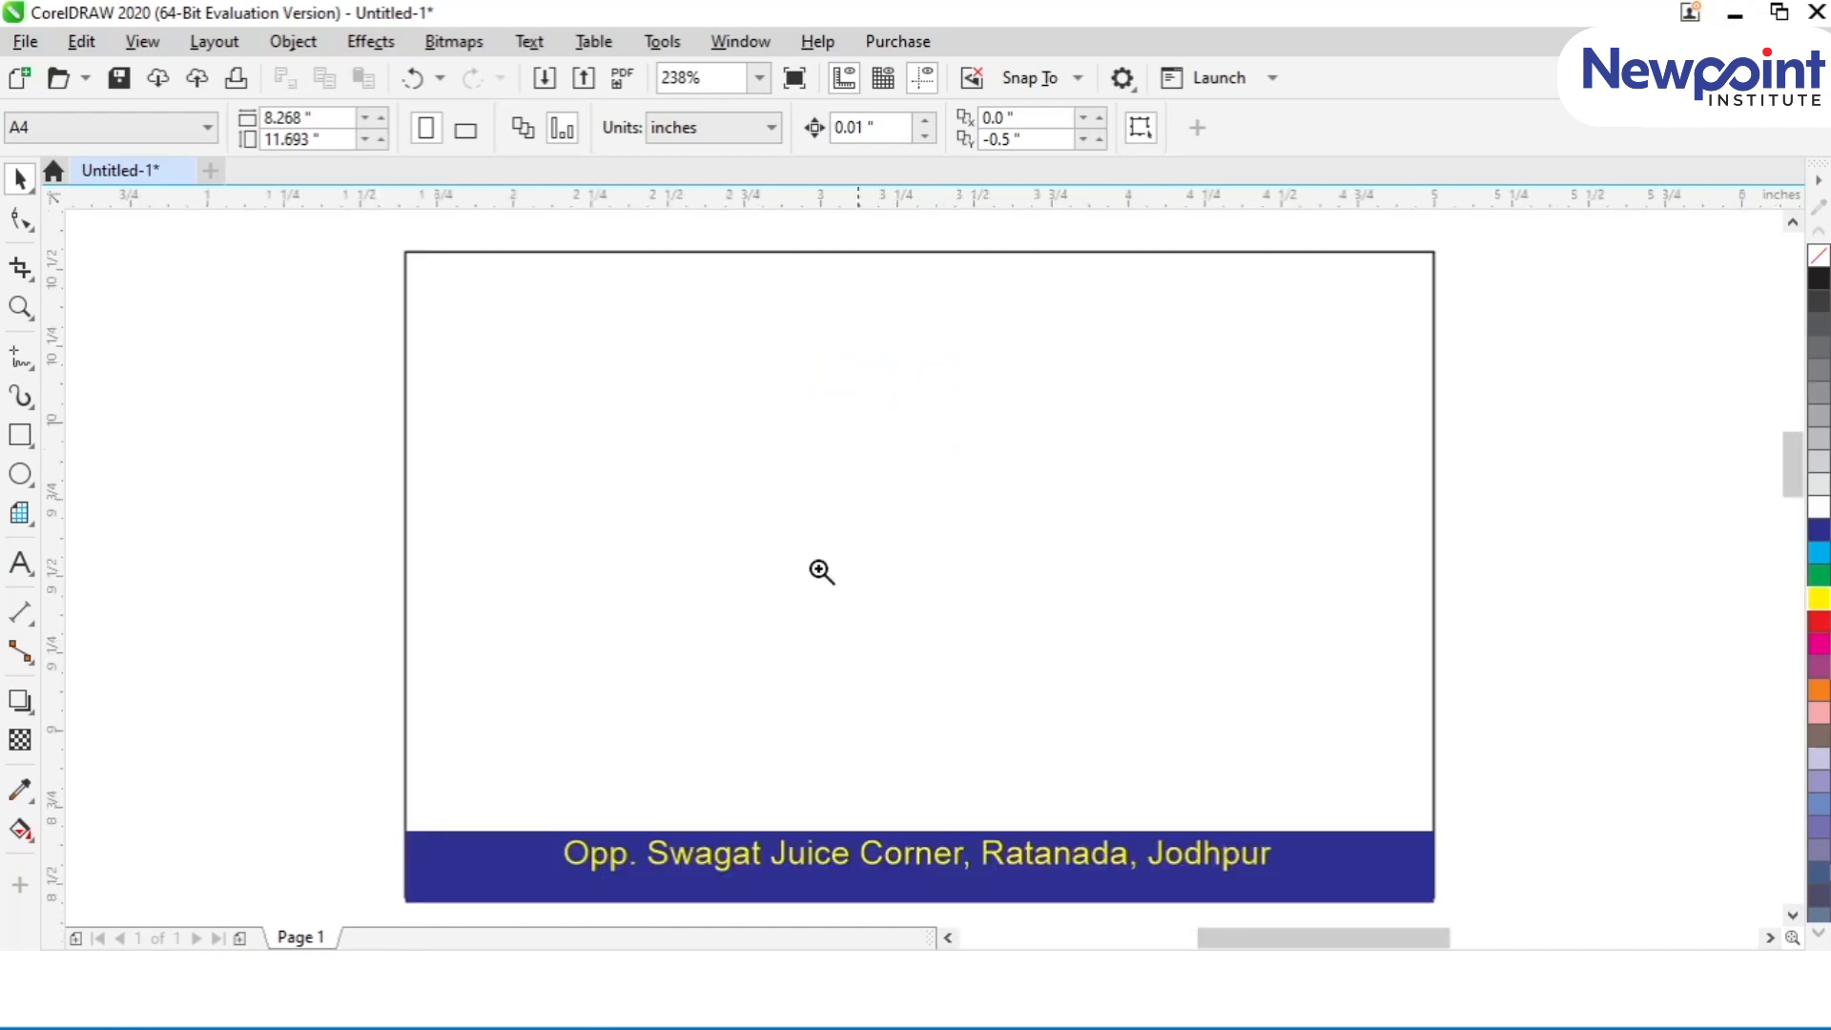
Step: Examine the first word of the address text at extreme magnification, down to a corner of the full stop after it
drag(553, 826, 637, 877)
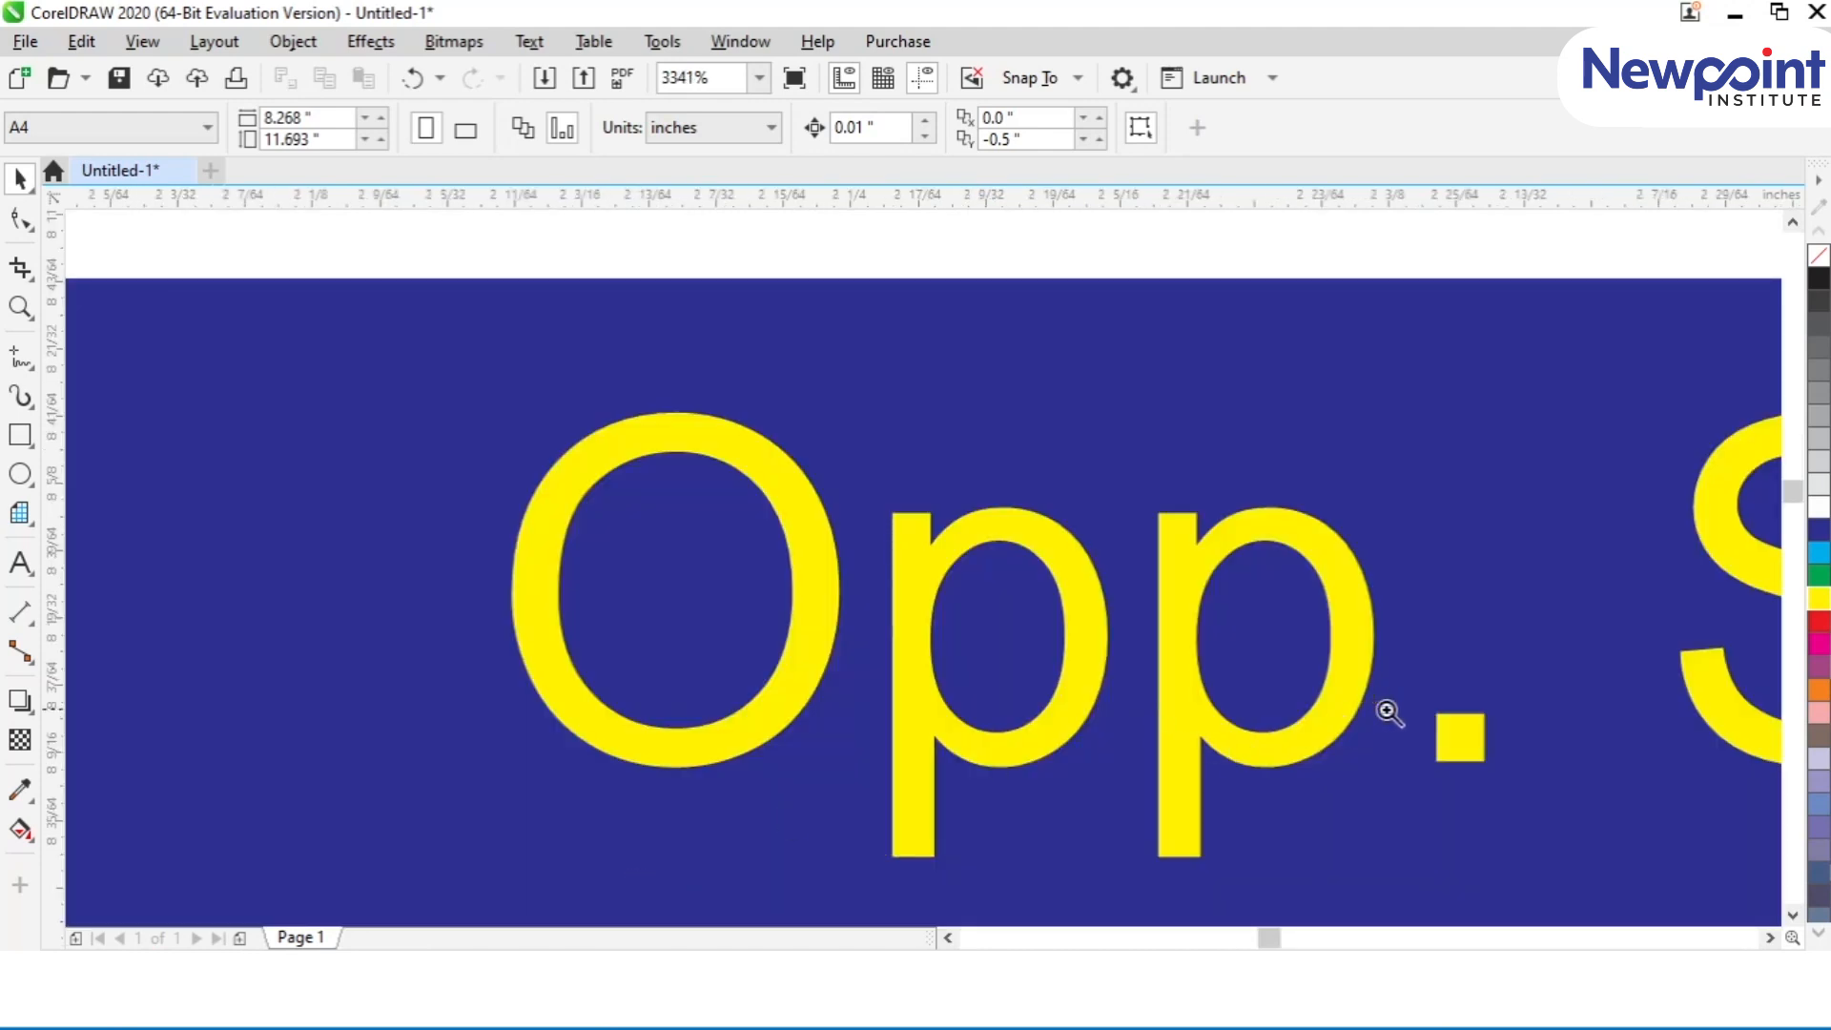
drag(1427, 709, 1500, 774)
key(F2)
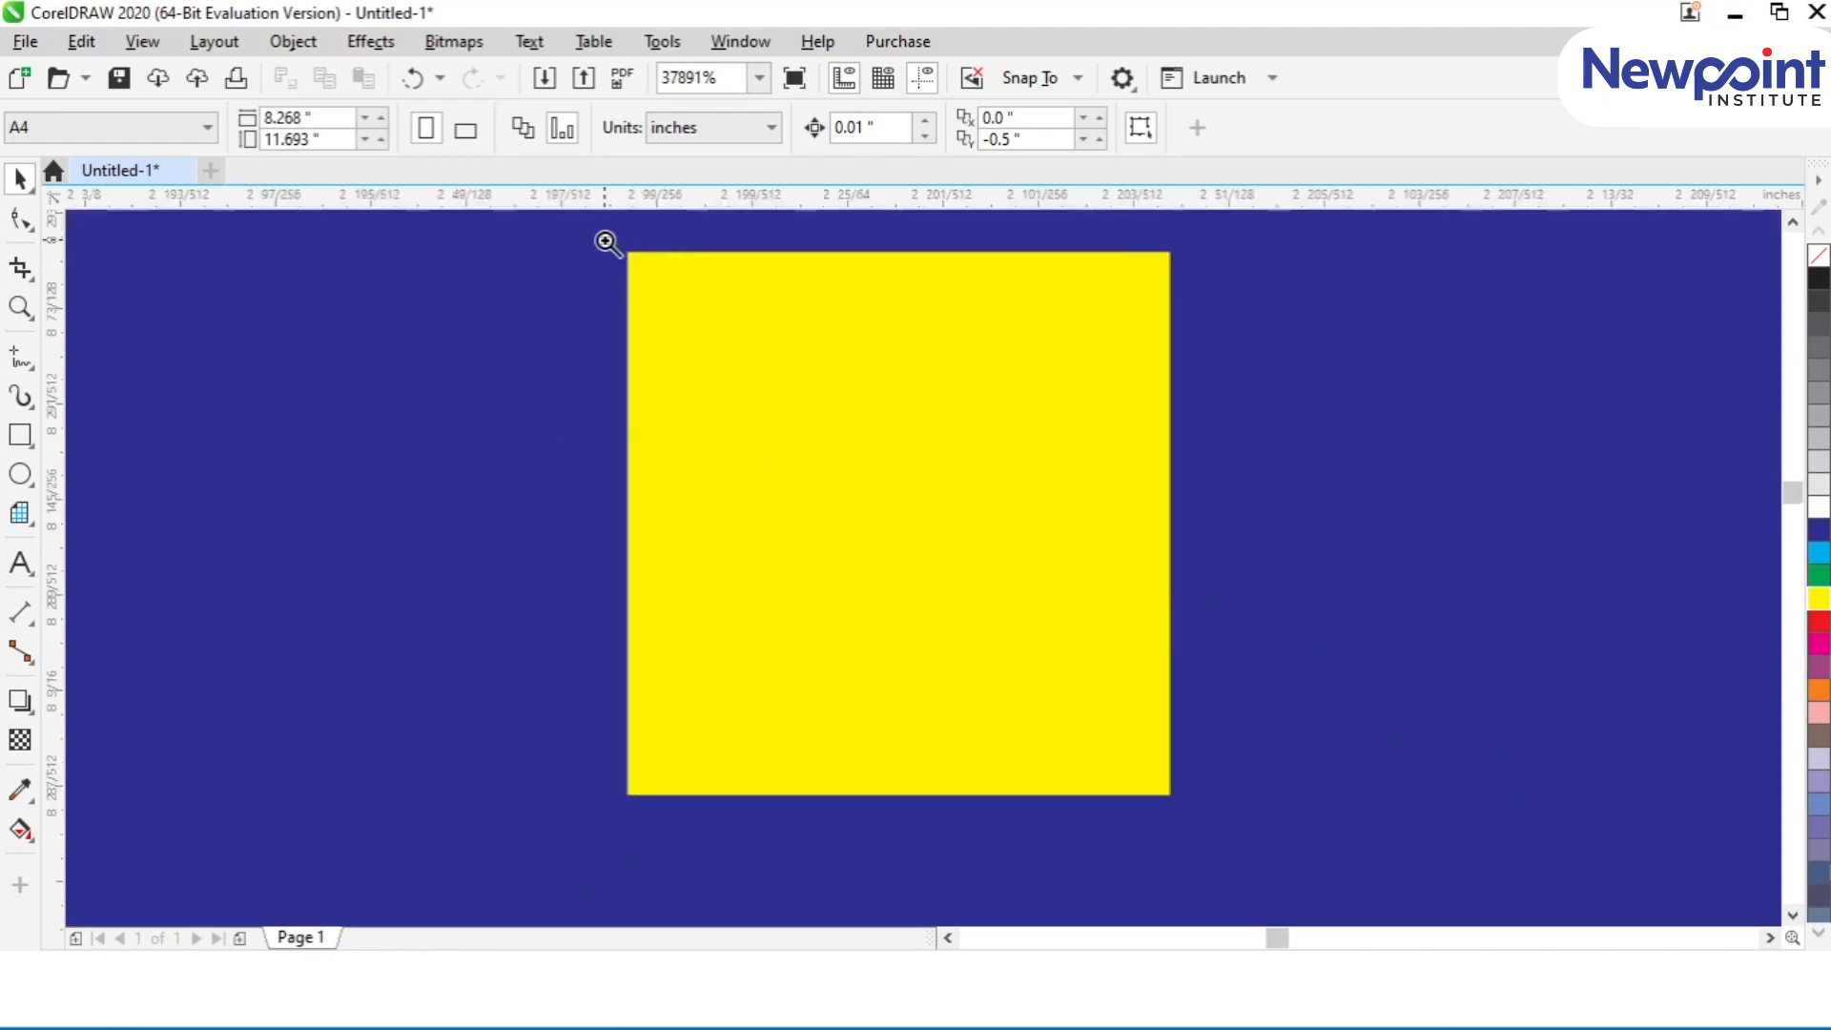
drag(605, 239, 636, 272)
key(F2)
drag(960, 537, 1029, 597)
key(F2)
drag(853, 526, 1011, 653)
key(F2)
key(F2)
drag(820, 476, 984, 622)
key(F2)
drag(870, 497, 1011, 677)
key(F2)
key(F2)
drag(800, 424, 912, 563)
drag(846, 505, 1049, 654)
key(F2)
key(F2)
drag(807, 468, 1025, 654)
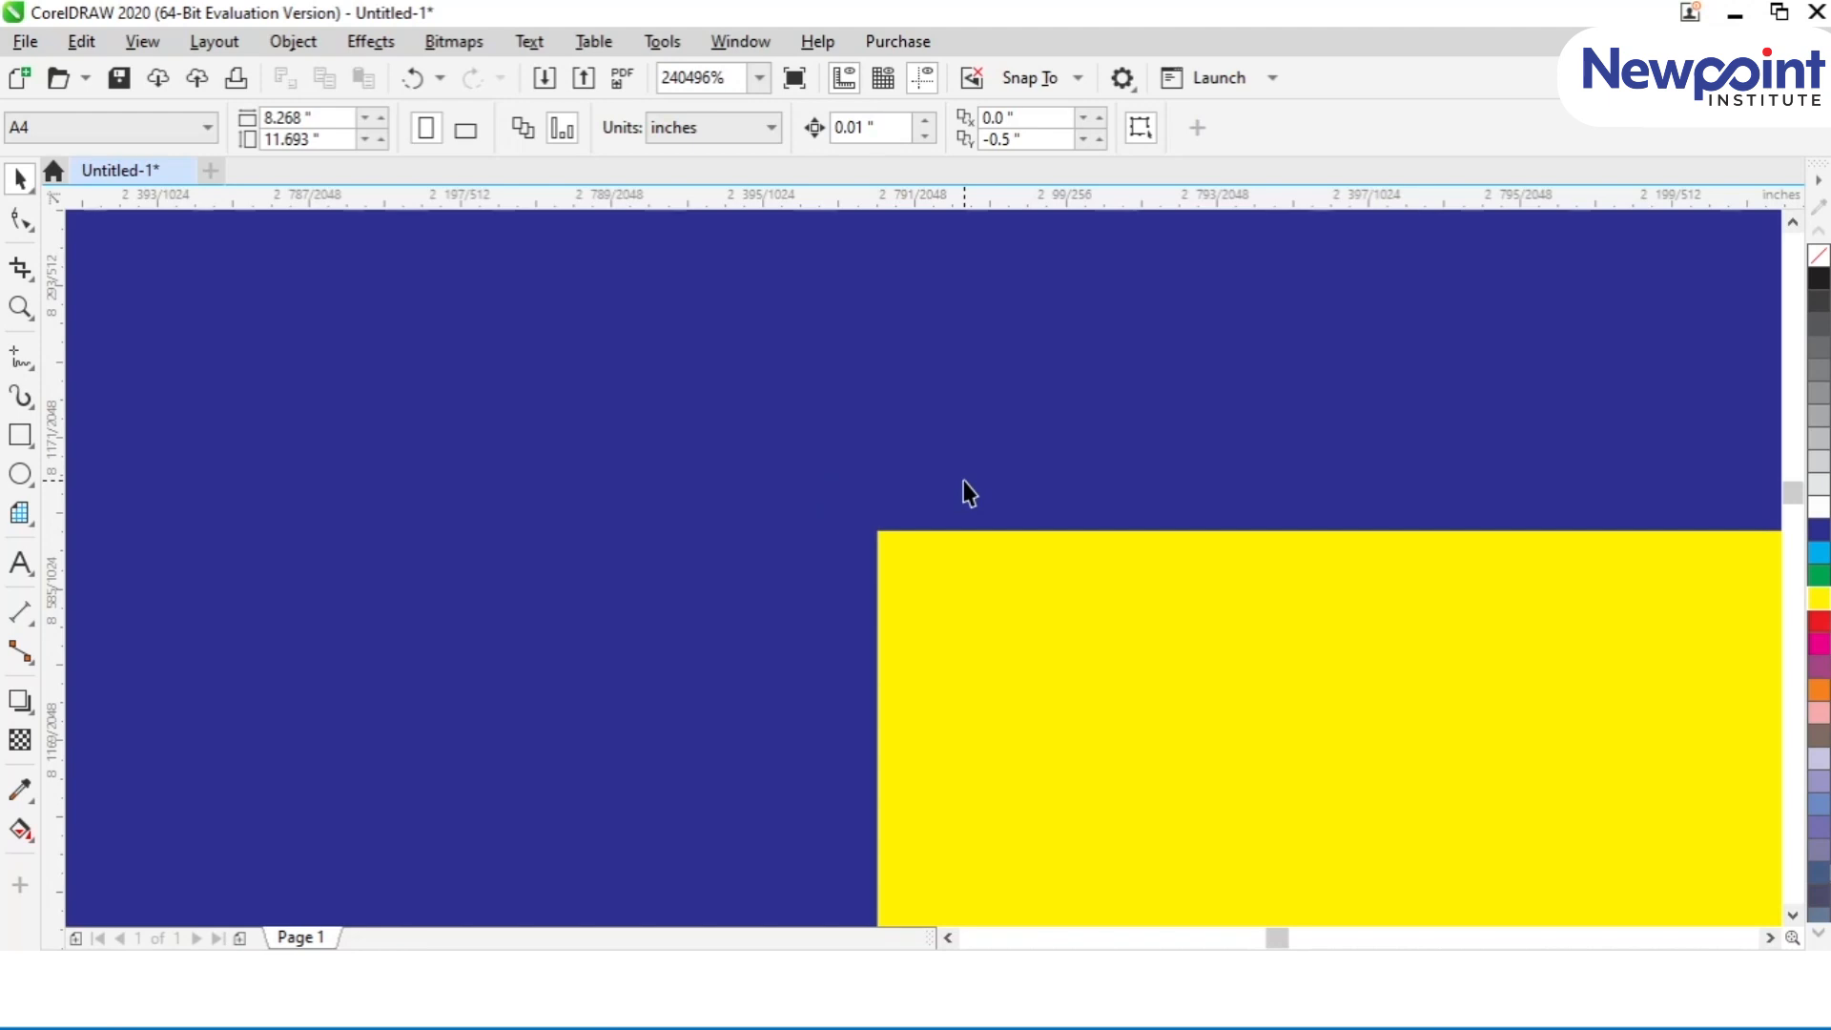
Step: Return to the all-objects and full-page views, and enlarge the card area again
key(F4)
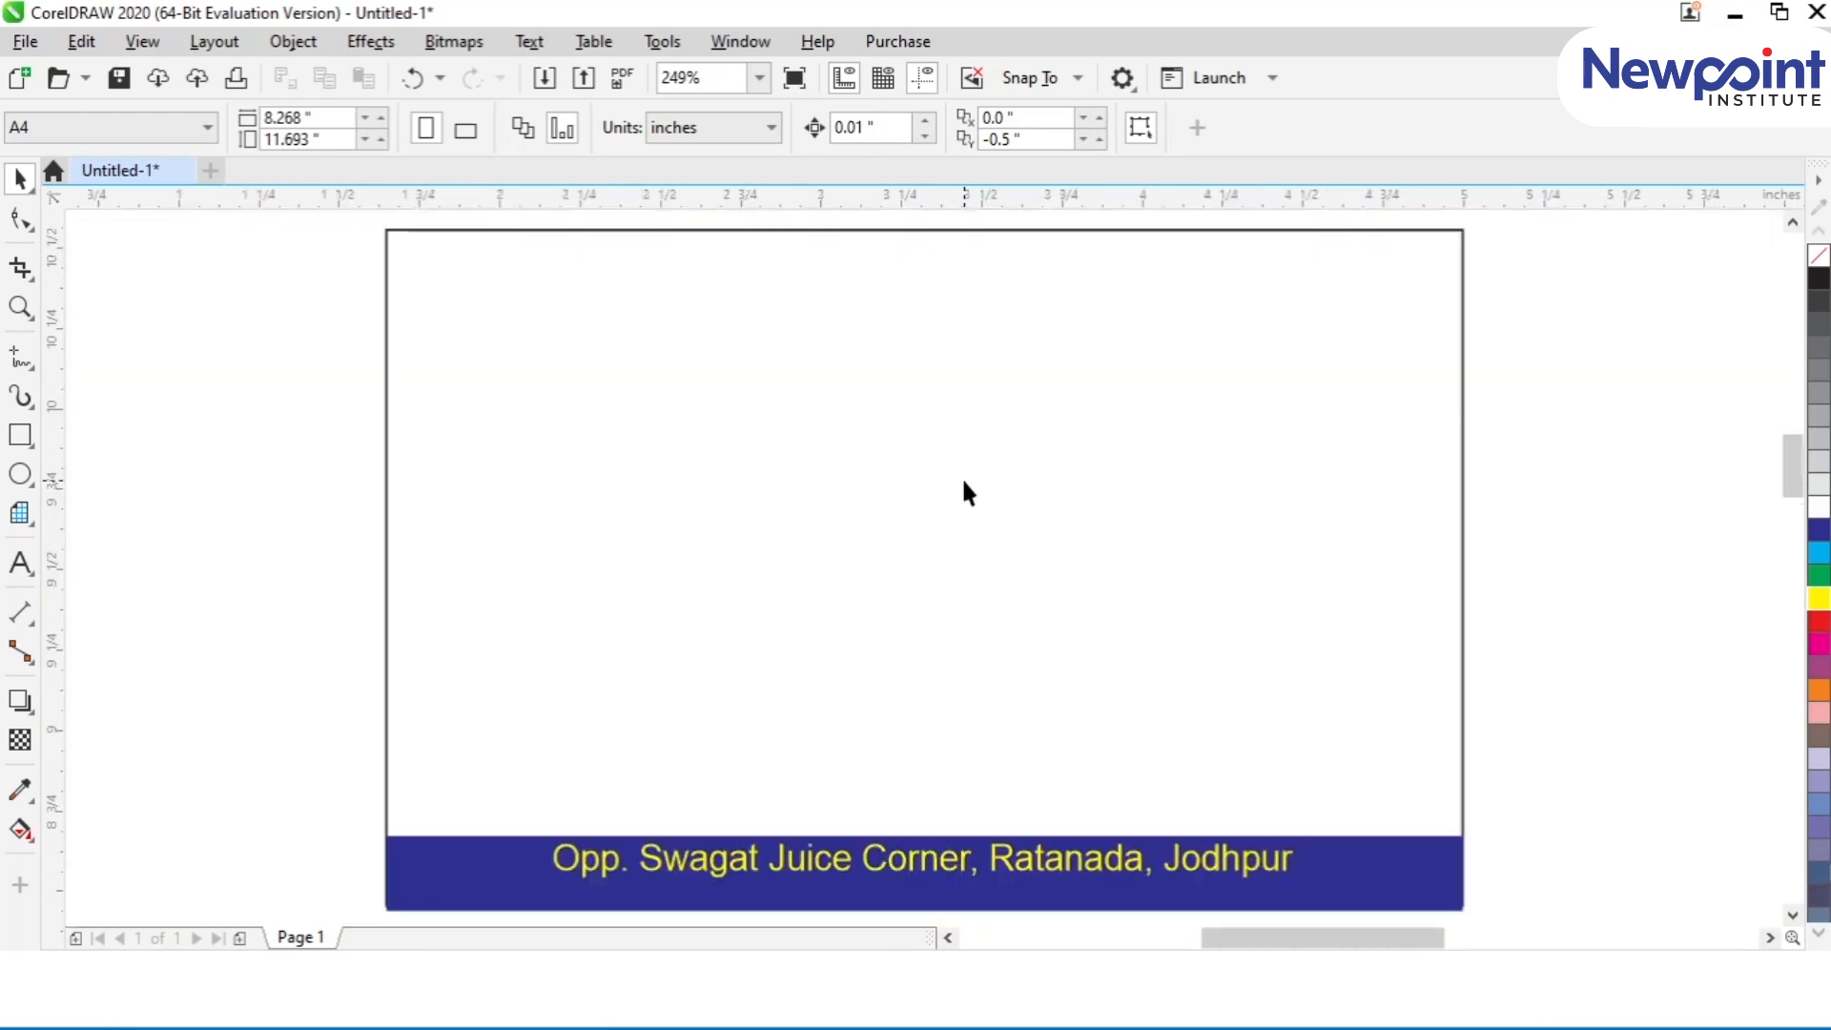
key(shift+F4)
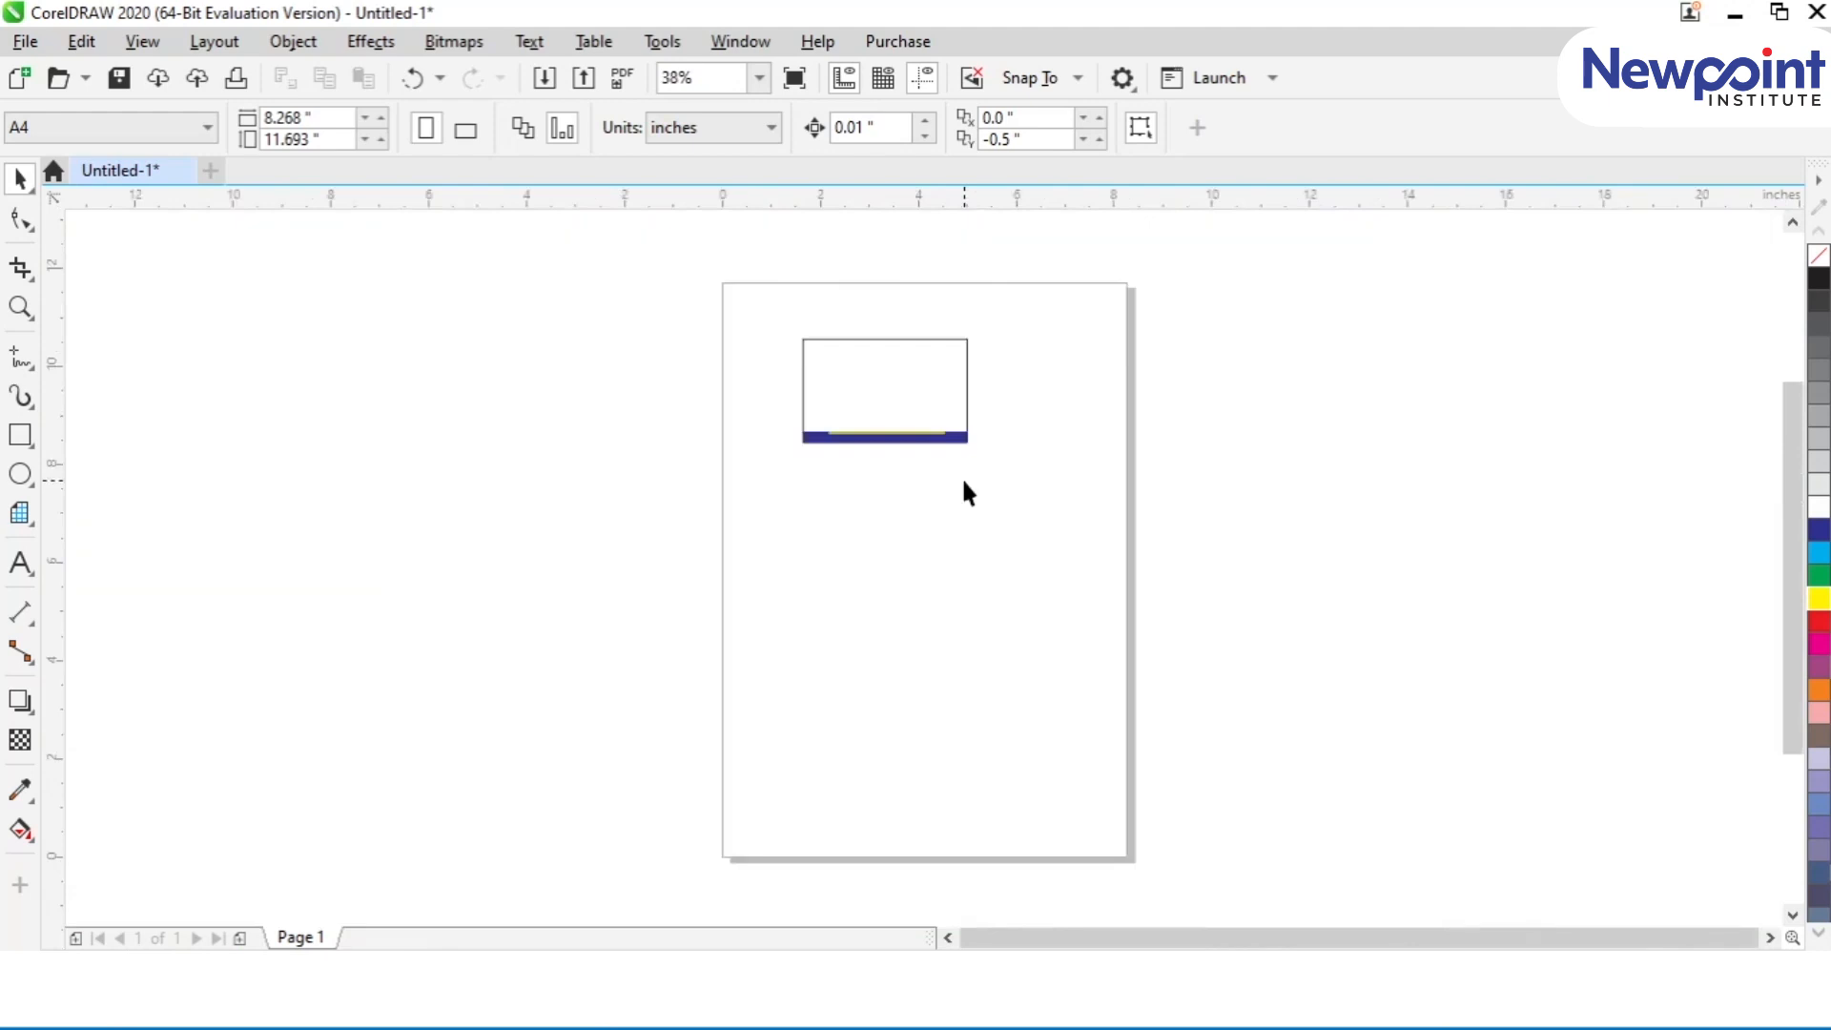
key(z)
drag(769, 322, 984, 459)
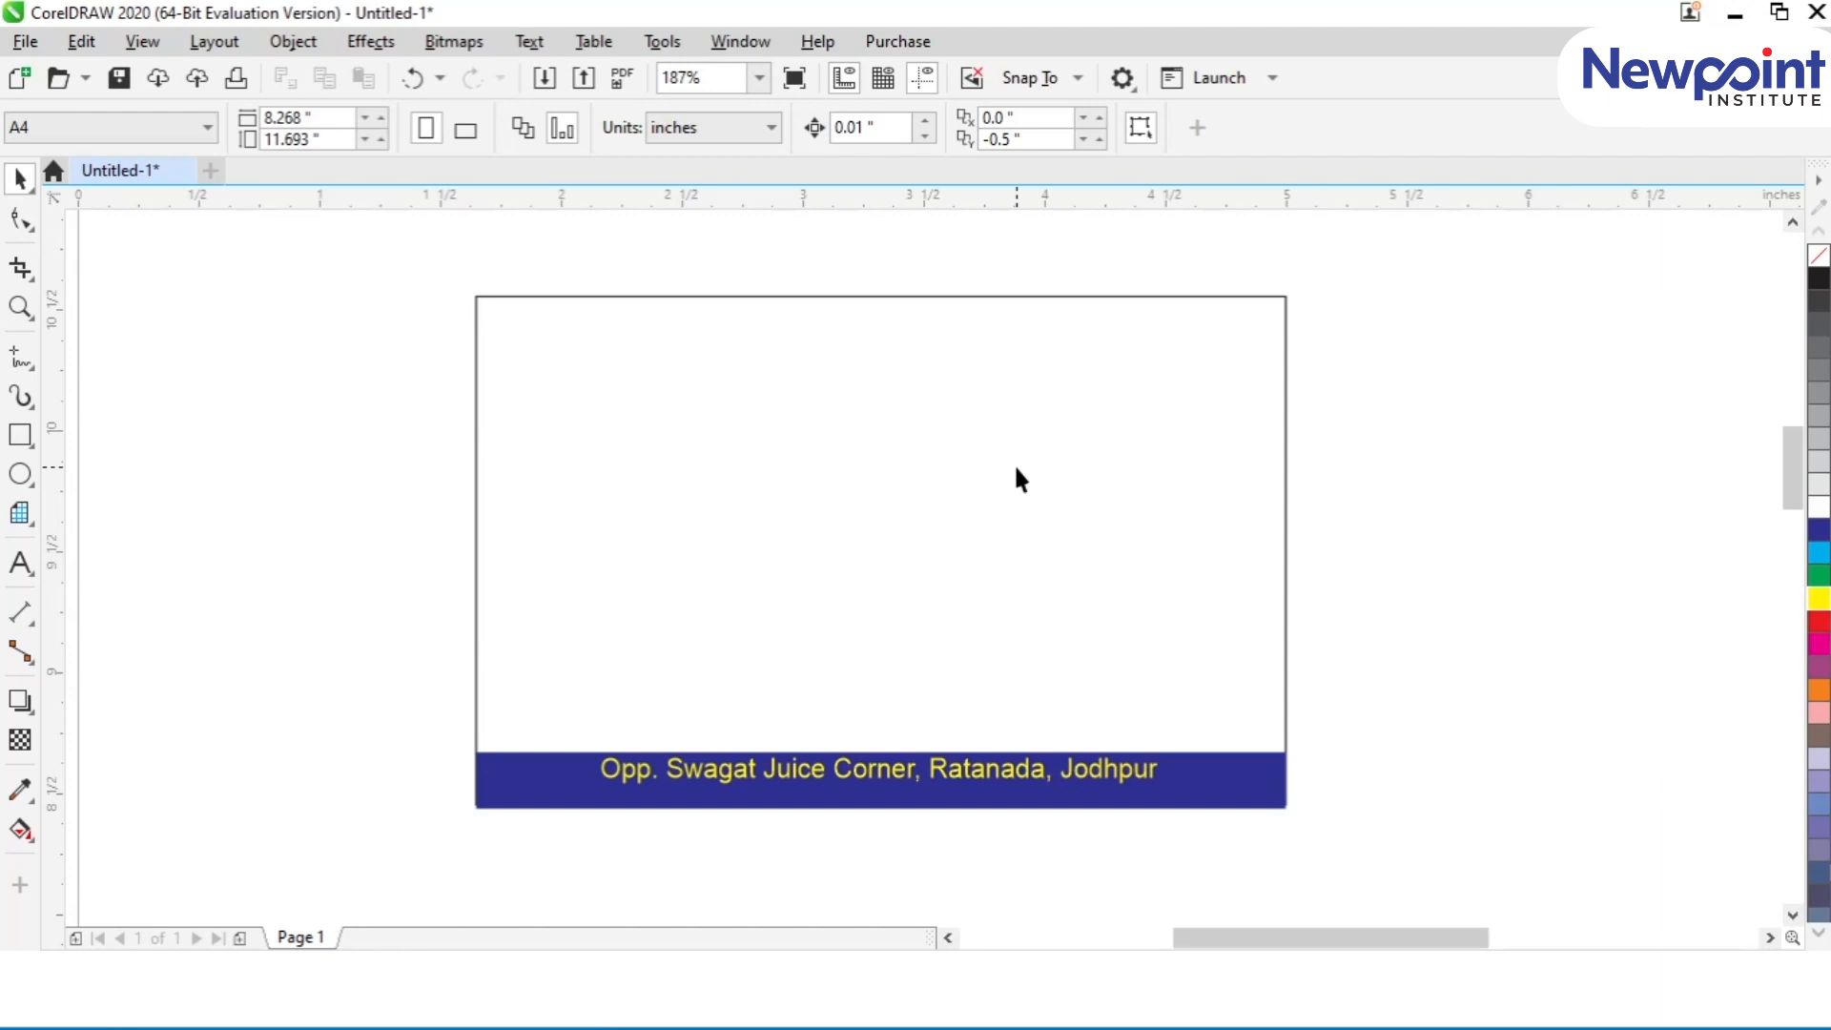
scroll(1015, 469, up, 1)
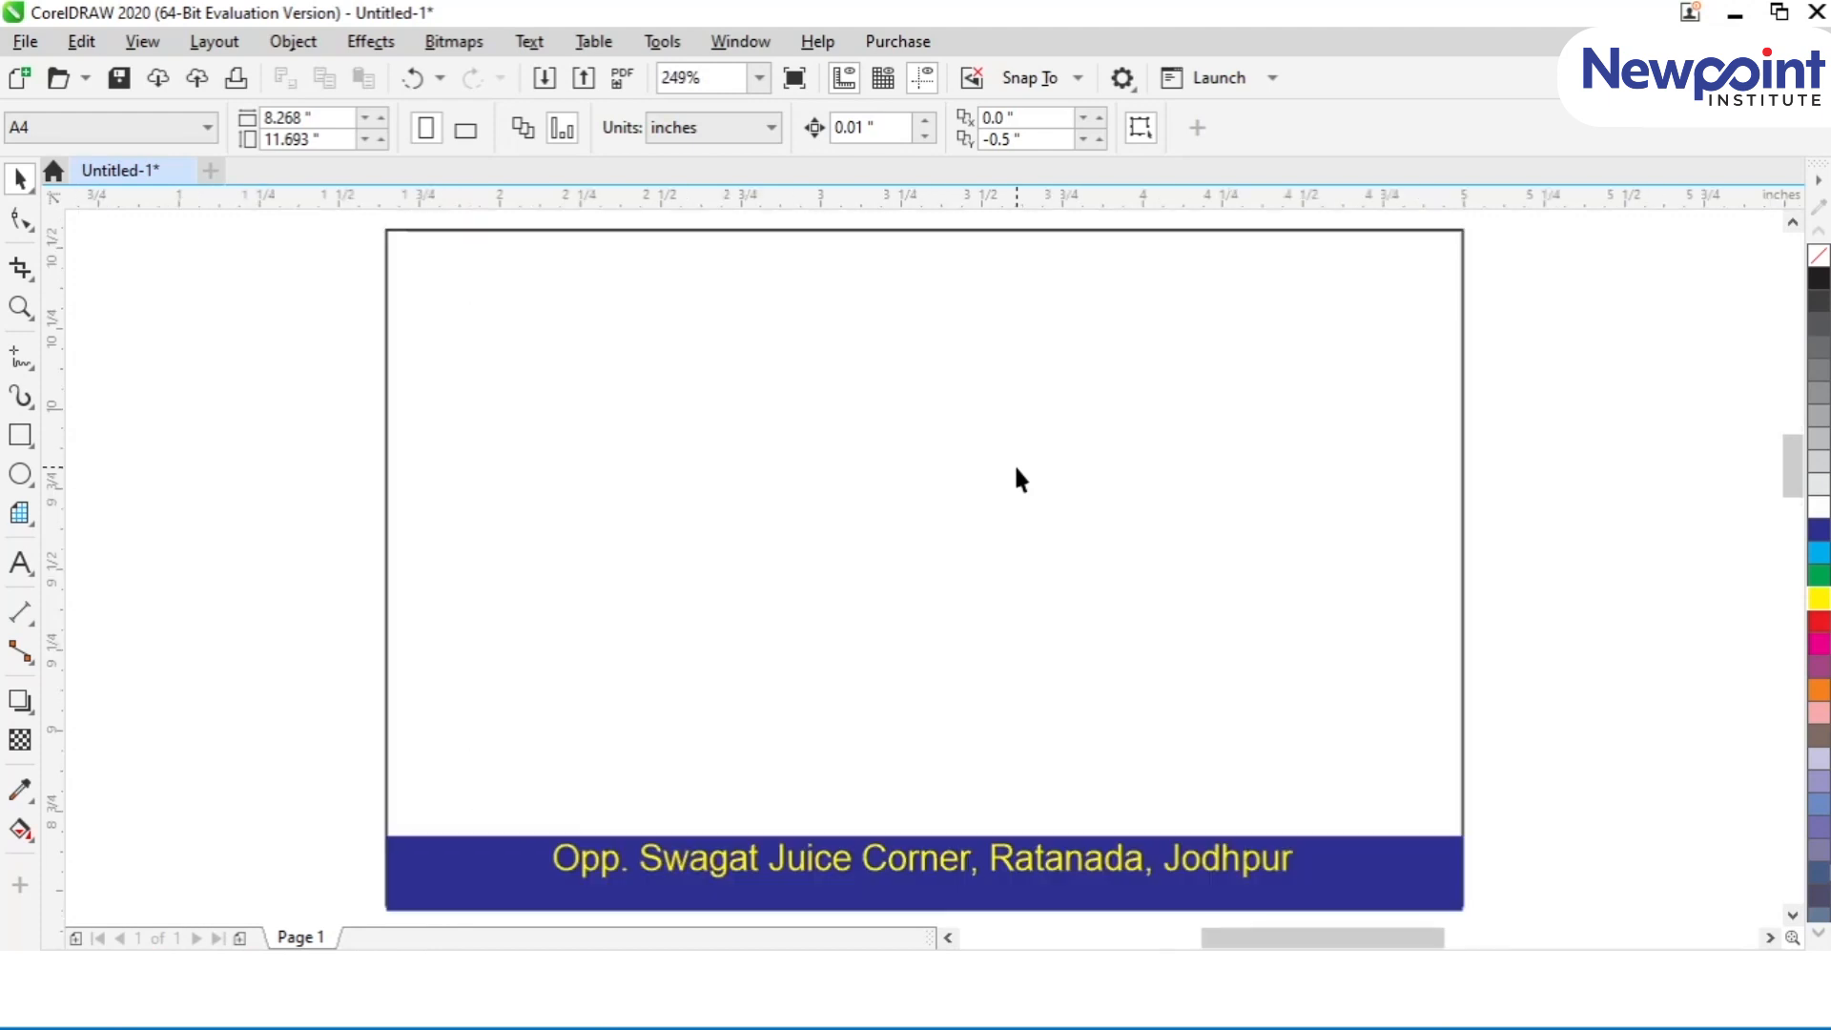